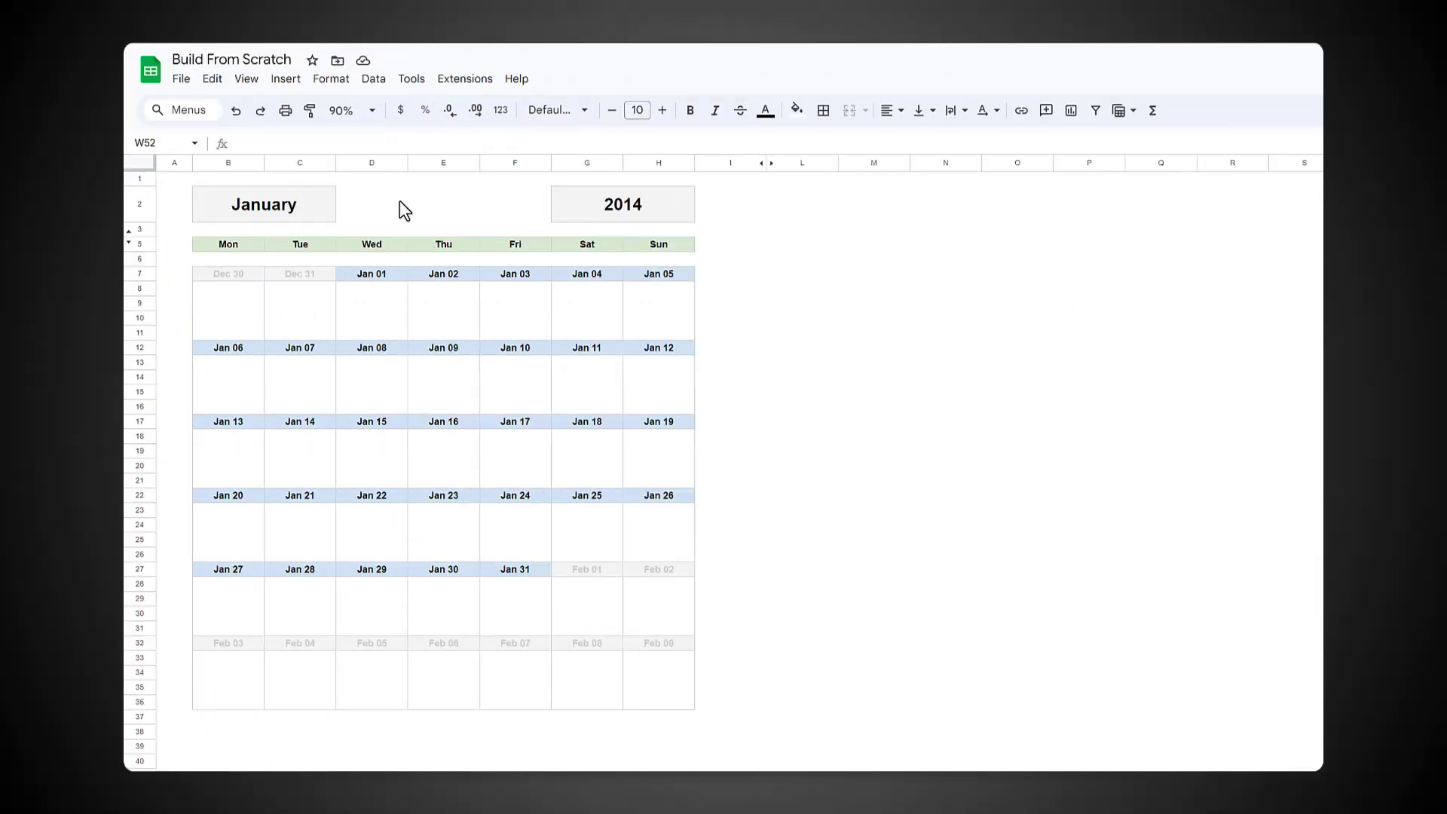
Step: Set the calendar's month to September and its year to 2022
left_click(293, 211)
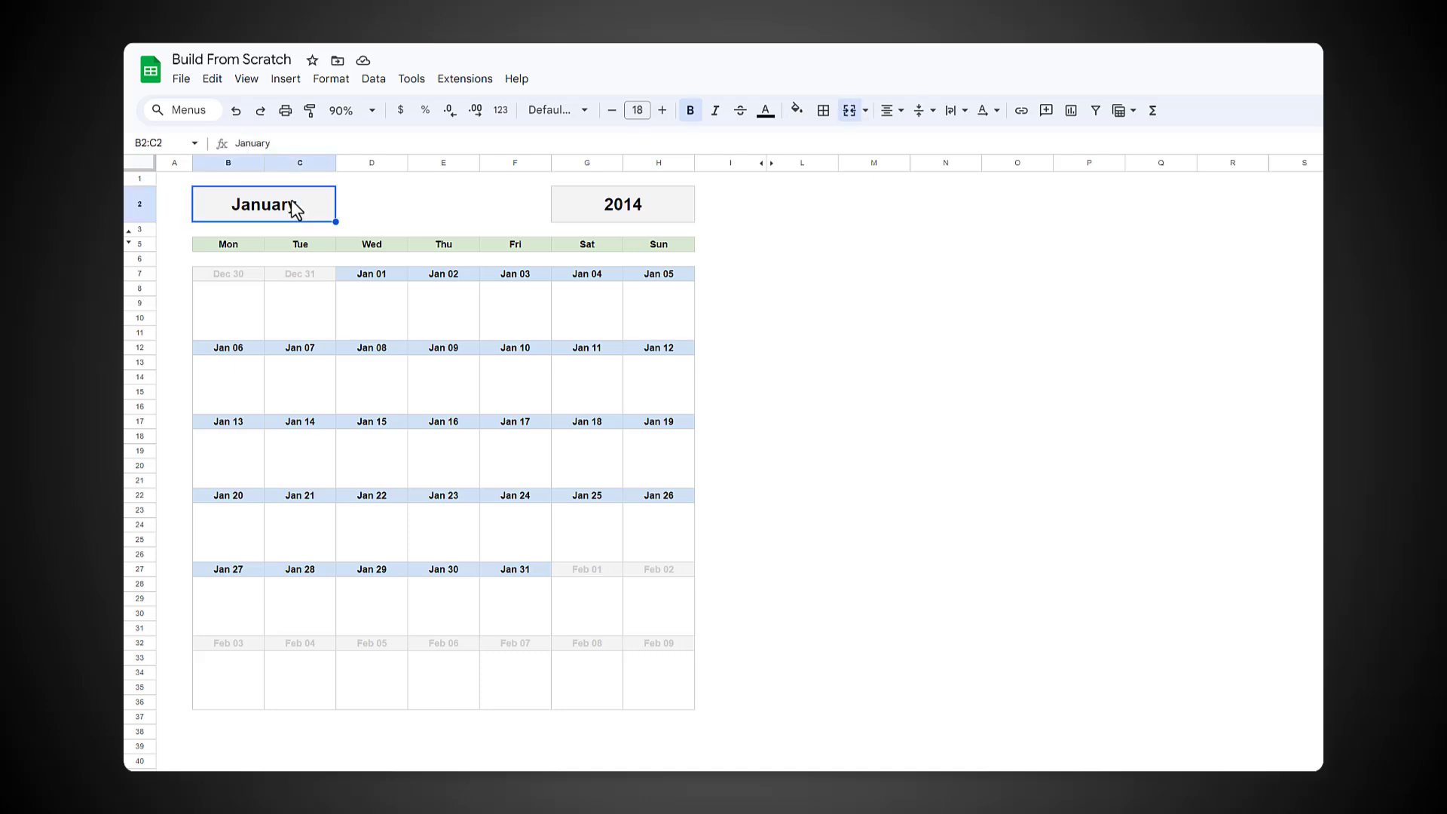
type("Sep")
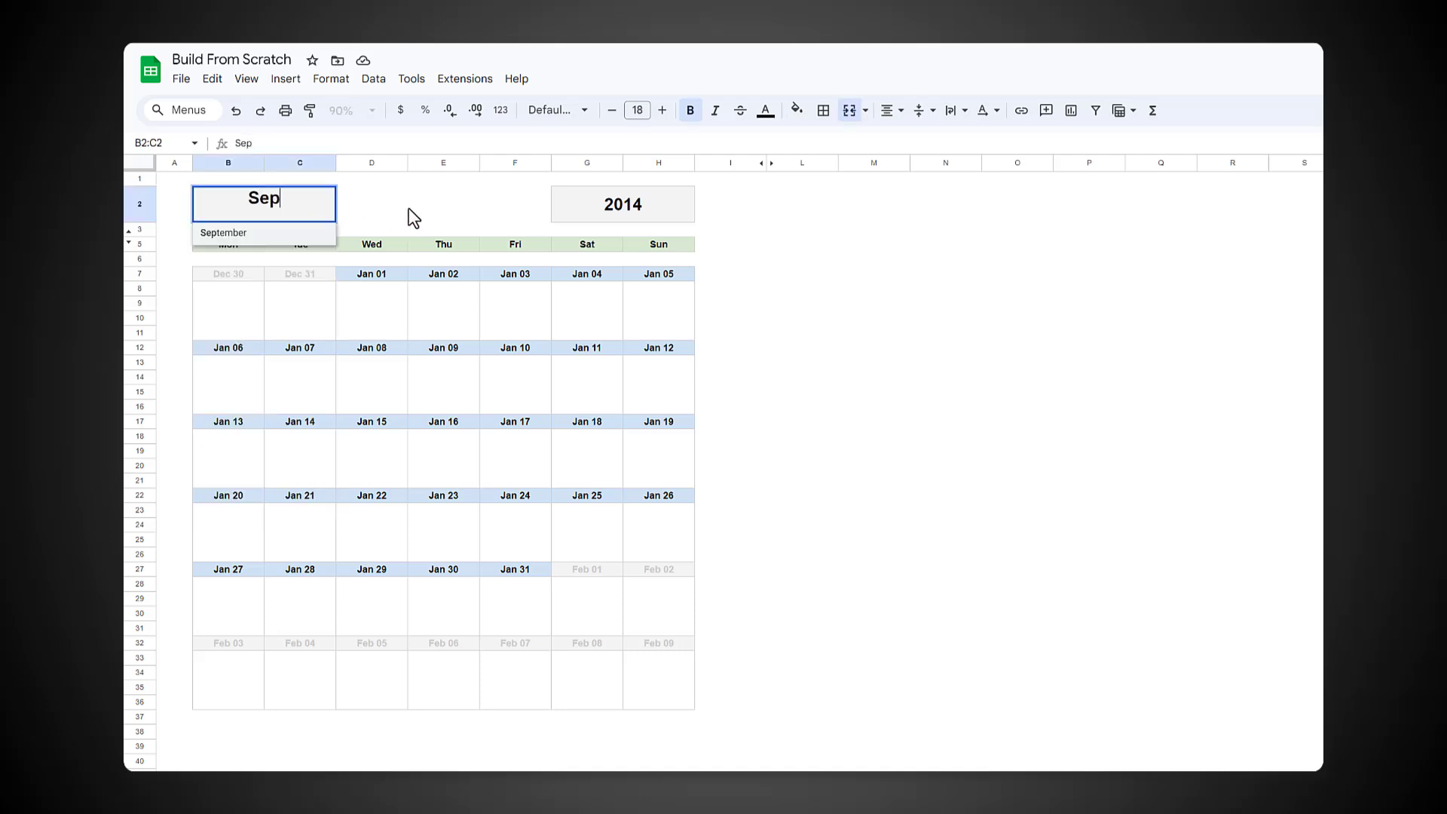
key("Tab")
left_click(678, 208)
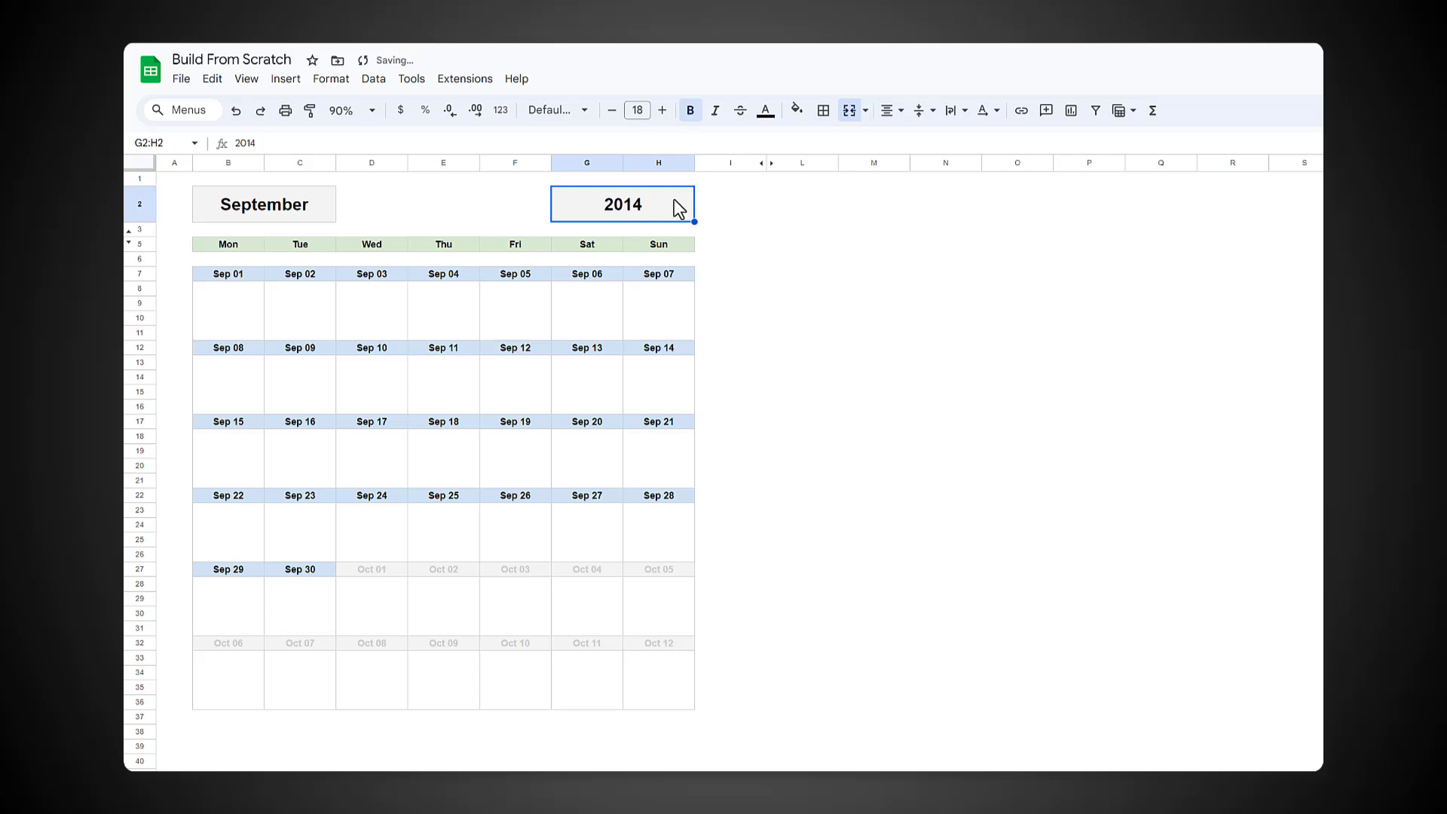
type("2022")
key("Return")
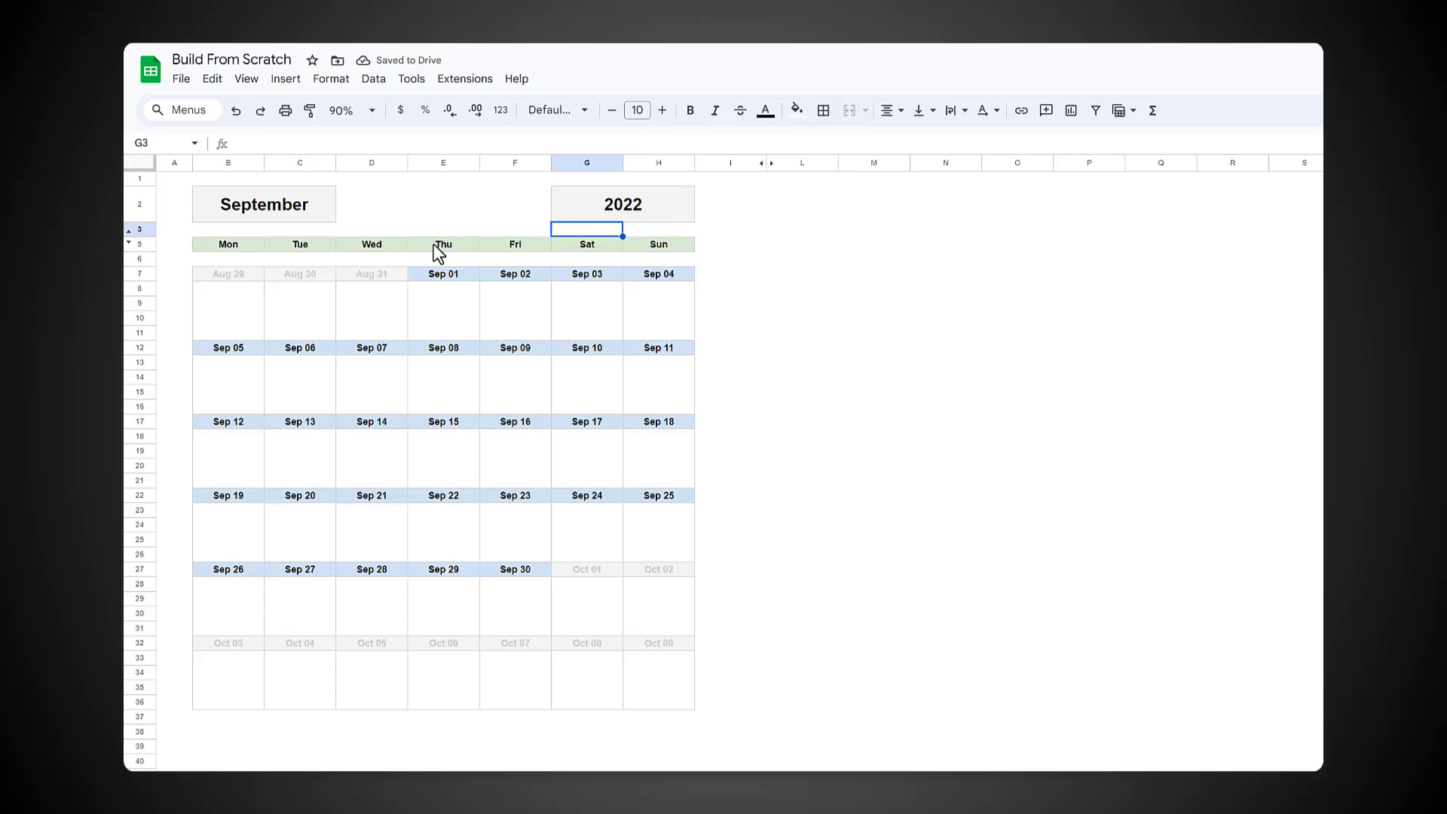
Step: Enter a "Dentist" appointment with the time 8:00 AM beneath it under Sep 08, in cells E14 and E15
left_click(437, 378)
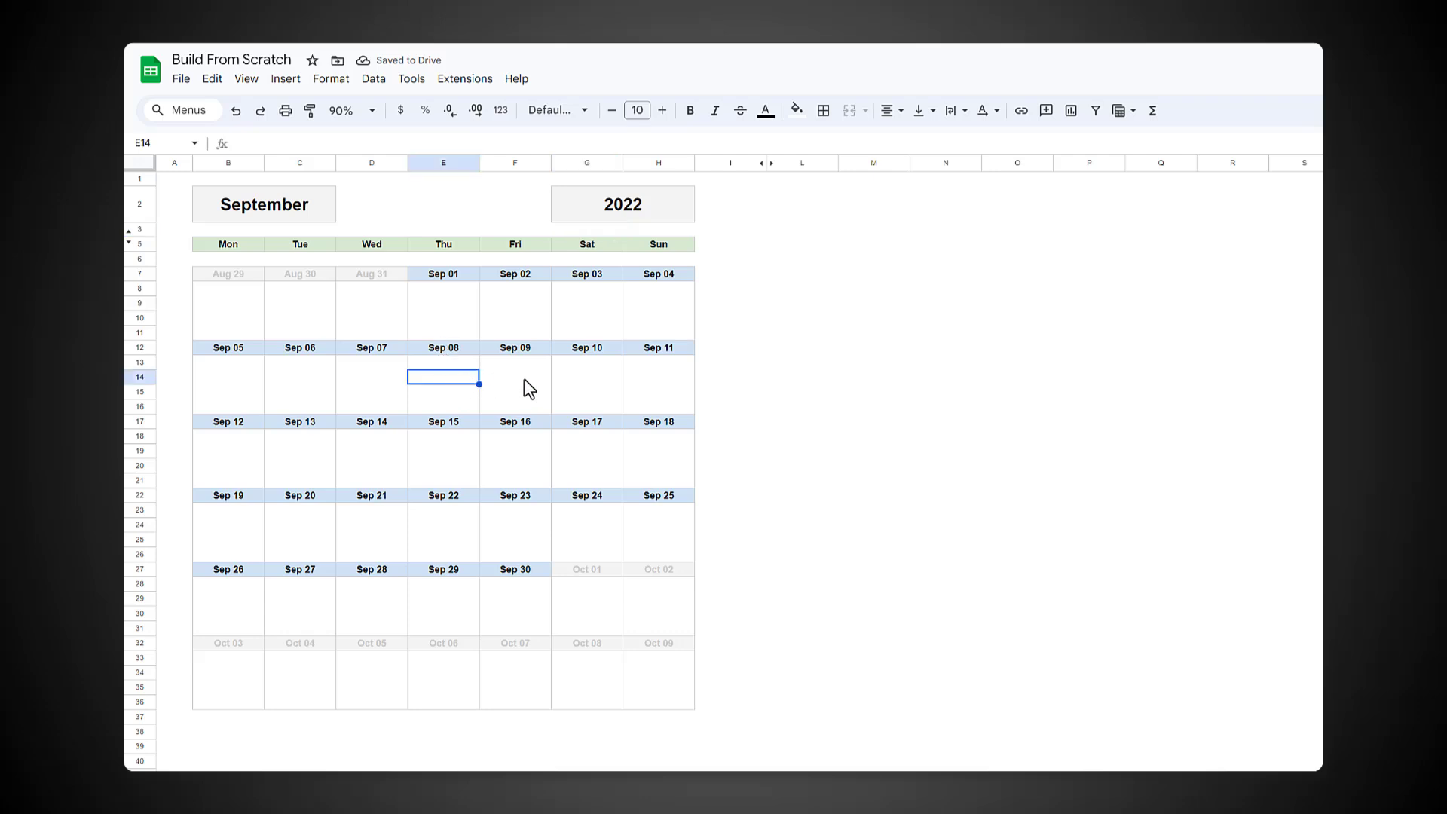
type("Dentist")
key("Return")
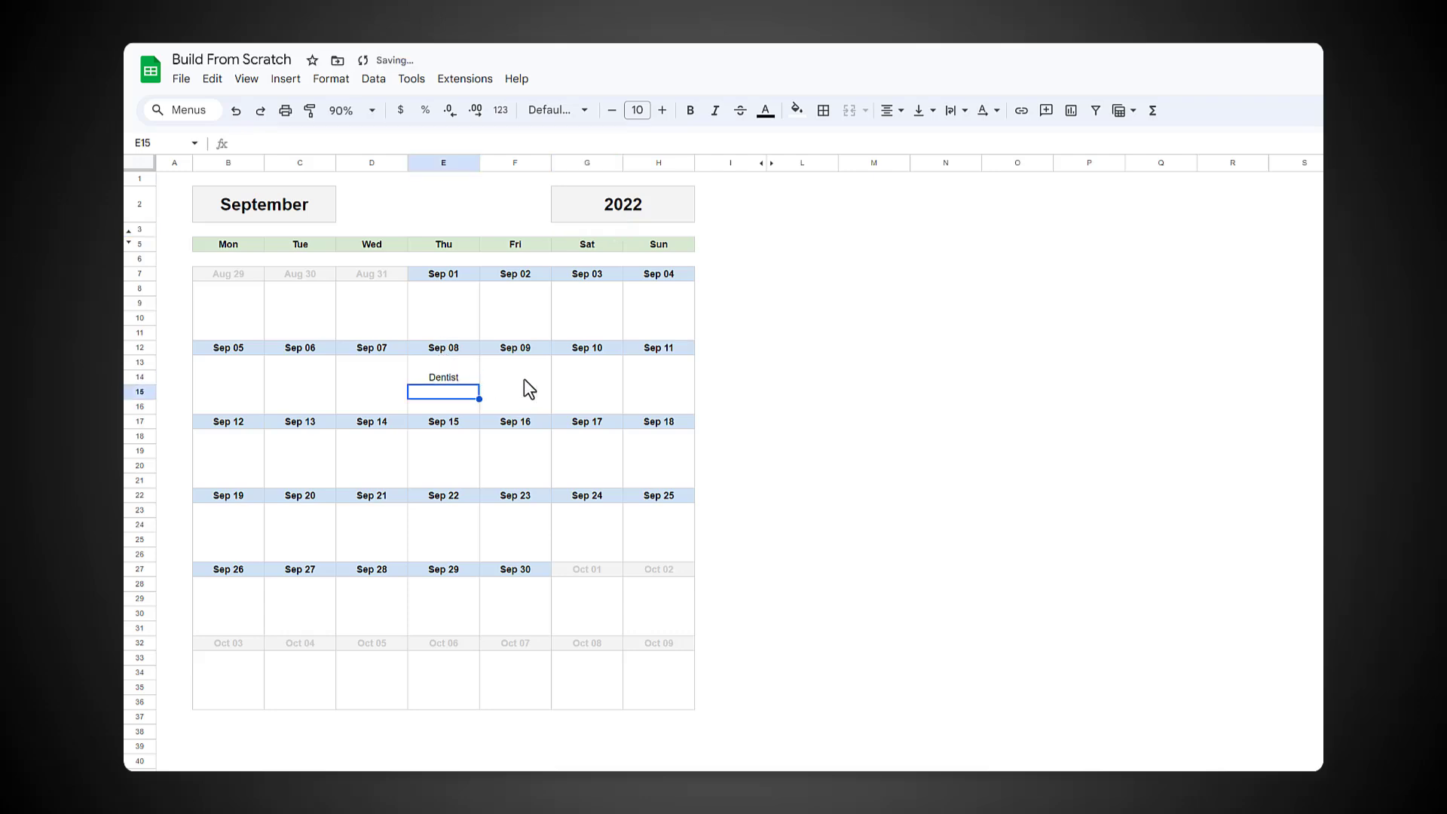
type("8:00 AM")
key("Return")
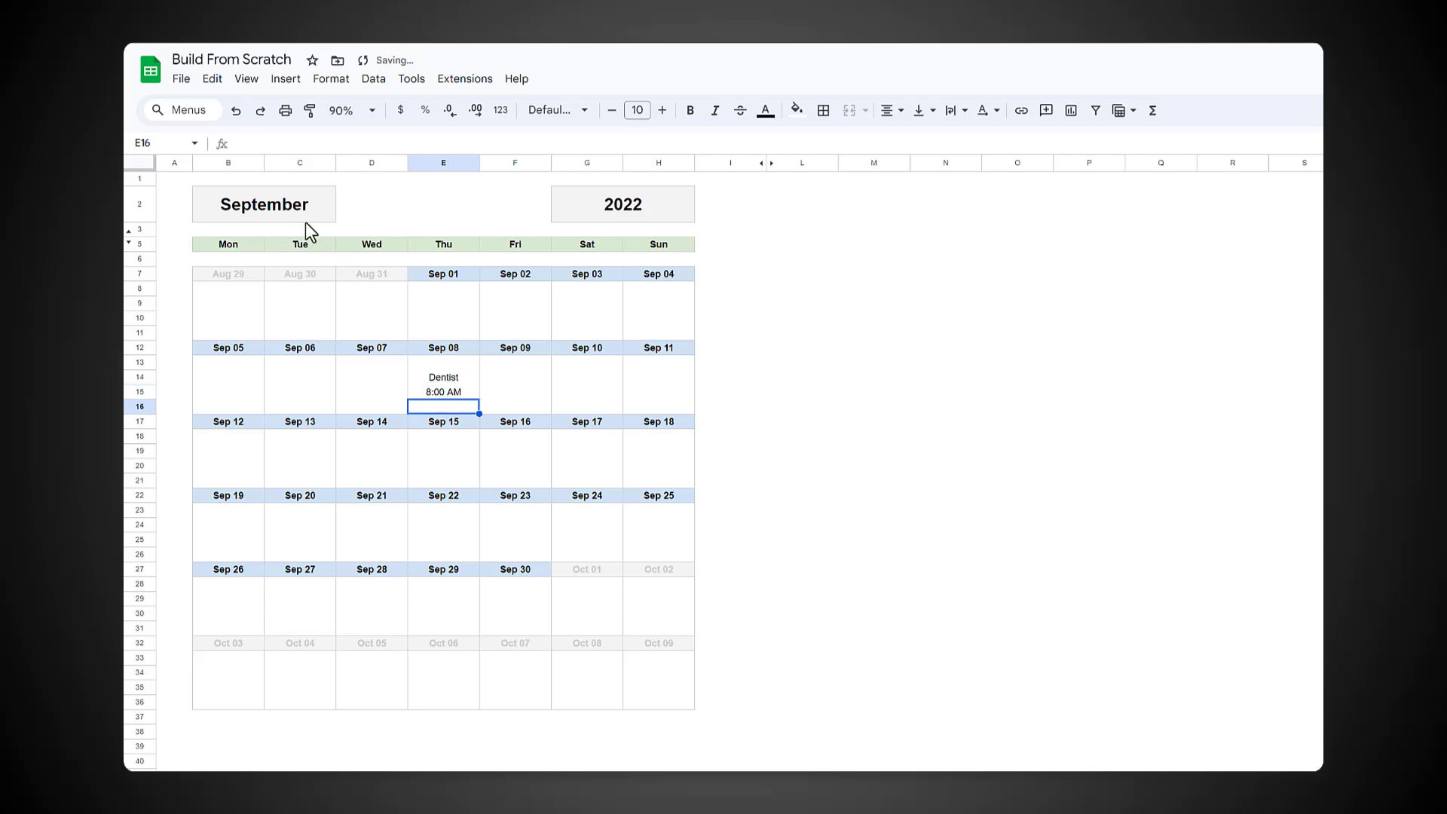
Step: Set up printing of only the calendar range B2:H36 in portrait orientation and check the page preview
left_click_drag(306, 221, 610, 670)
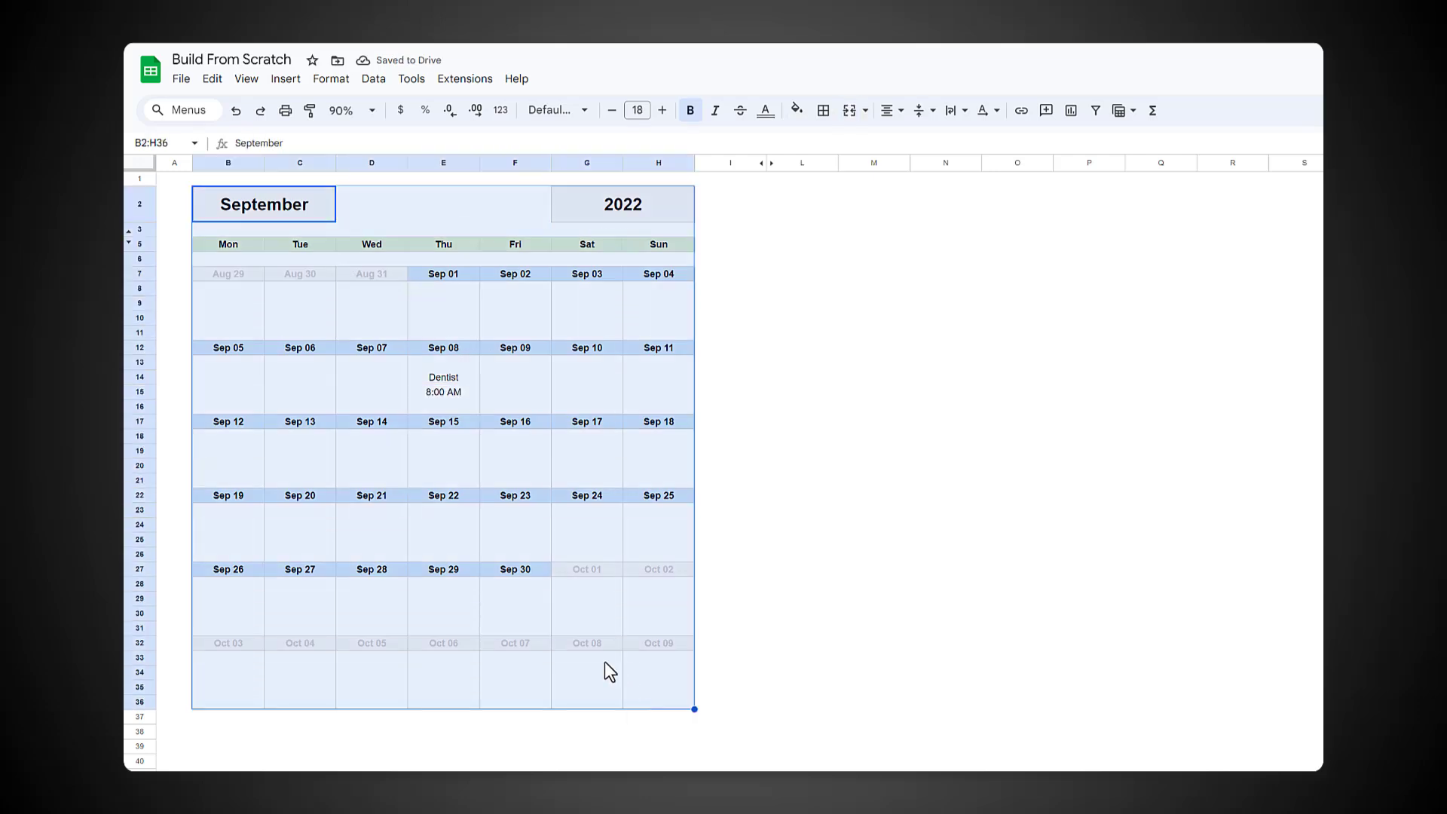
left_click(182, 80)
left_click(246, 553)
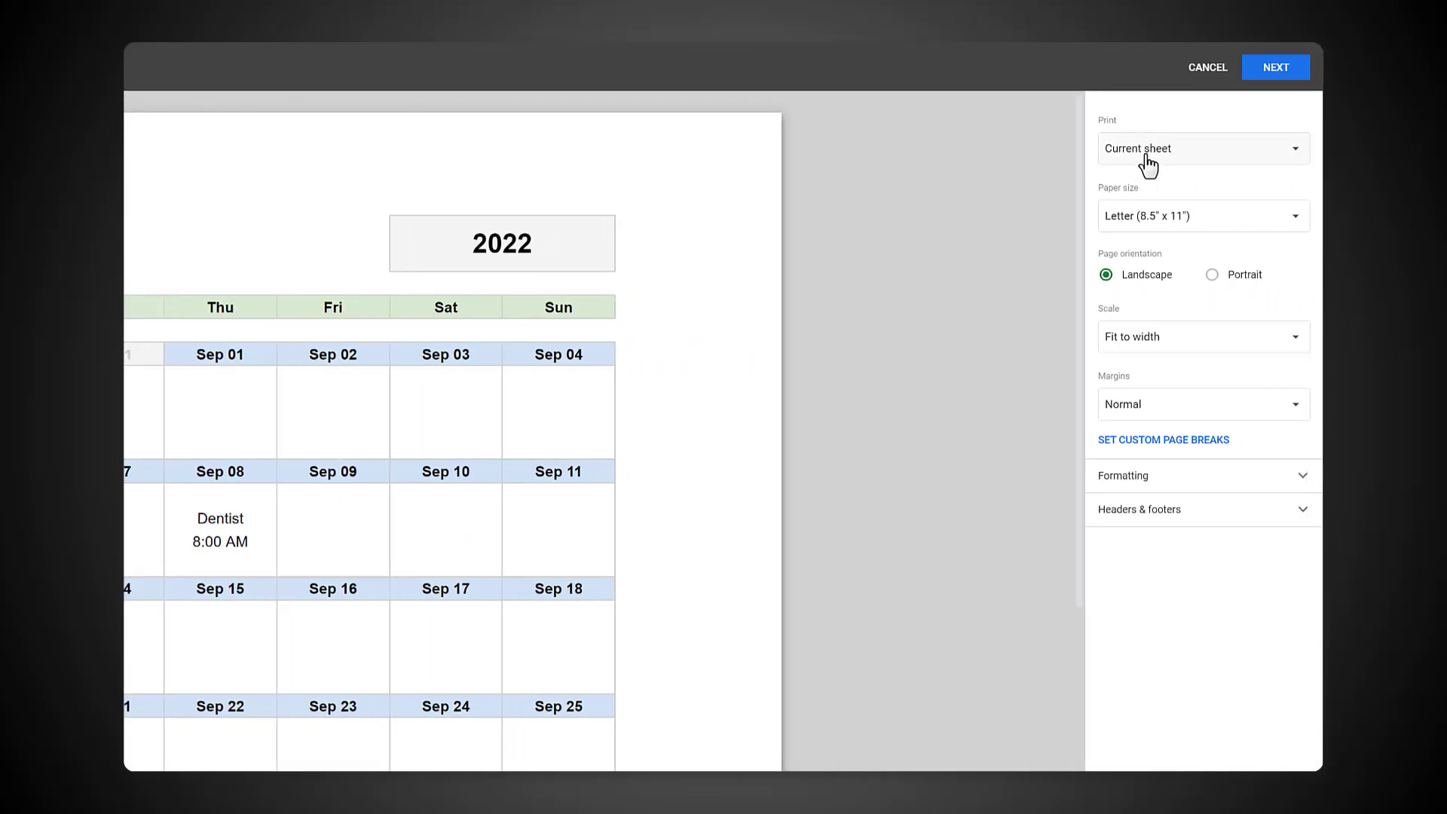
left_click(1147, 151)
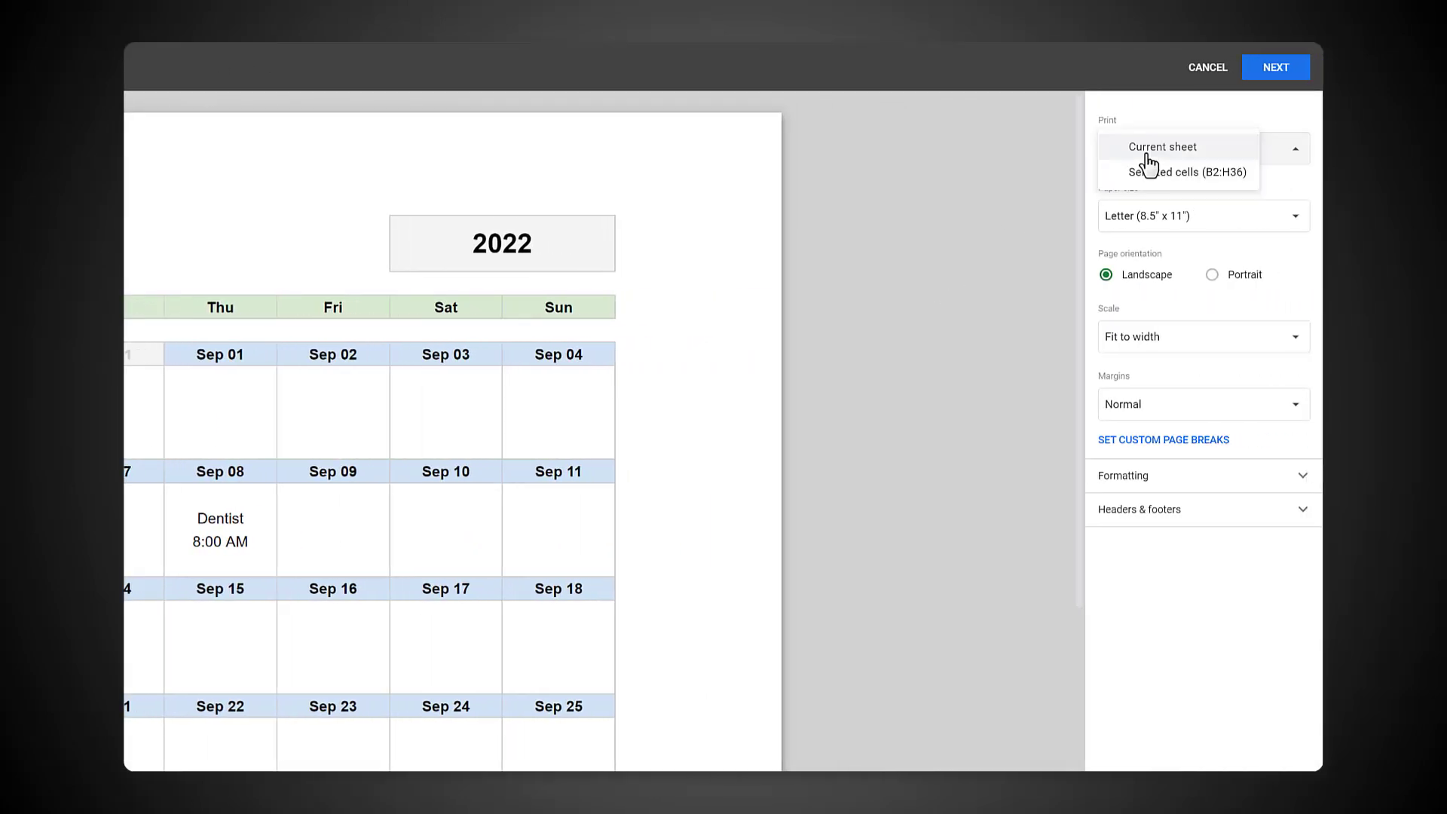
left_click(1161, 175)
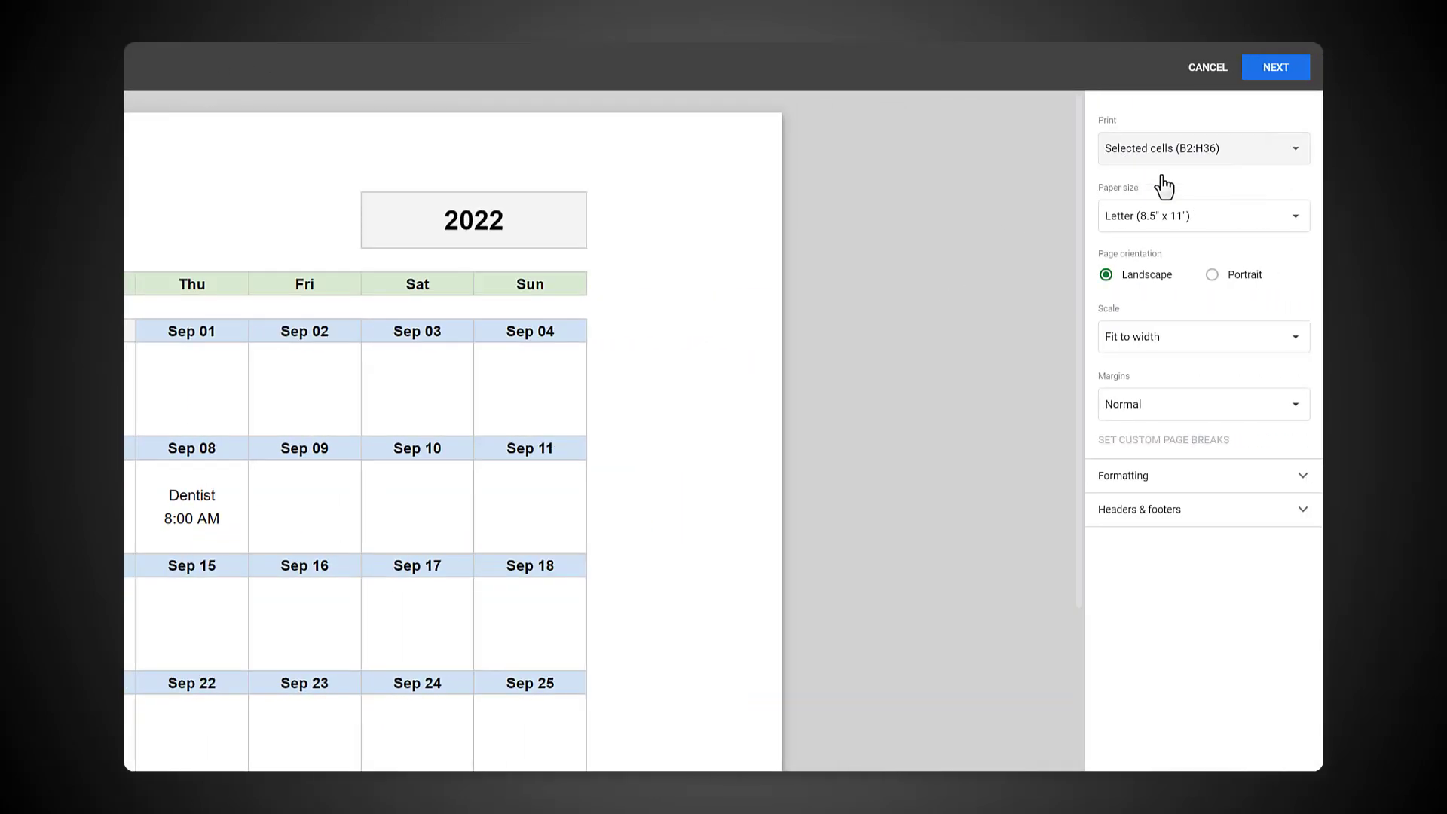
left_click(1212, 275)
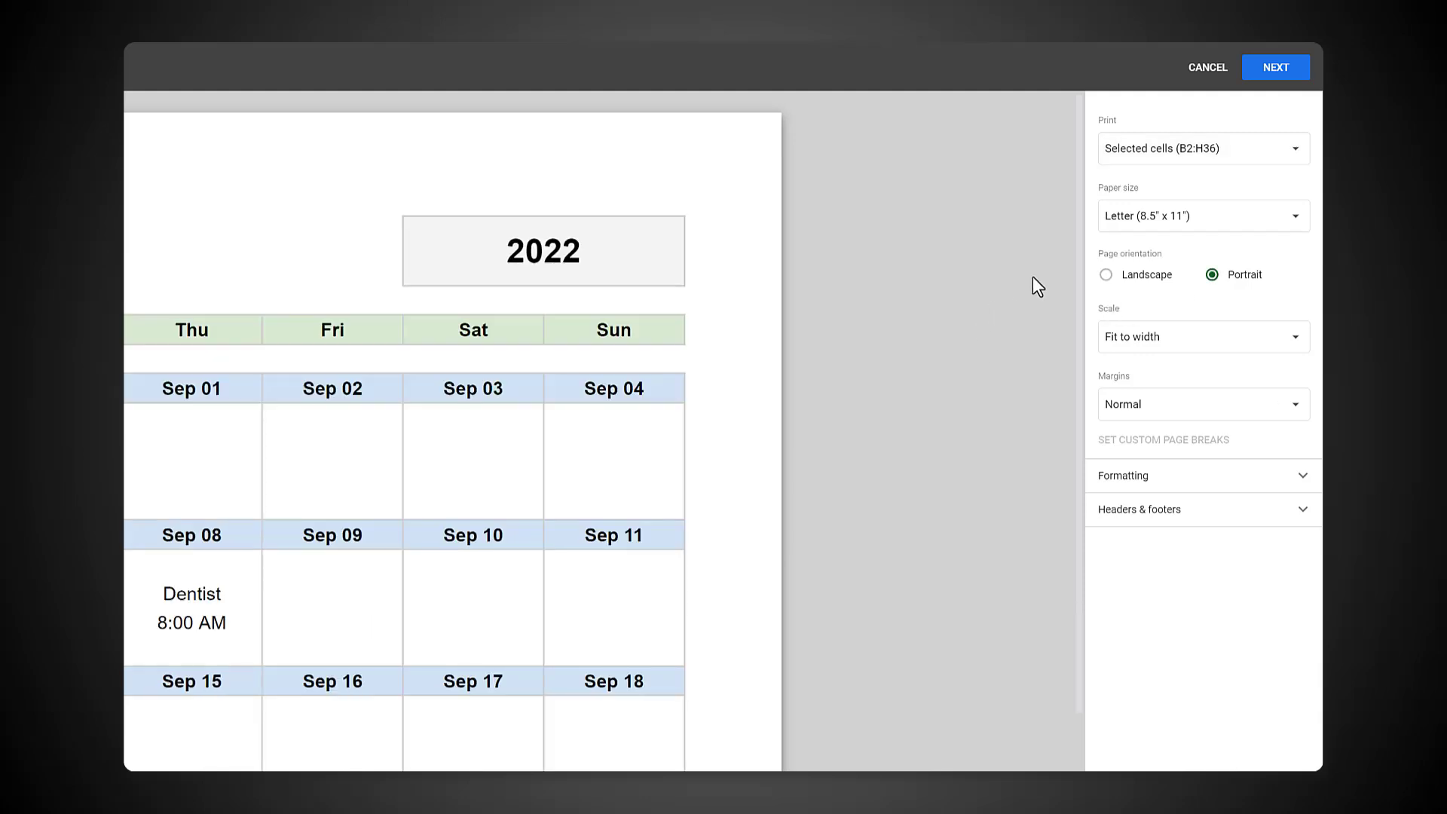
scroll(1030, 276, "down", 4)
scroll(1029, 274, "up", 3)
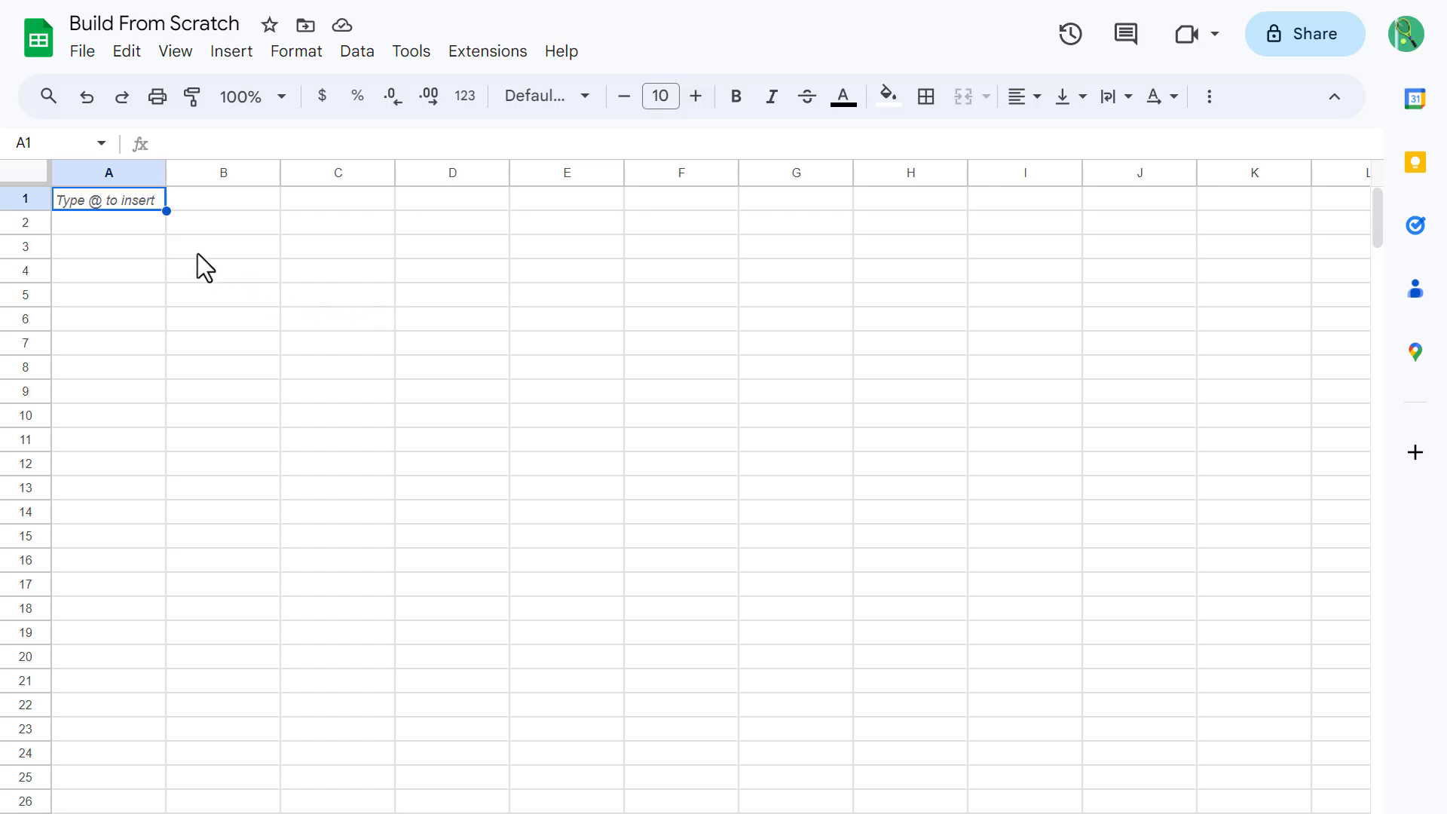
Step: Resize column A of the blank sheet to 50 pixels wide
left_click(112, 172)
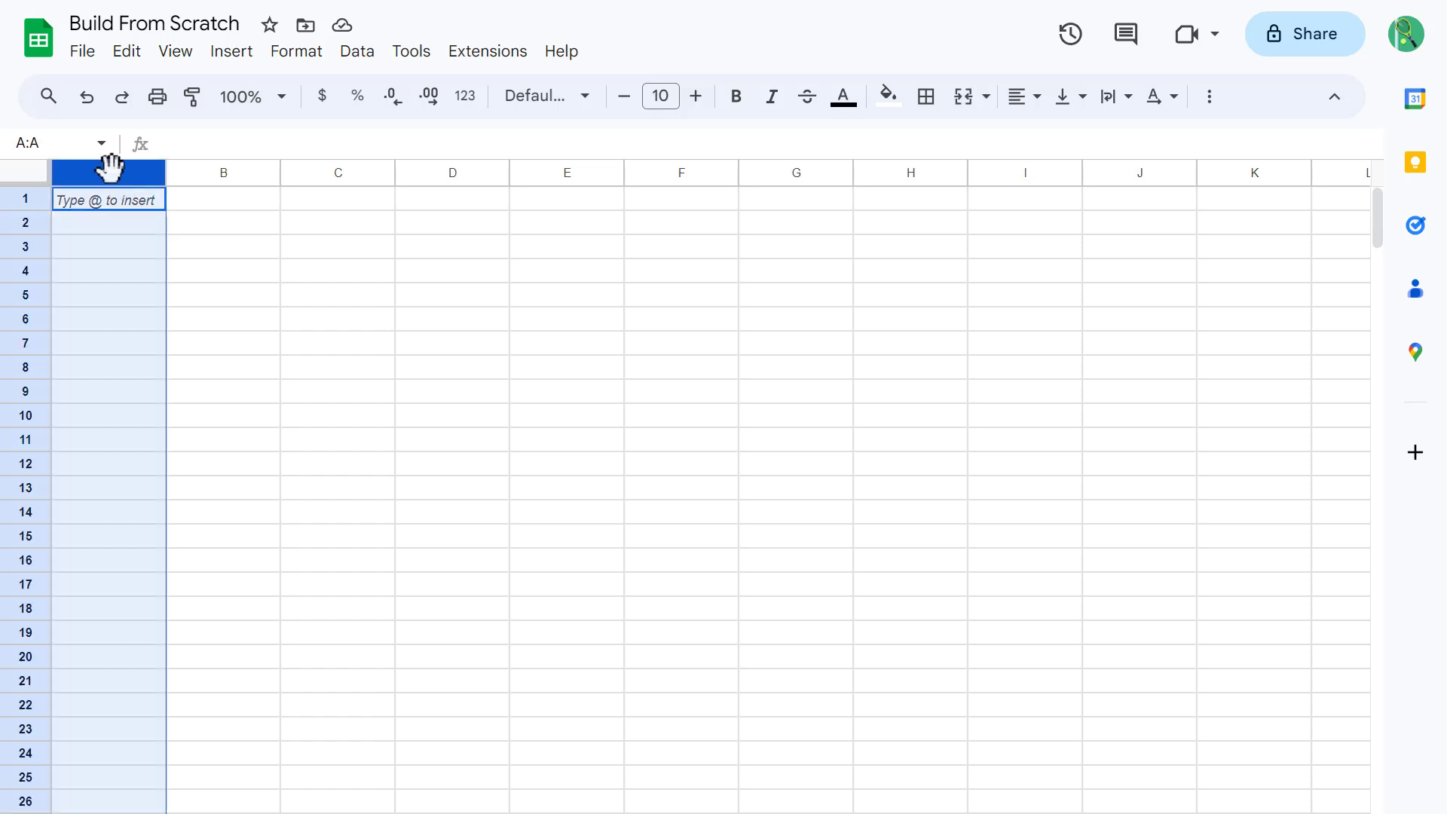
right_click(110, 167)
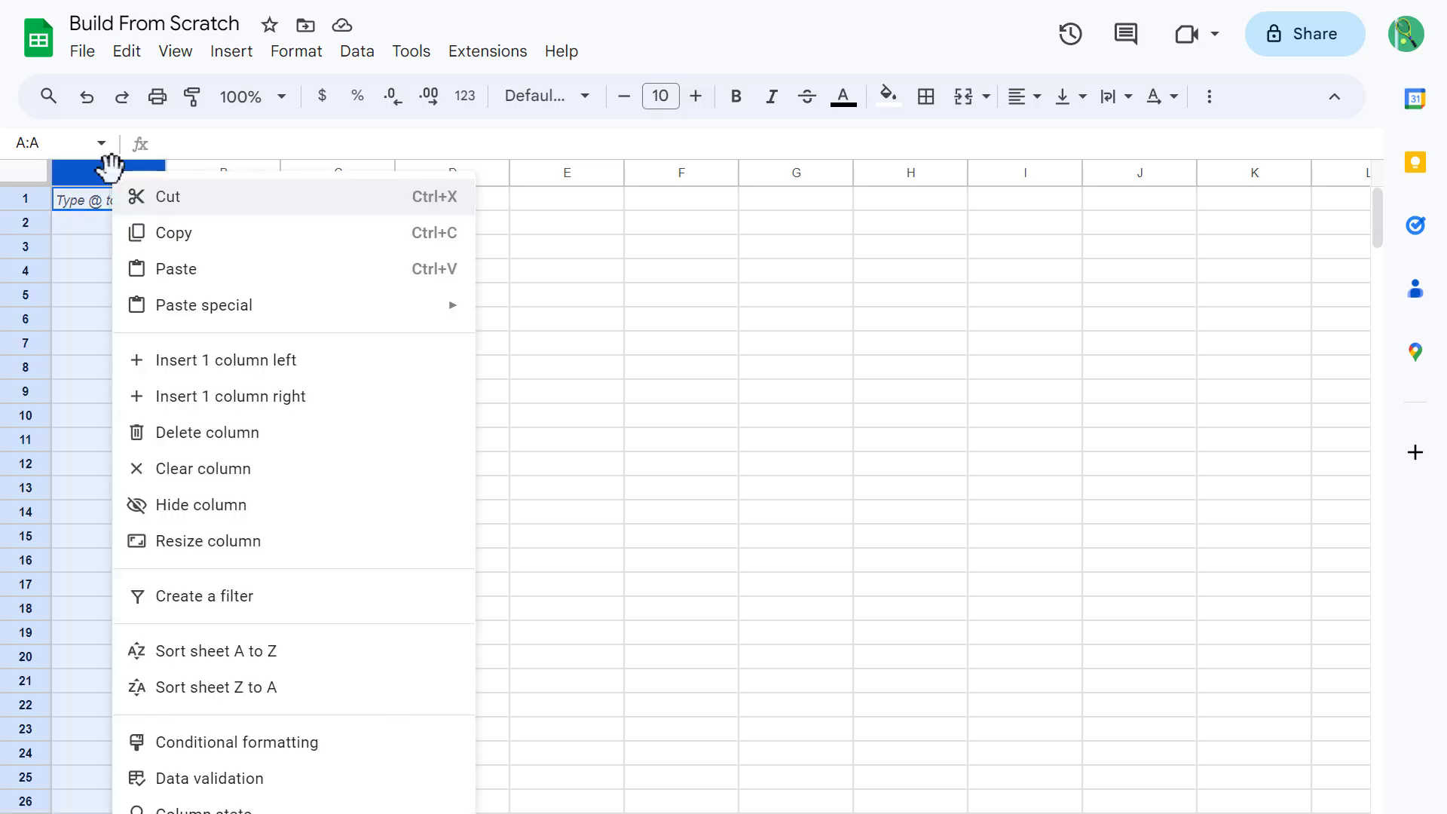
left_click(233, 542)
type("5")
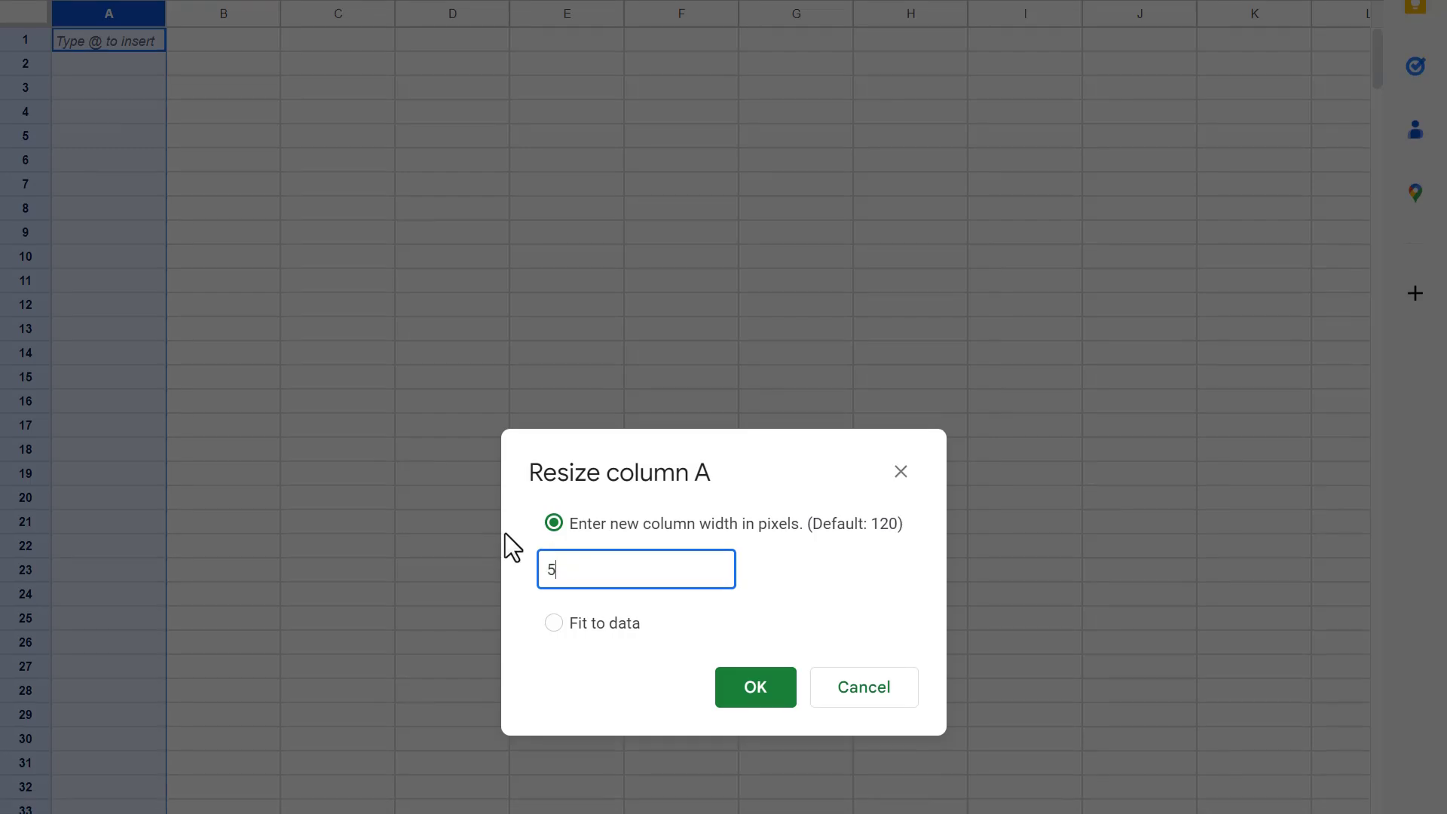
type("0")
left_click(731, 689)
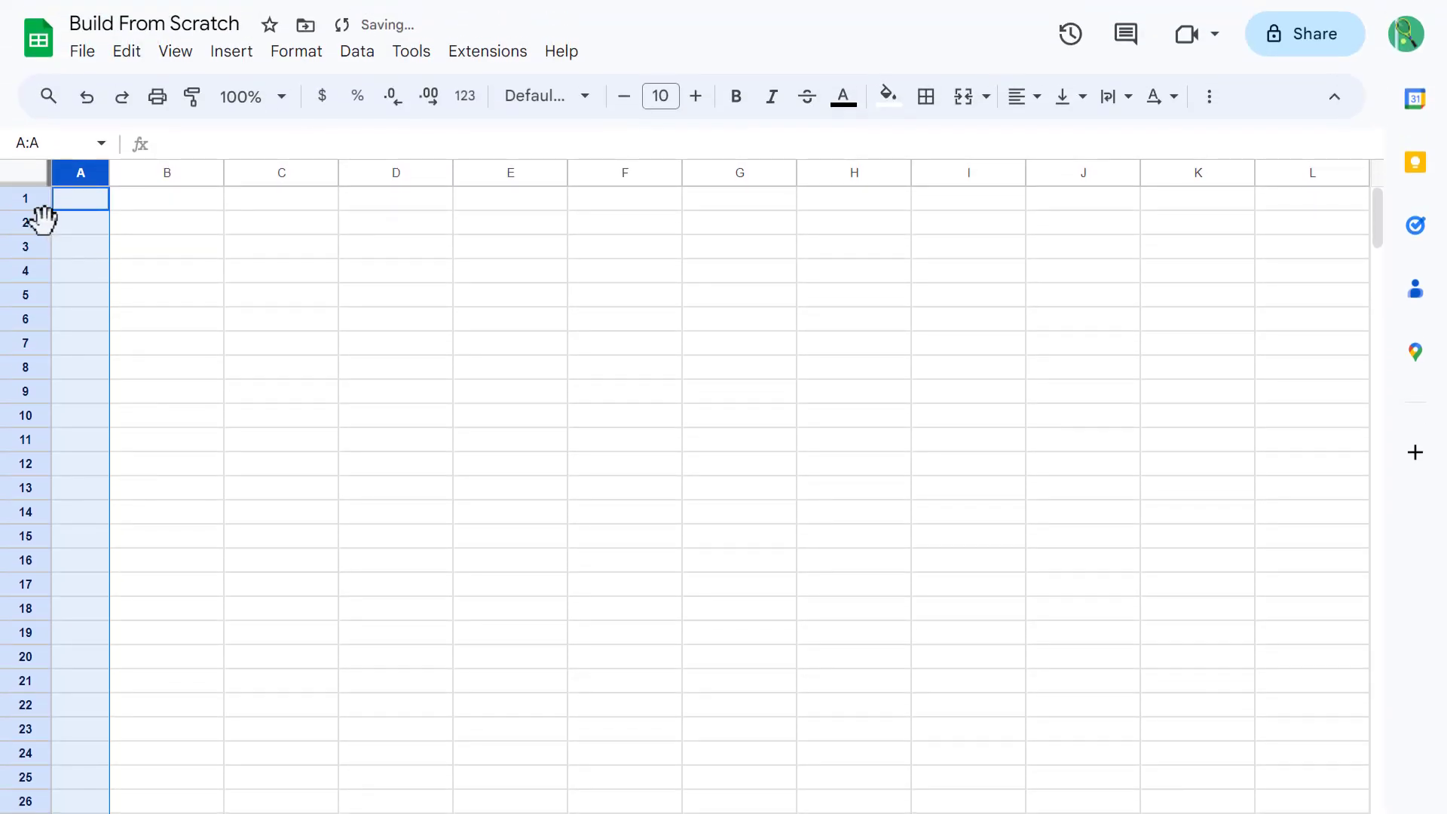
Step: Resize row 2 to a height of 50 pixels
left_click(30, 222)
right_click(39, 220)
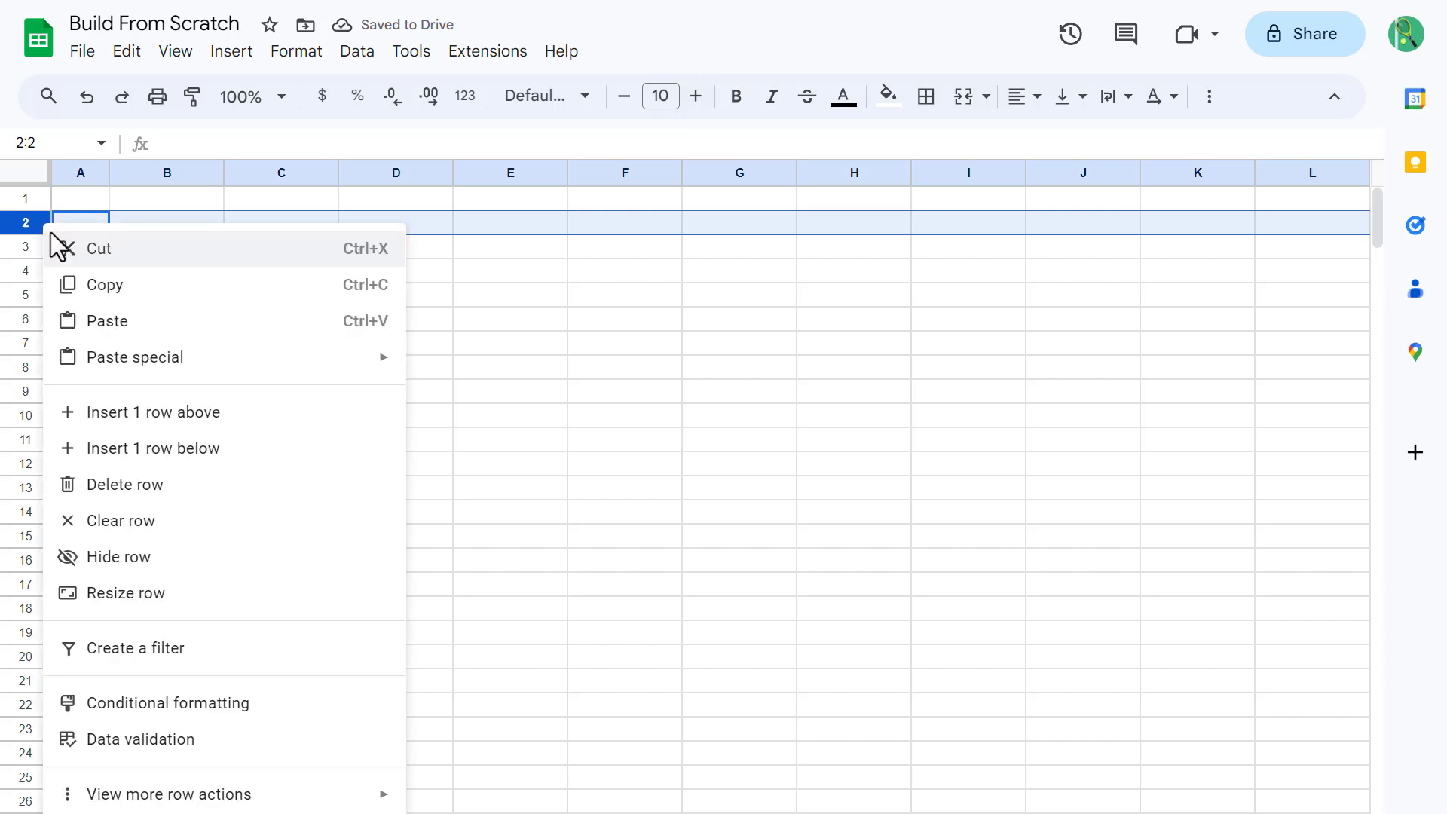
left_click(189, 593)
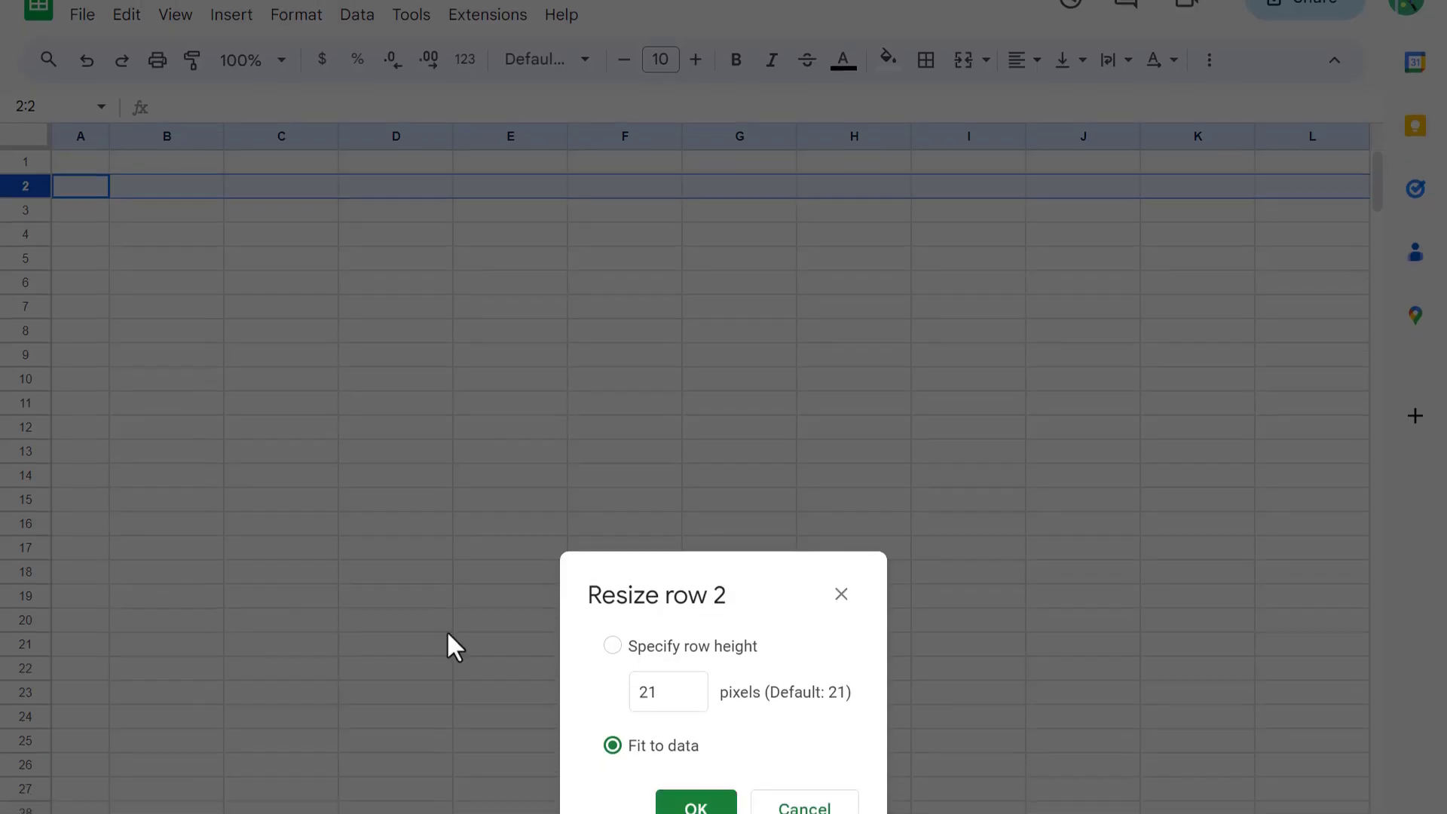
left_click(663, 729)
type("50")
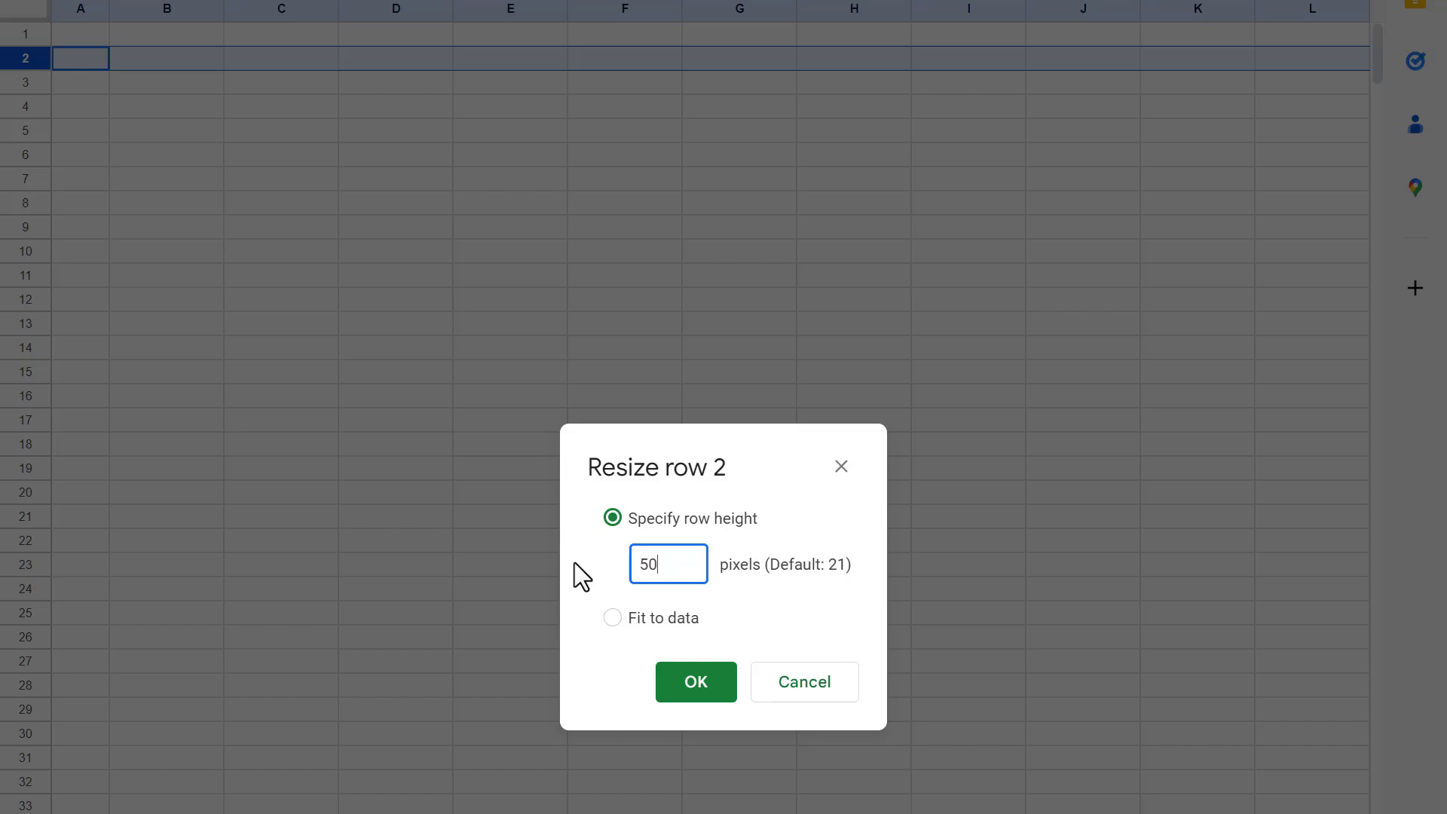
left_click(690, 684)
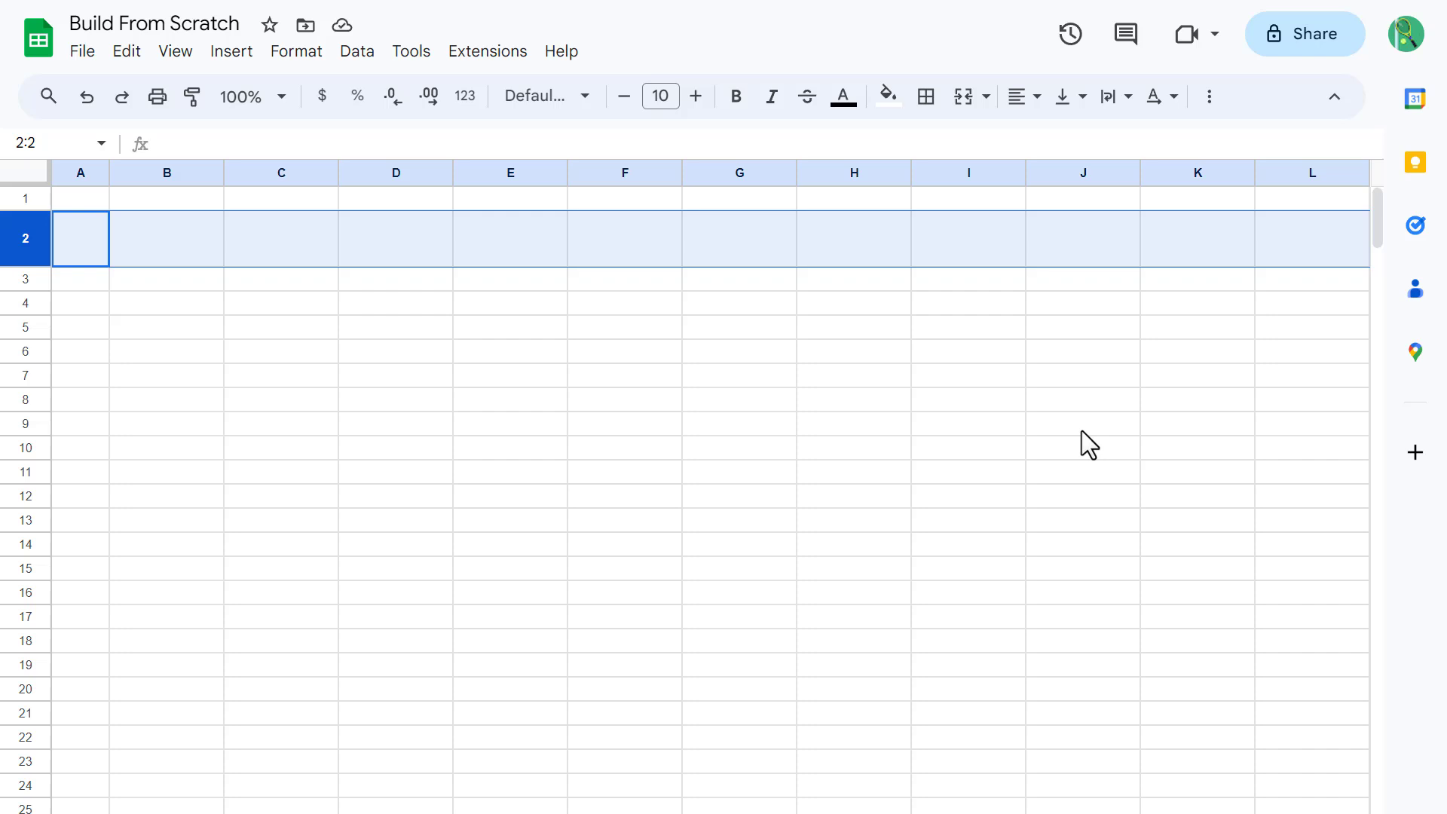
Step: Enter January in J9 and autofill the month names down to December in J20
left_click(1099, 428)
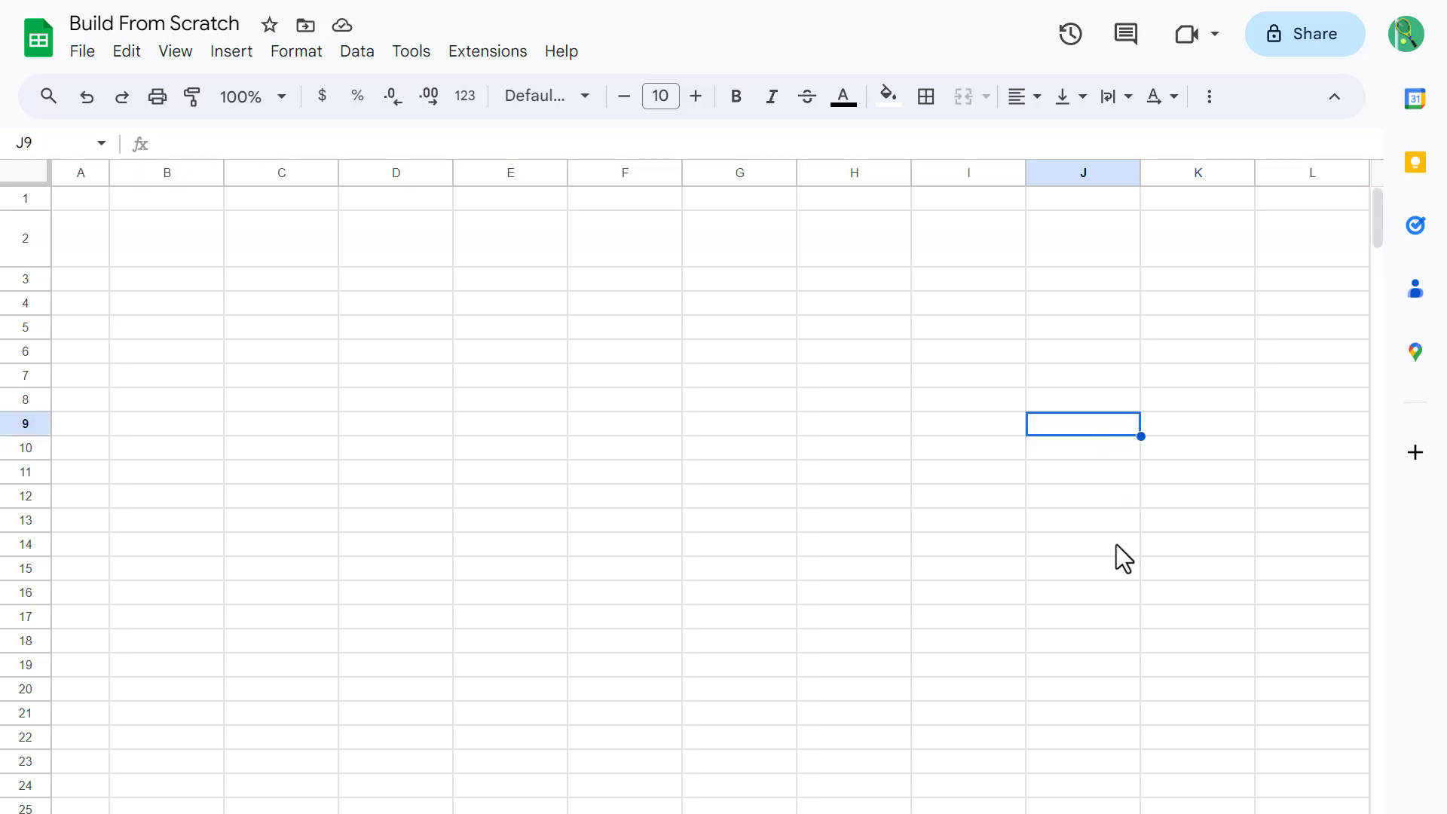
type("January")
key("Return")
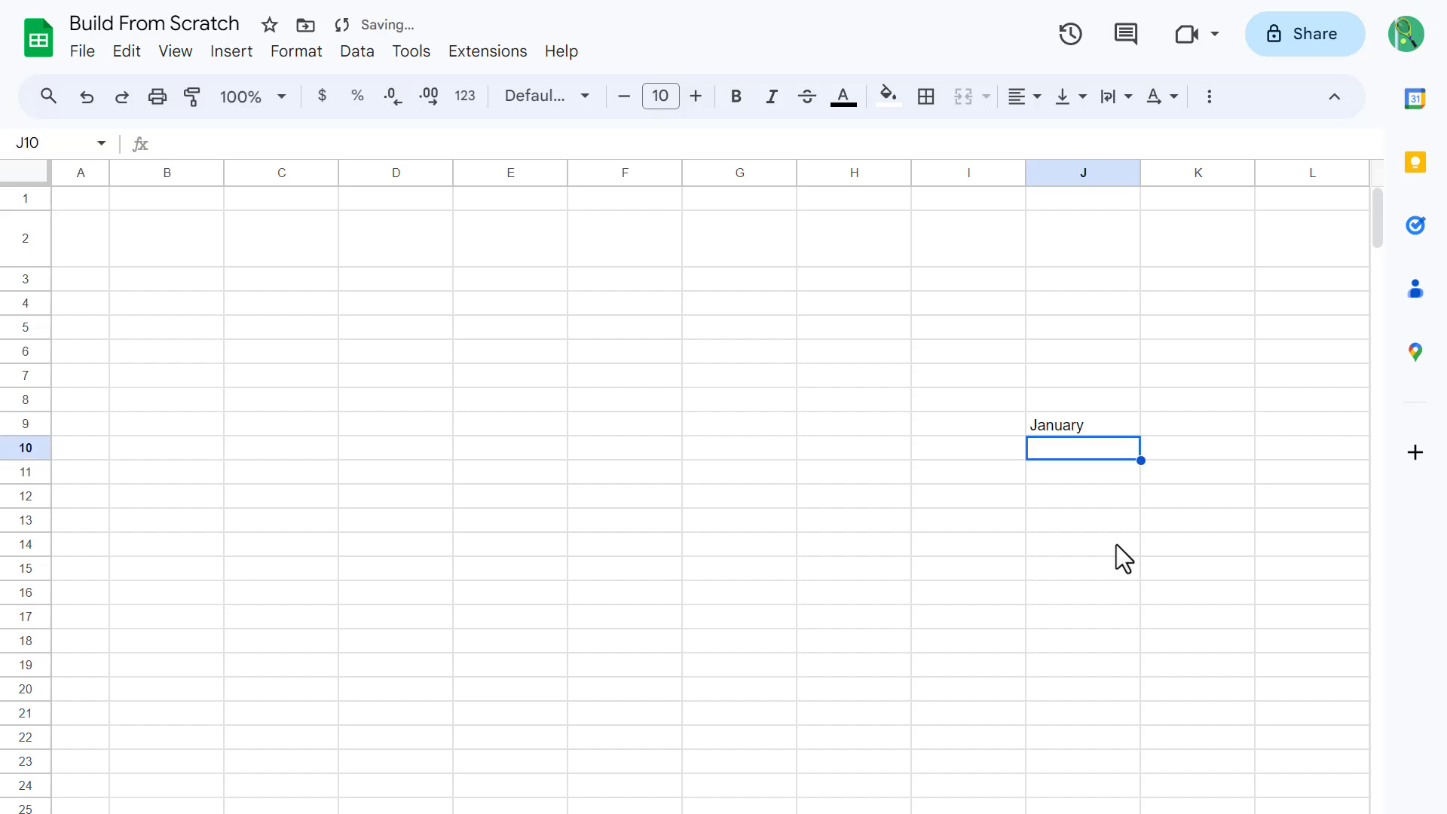
left_click(1128, 425)
left_click_drag(1139, 435, 1120, 682)
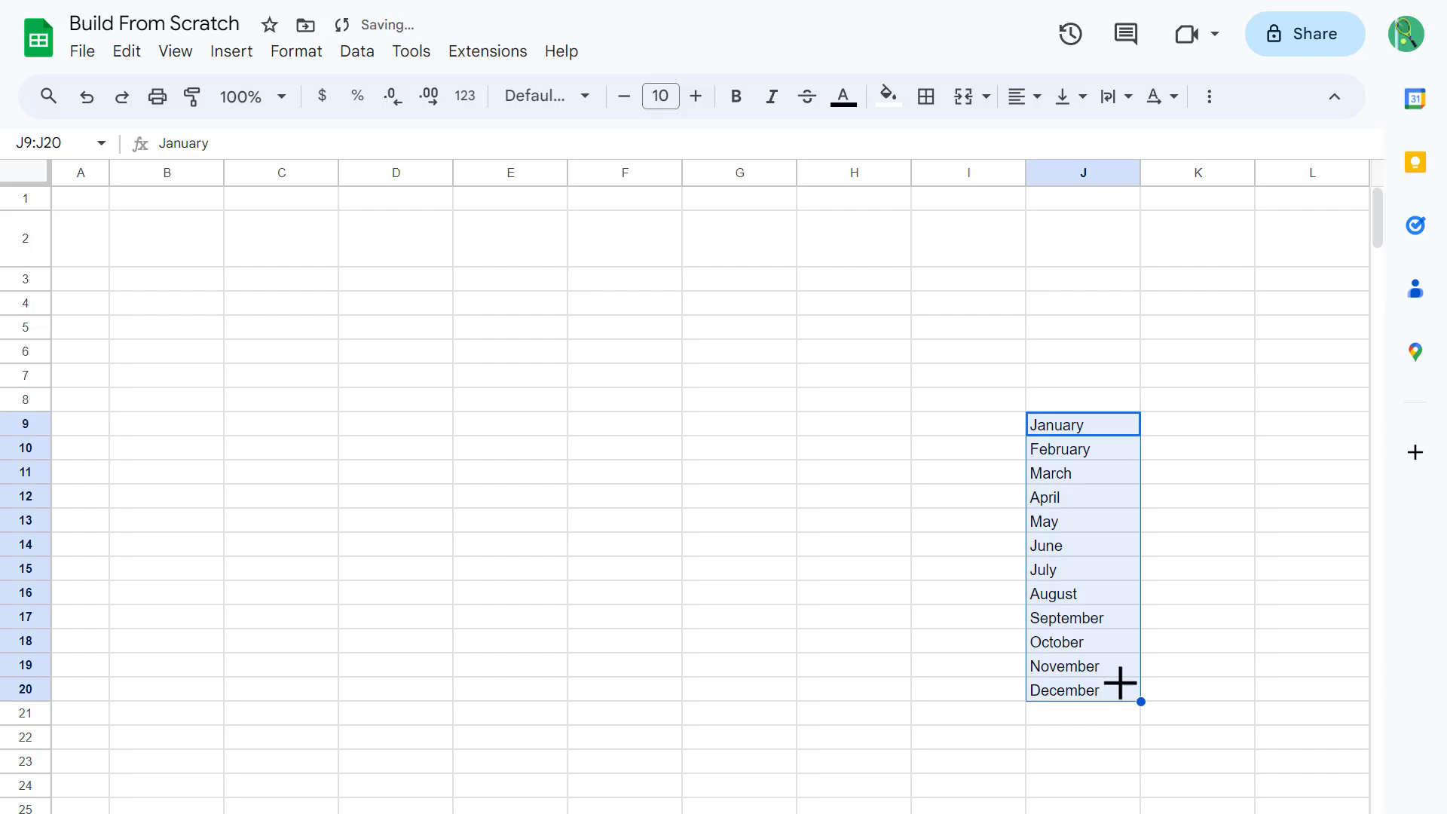
Step: Enter Sun in K9 and autofill the weekday abbreviations down to Sat in K15
left_click(1215, 419)
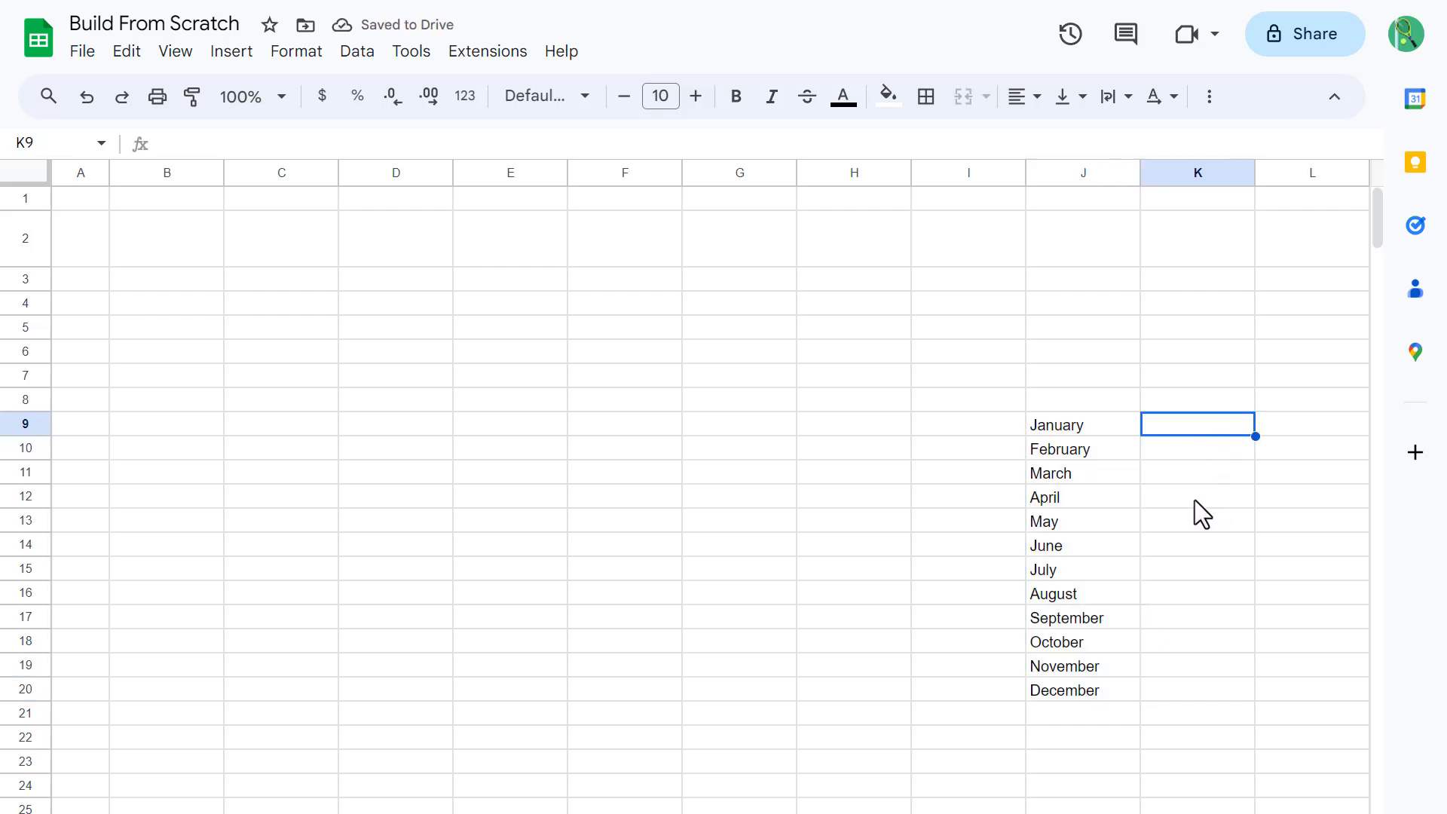
type("Sun")
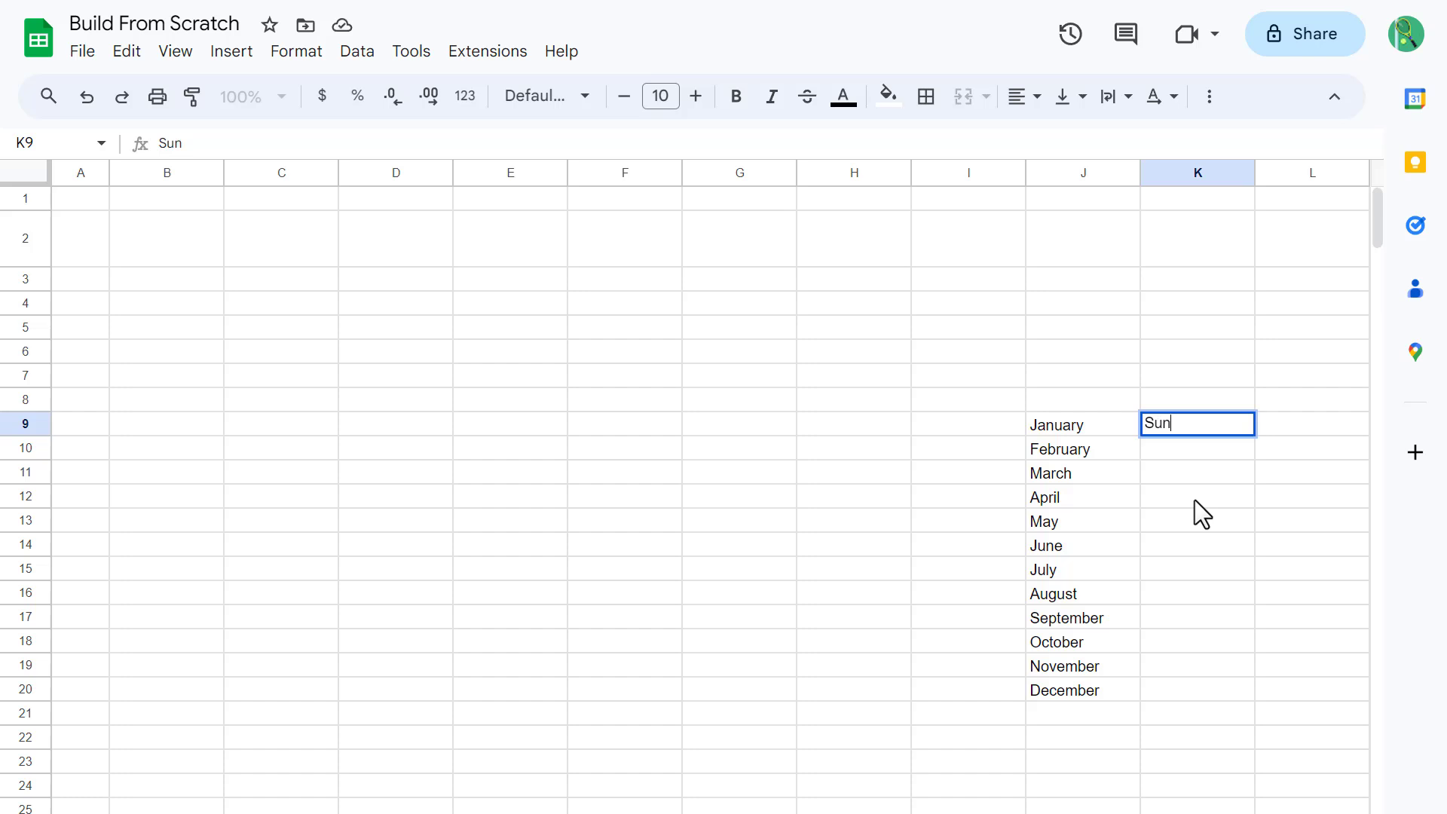
key("Return")
left_click(1229, 428)
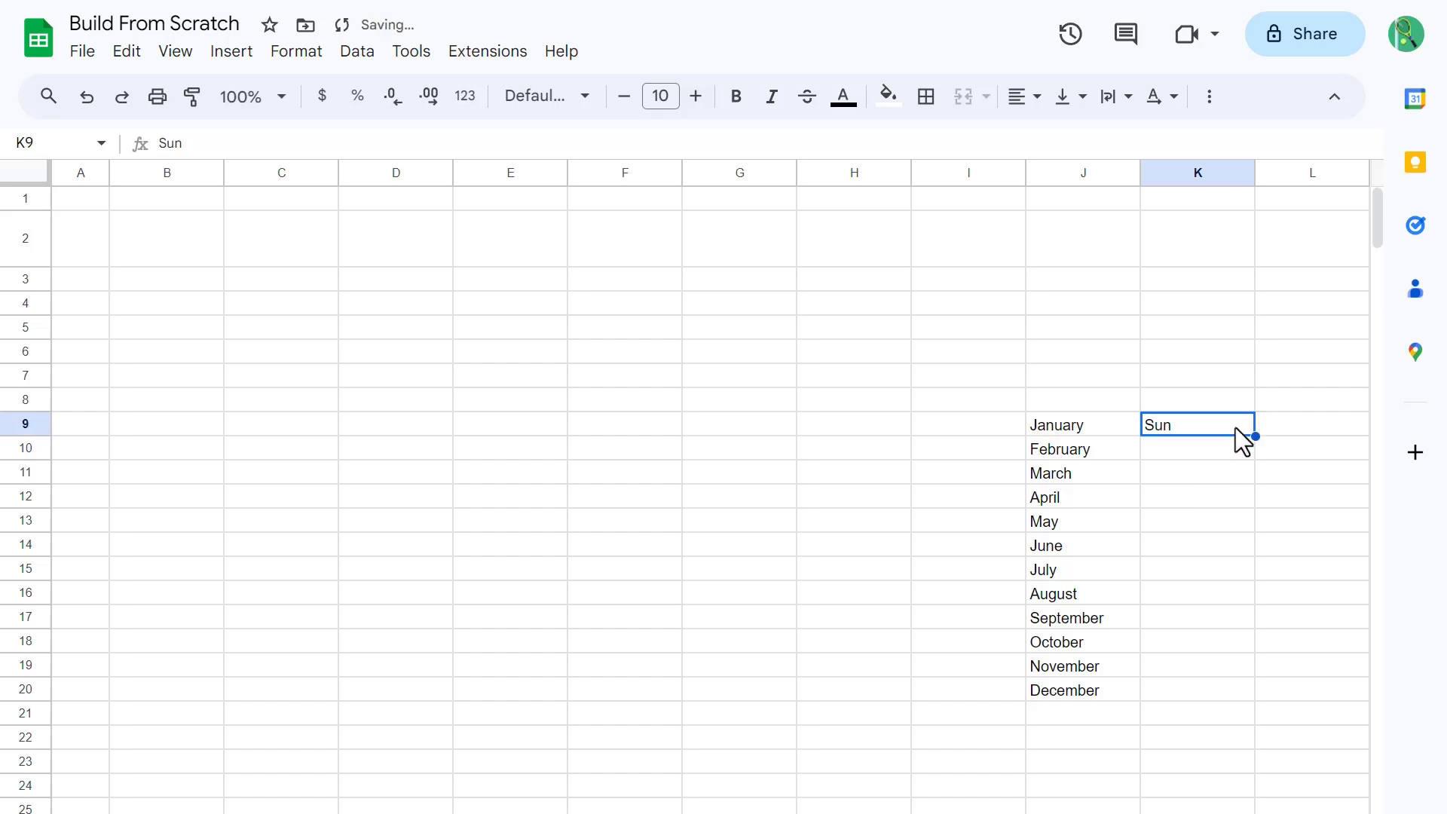
left_click_drag(1256, 437, 1243, 572)
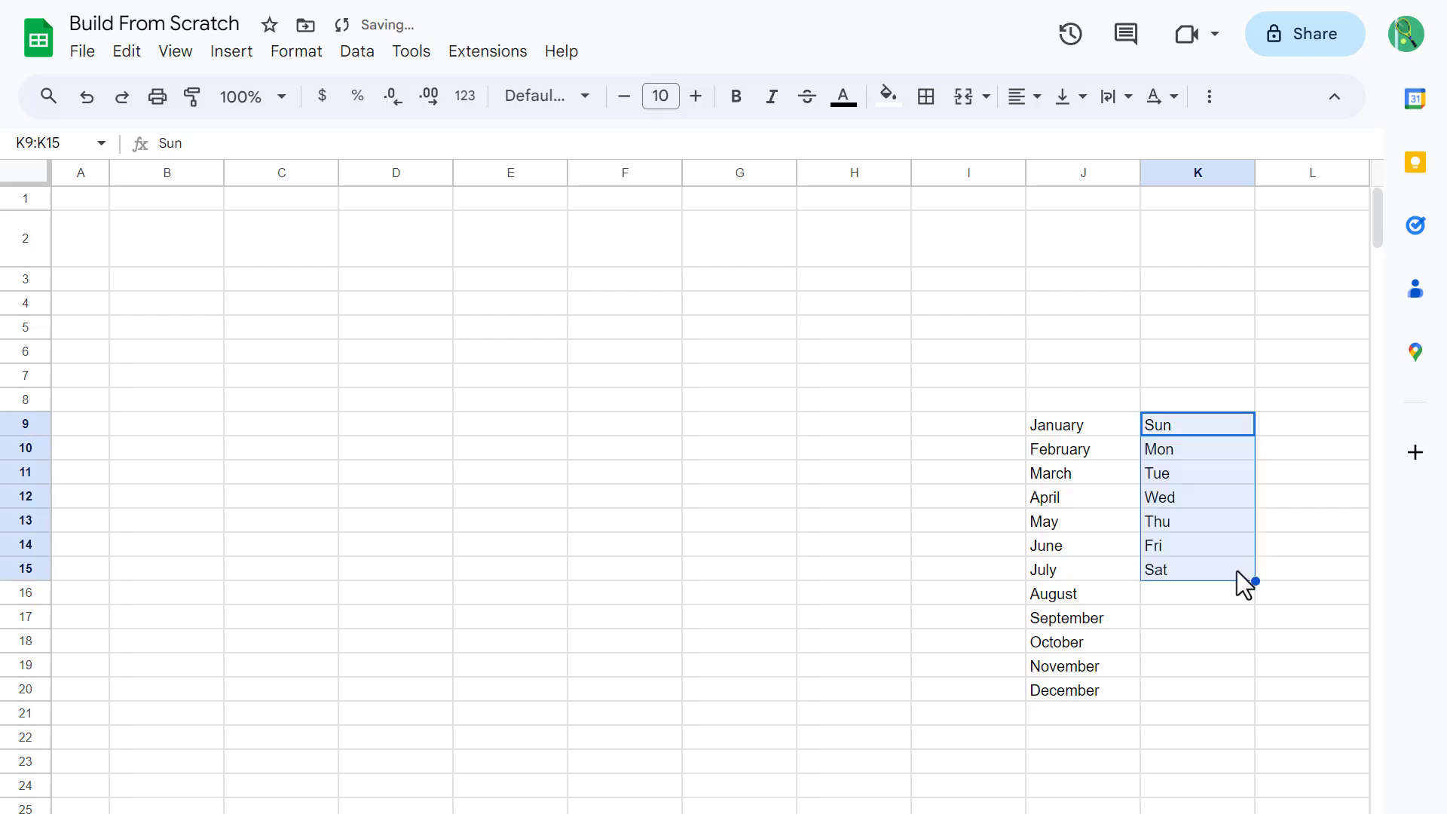
left_click(1237, 571)
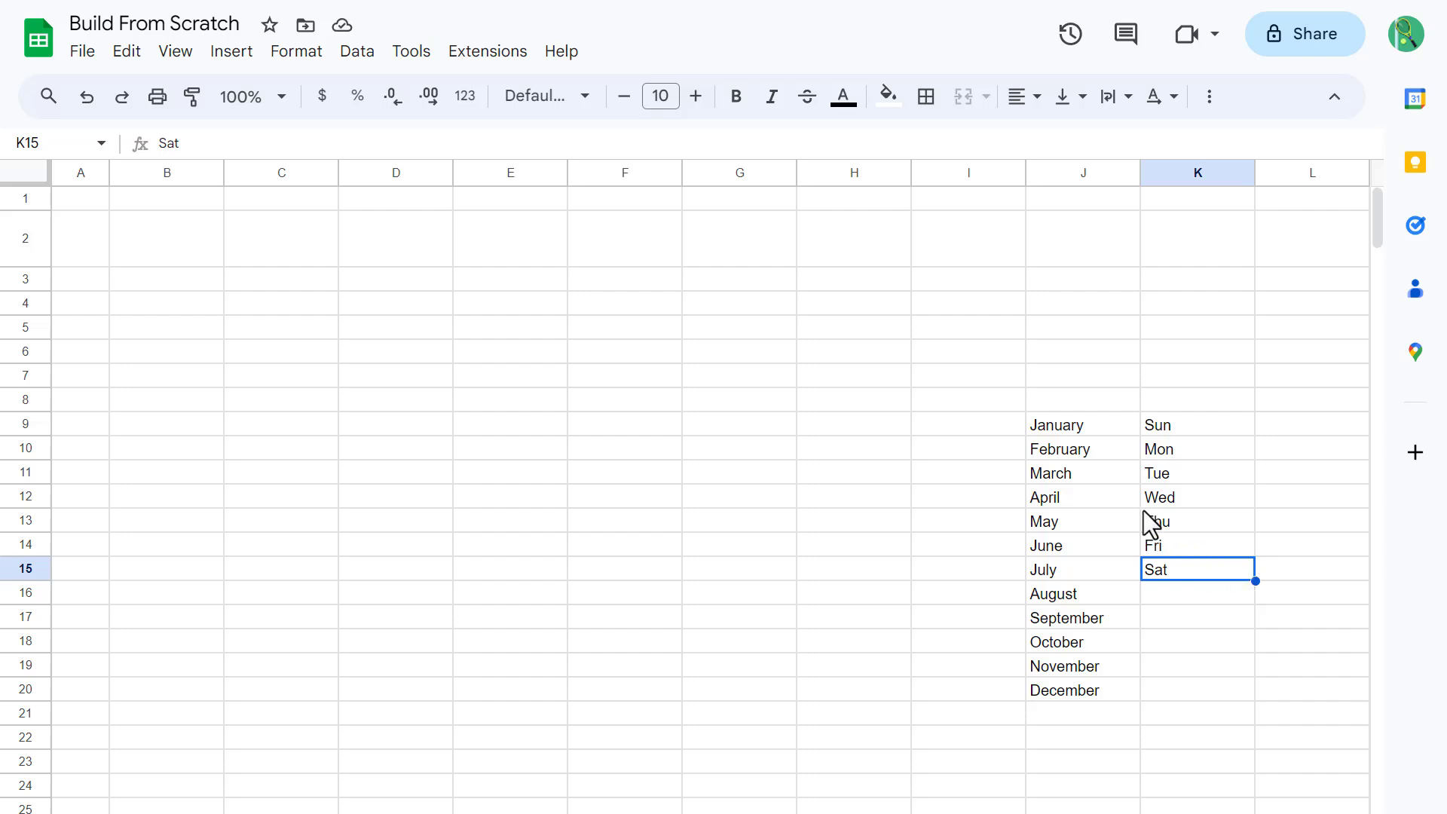
Step: Add the label "Week Start" in J7 and make it bold
left_click(1079, 376)
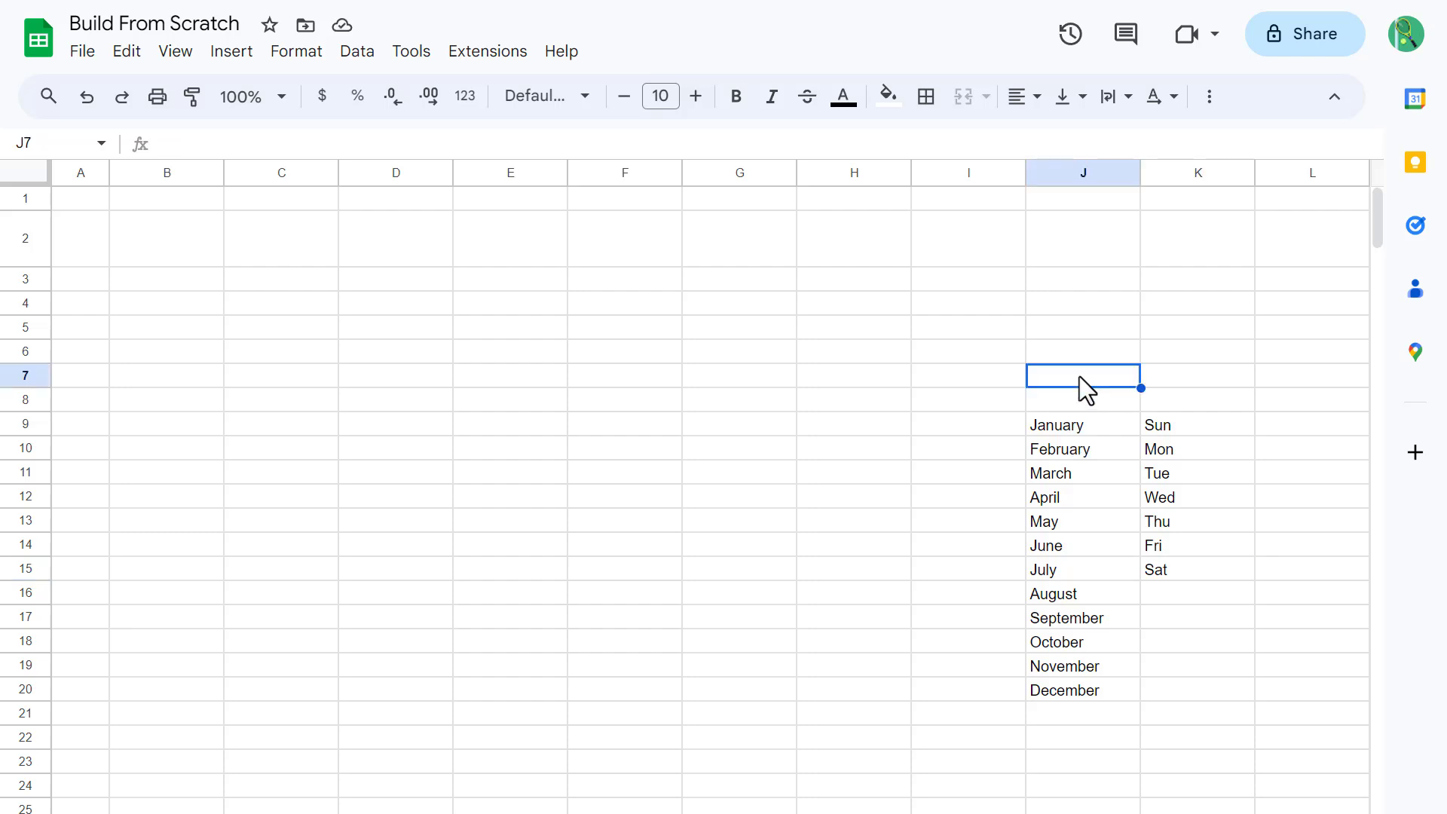
type("Wee")
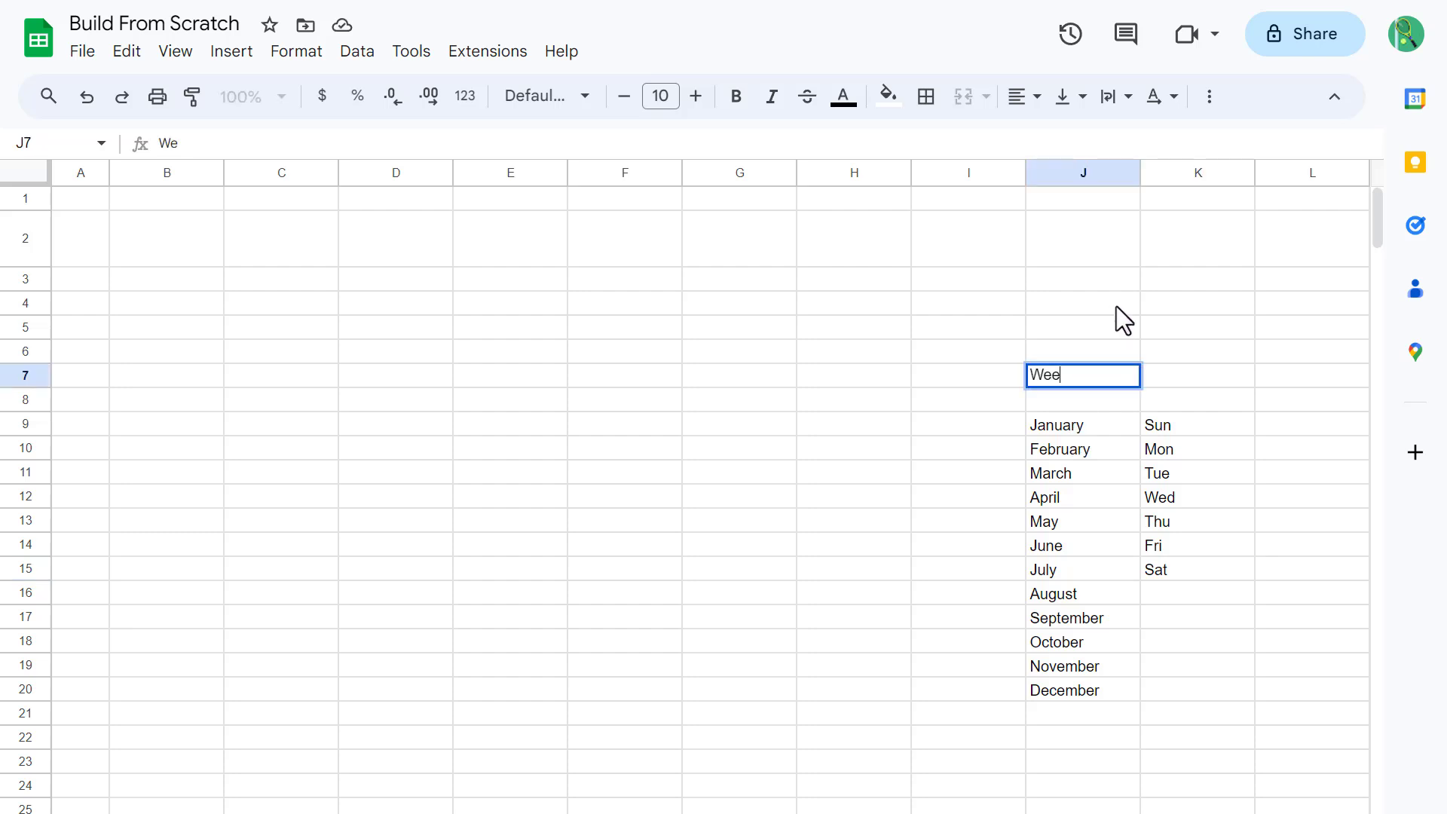
type("k Start")
key("Tab")
left_click(1111, 378)
key("ctrl+b")
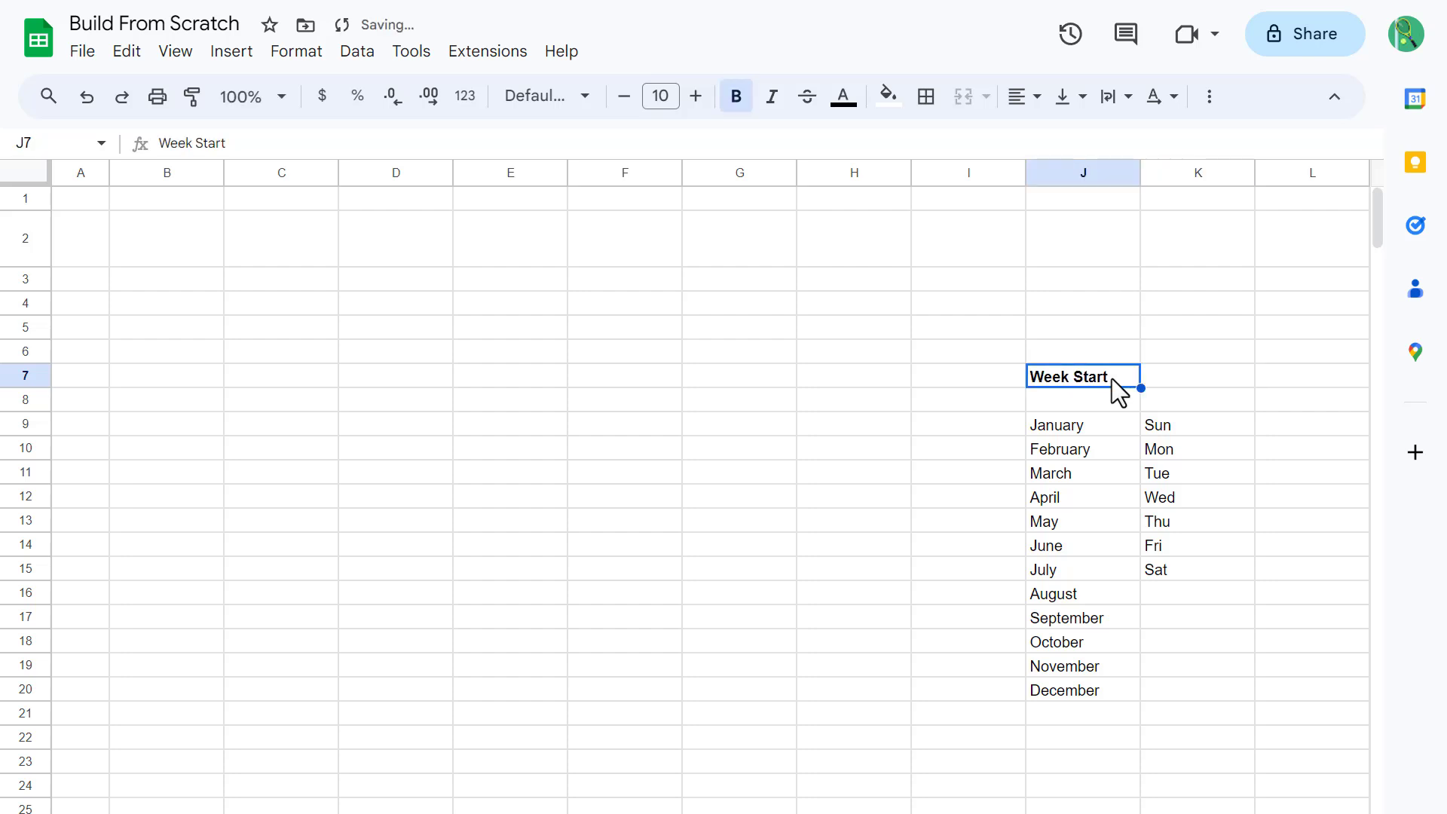
Step: Add a data validation rule to K7 using the Dropdown (from a range) criterion
left_click(1207, 389)
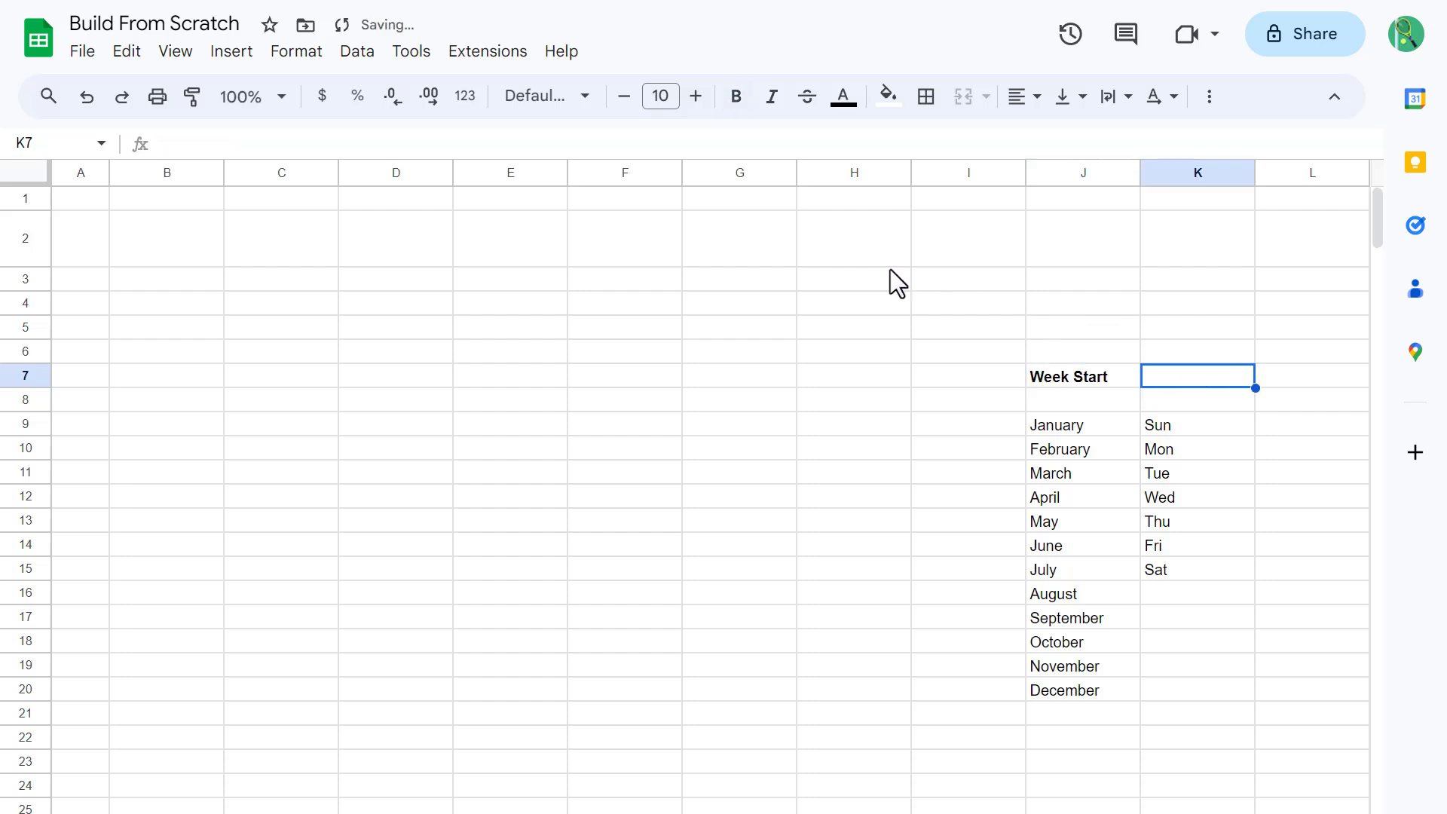
left_click(369, 52)
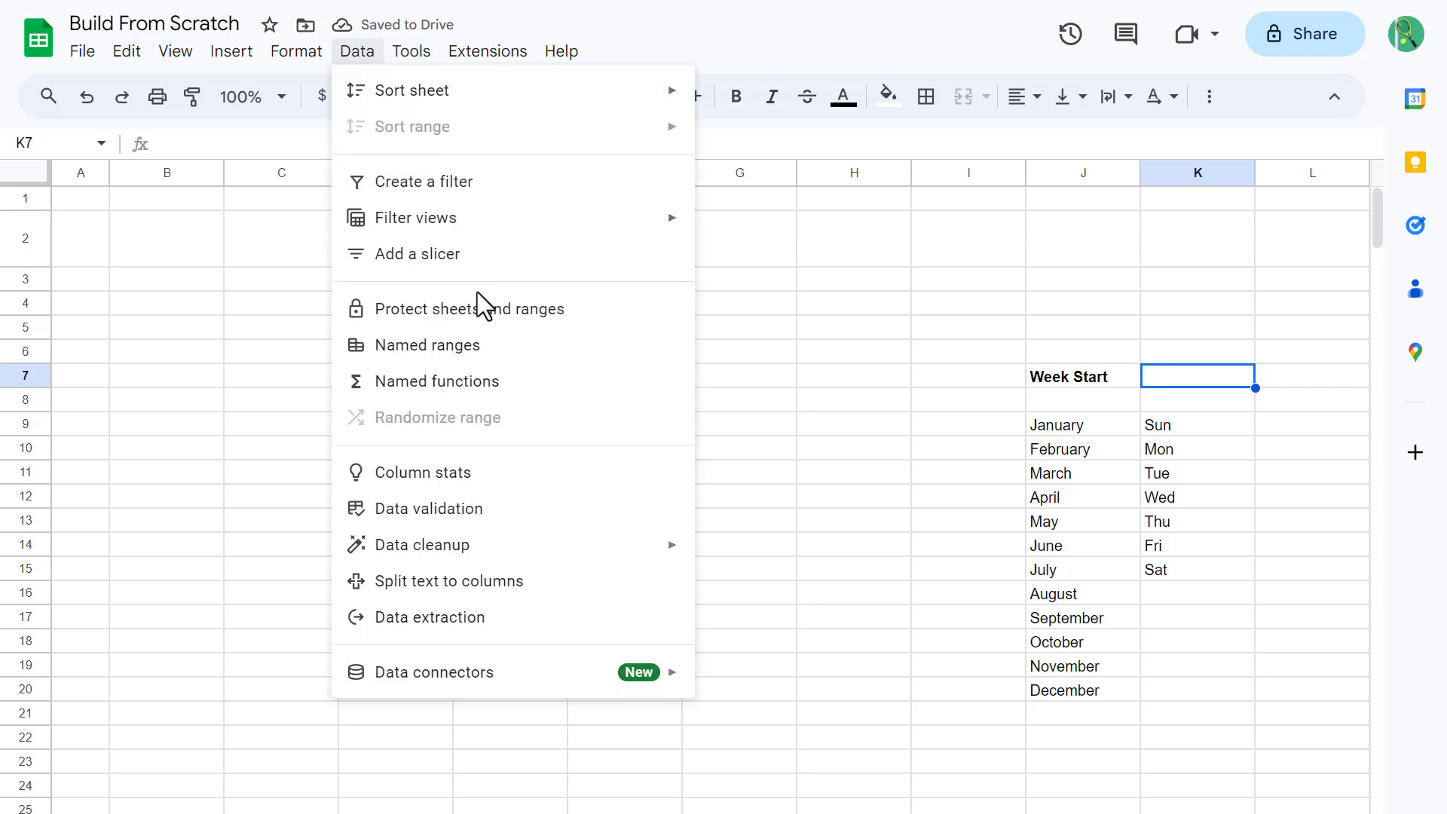
left_click(486, 508)
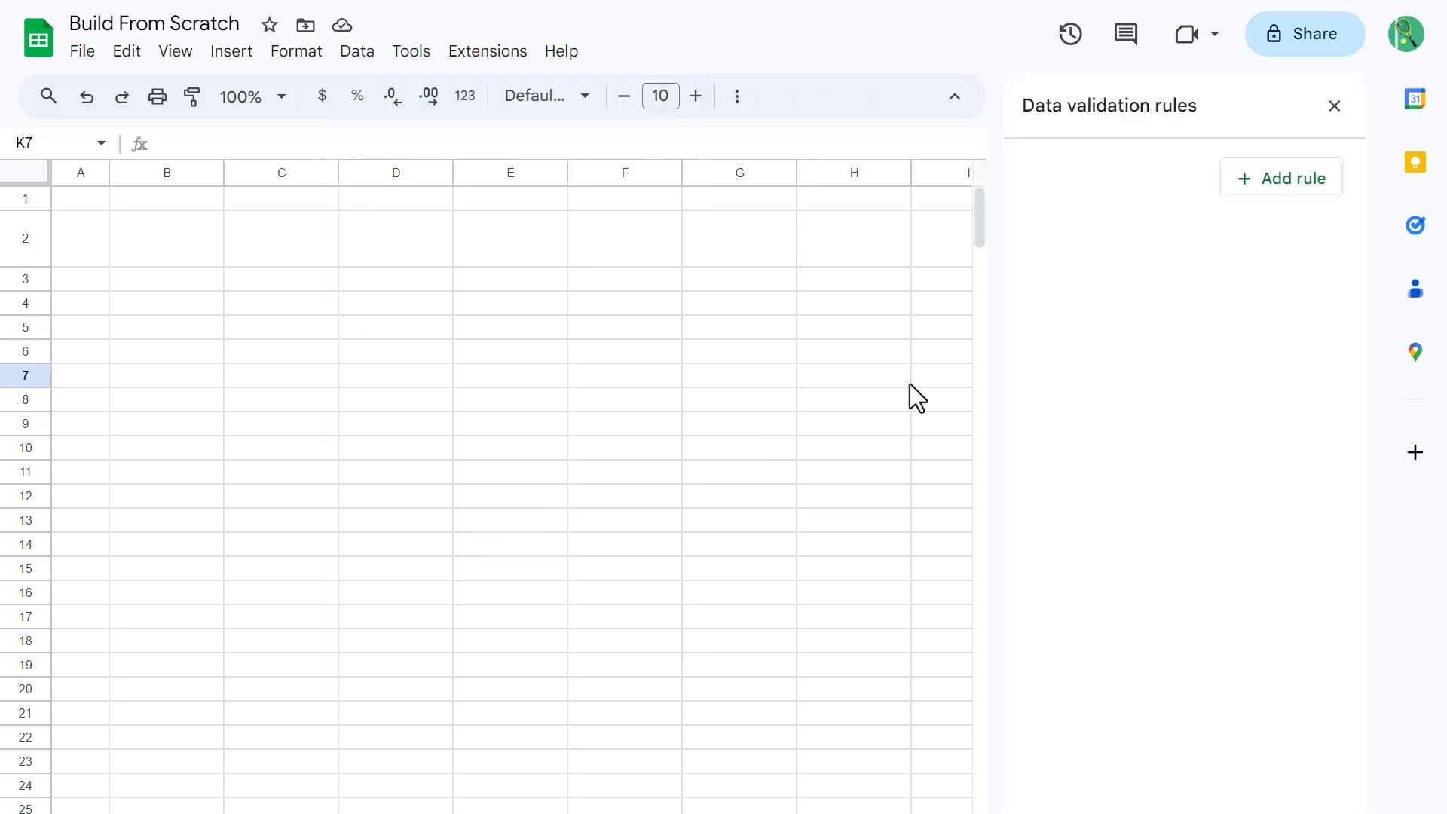
left_click(1271, 192)
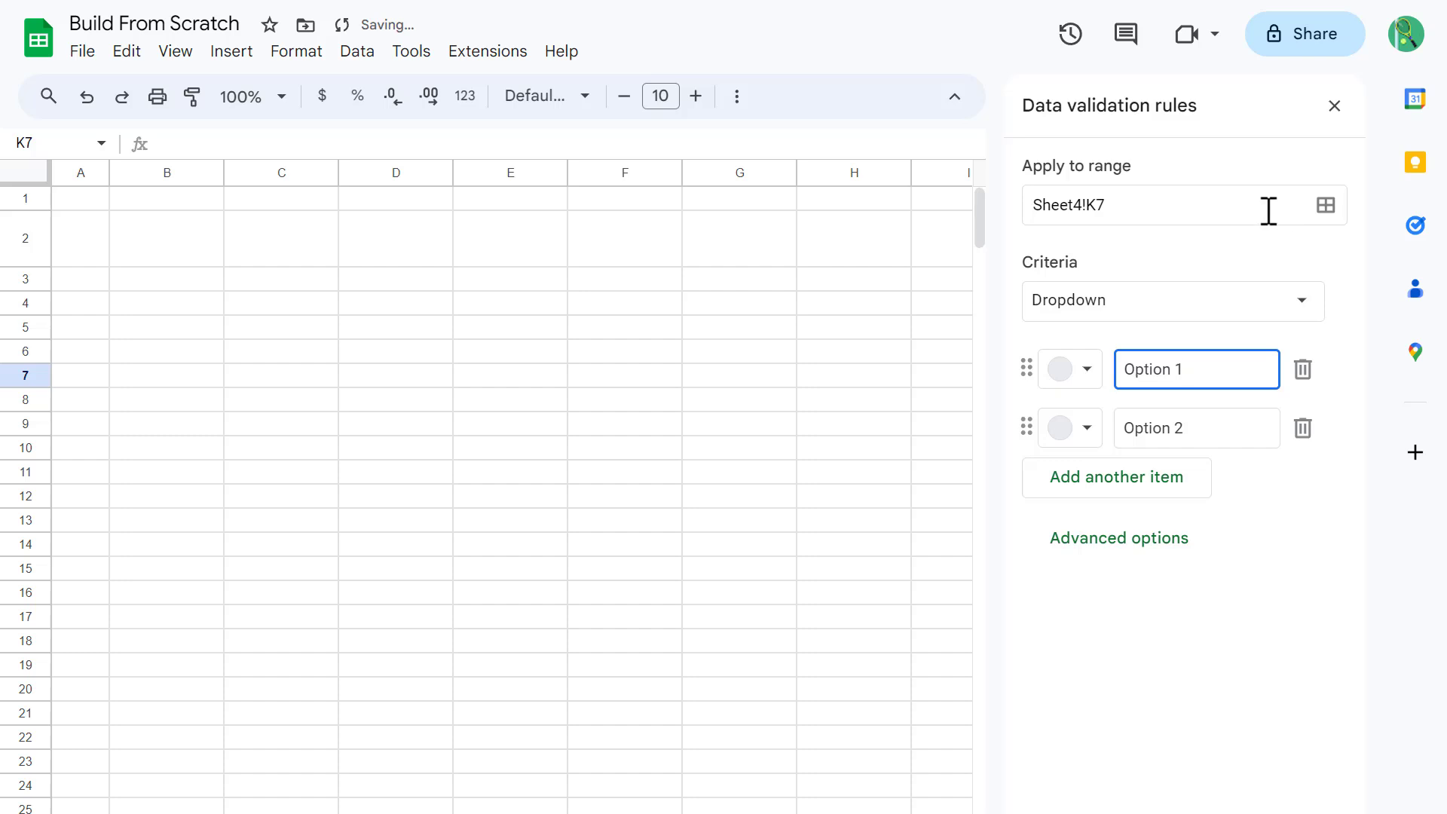
left_click(1255, 309)
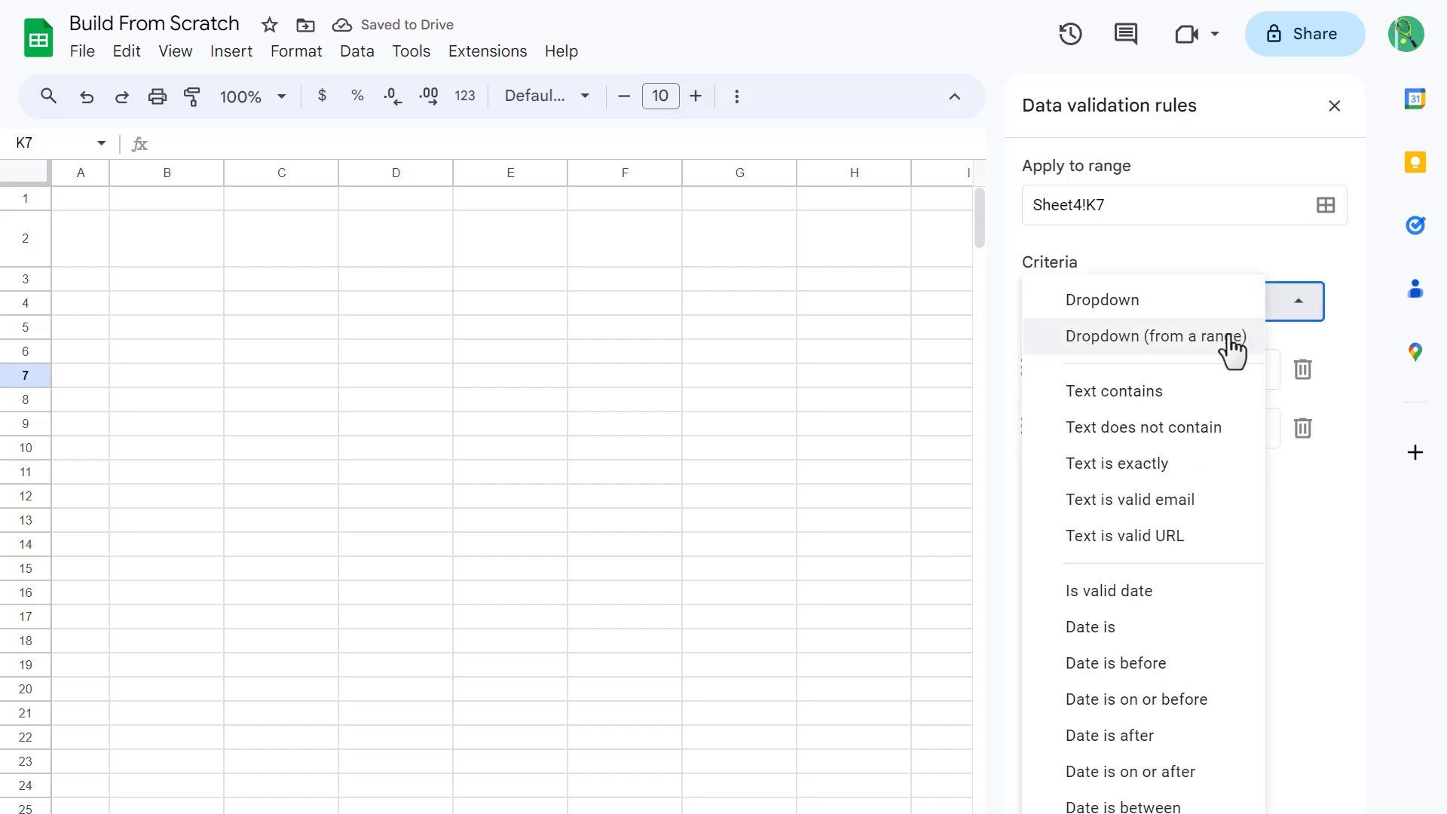
left_click(1199, 341)
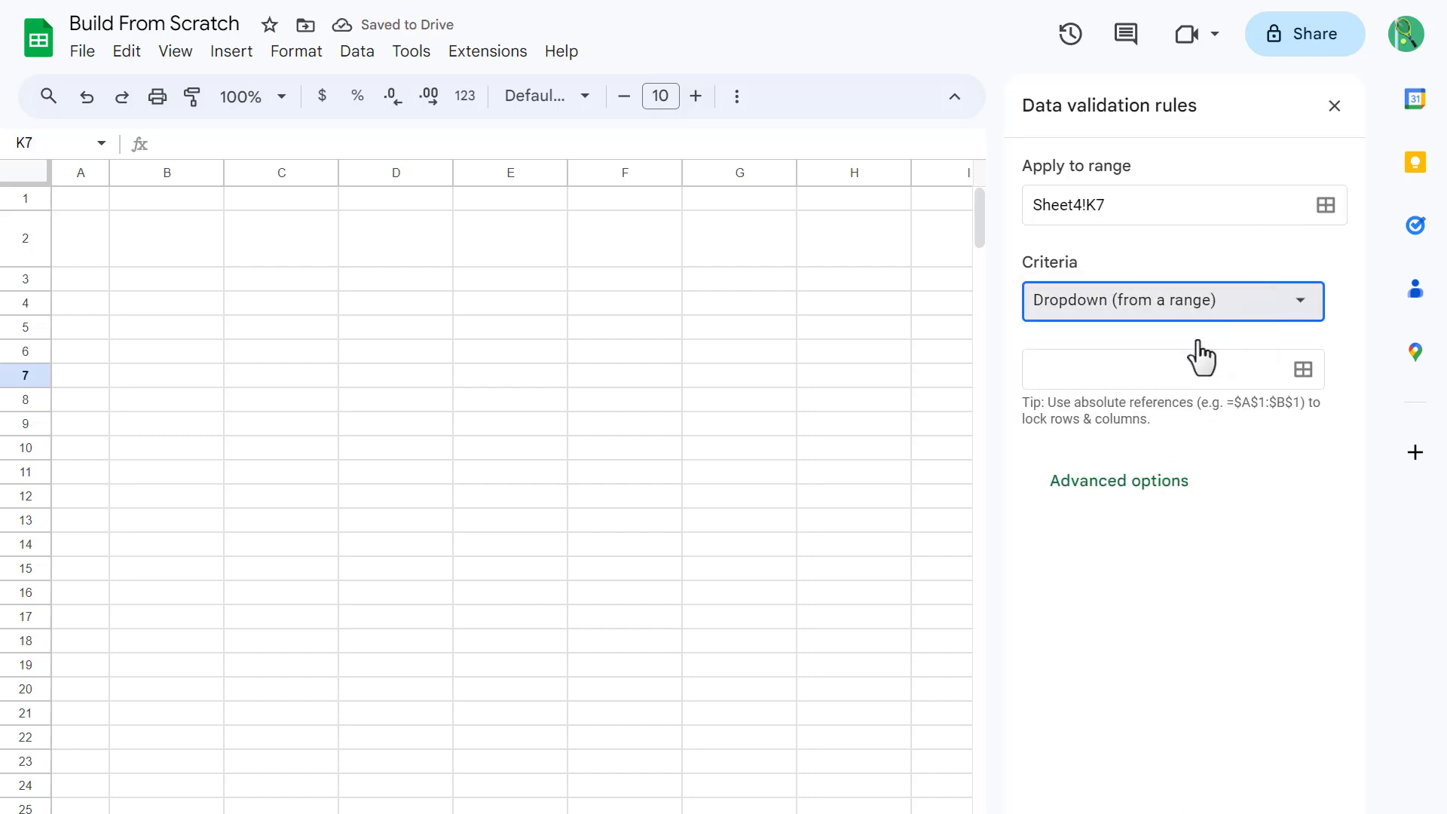
Step: Set the weekday list K9:K15 as the source range of K7's dropdown and save the rule
left_click(1234, 376)
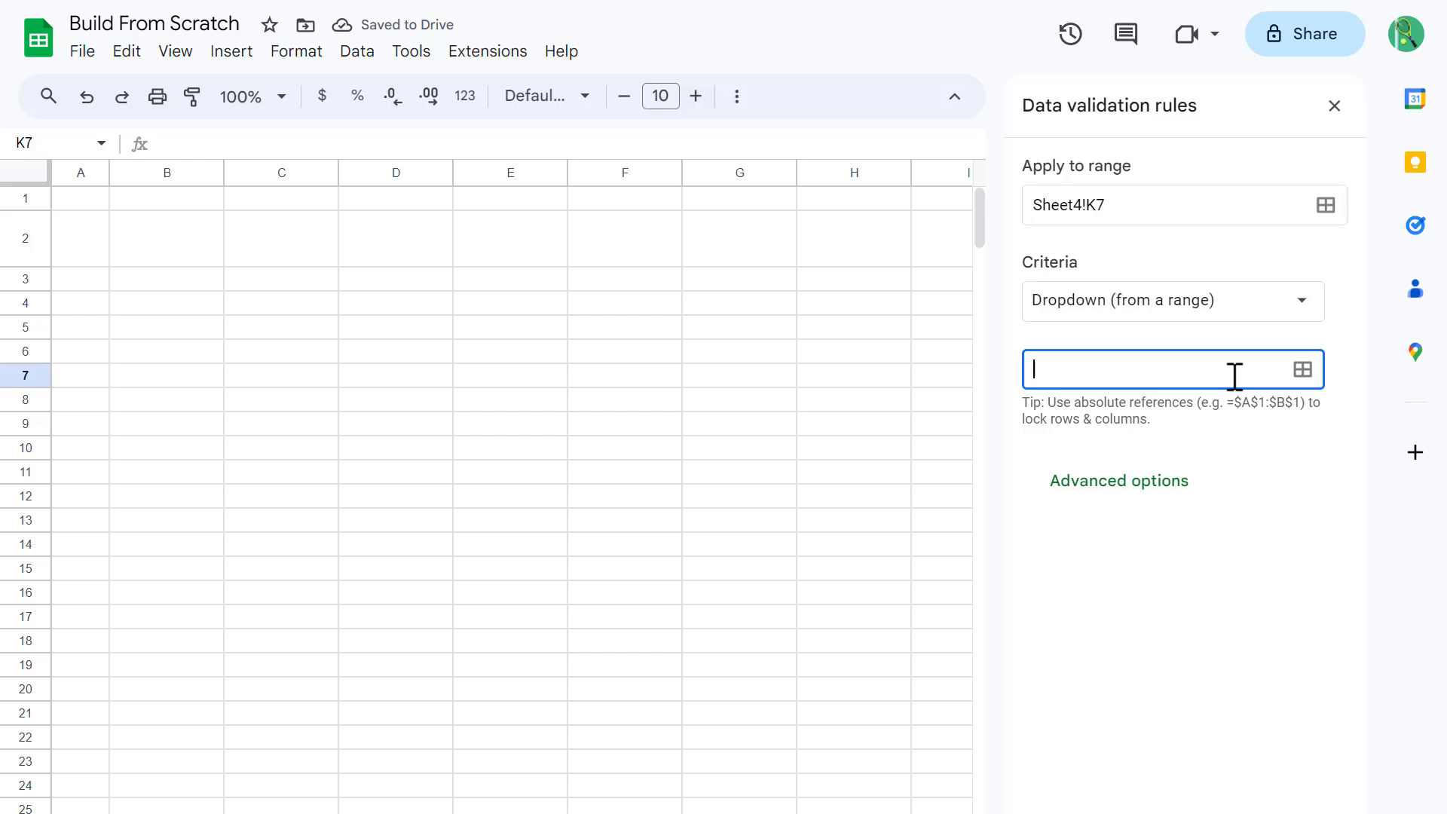
left_click(1305, 377)
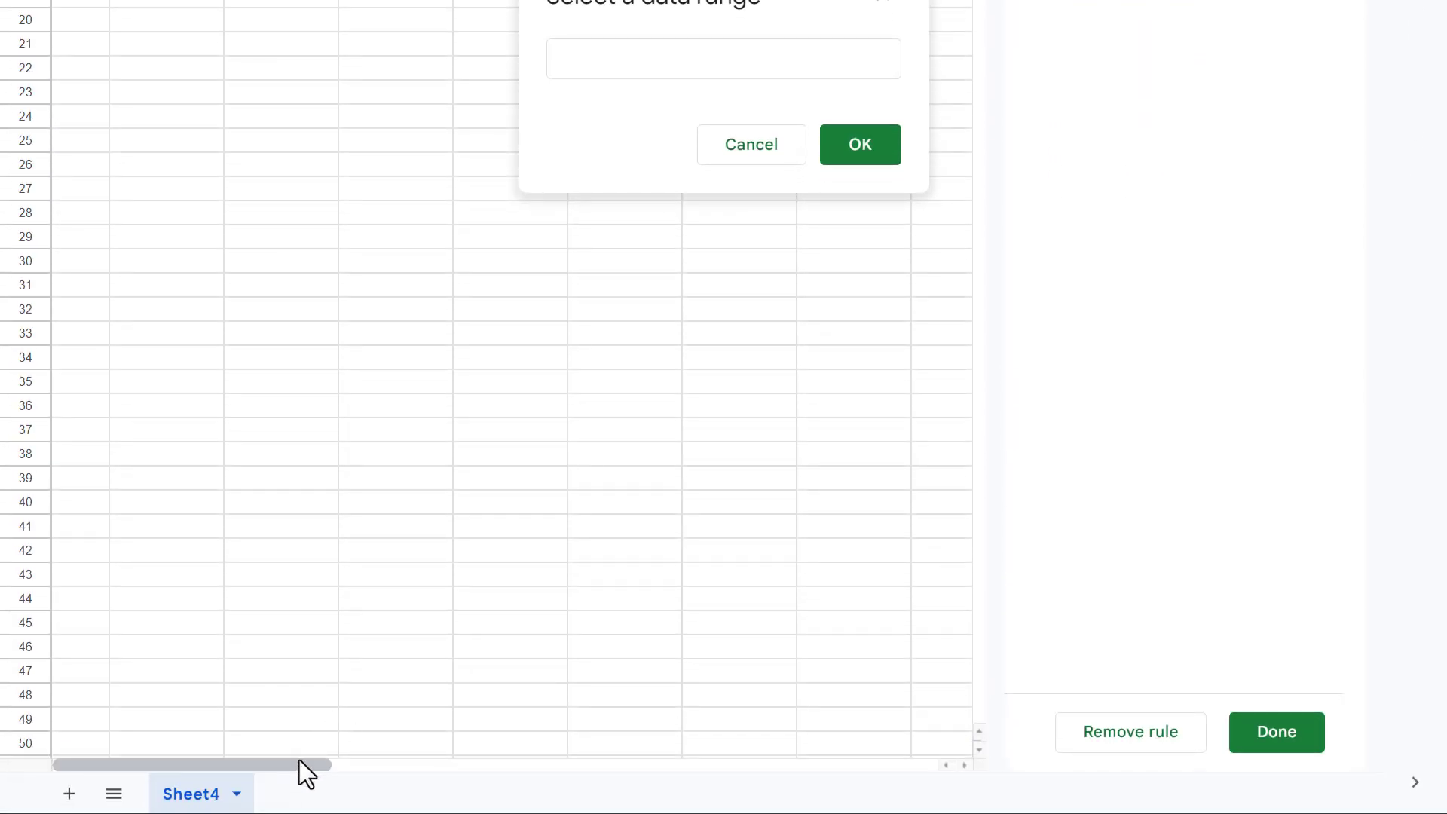
left_click_drag(300, 760, 527, 744)
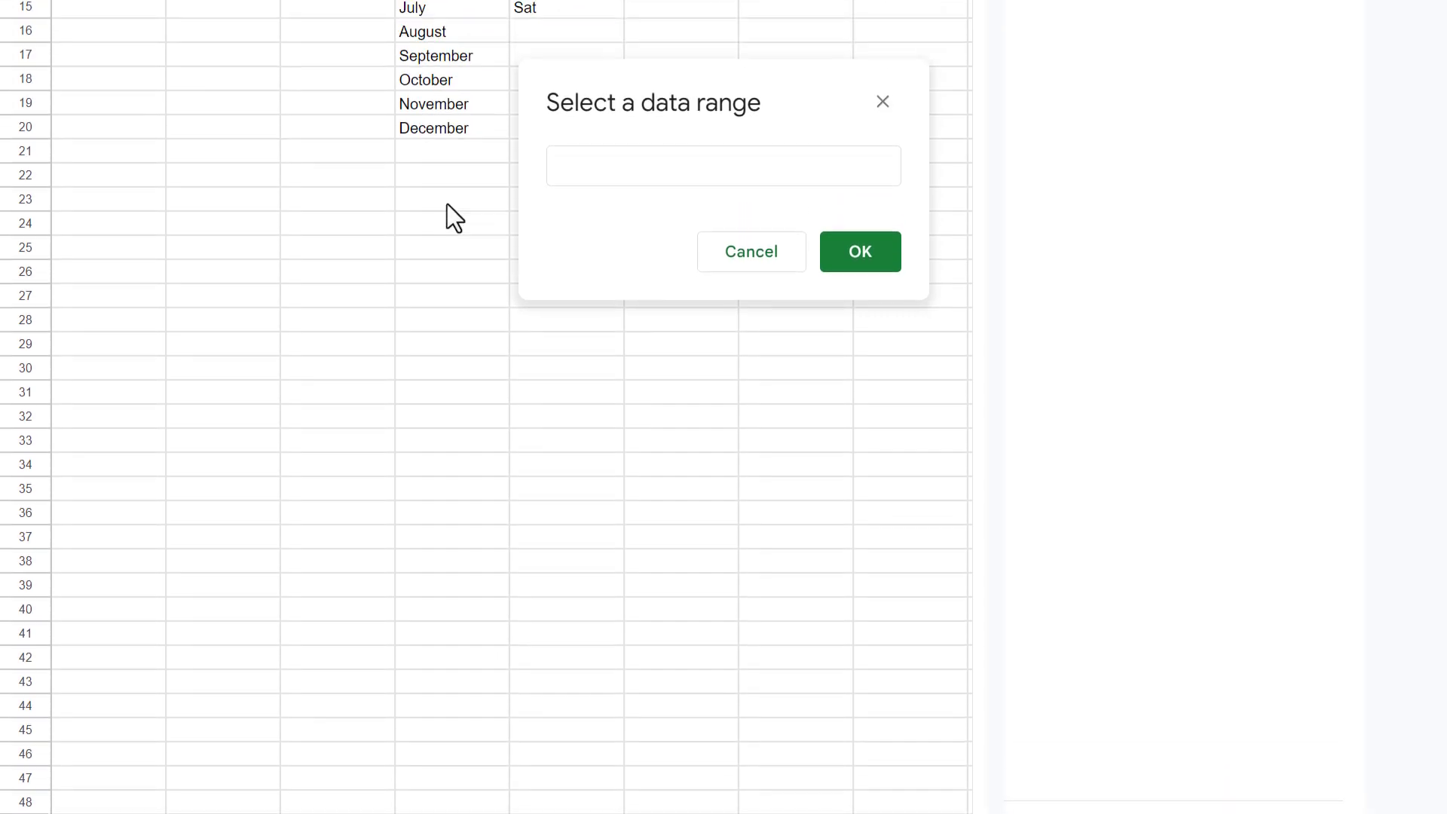
left_click_drag(545, 90, 553, 234)
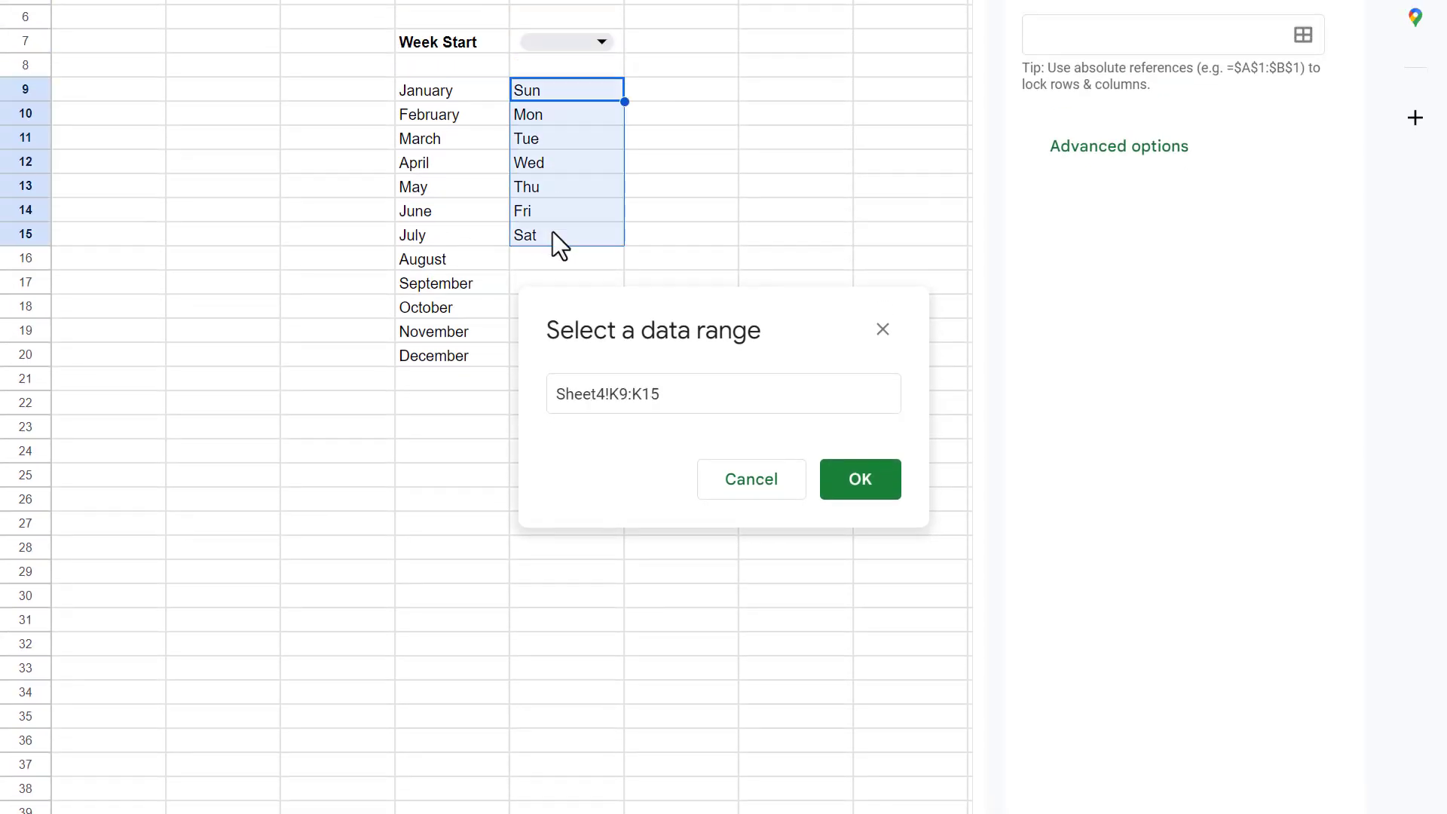
left_click(850, 490)
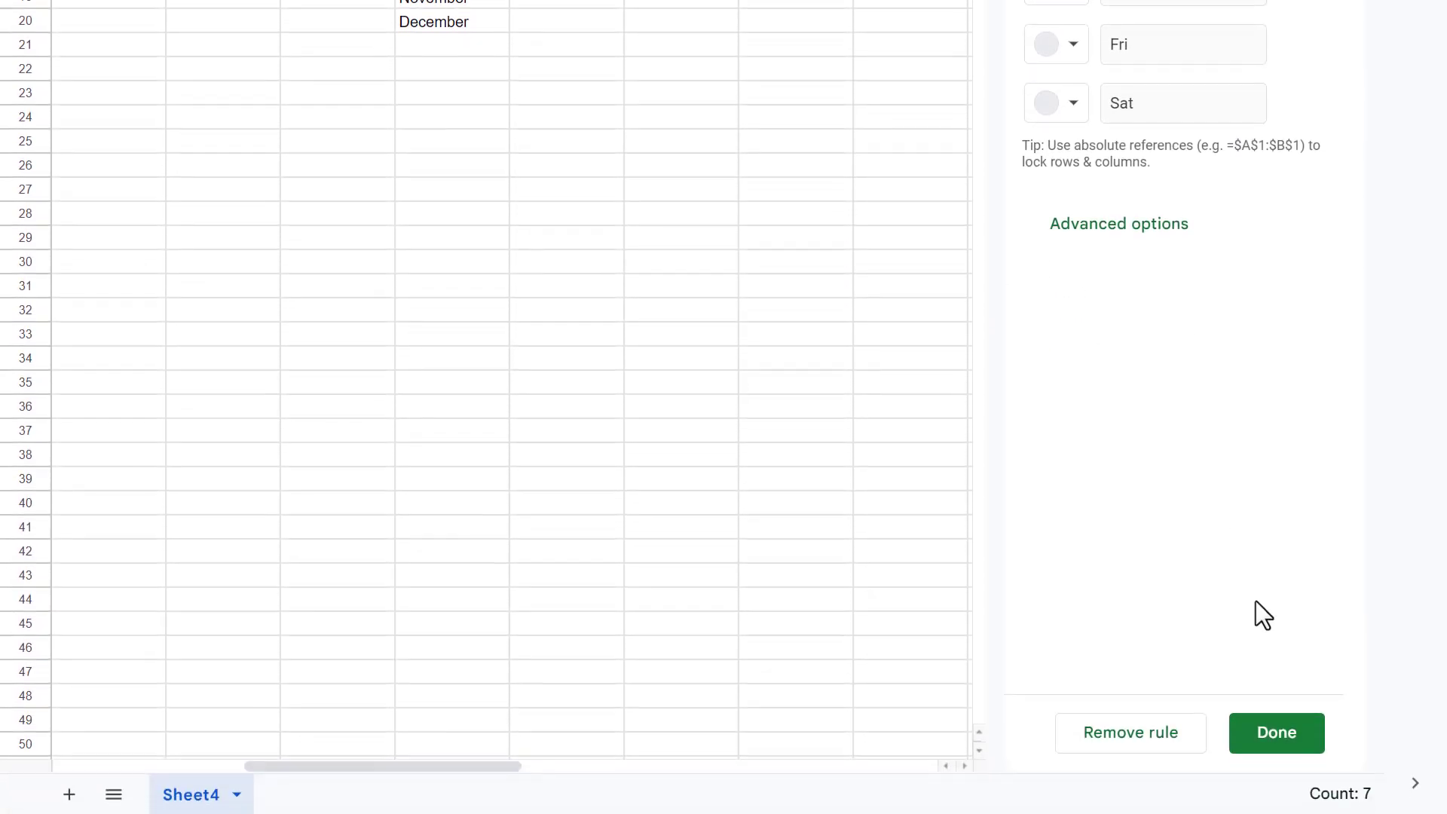
left_click(1276, 732)
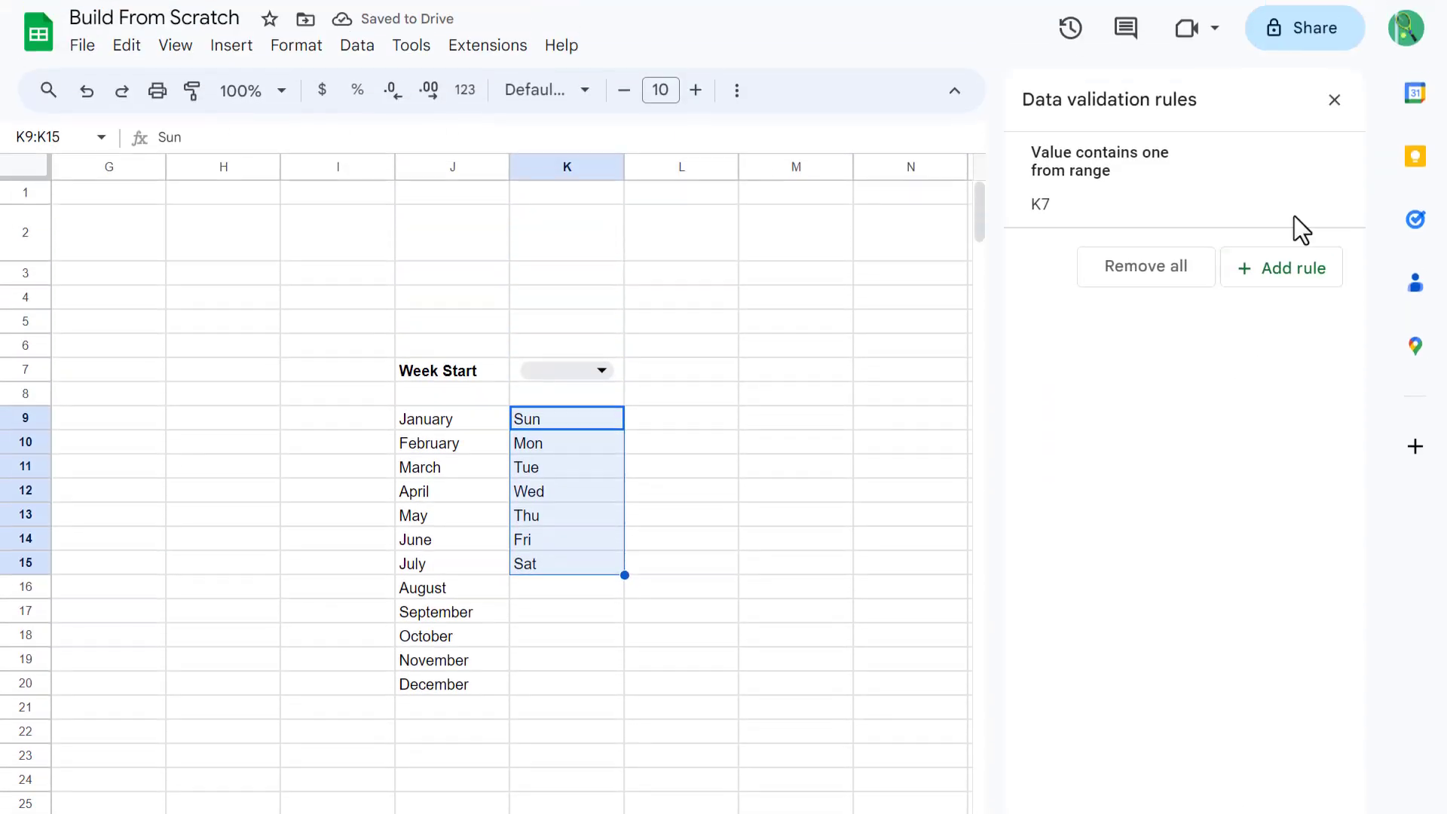
left_click(1336, 113)
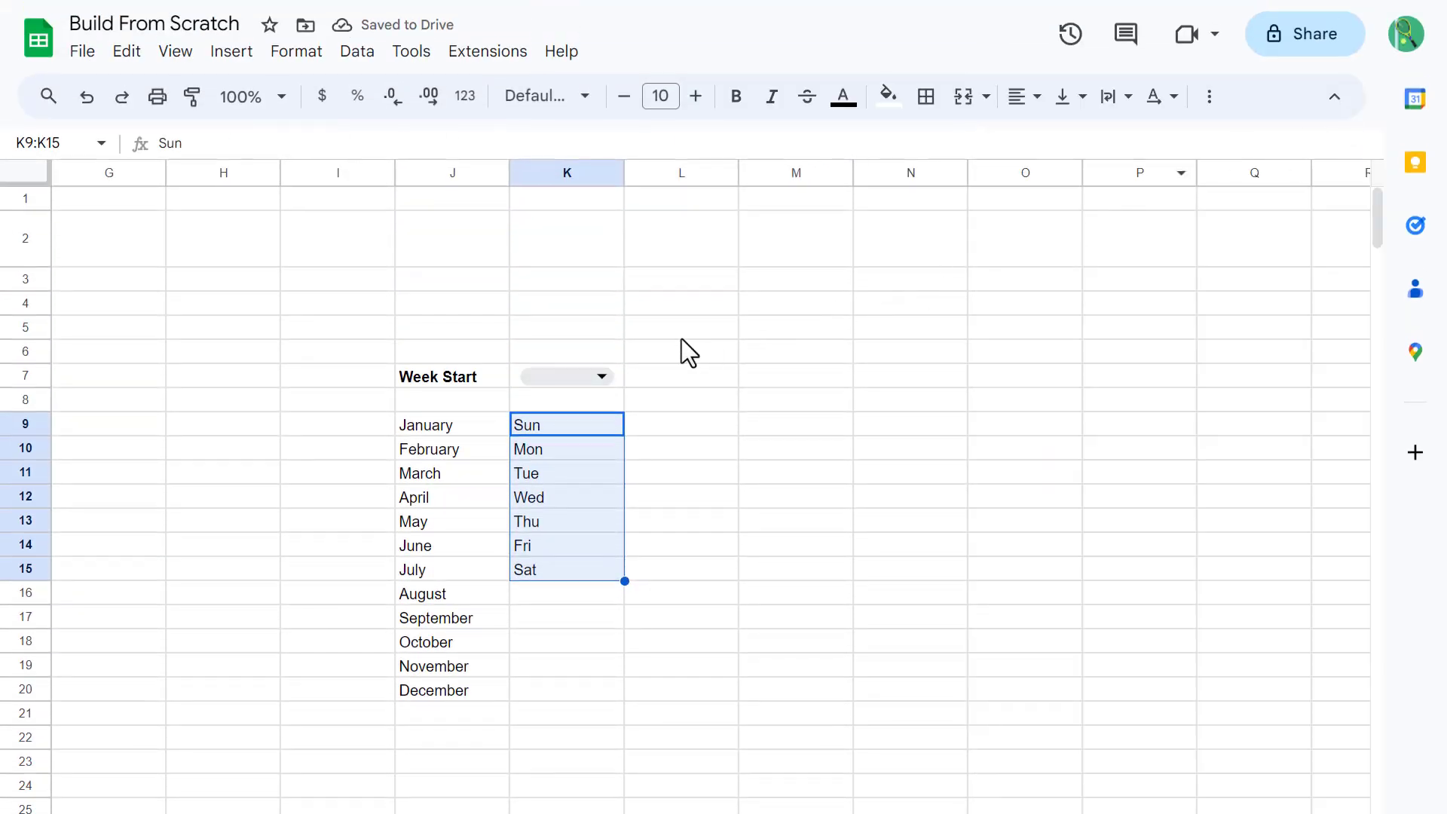
Step: Choose Sun as the week start in K7's dropdown
left_click(598, 375)
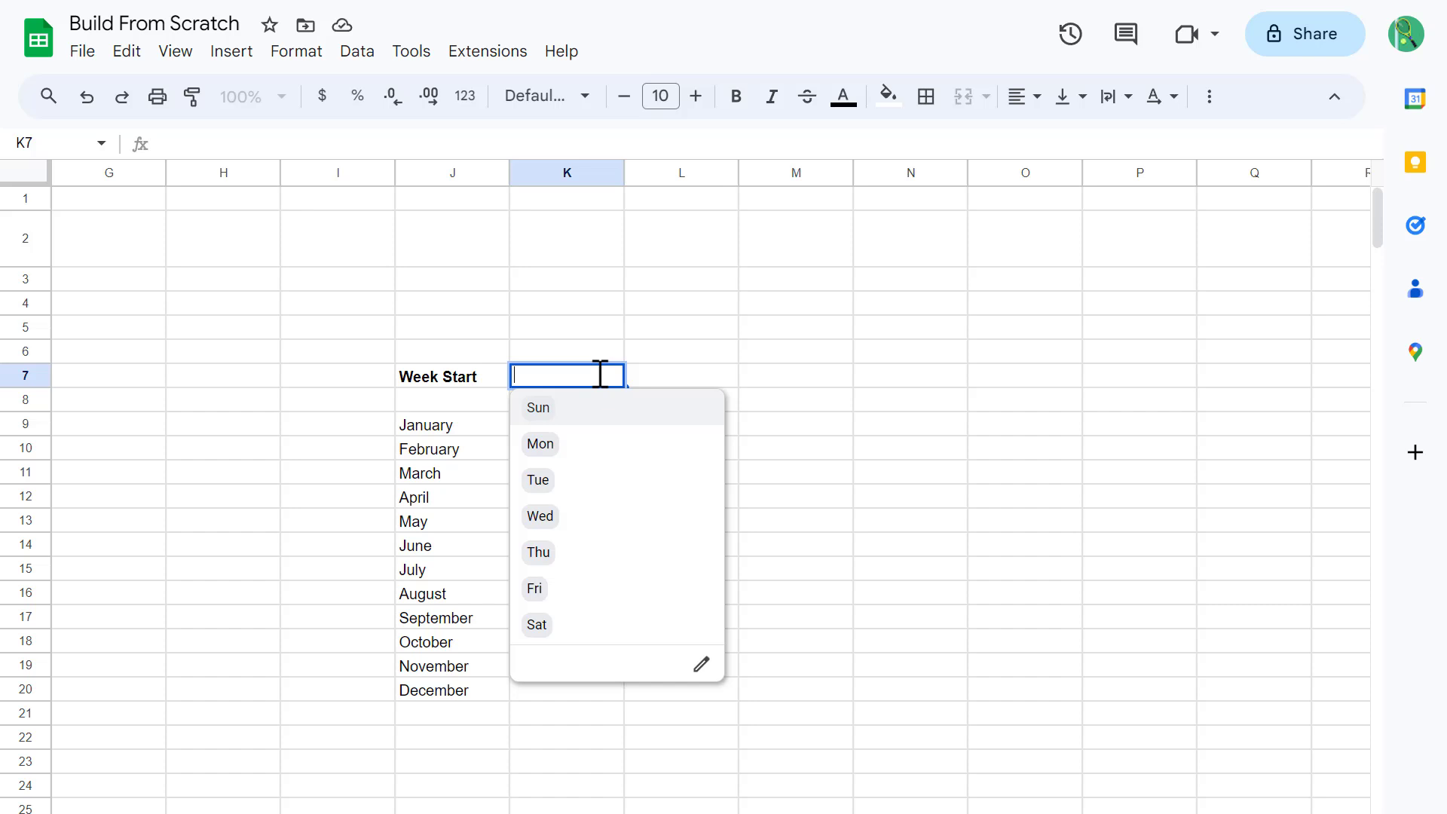
left_click(592, 422)
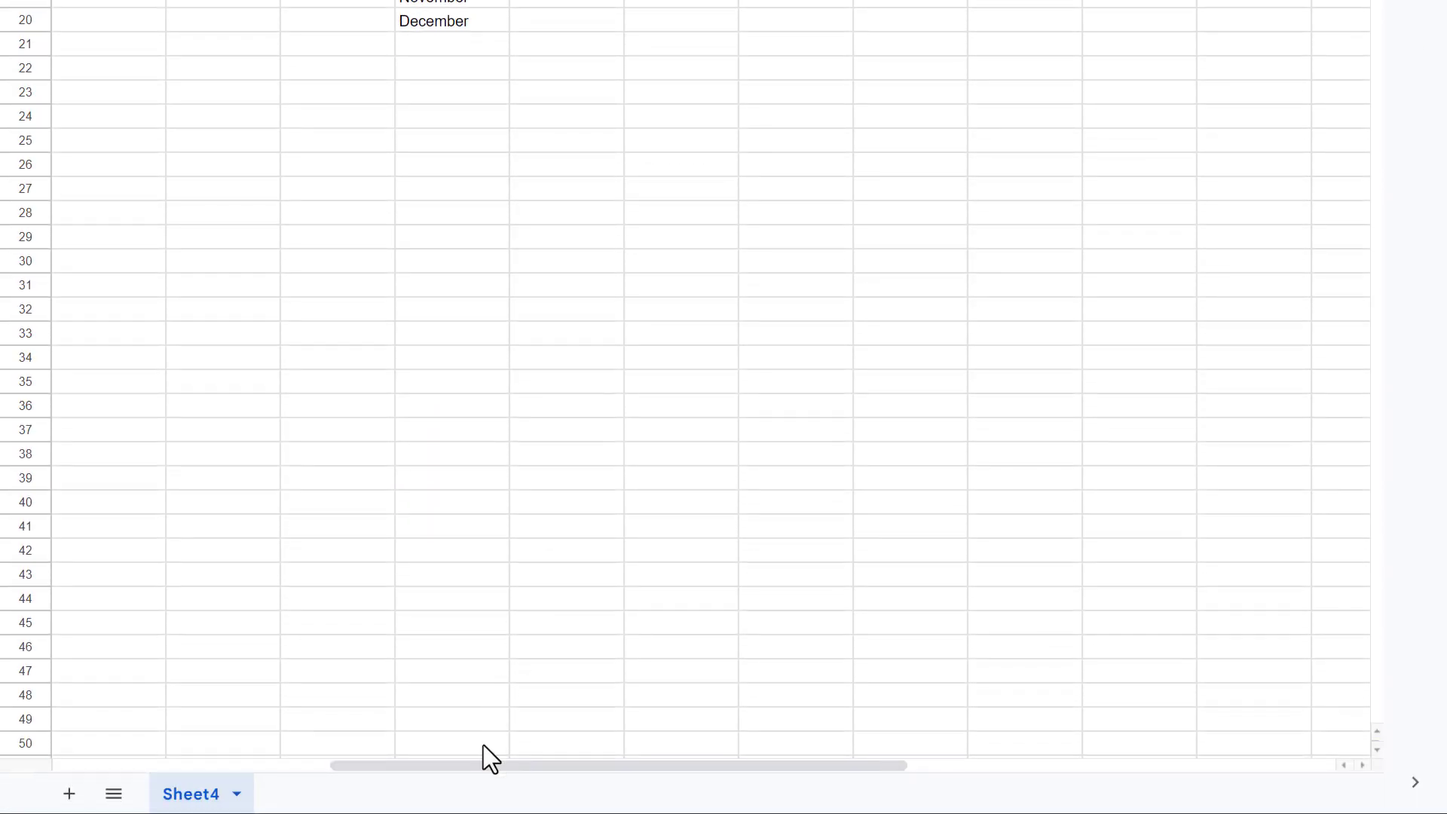
Step: Merge cells B2 and C2 into one cell
left_click_drag(486, 766, 135, 758)
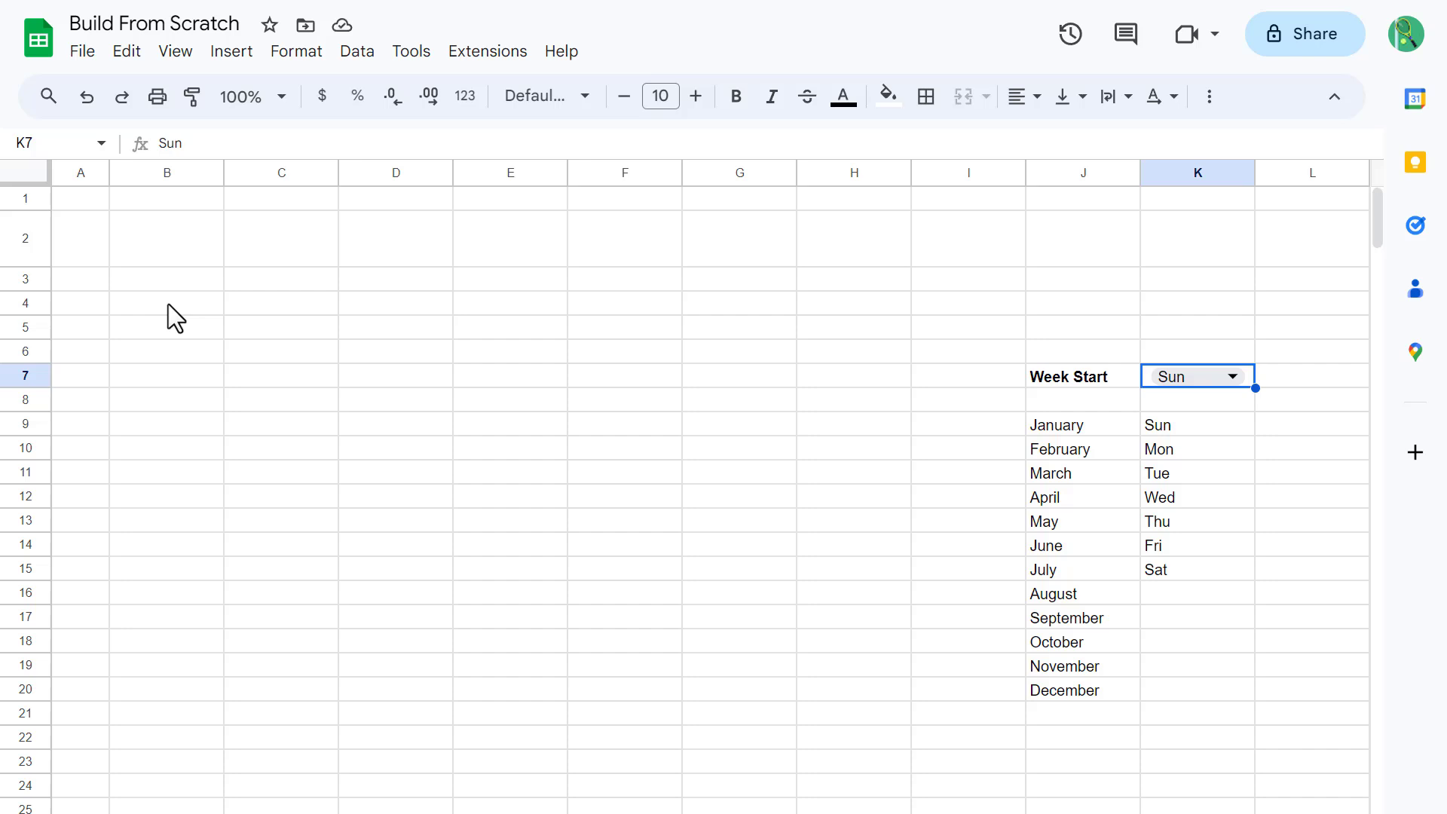
left_click(151, 249)
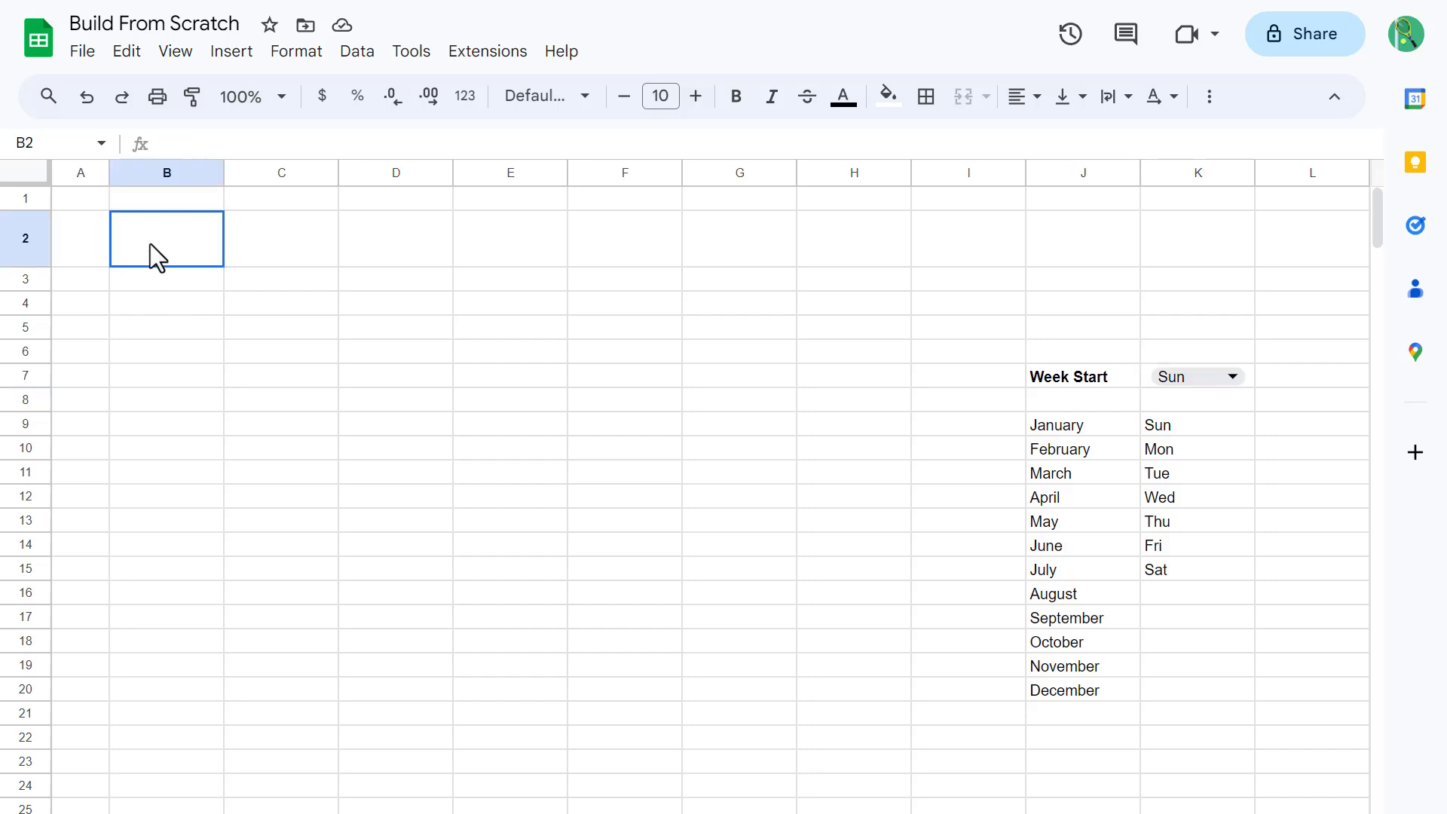
left_click_drag(152, 249, 287, 238)
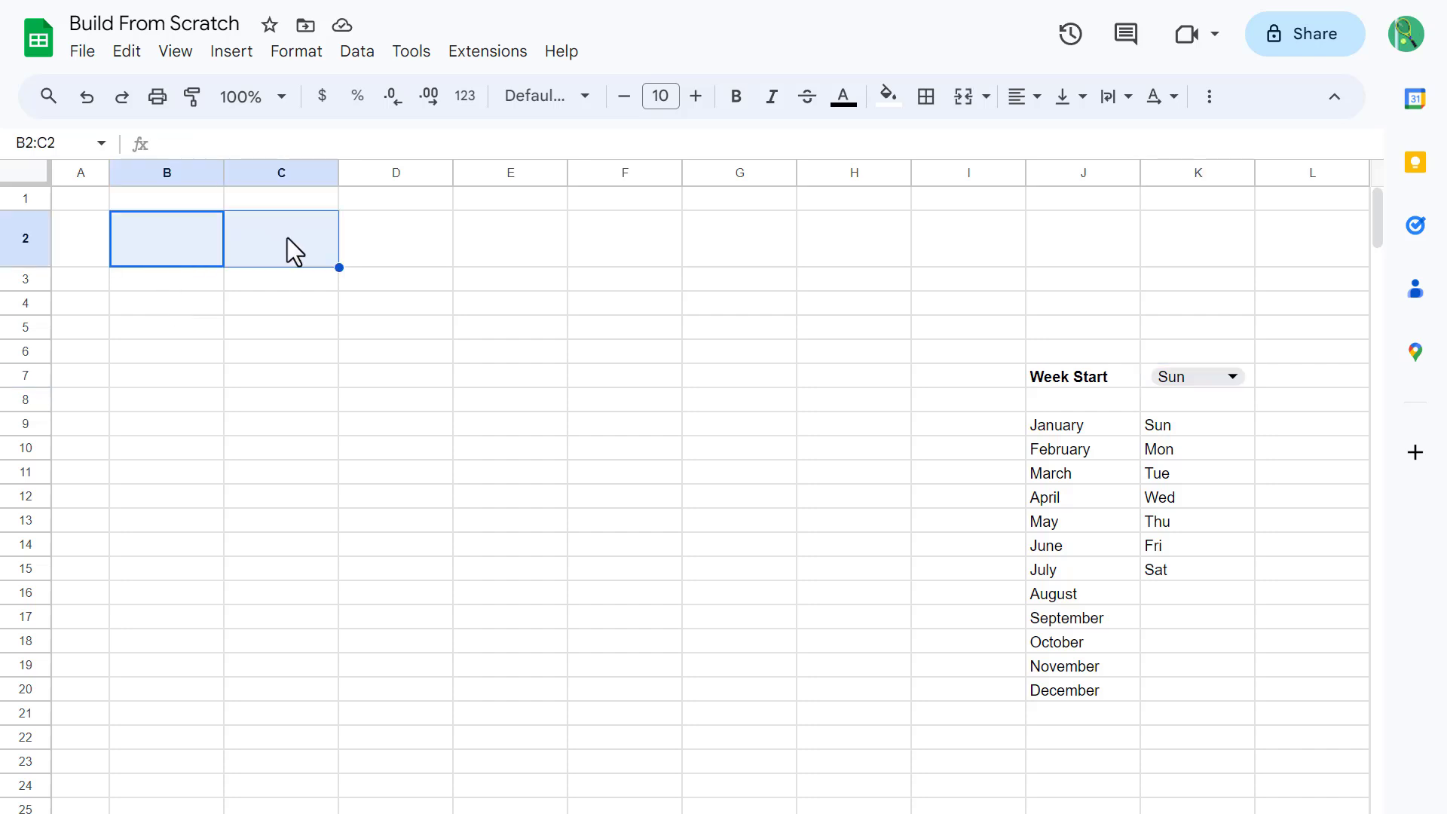
left_click(964, 100)
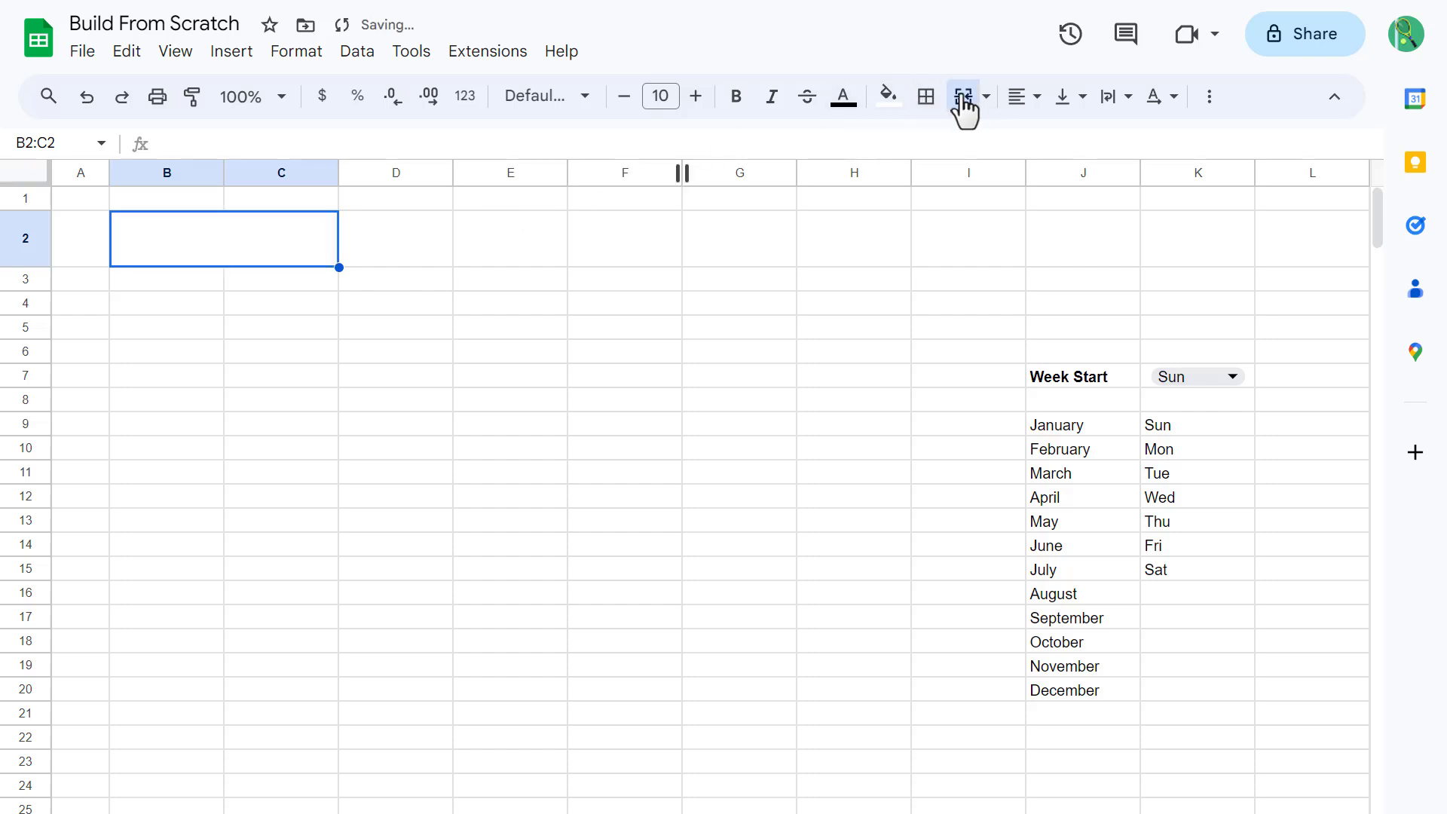
Step: Add a data validation rule to the merged cell B2:C2 using the Dropdown (from a range) criterion
left_click(358, 53)
left_click(475, 509)
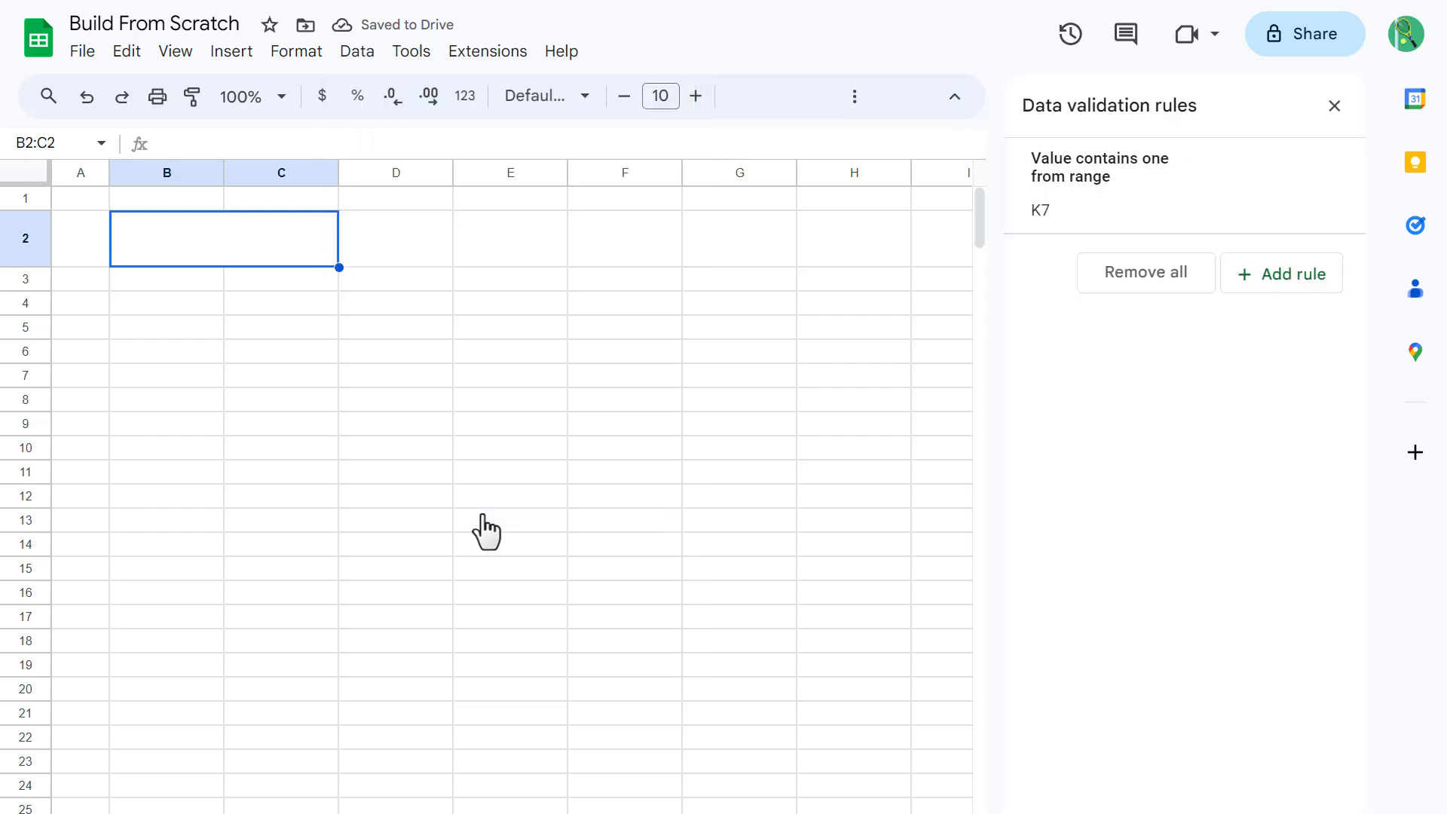
left_click(1257, 277)
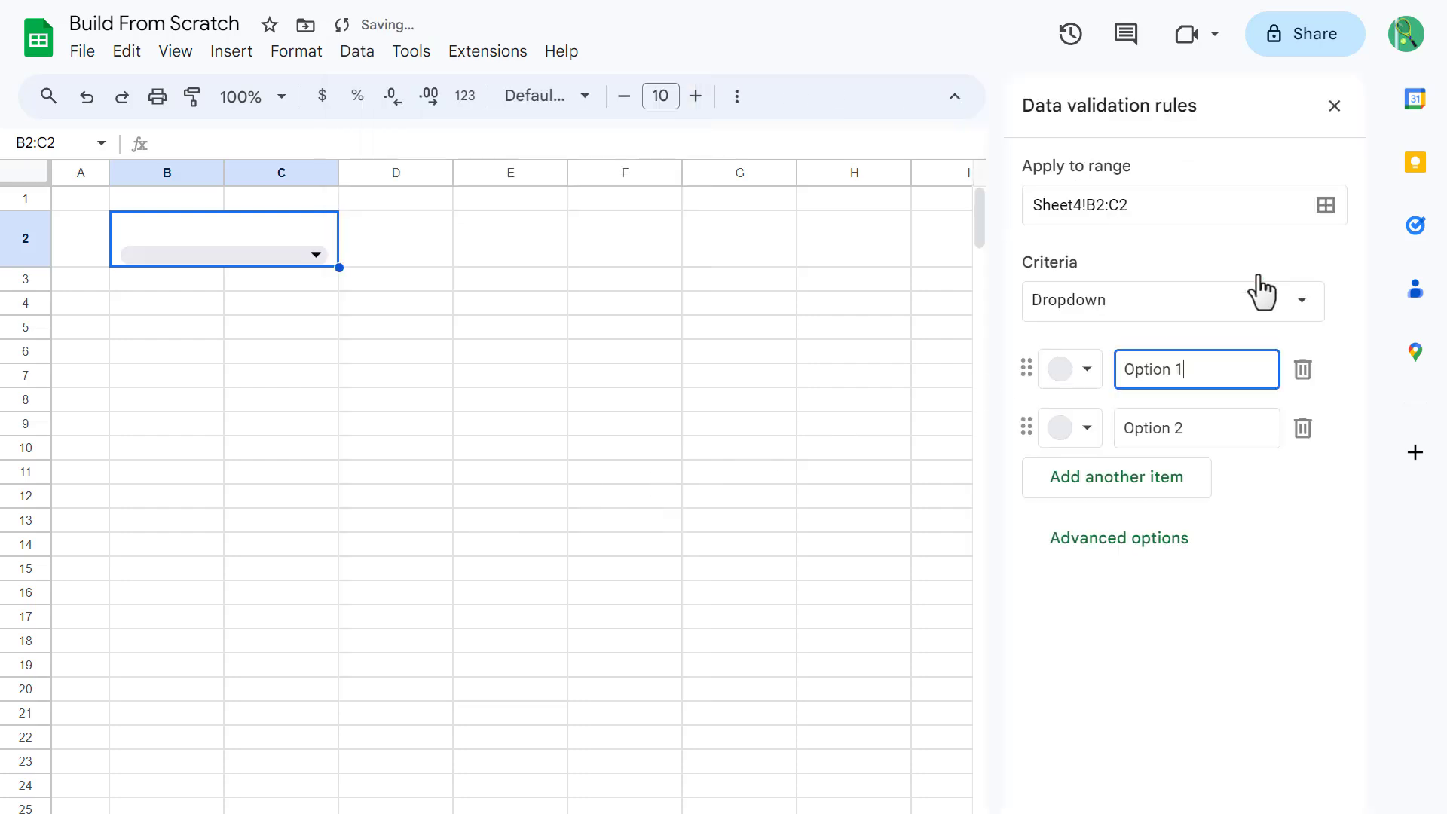
left_click(1161, 302)
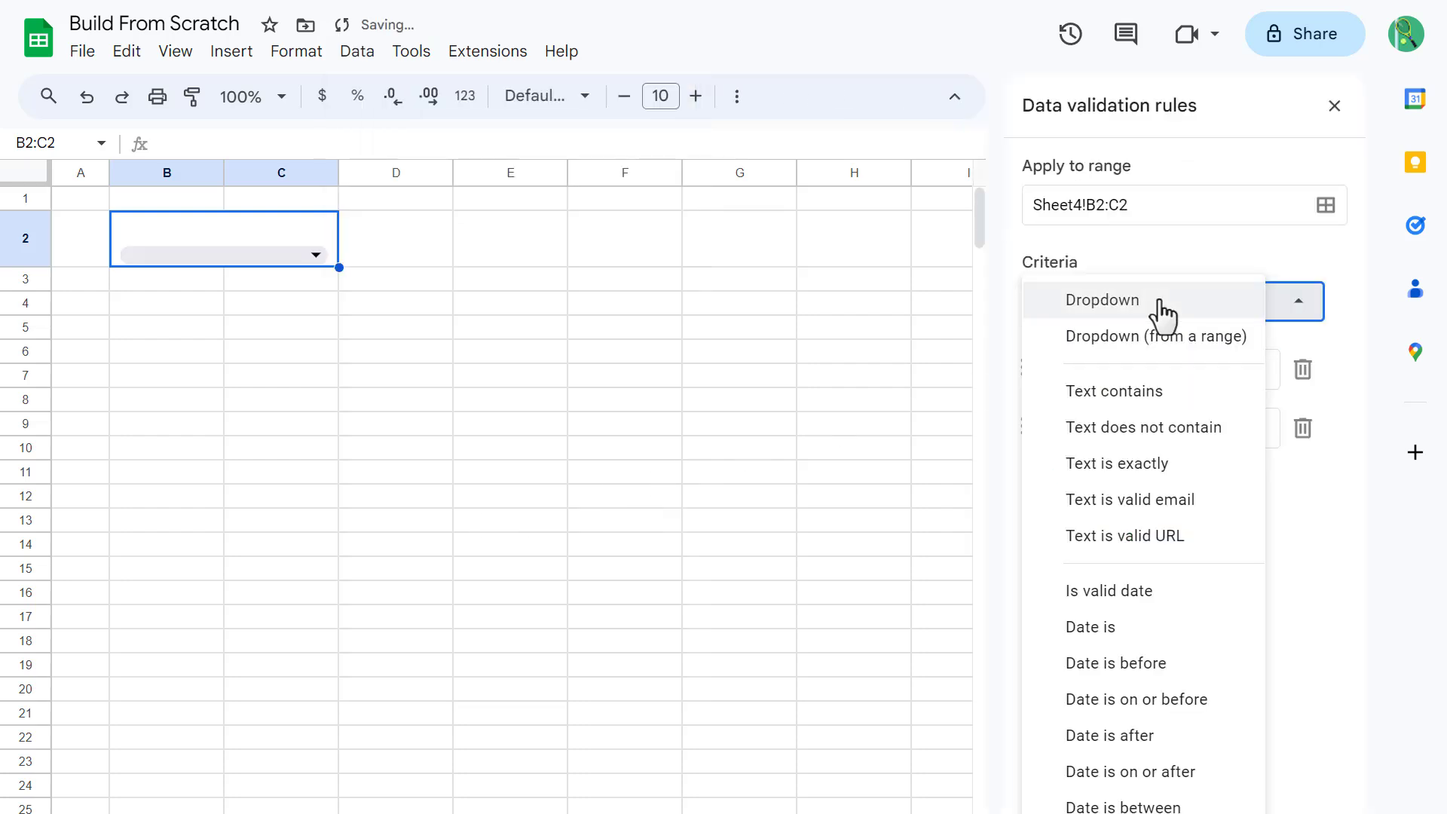
left_click(1186, 341)
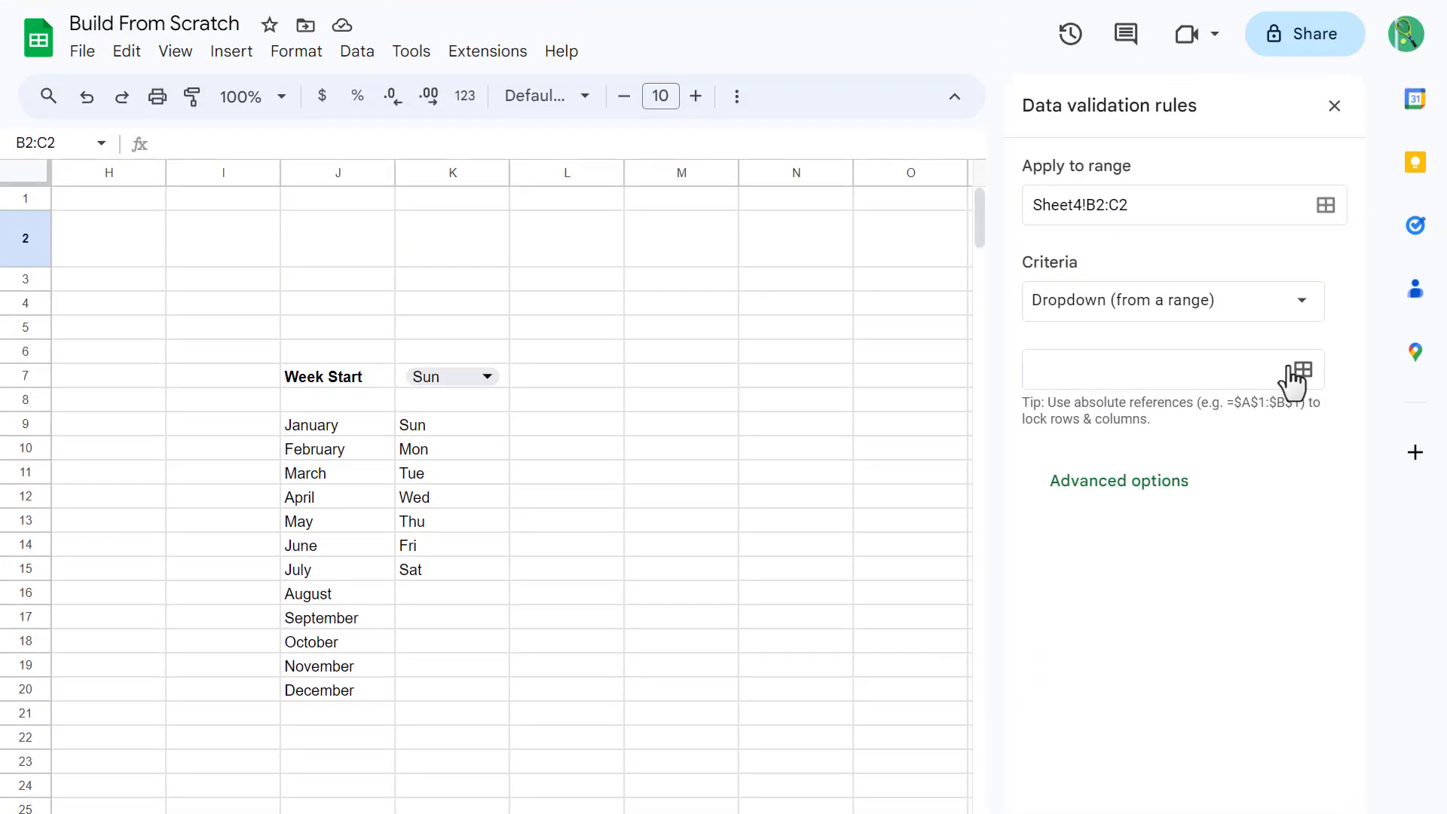
Step: Set the month list J9:J20 as the source range for the B2:C2 dropdown
left_click(1298, 371)
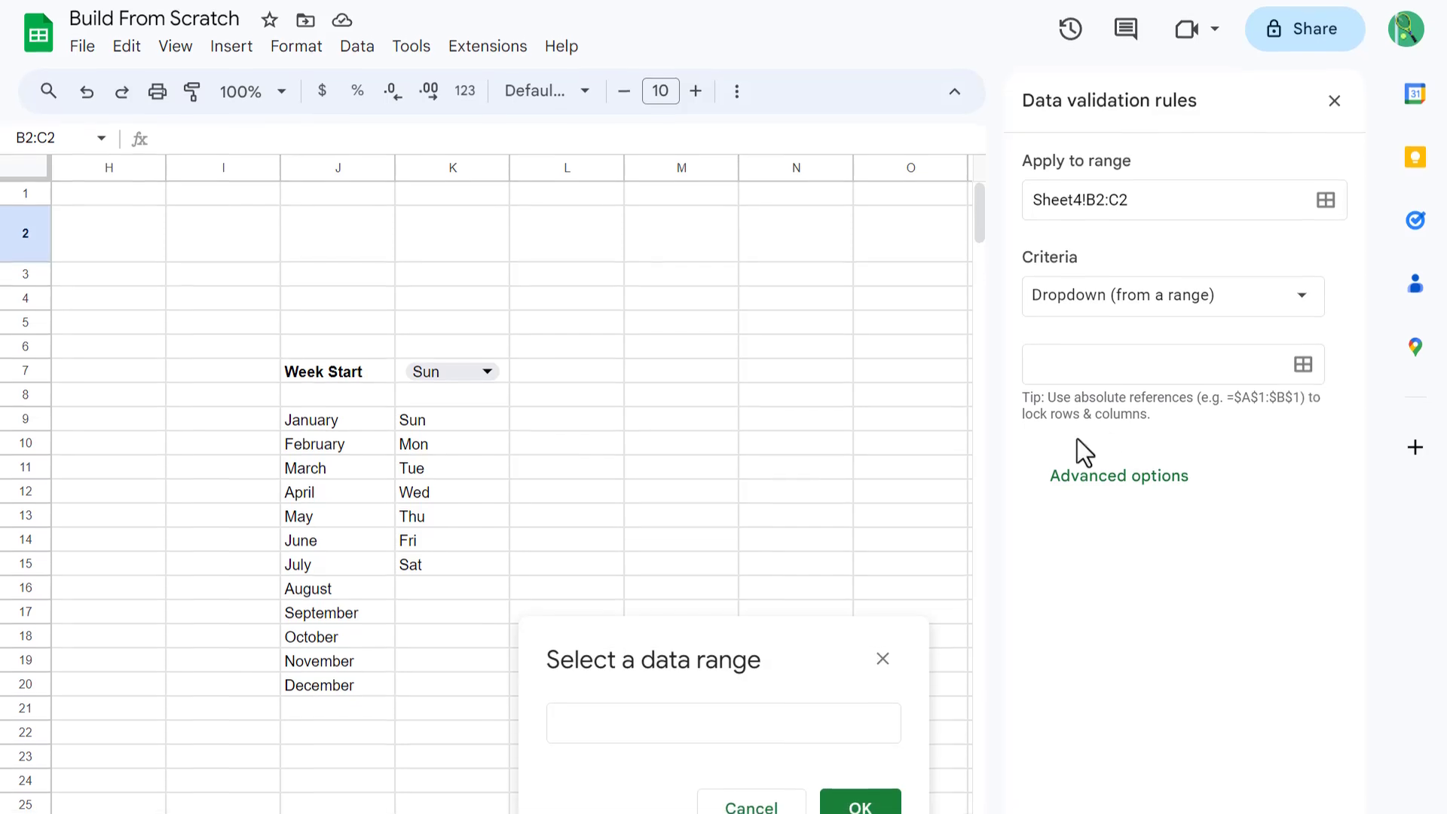
left_click_drag(346, 286, 347, 554)
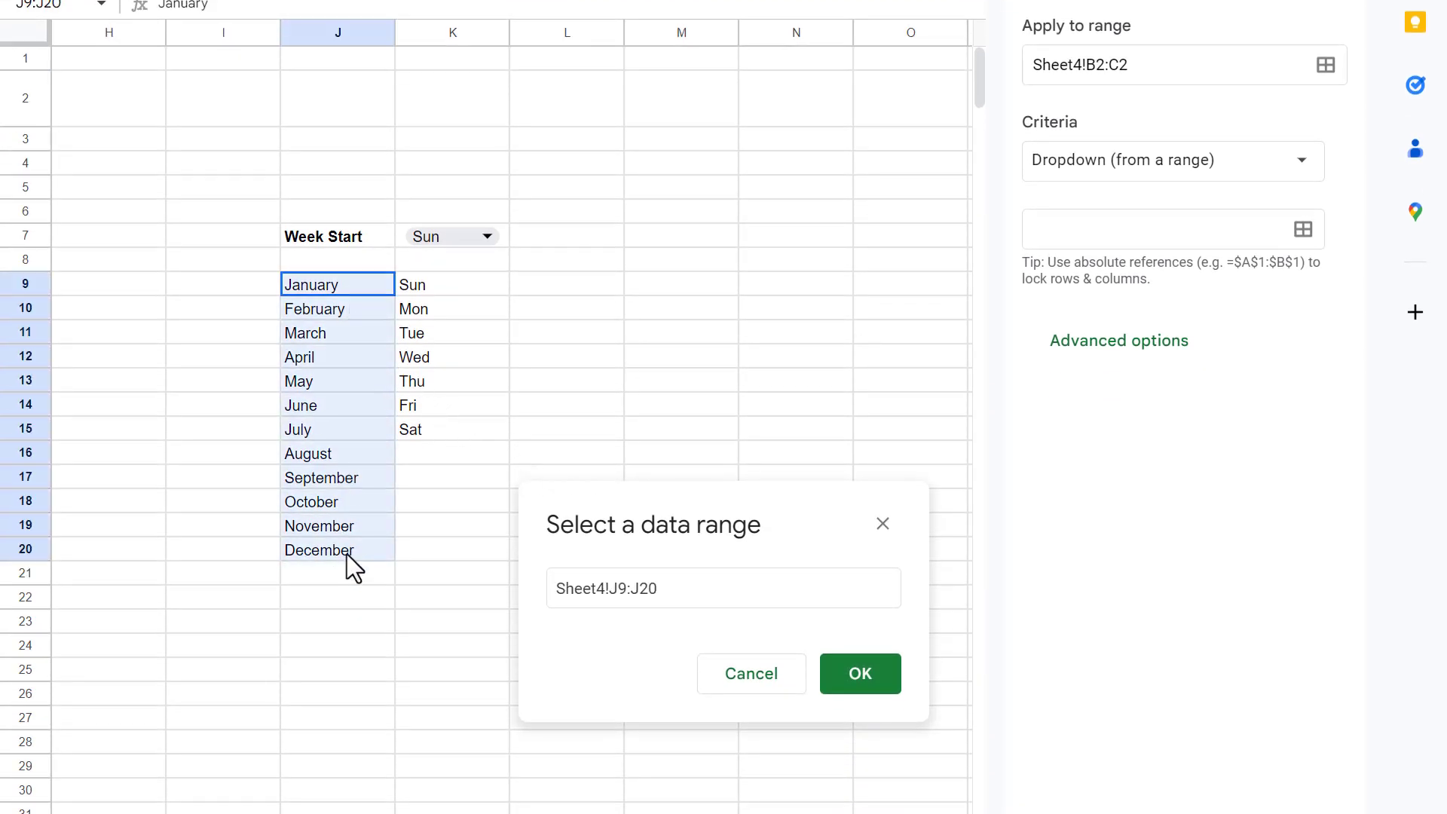
left_click(850, 682)
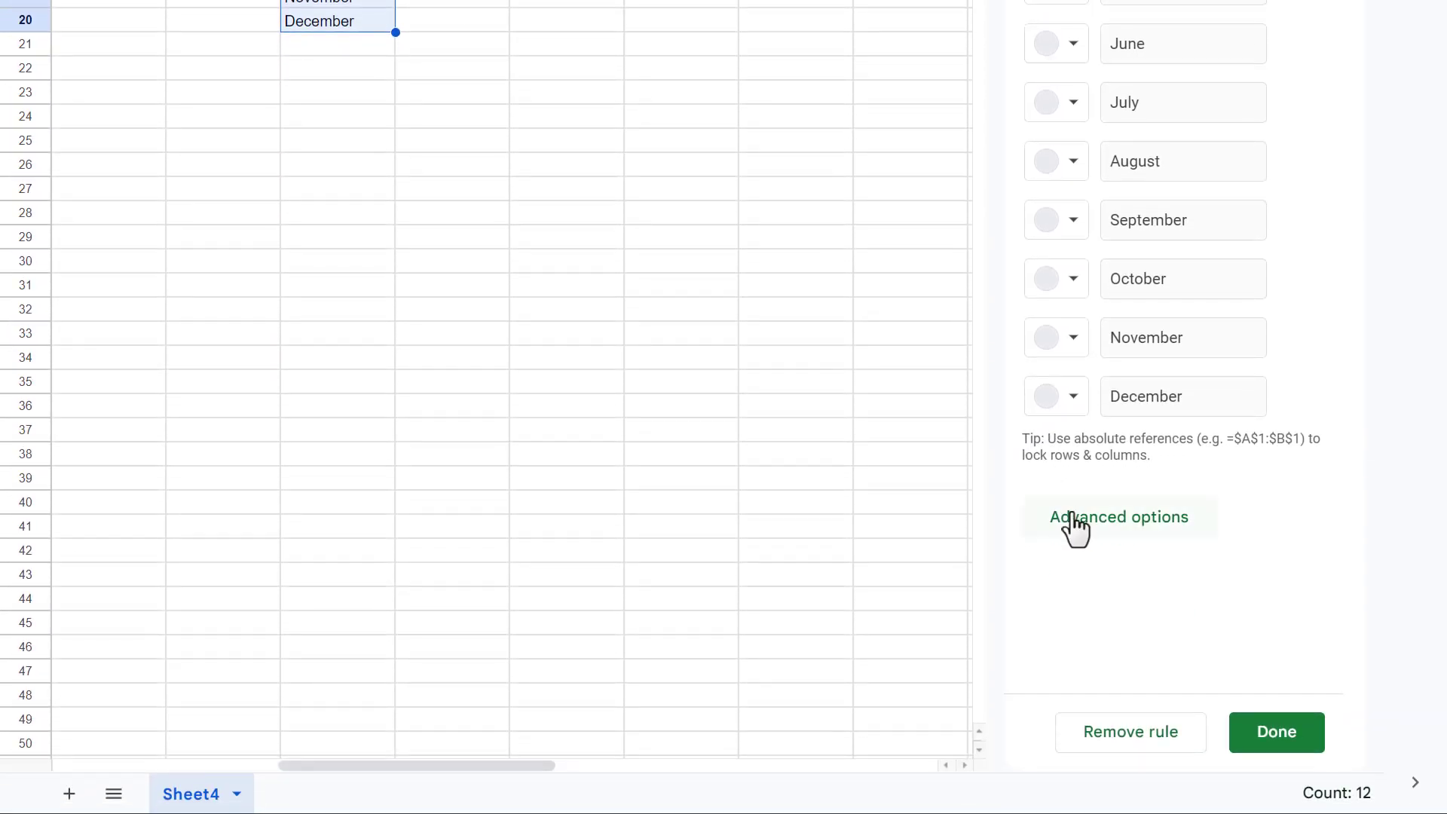
Step: Set the month dropdown's display style to Plain text and save the validation rule
left_click(1093, 620)
scroll(1094, 539, "down", 3)
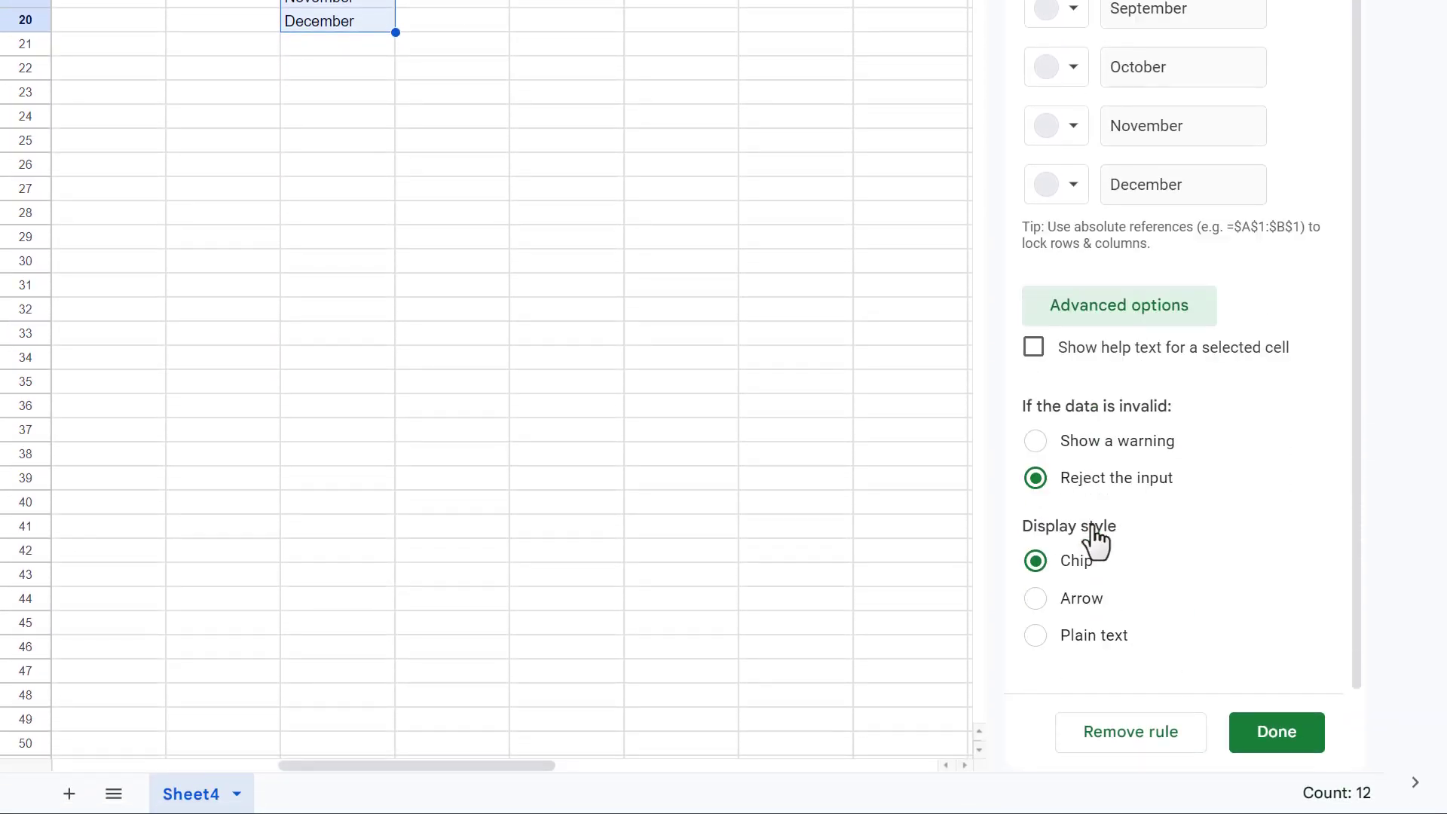
left_click(1038, 639)
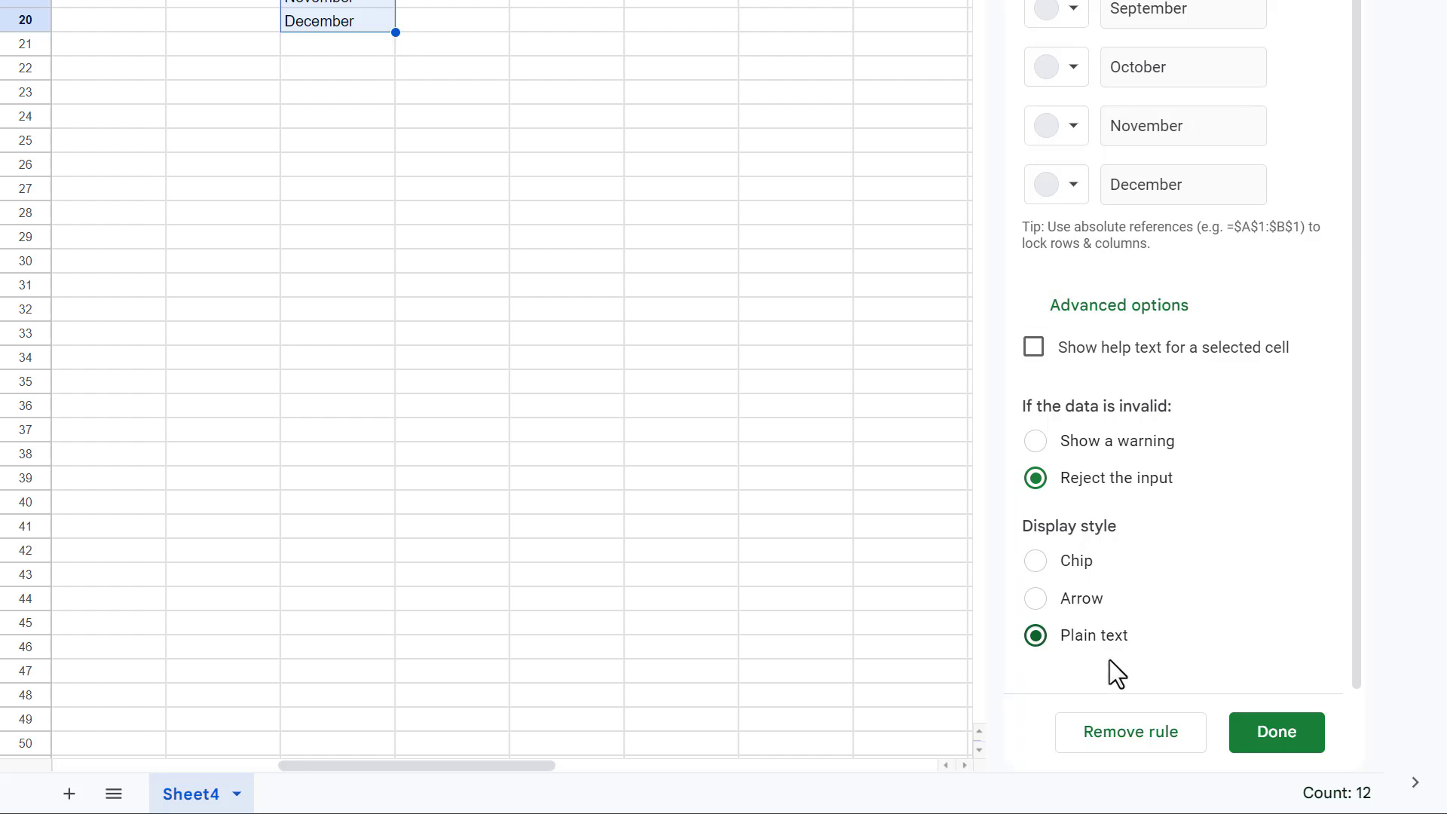
left_click(1246, 744)
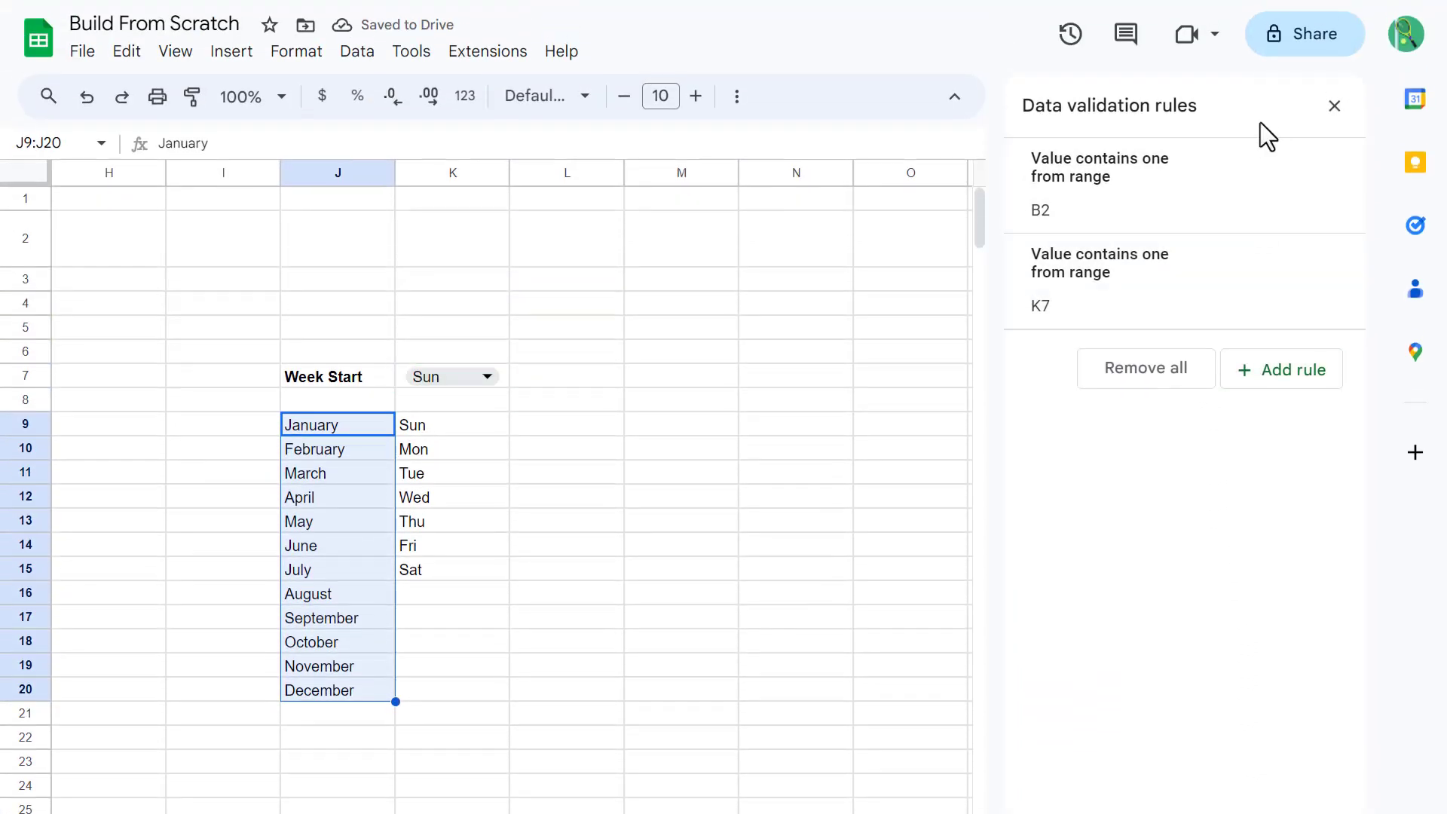
left_click(1336, 107)
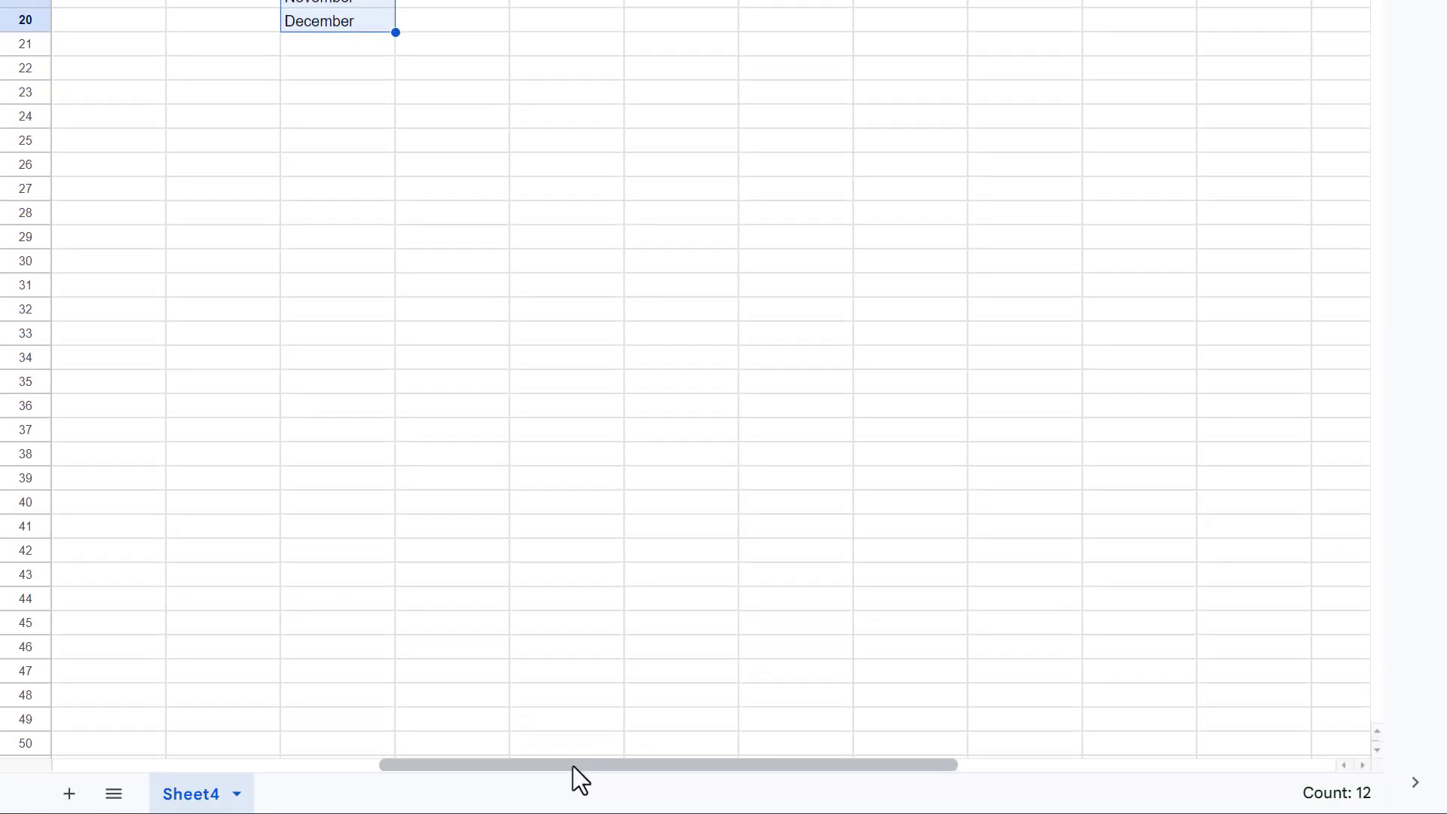
Step: Enter January in the merged cell B2:C2
left_click_drag(573, 766, 224, 746)
left_click(236, 227)
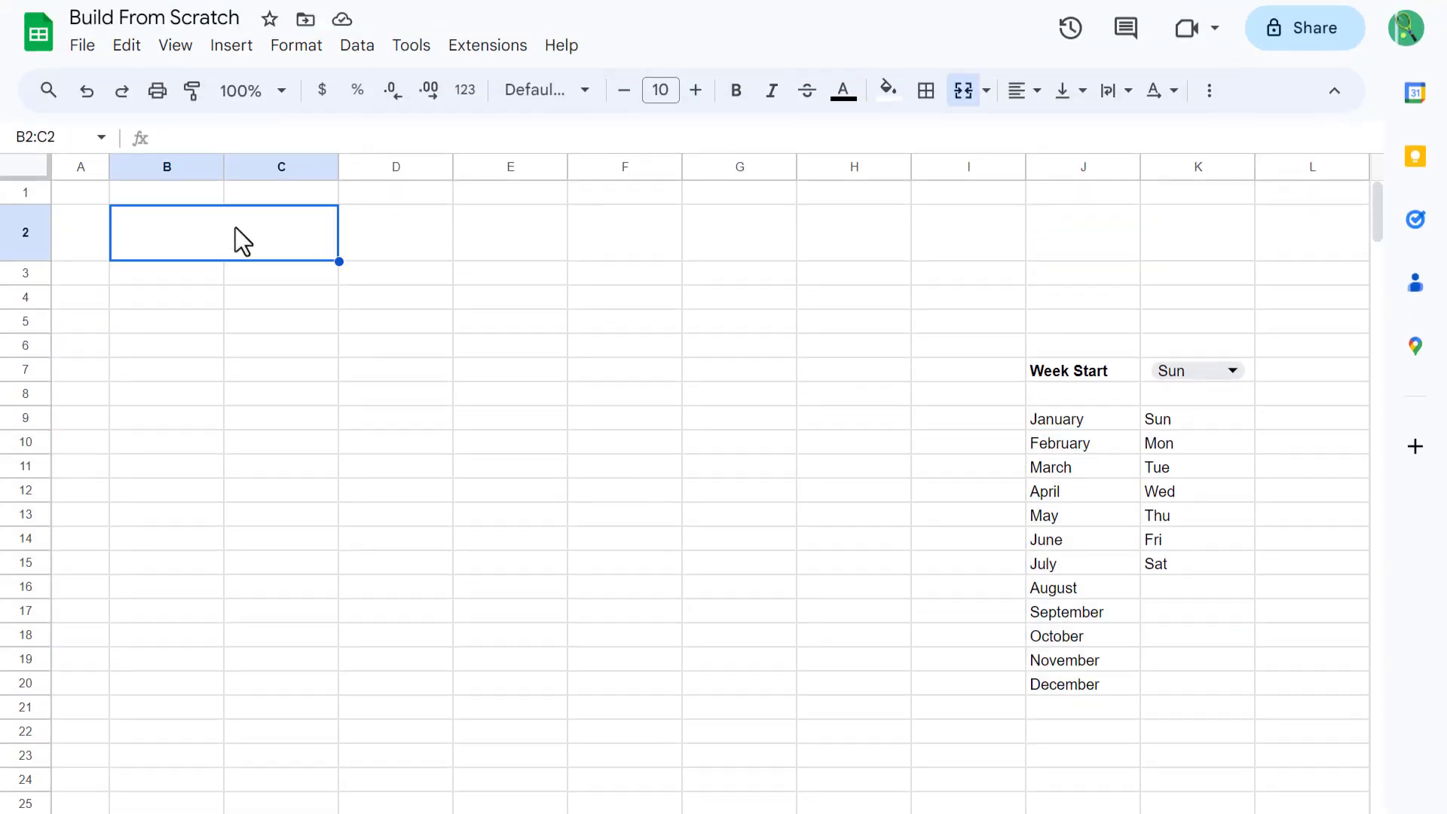
type("January")
key("Return")
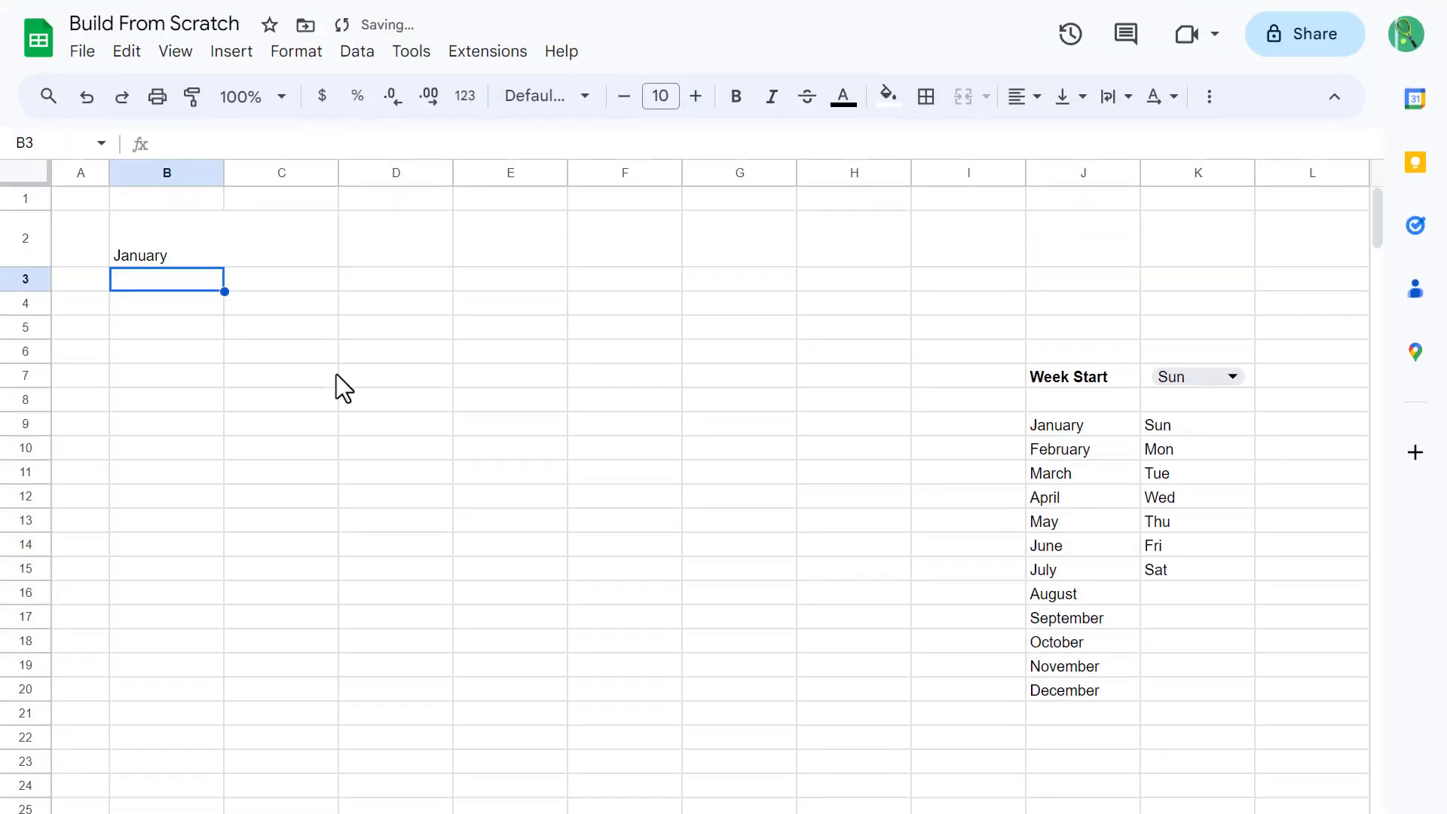
Step: Center January horizontally and vertically in the merged cell B2:C2
key("Up")
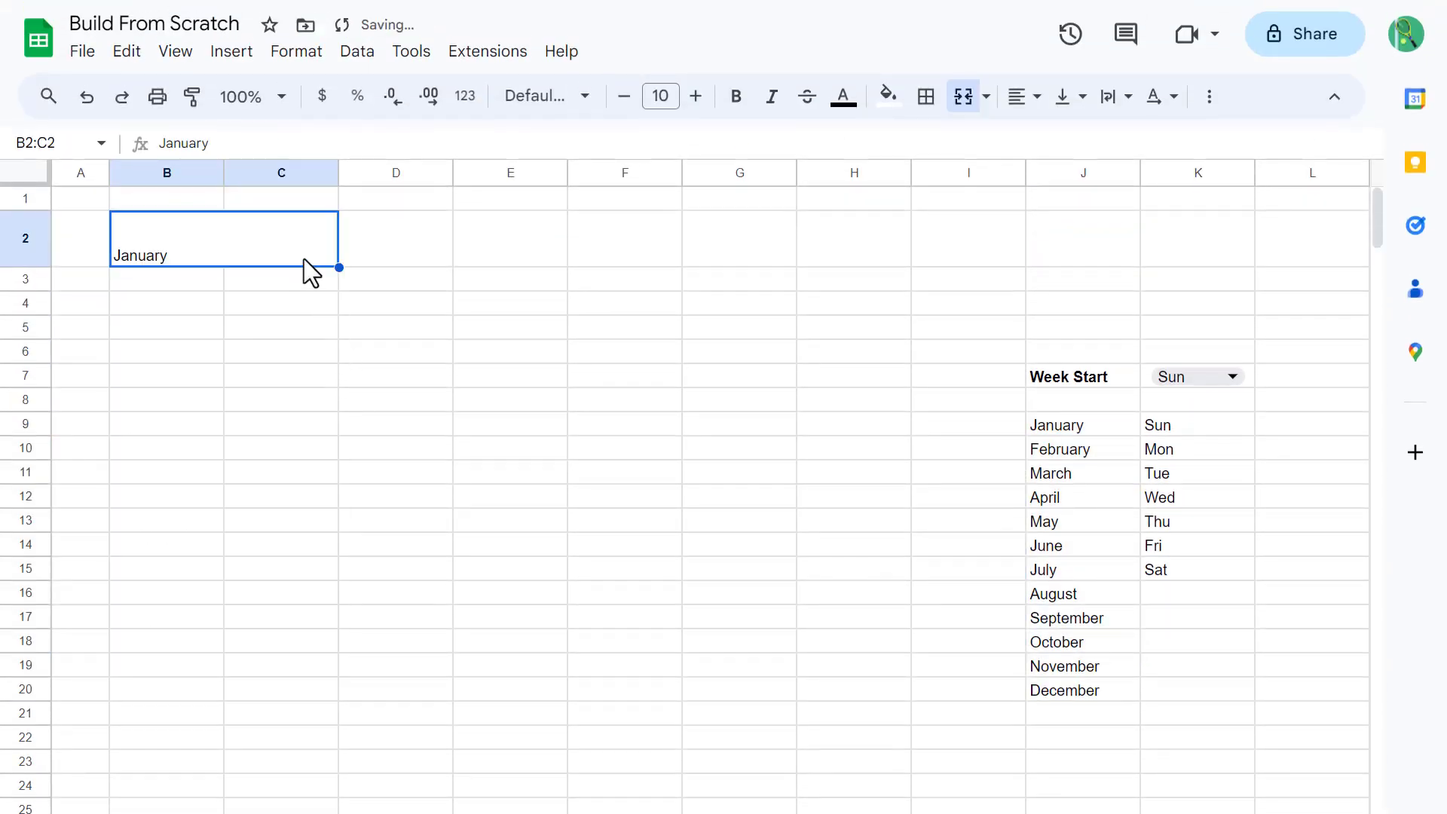
left_click(1033, 109)
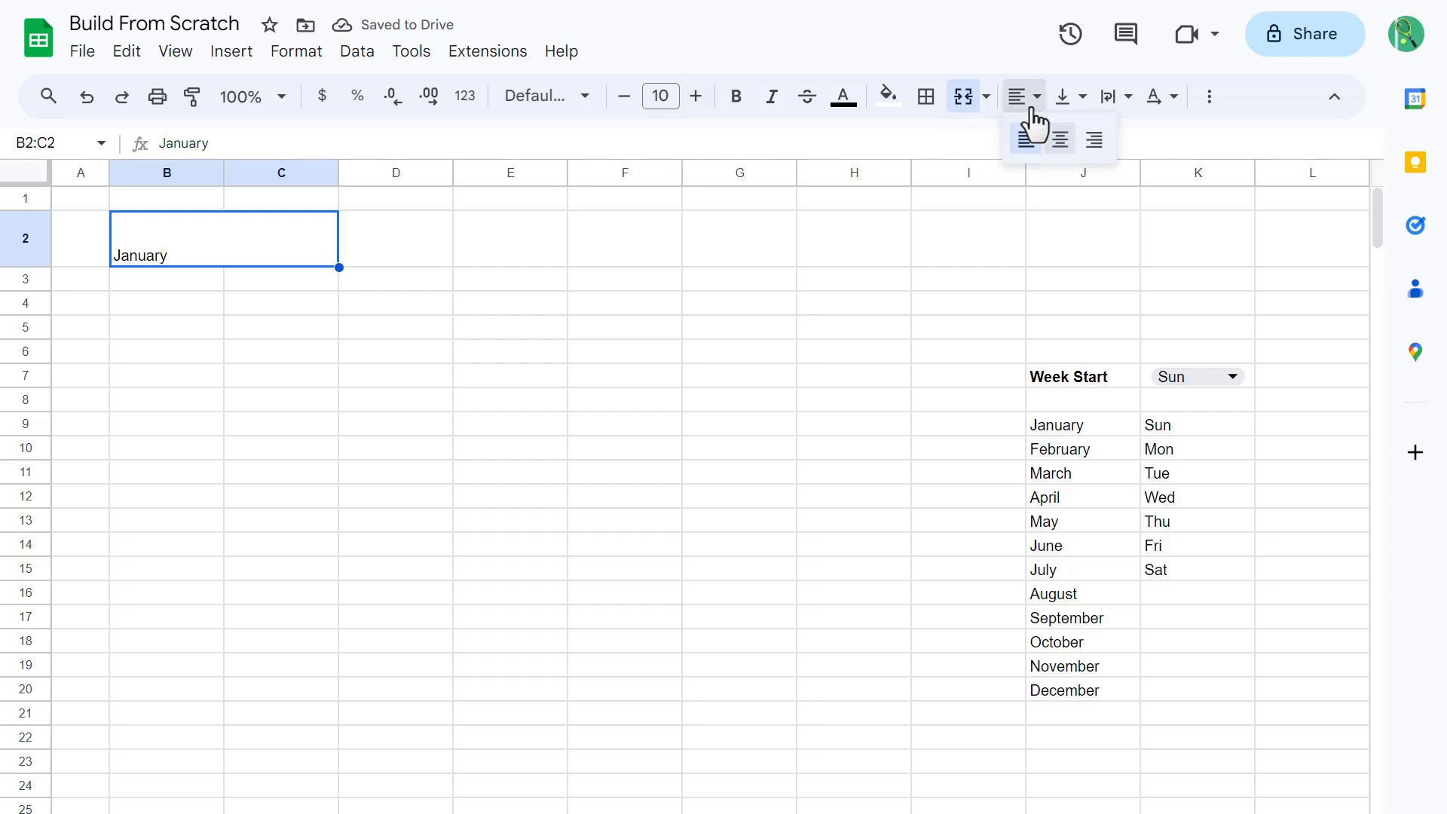
left_click(1061, 142)
left_click(1069, 98)
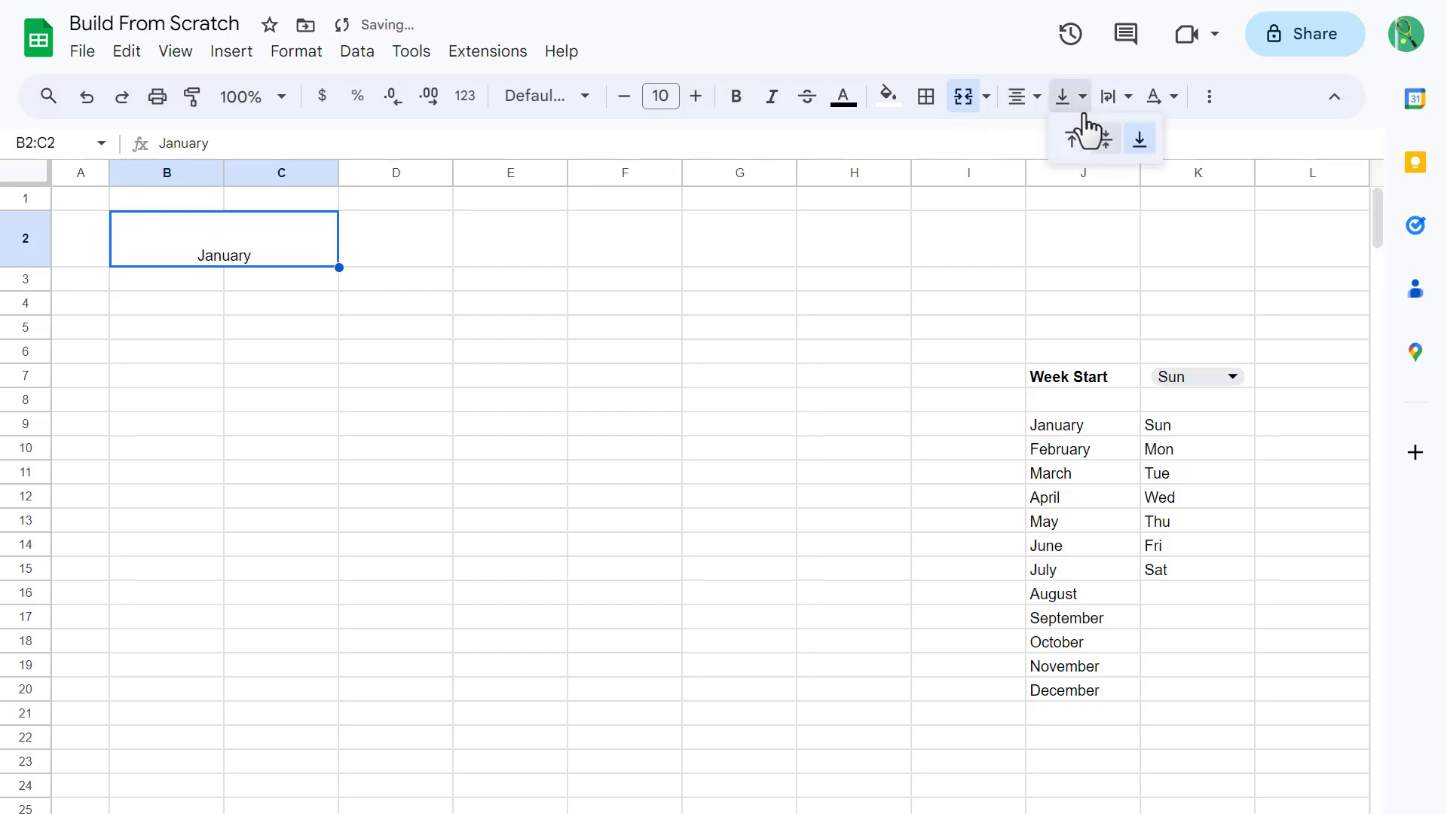
left_click(1104, 142)
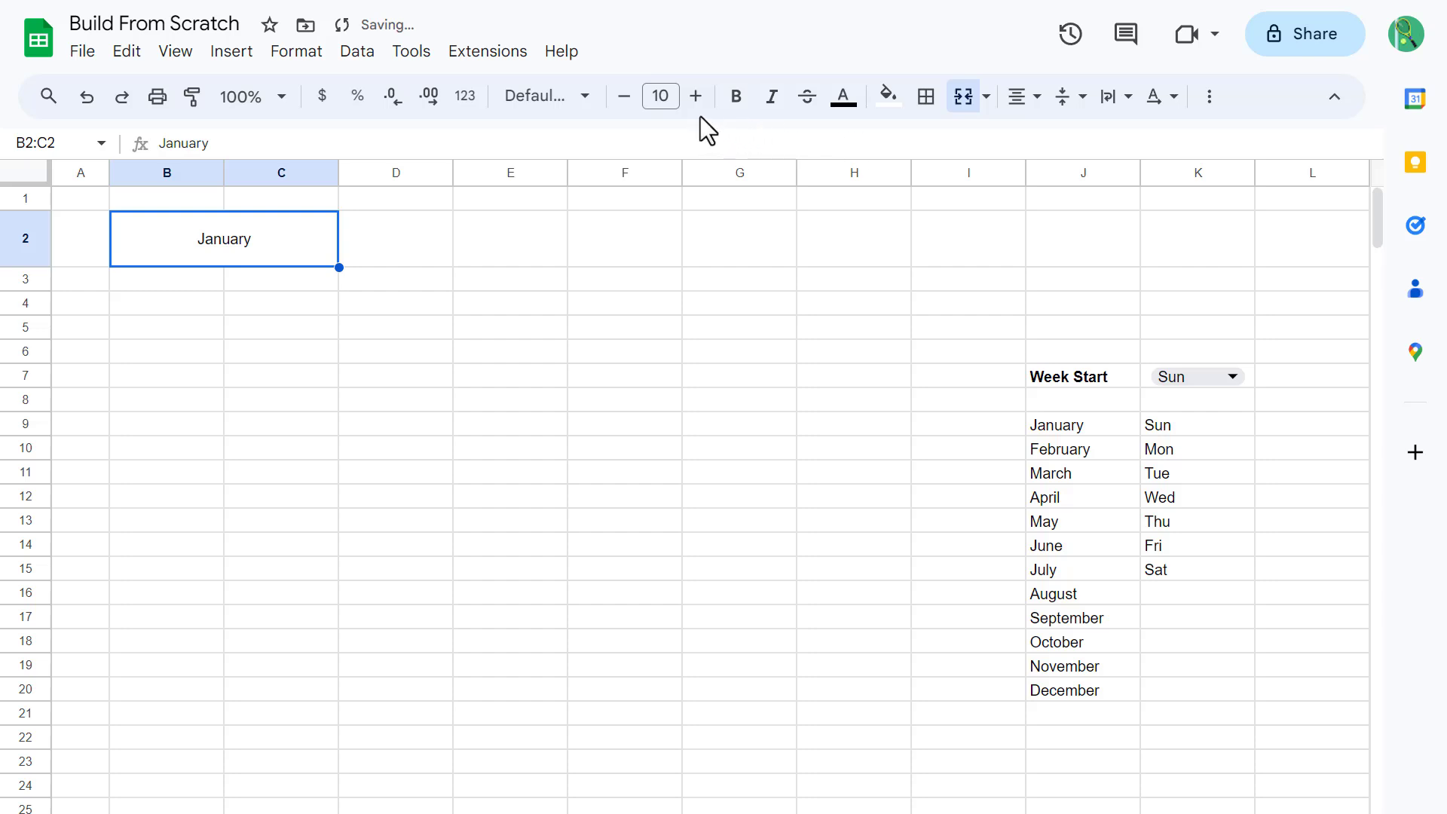
Step: Format the month in B2:C2 as bold with font size 18
left_click(660, 95)
left_click(661, 426)
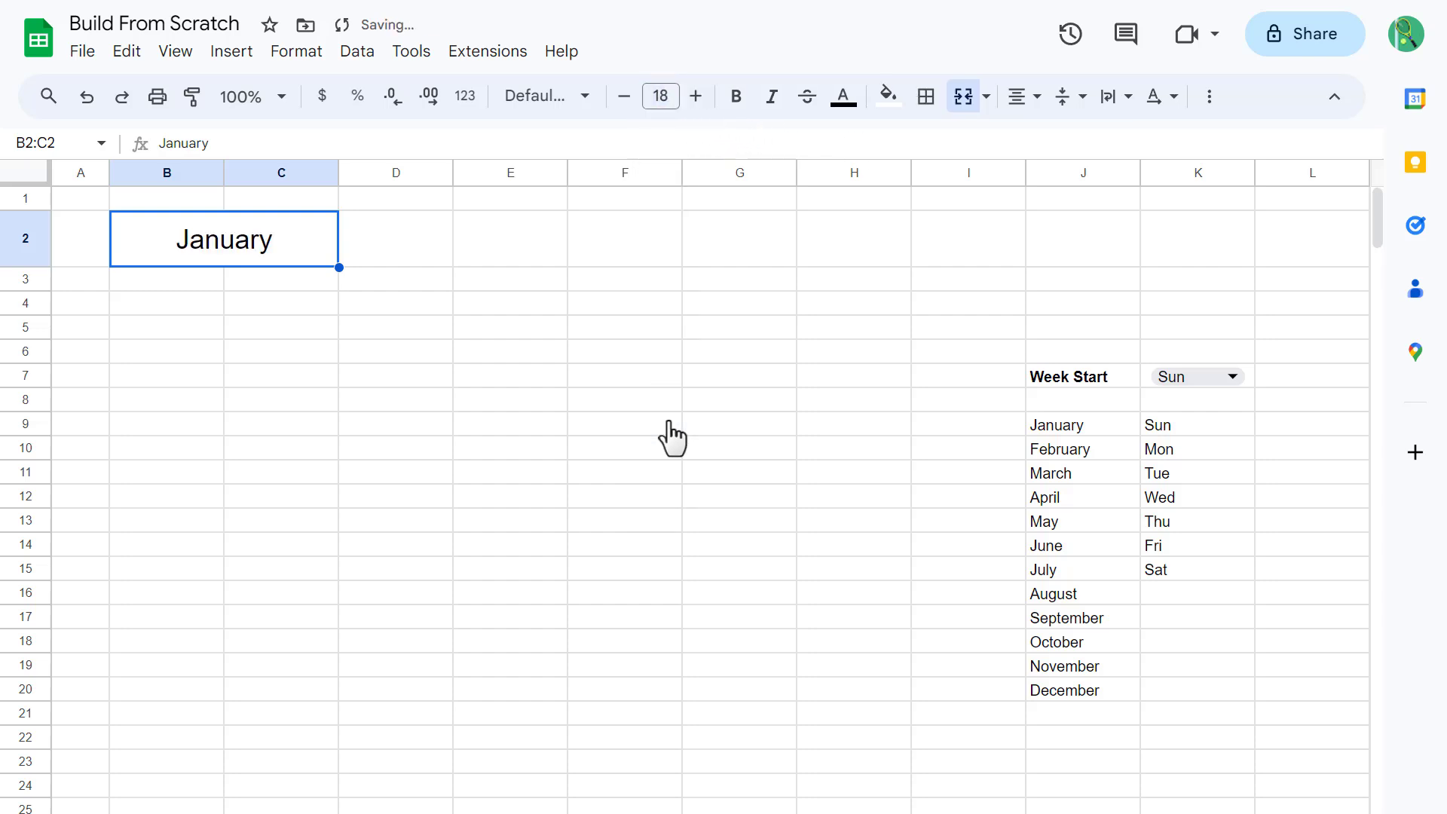
left_click(736, 97)
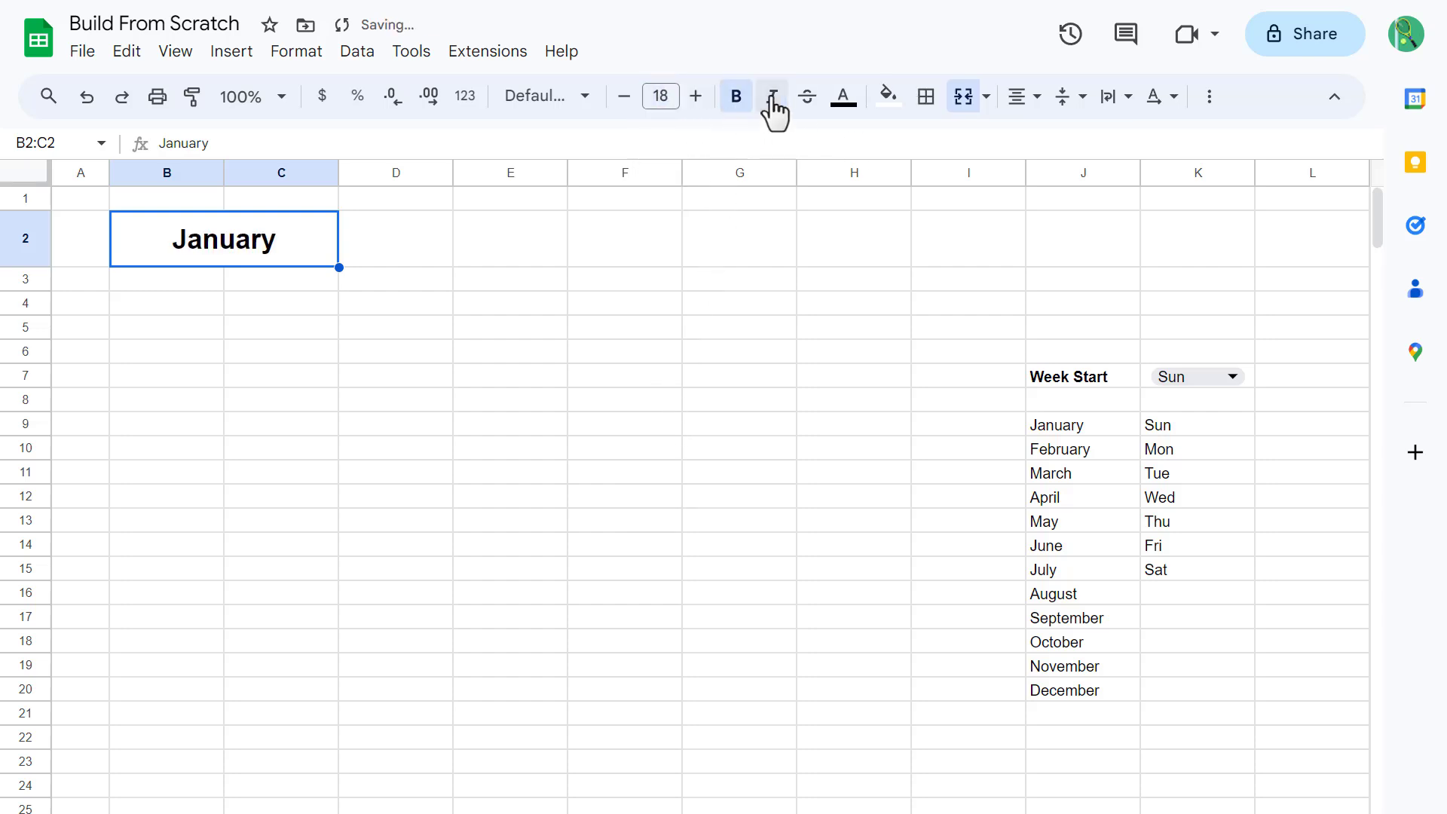
Step: Give the month cell B2:C2 a very light gray fill and a gray outer border
left_click(886, 98)
left_click(1090, 177)
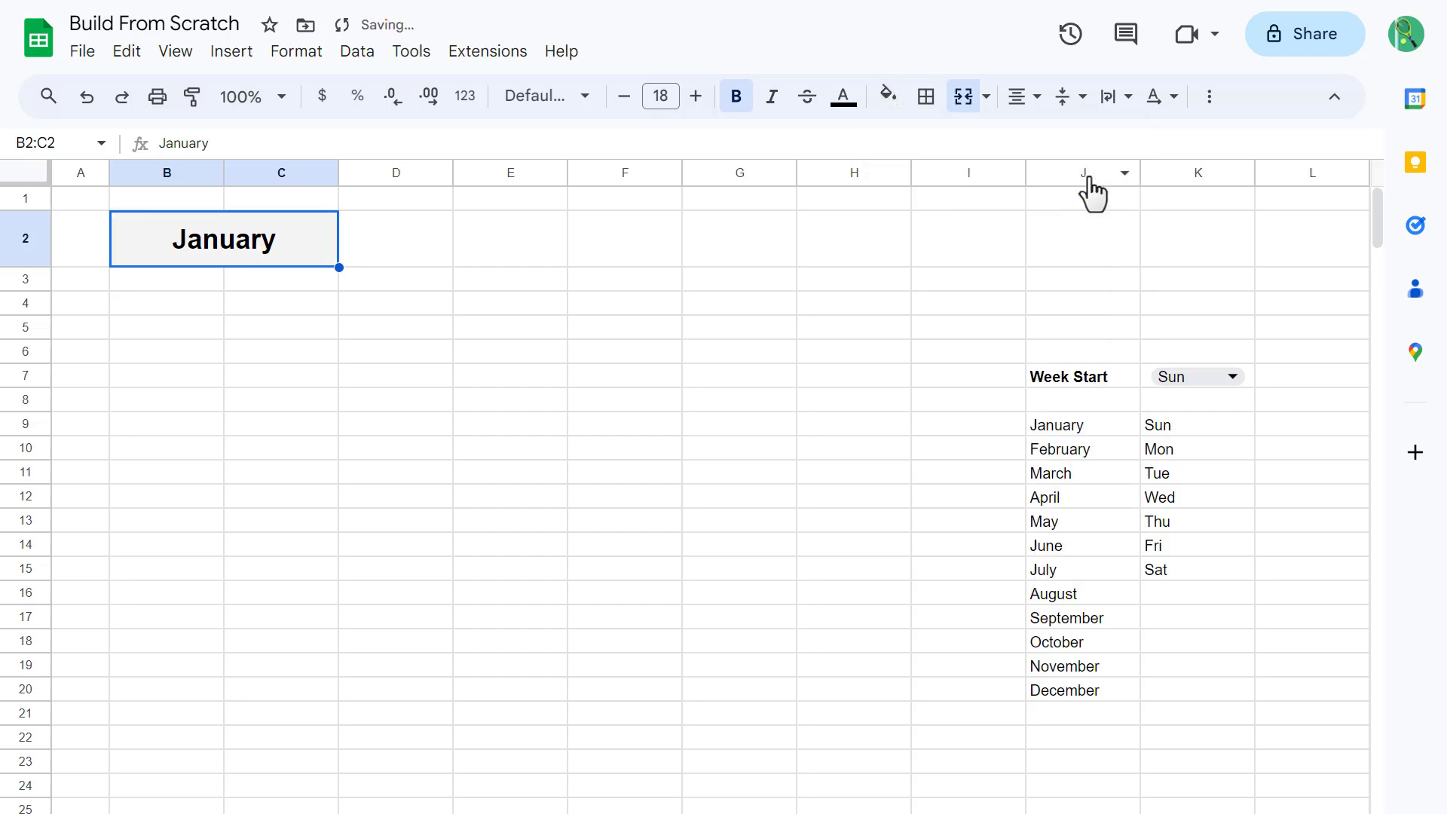
left_click(926, 102)
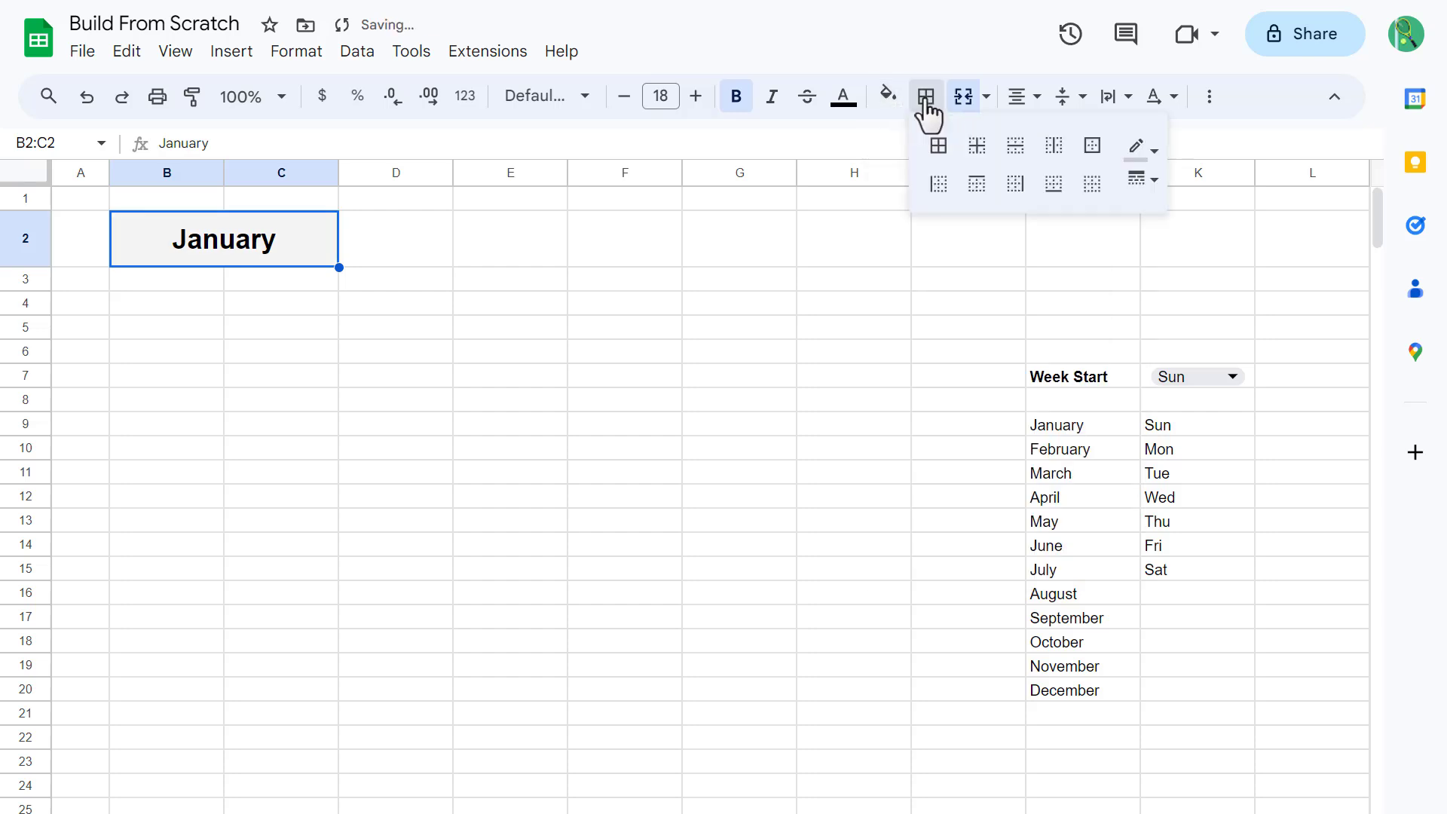
left_click(1140, 149)
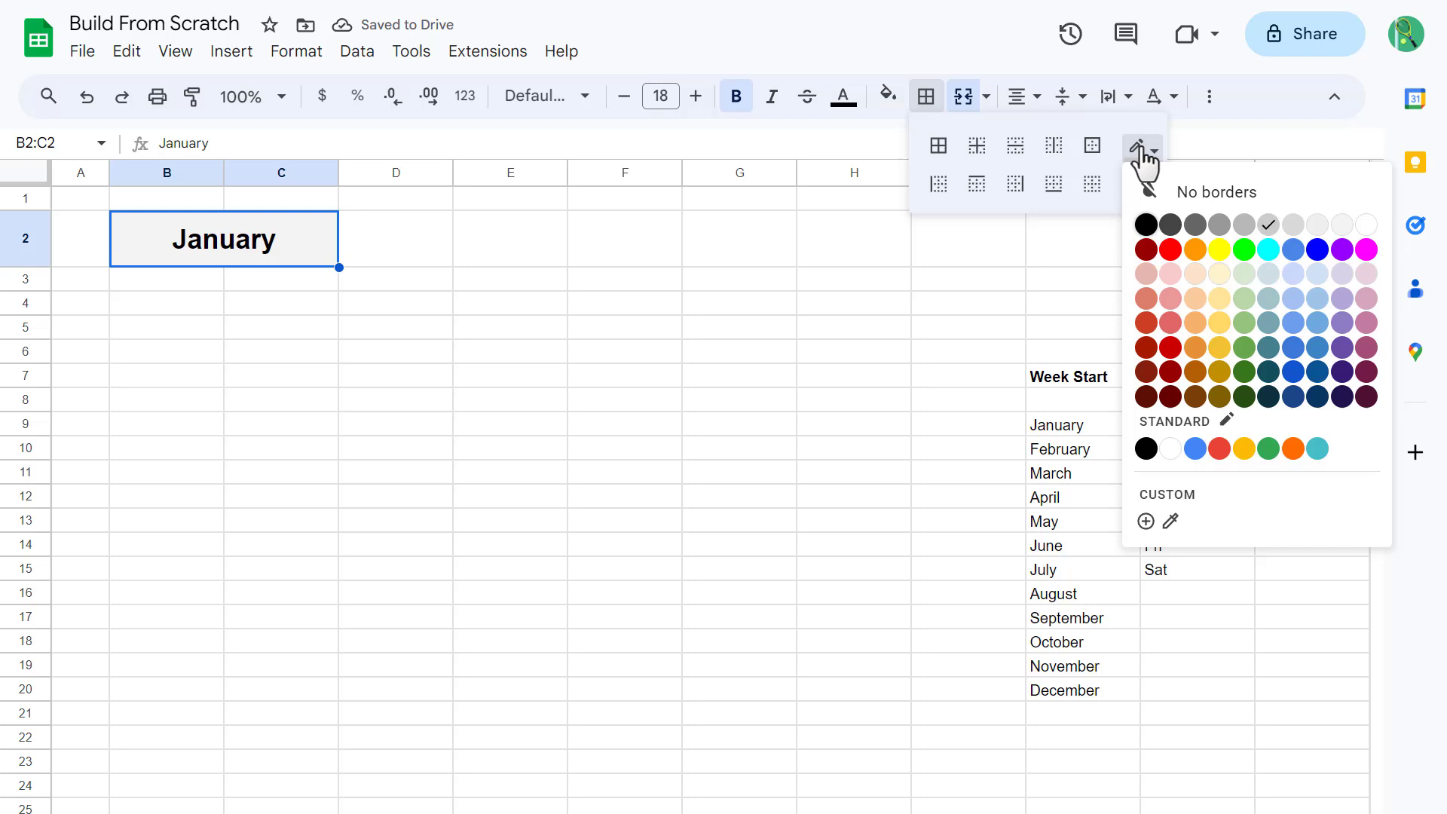
left_click(1268, 226)
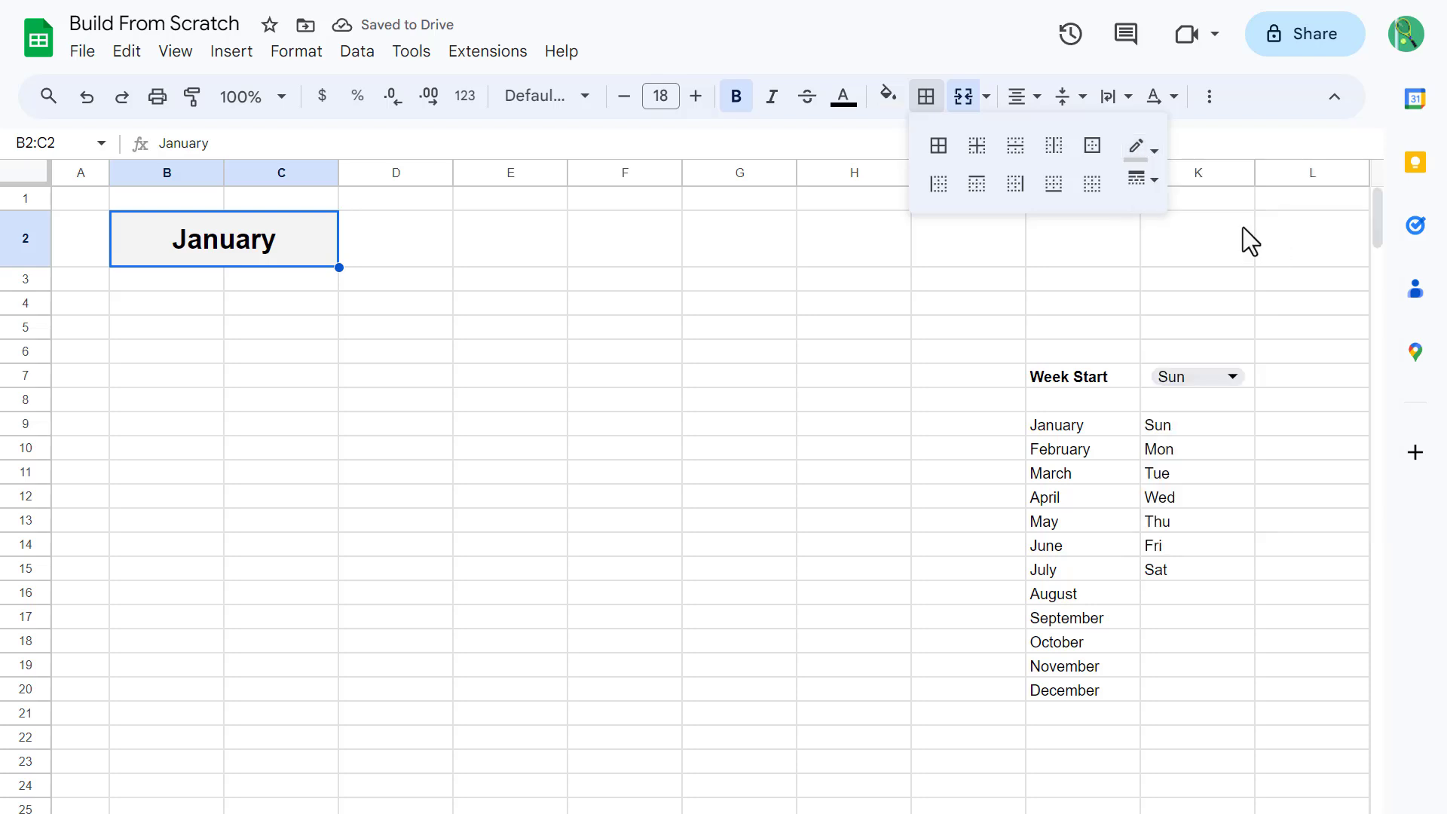
left_click(1092, 147)
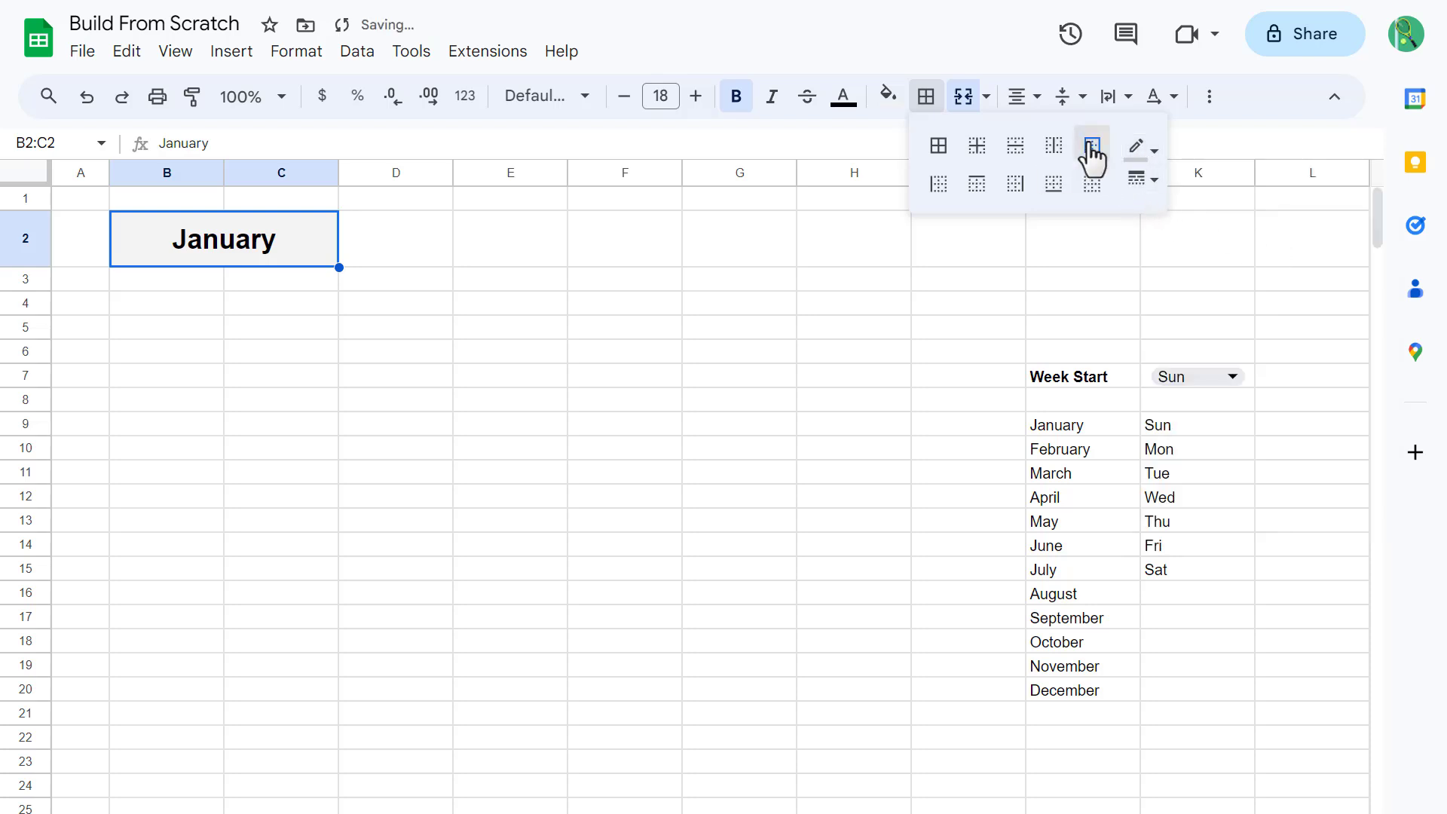
left_click(926, 100)
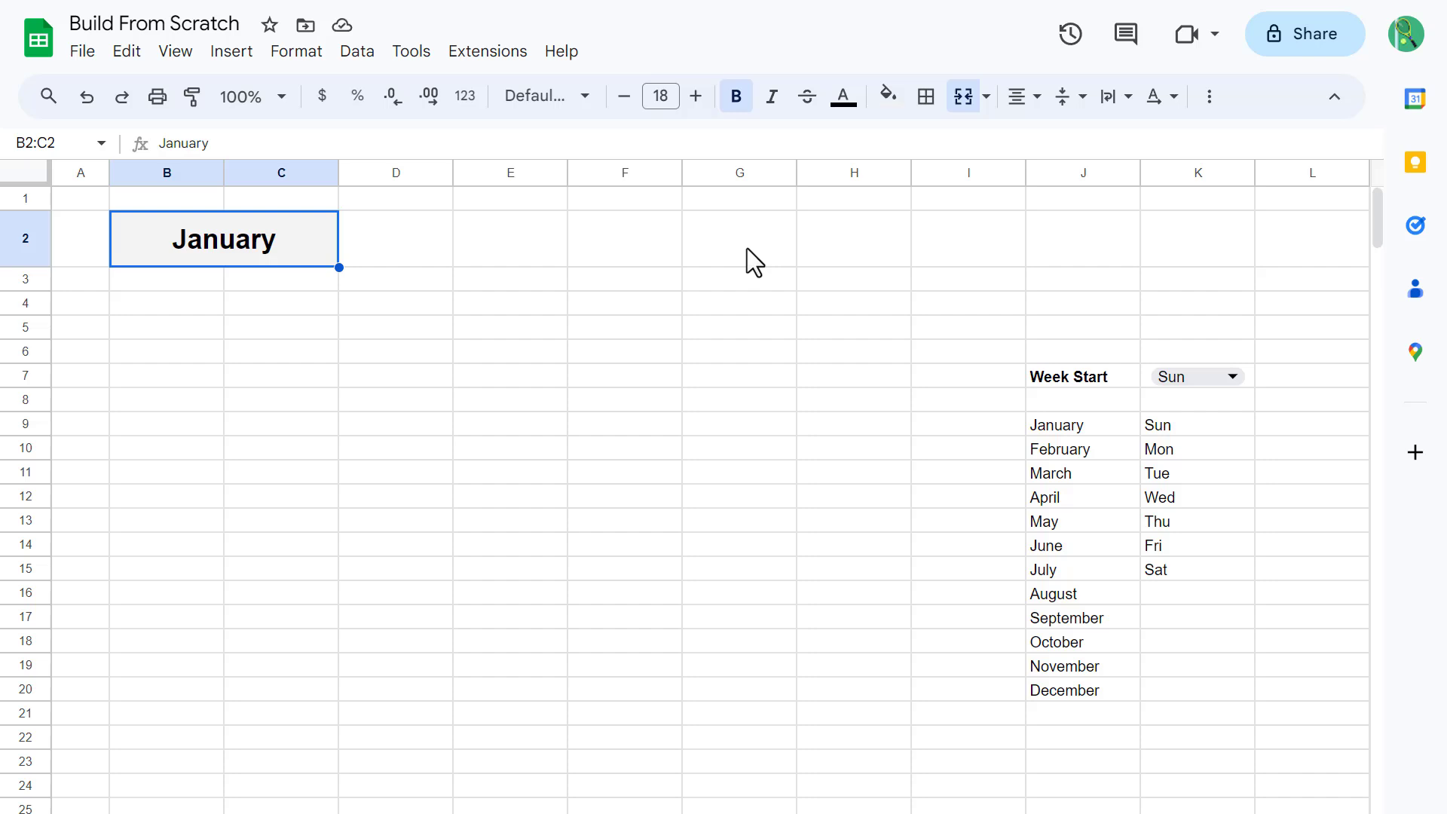
Step: Merge cells G2:H2 and enter the year 2024 in the merged cell
left_click_drag(747, 247, 874, 246)
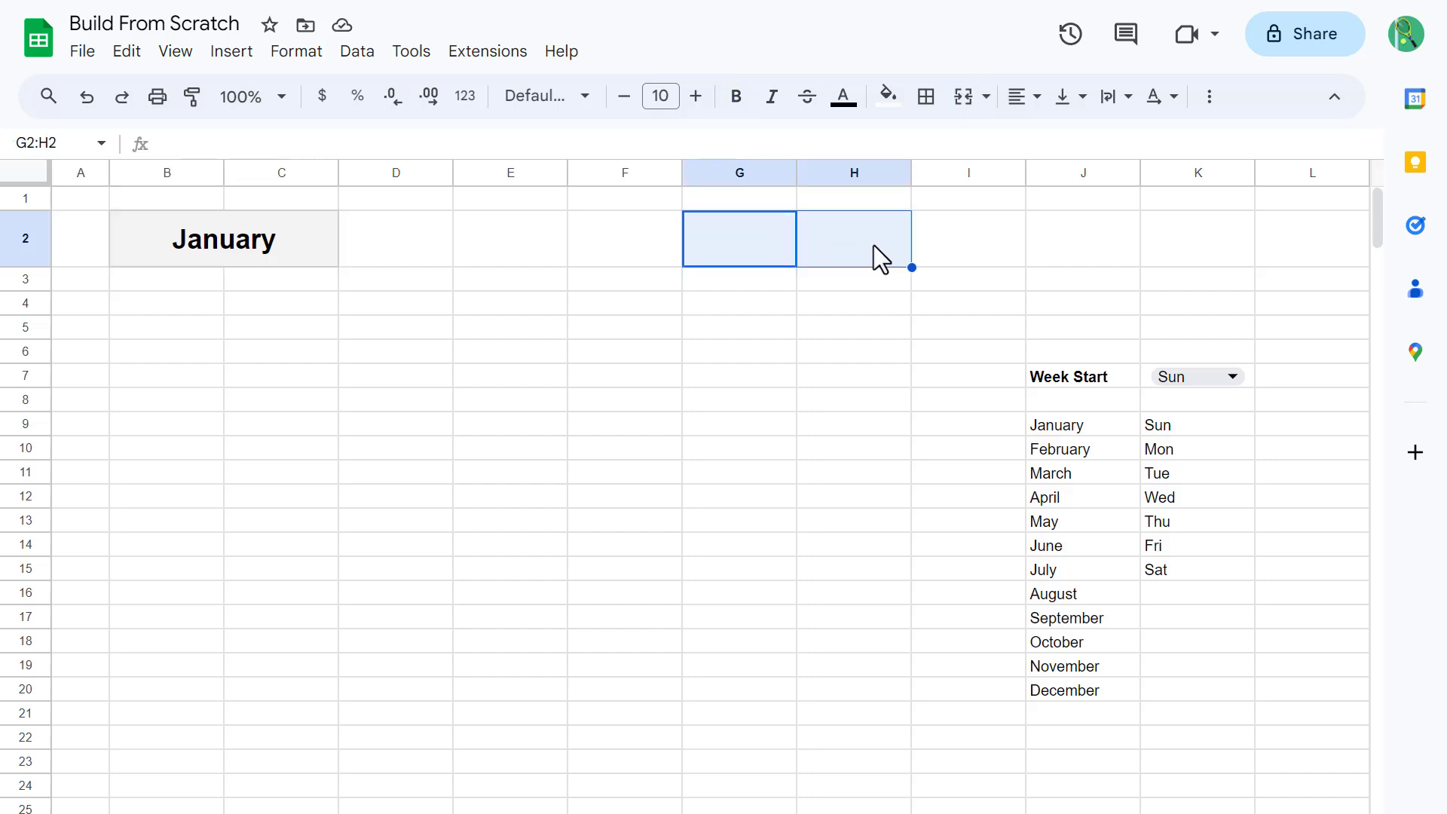
left_click(964, 98)
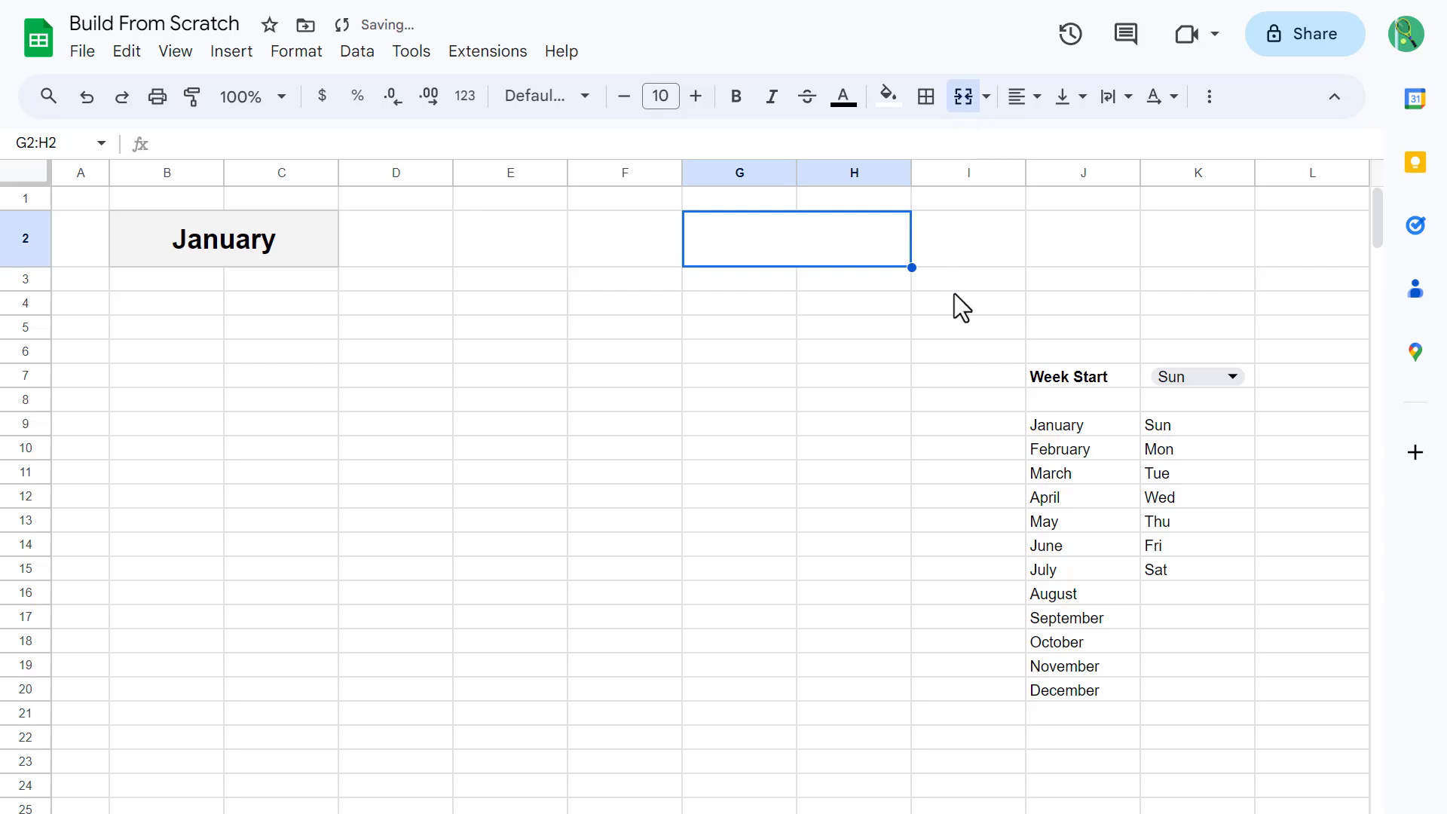
type("202")
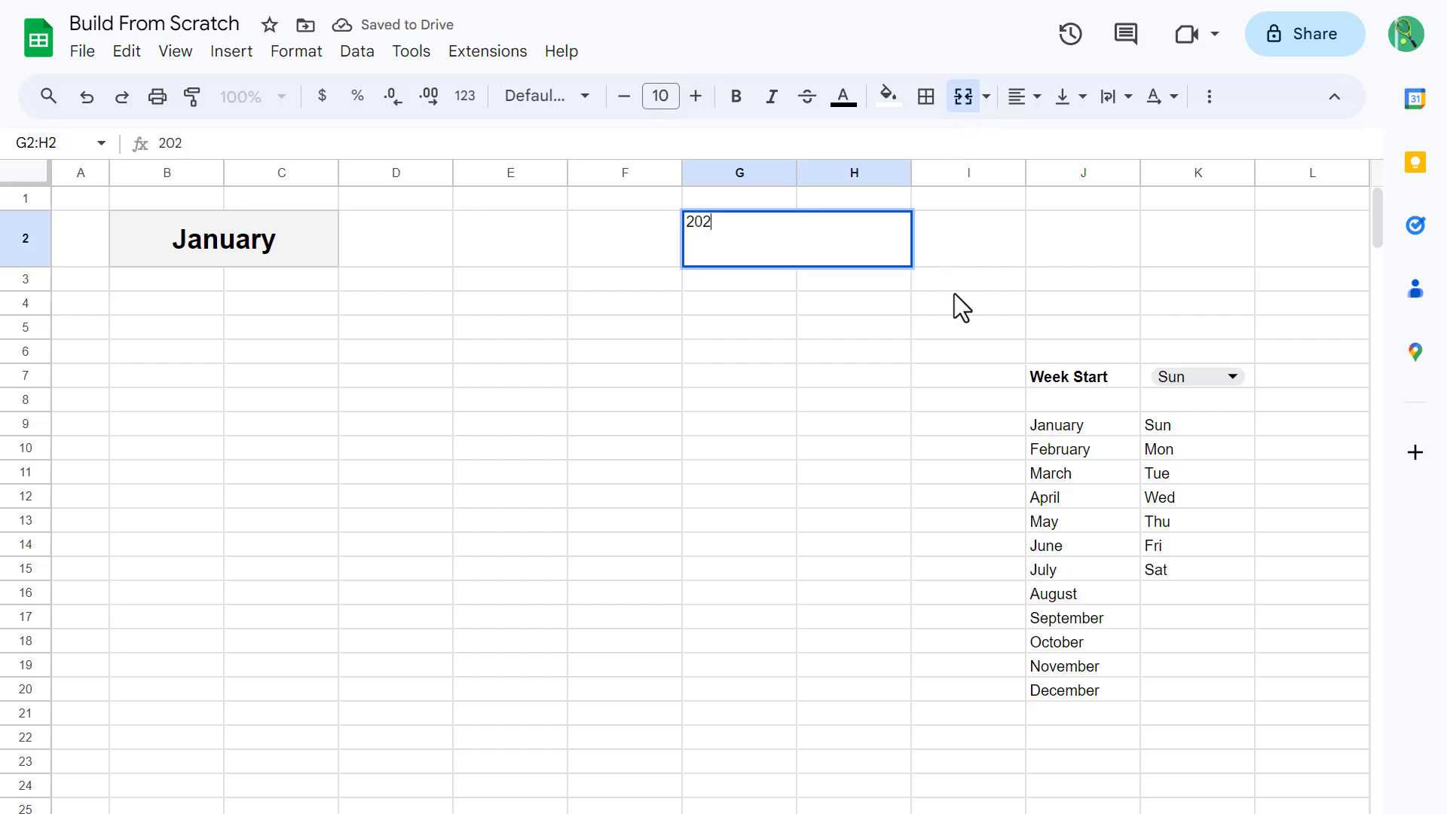
type("4")
key("Return")
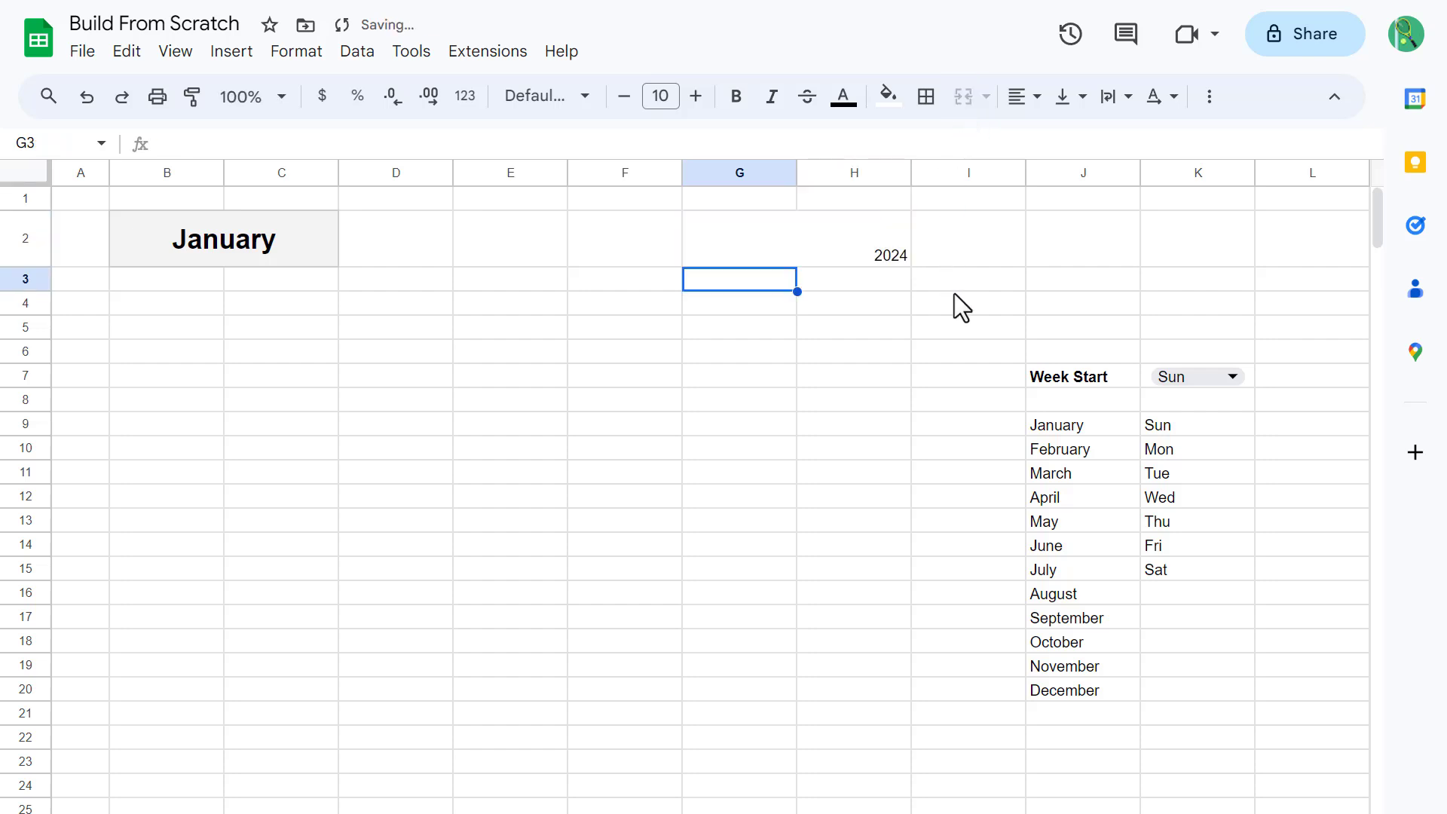
Step: Center the year 2024 horizontally and vertically in the merged cell G2:H2
left_click(867, 249)
left_click(1026, 98)
left_click(1063, 139)
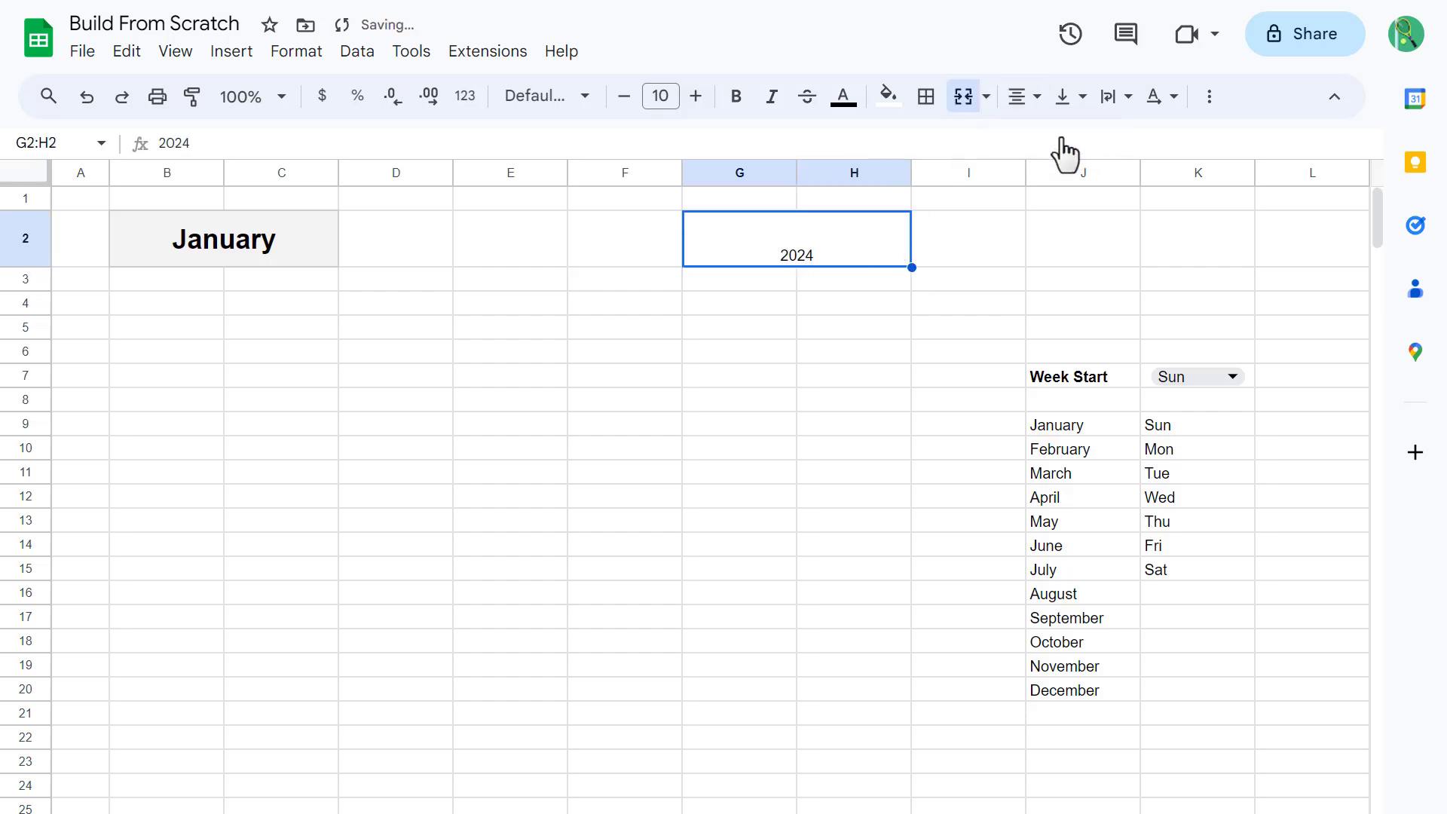
left_click(1069, 98)
left_click(1105, 140)
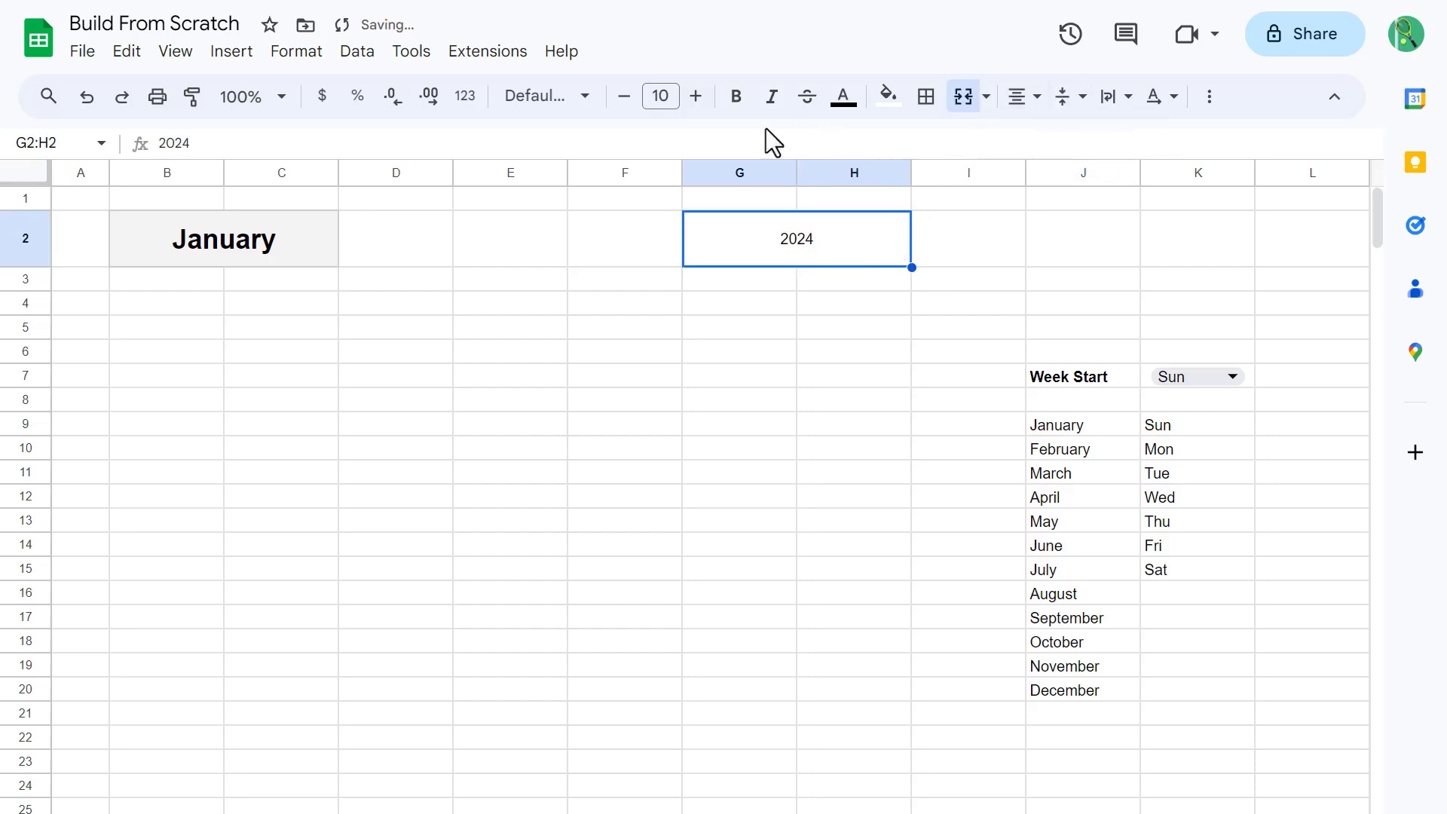
Step: Format the year in G2:H2 as bold with font size 18
left_click(660, 96)
left_click(663, 423)
left_click(736, 97)
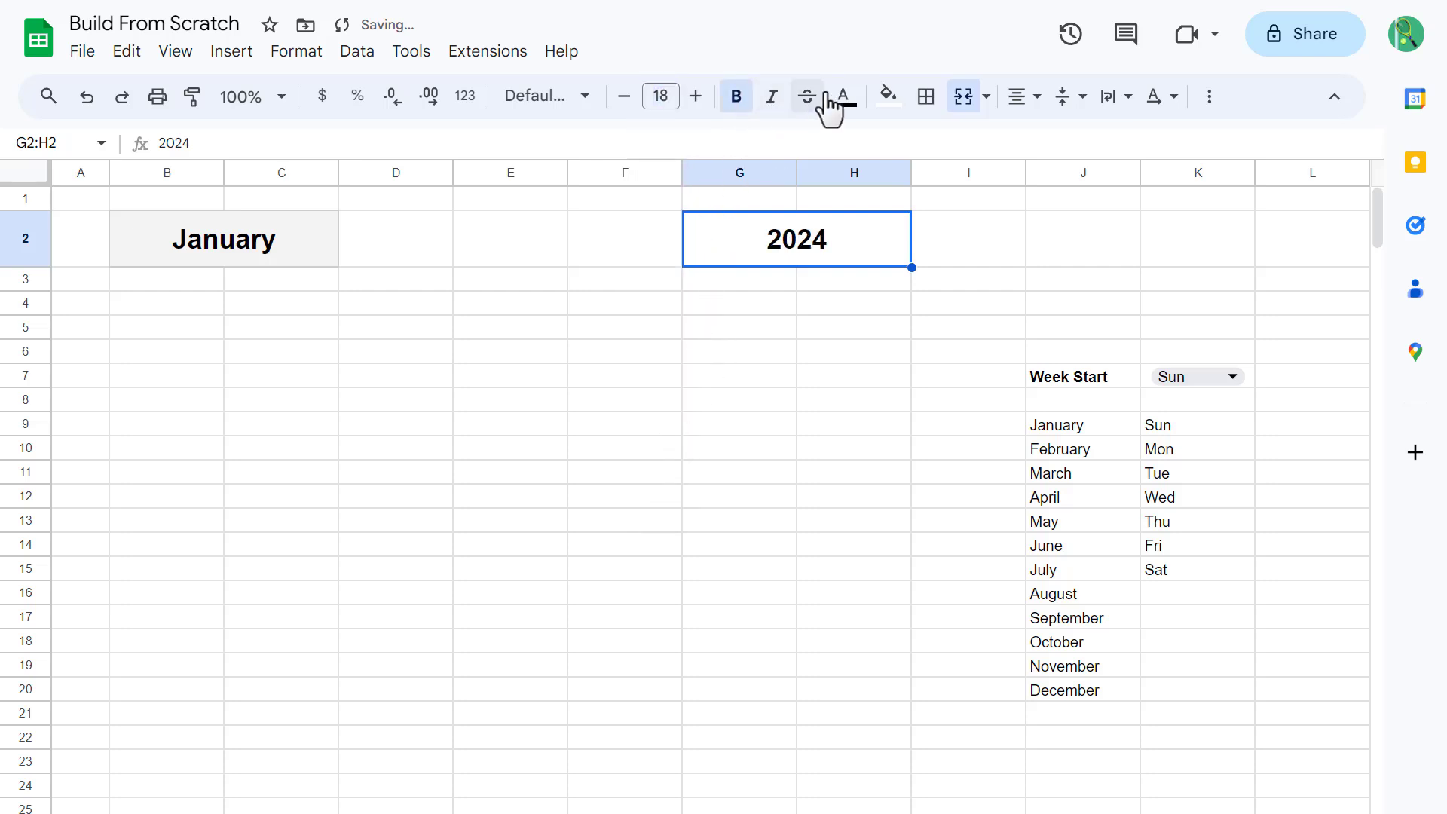
Step: Give the year cell G2:H2 the same light gray fill and gray outer border as the month cell
left_click(888, 96)
left_click(1091, 175)
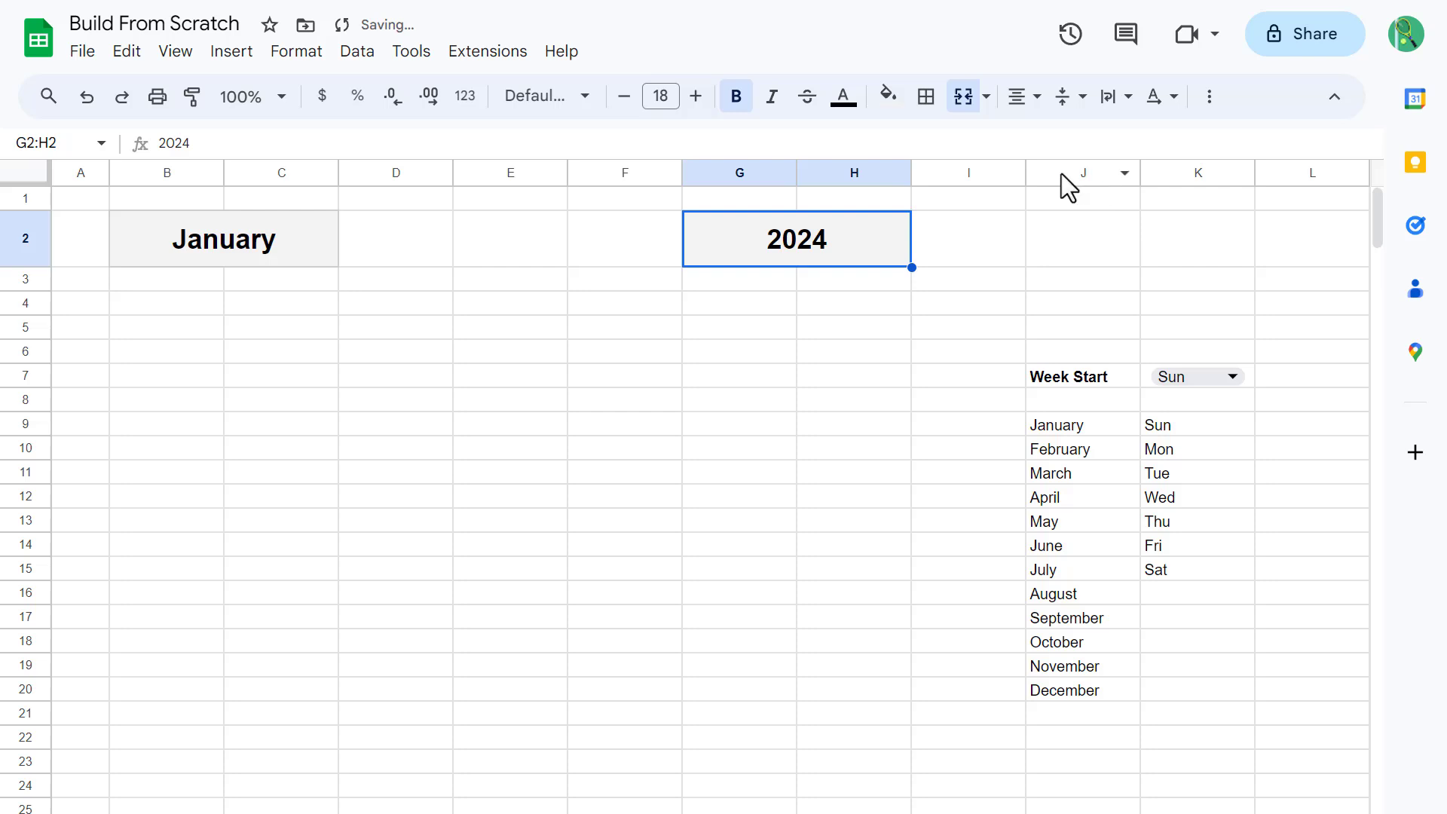
left_click(925, 99)
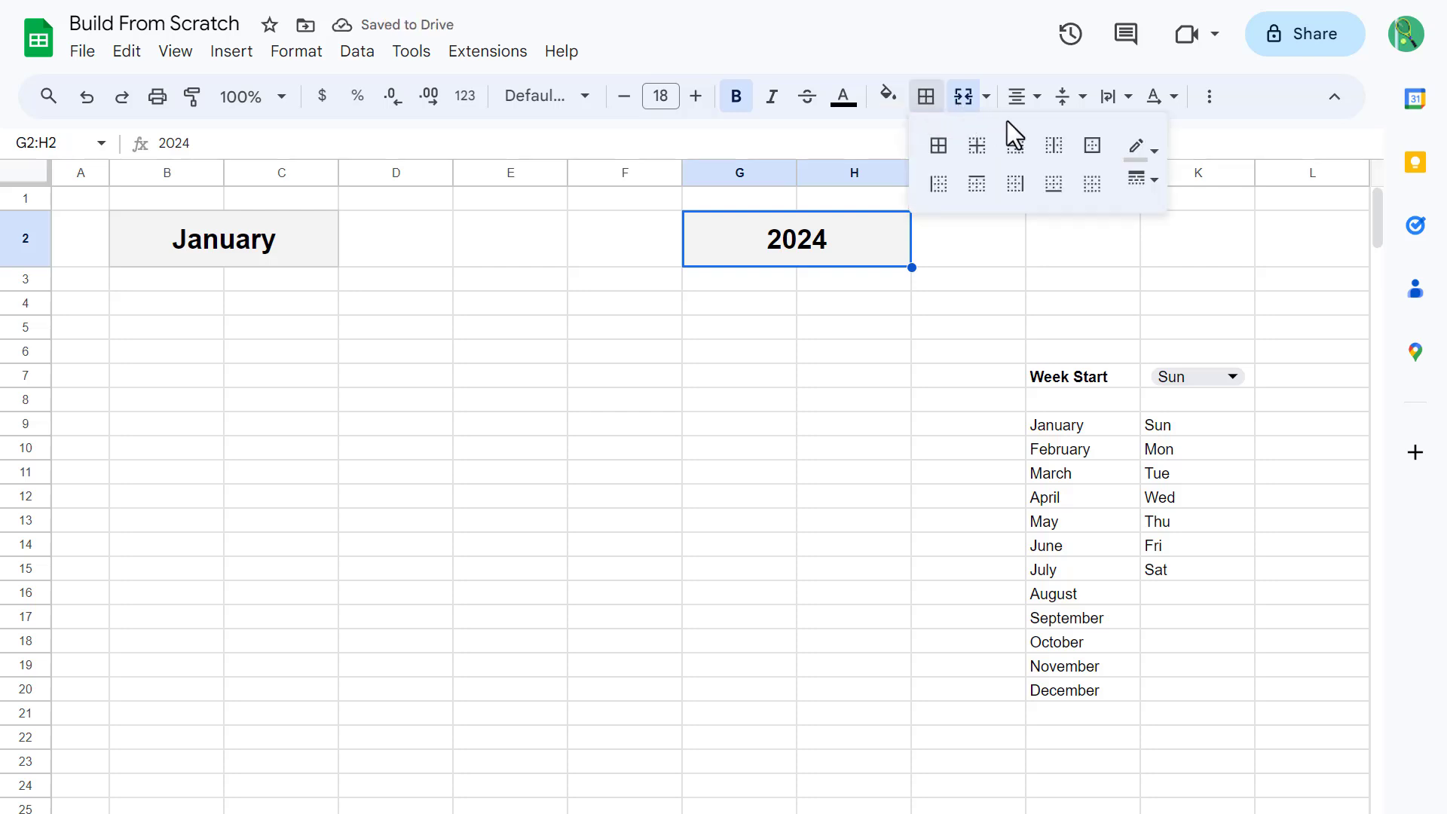
left_click(1095, 154)
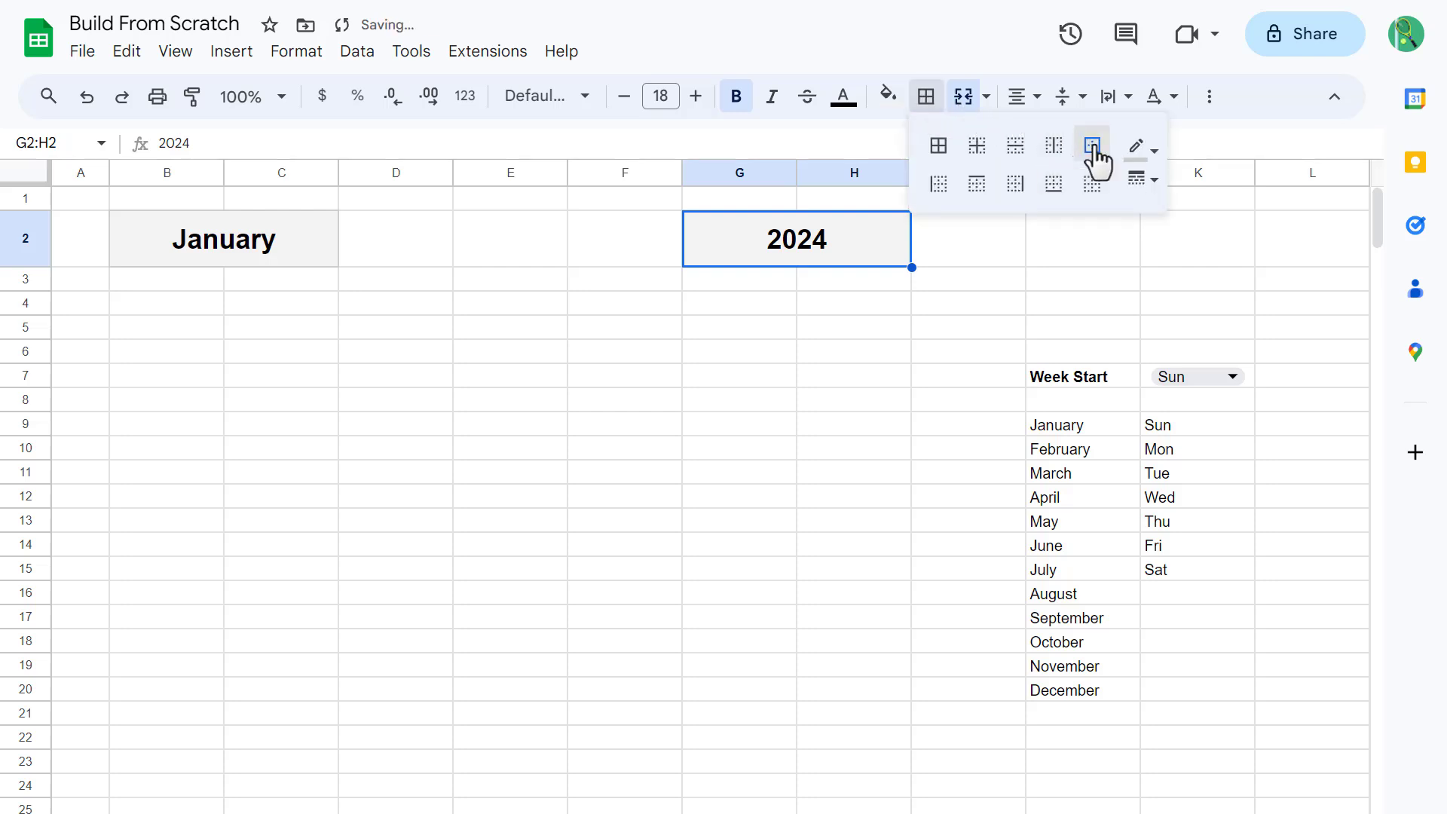
left_click(925, 105)
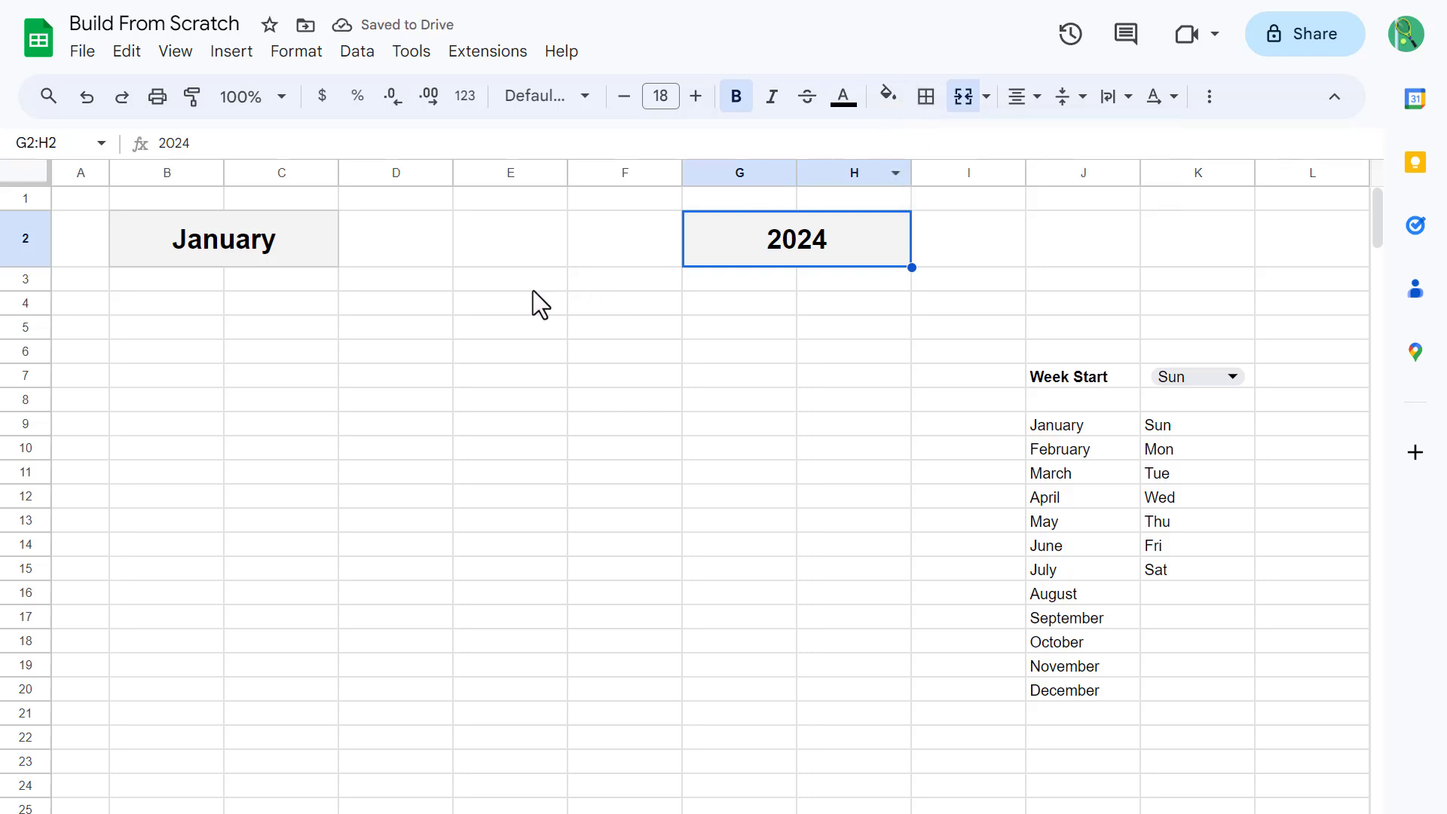
Step: Start a DATE formula in cell J5 that takes its year argument from G2
left_click(170, 304)
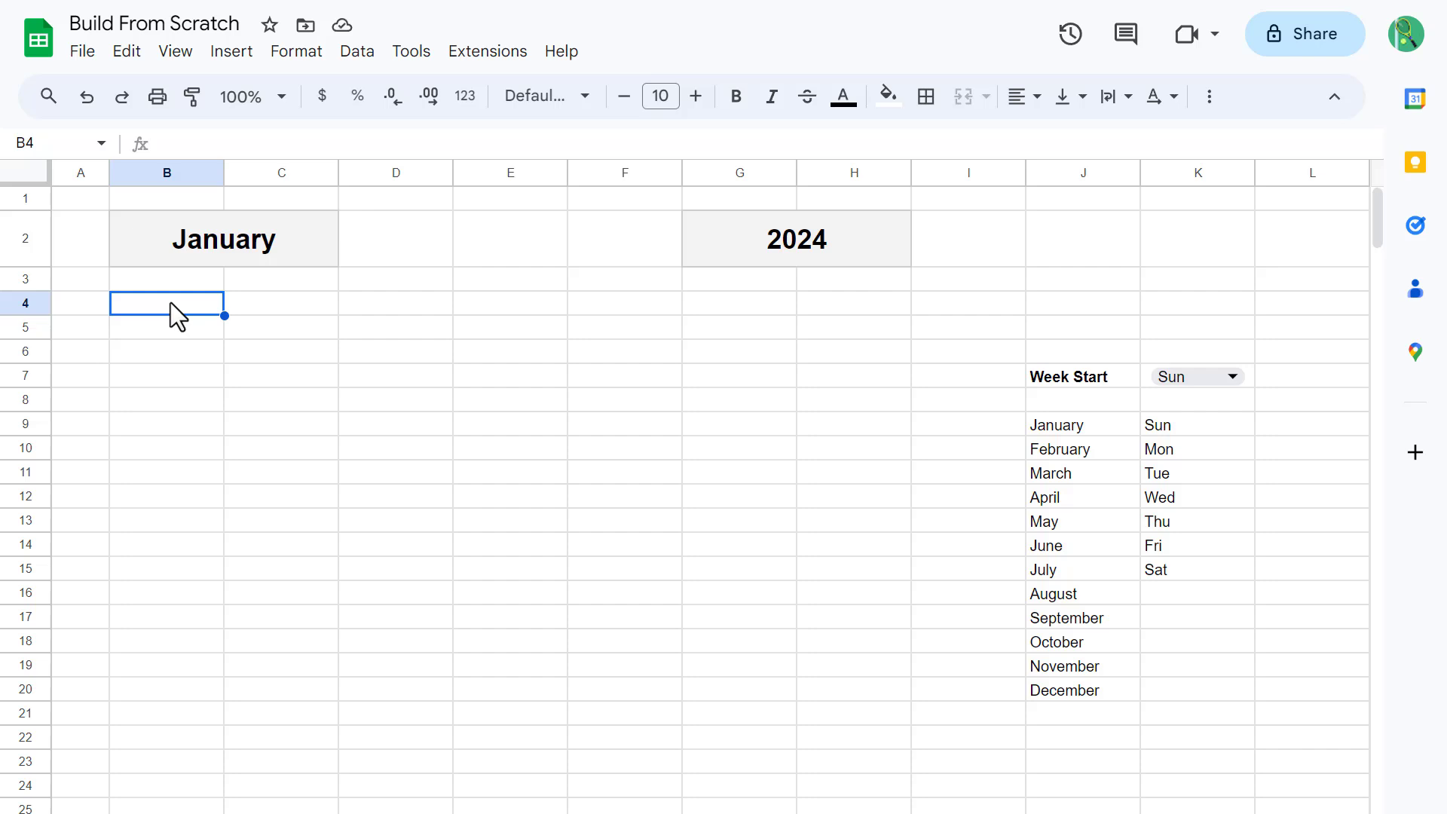
left_click(1108, 330)
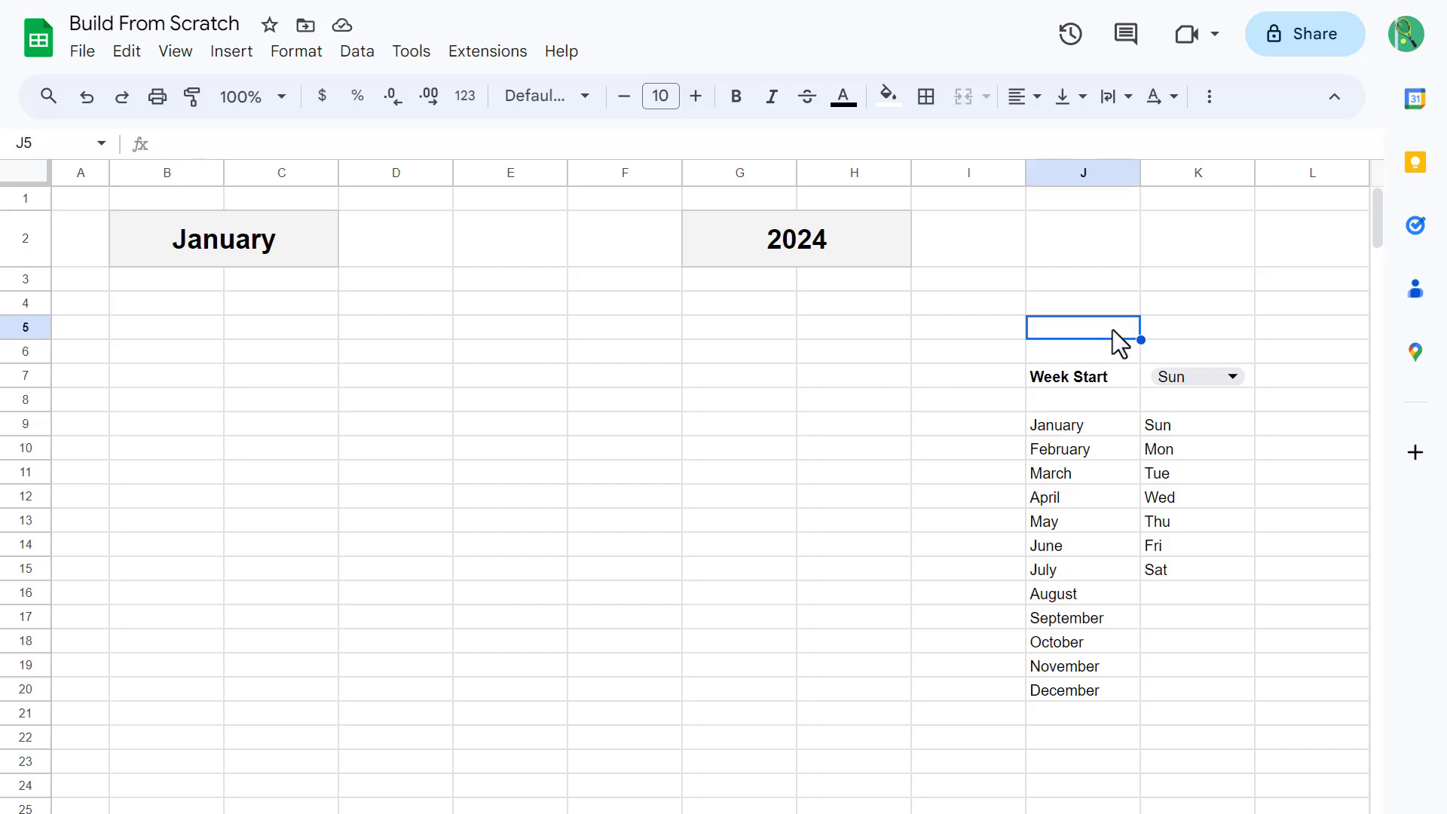
left_click(863, 140)
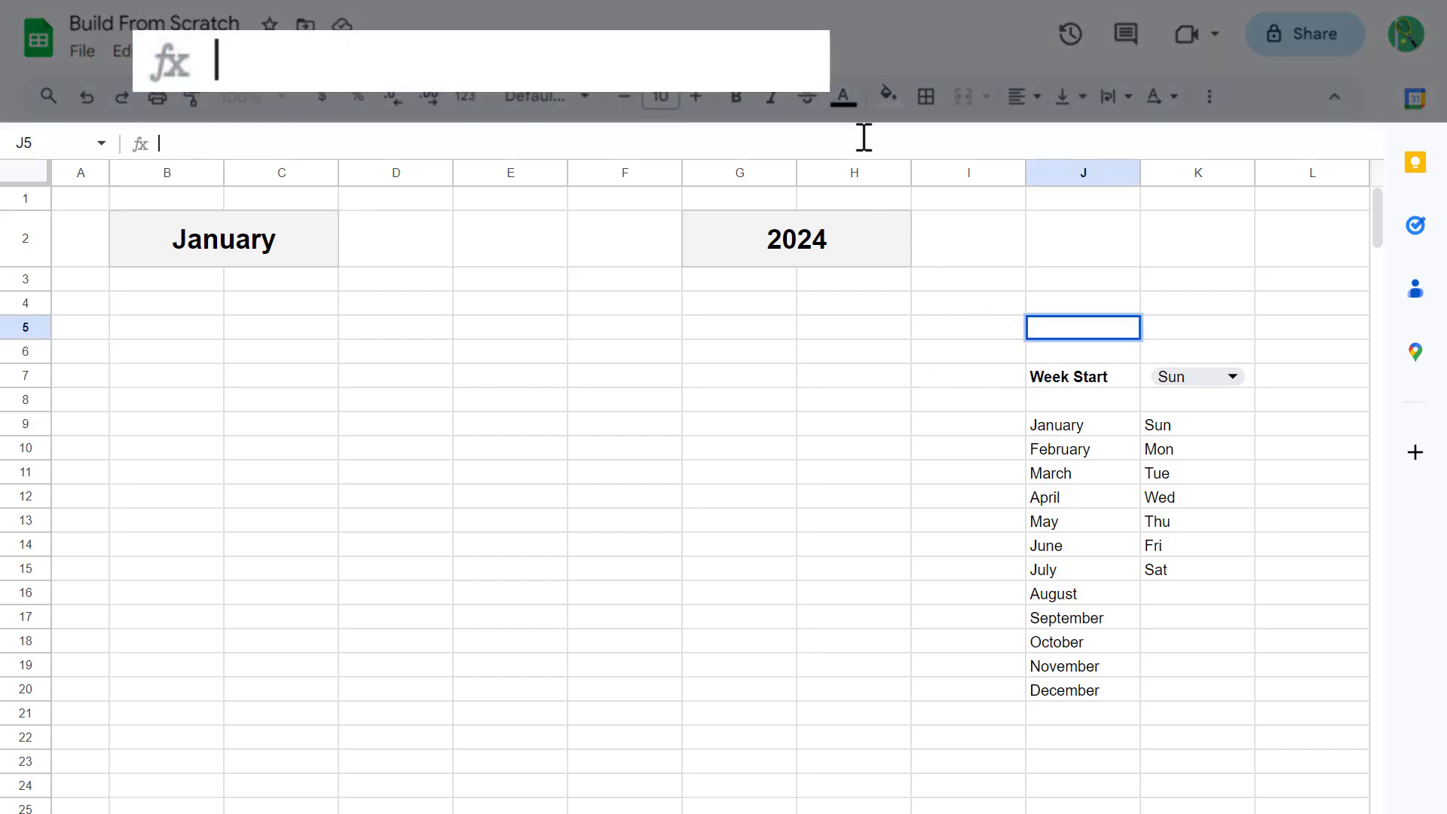
type("=")
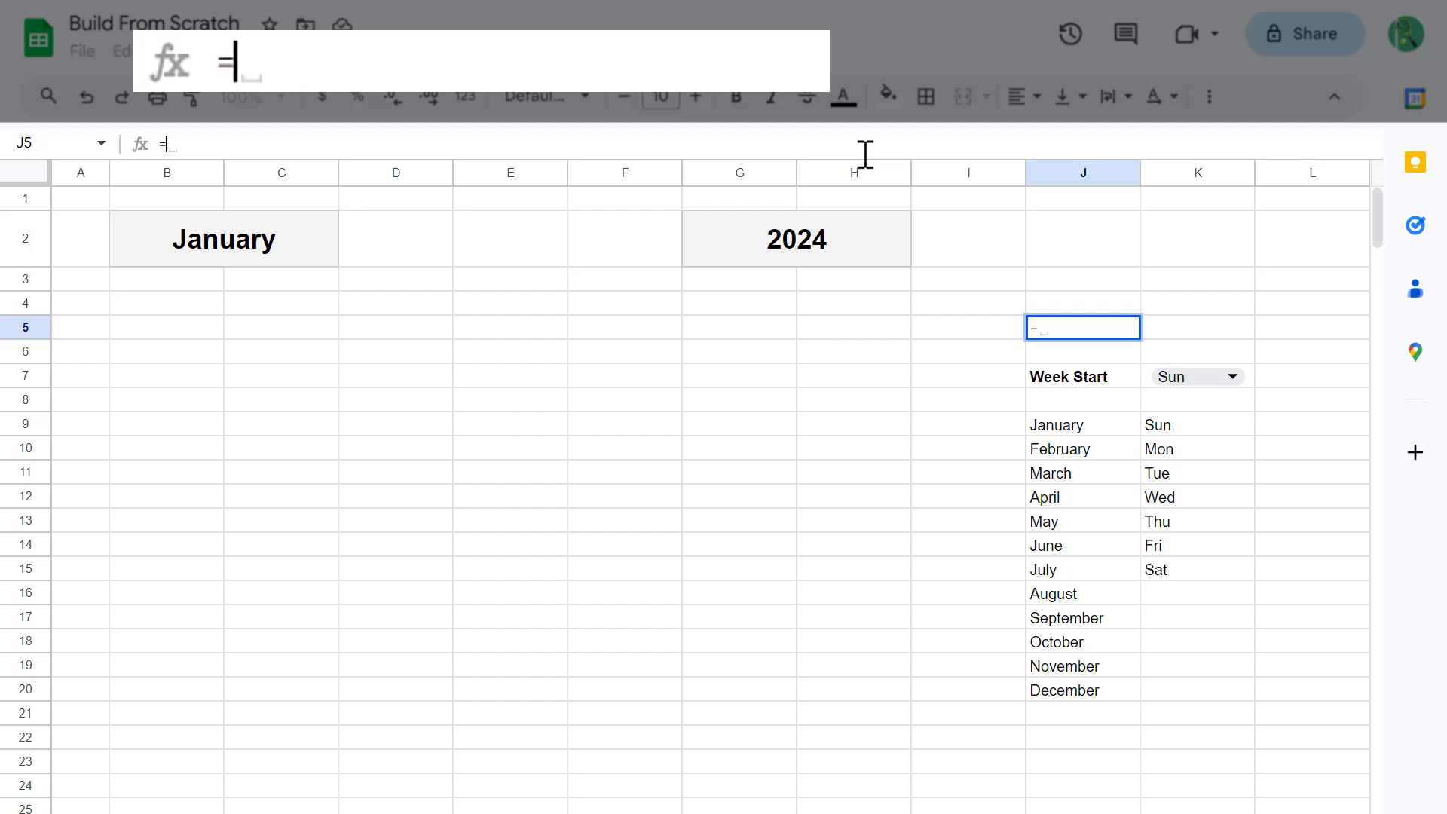
type("date(")
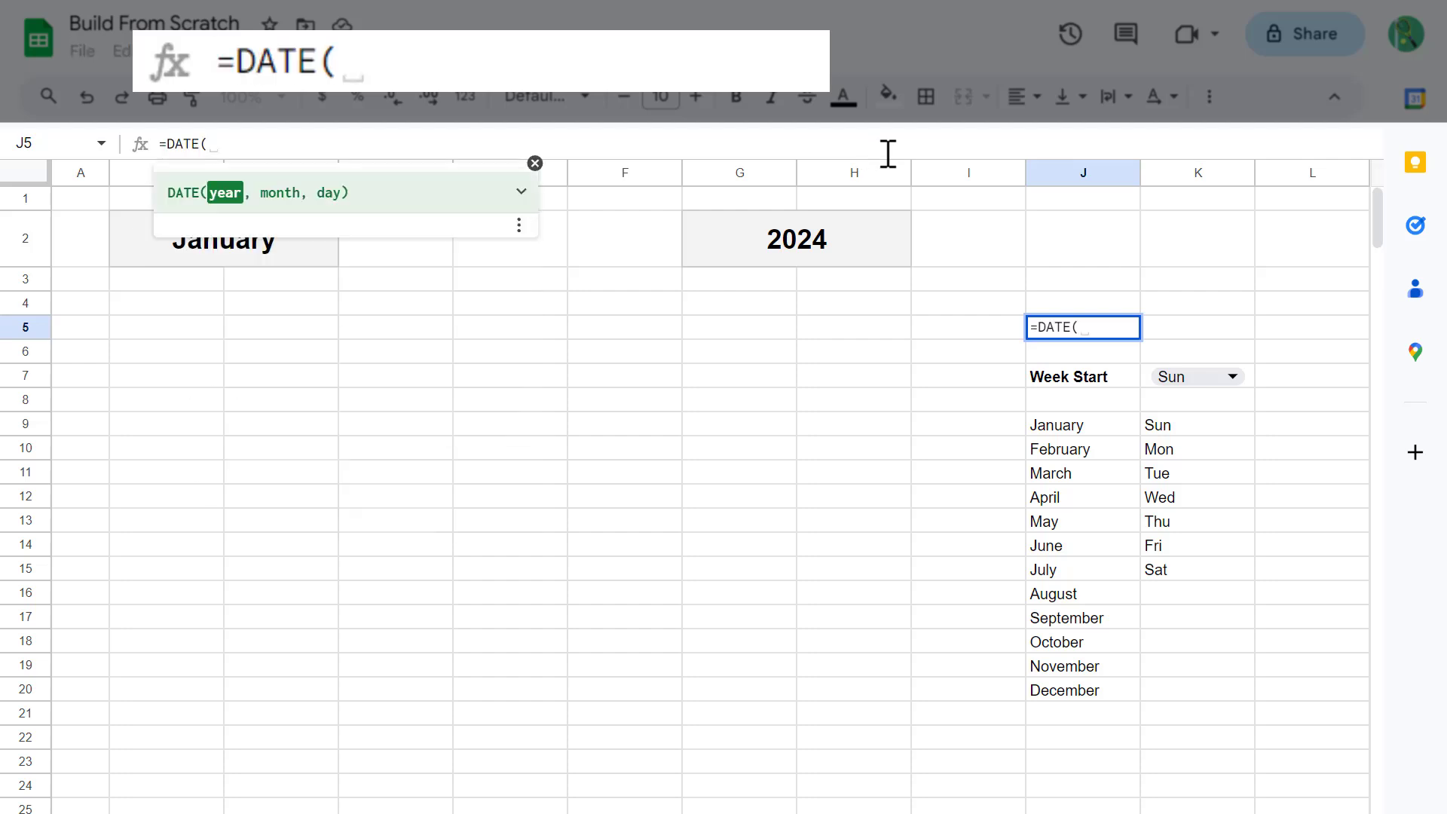
left_click(748, 238)
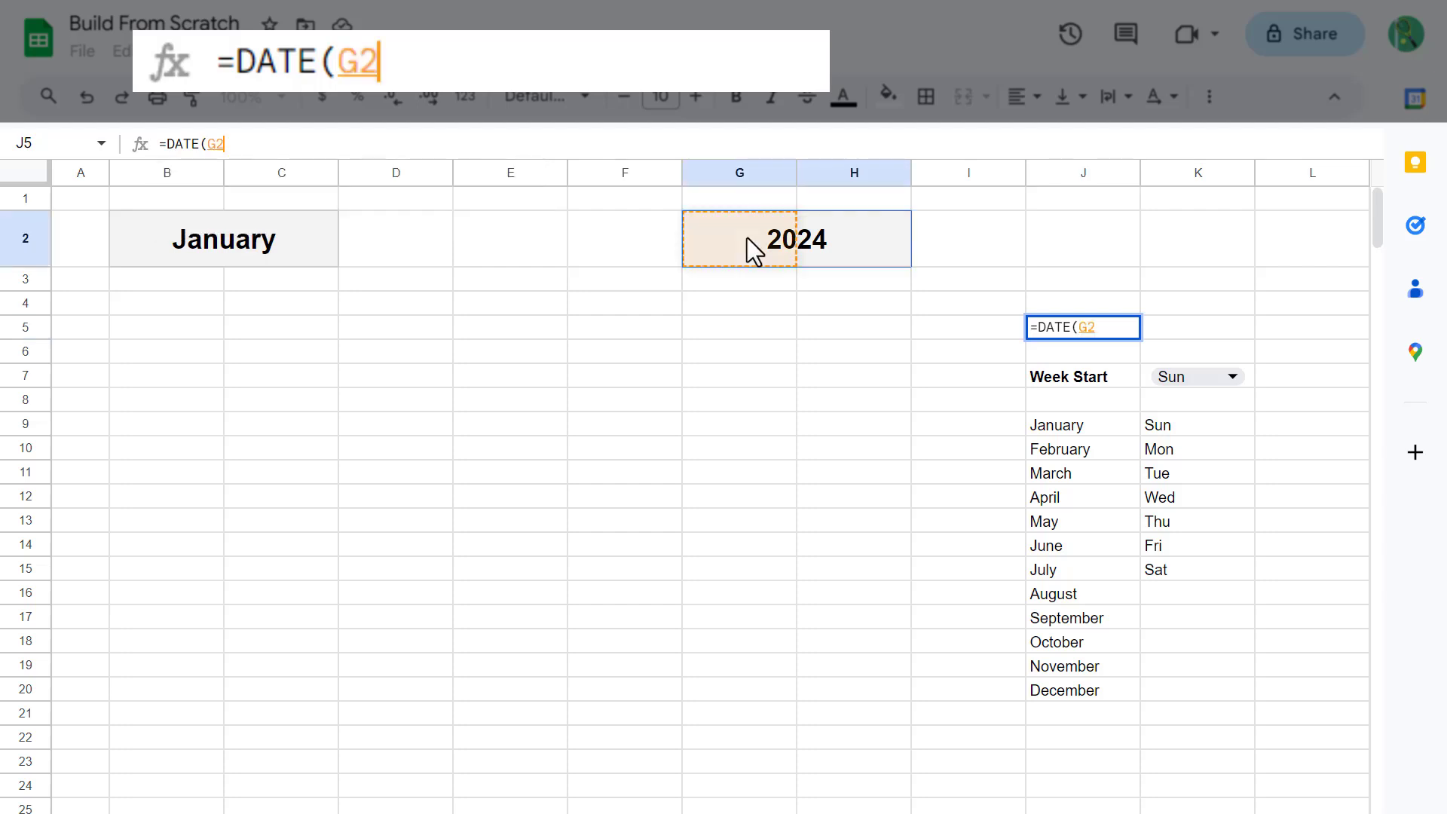
Step: Add XMATCH(B2,J9:J20) as the month argument of the DATE formula in J5
type(", ")
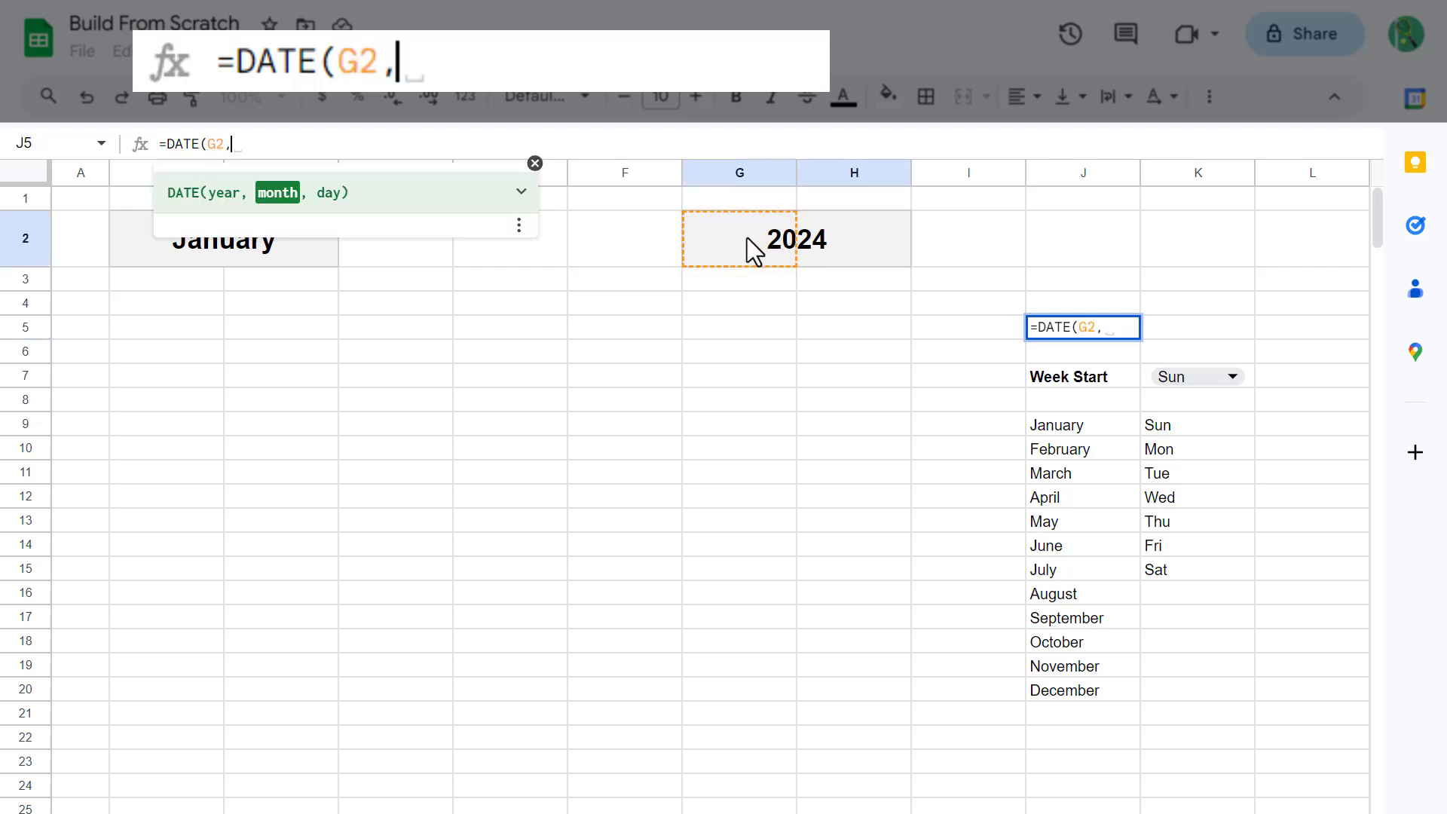
type("xmo")
key("Tab")
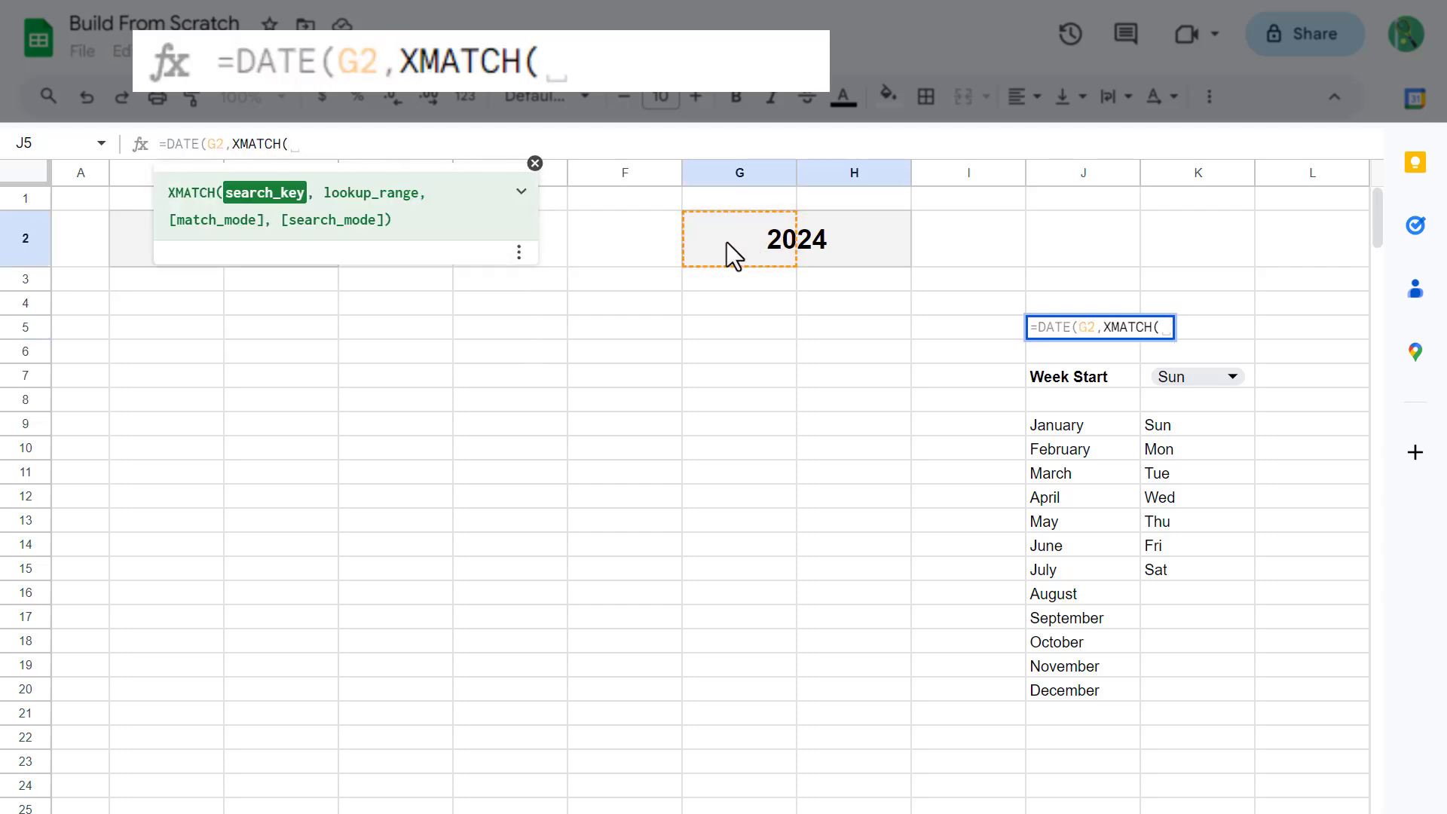
left_click(130, 243)
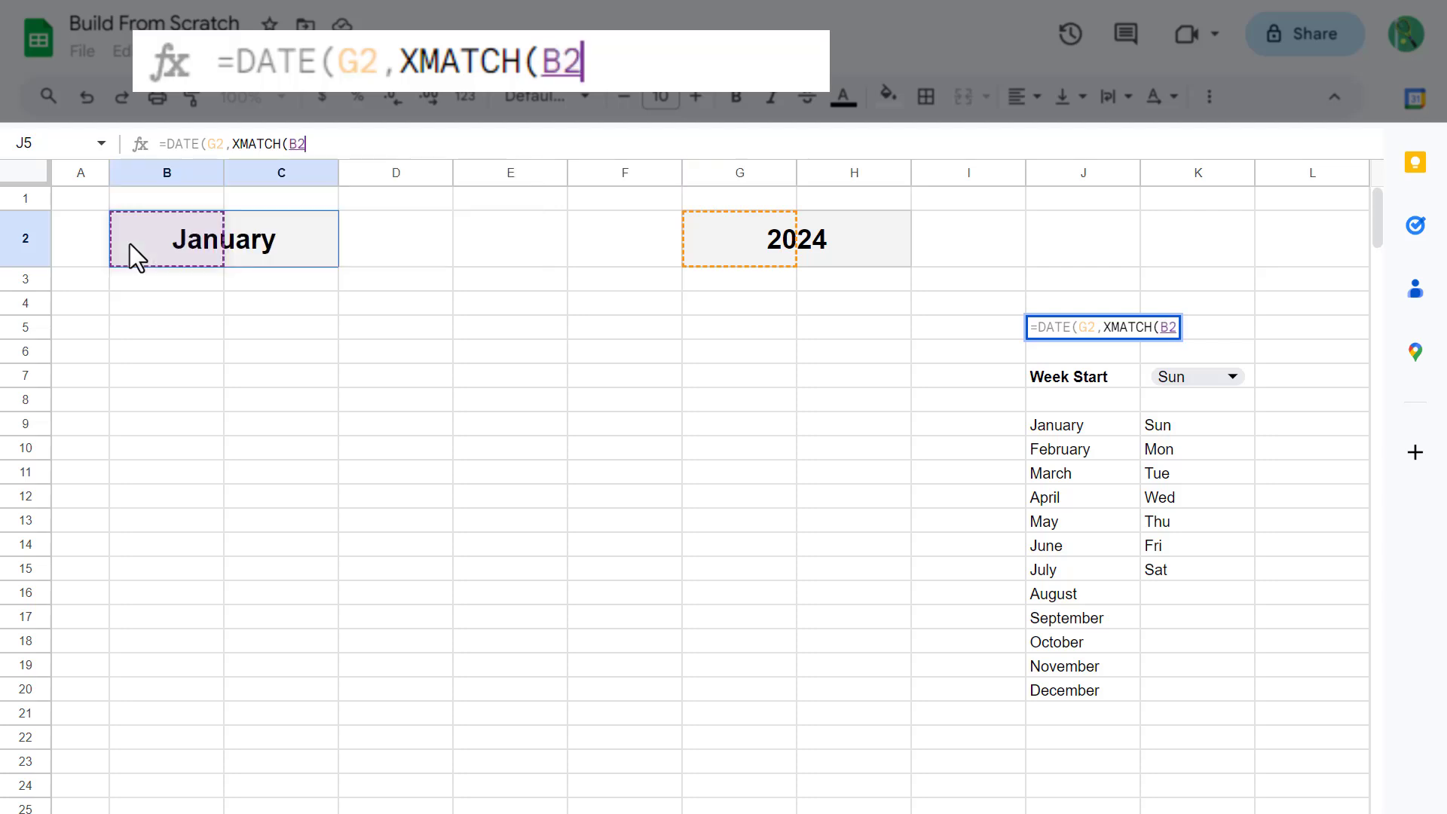
type(",")
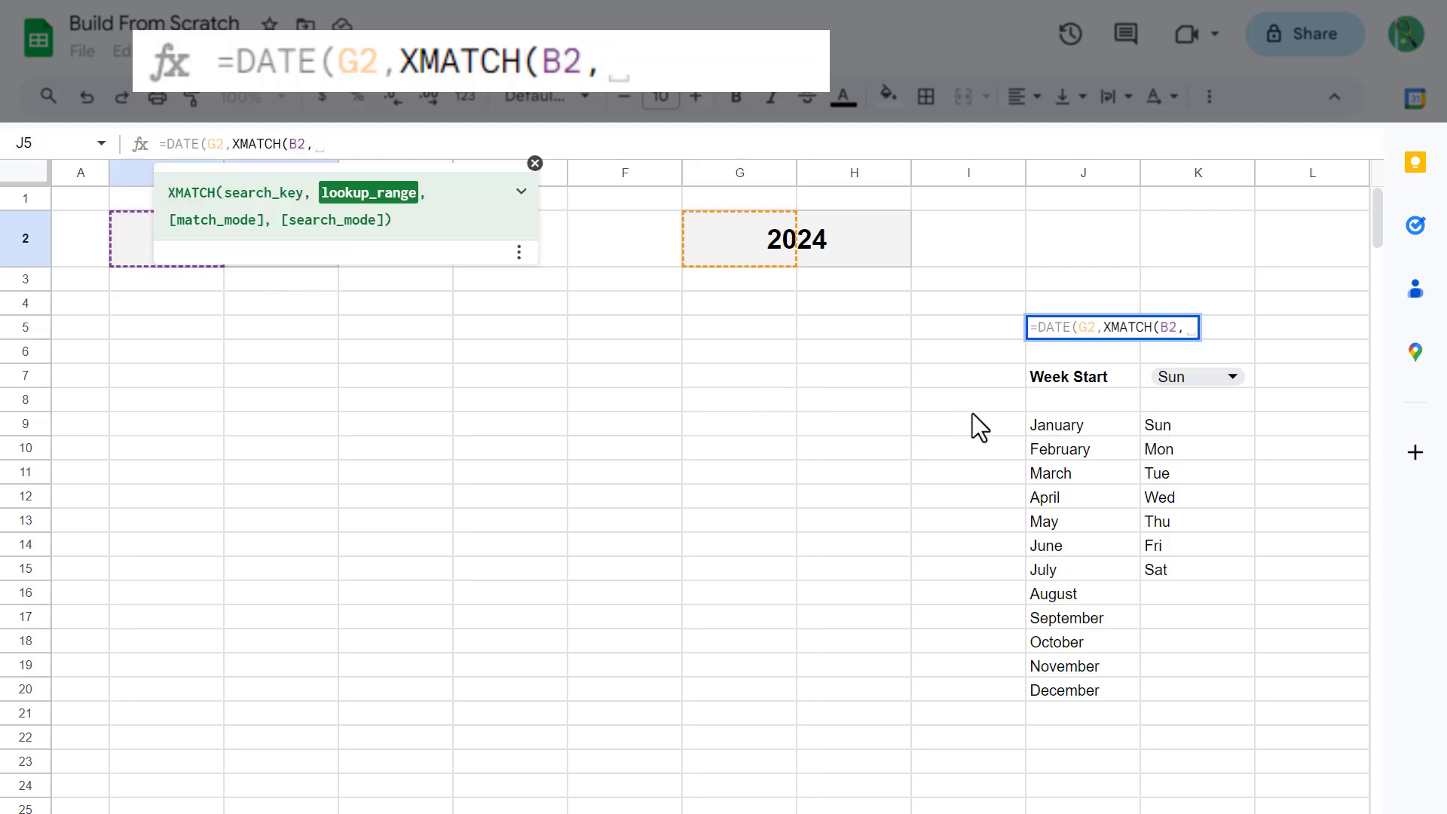
left_click_drag(1074, 431, 1074, 694)
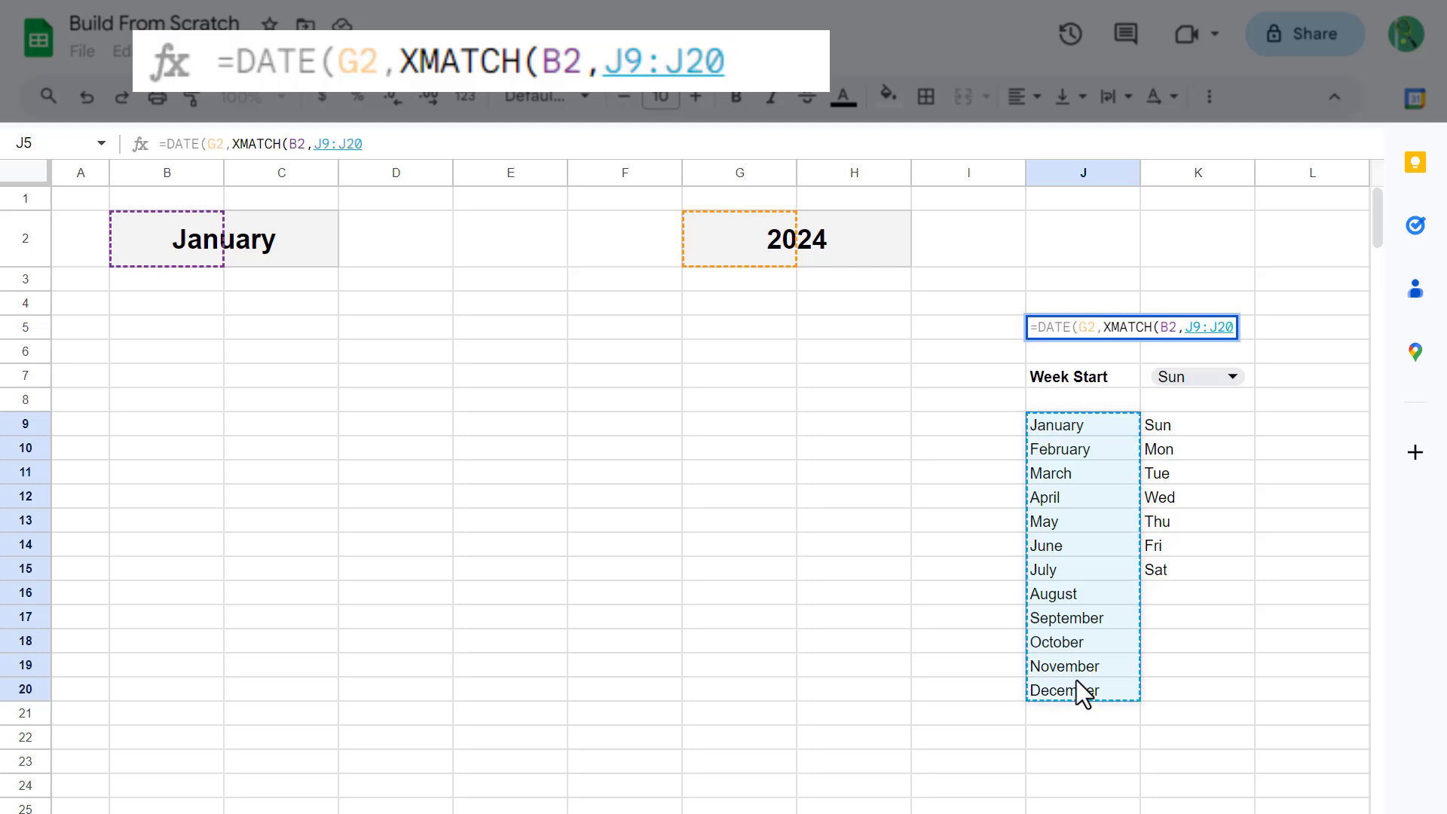
type(")")
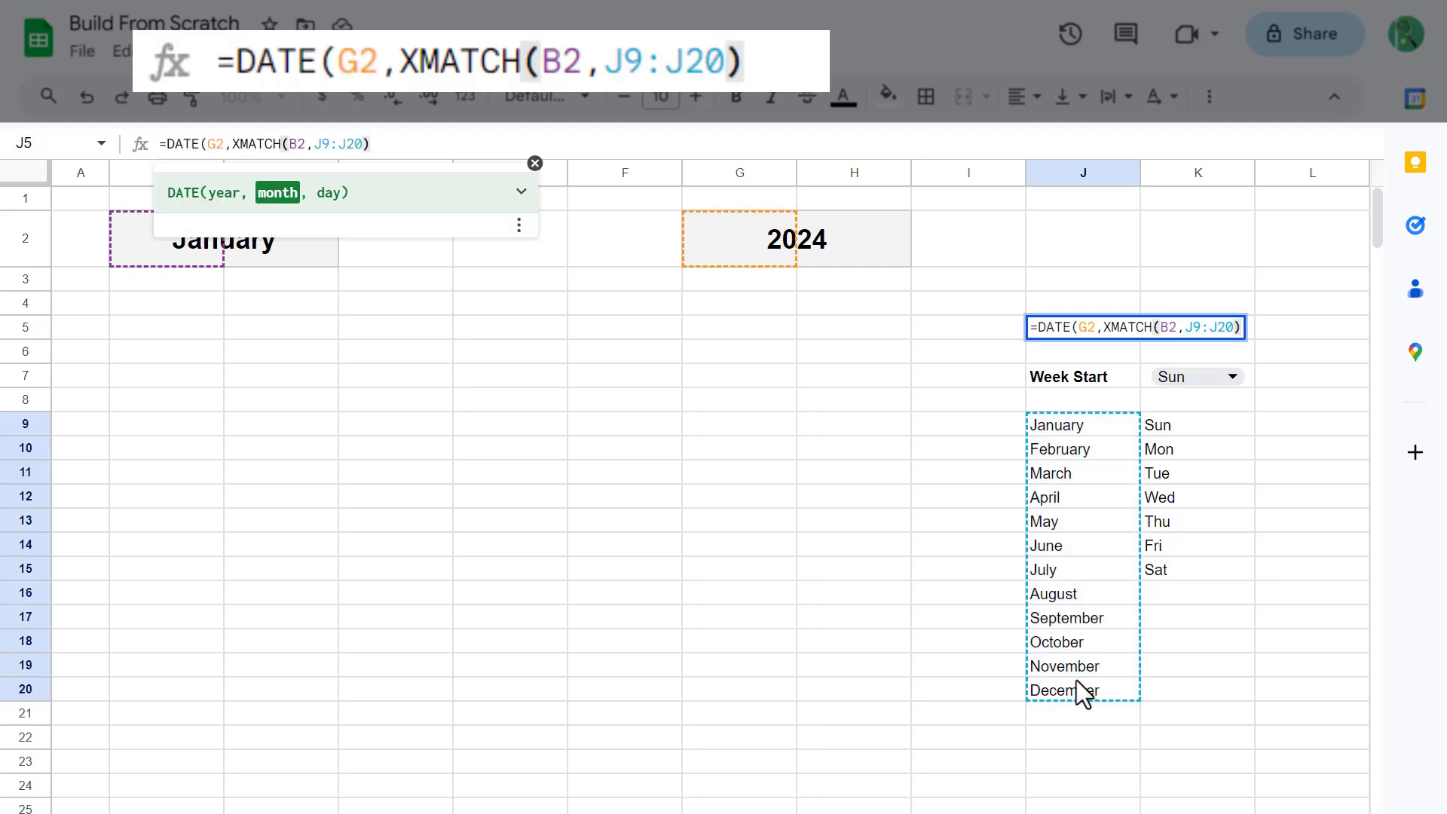
Step: Complete the DATE formula in J5 with 1 as its day argument
type(",1")
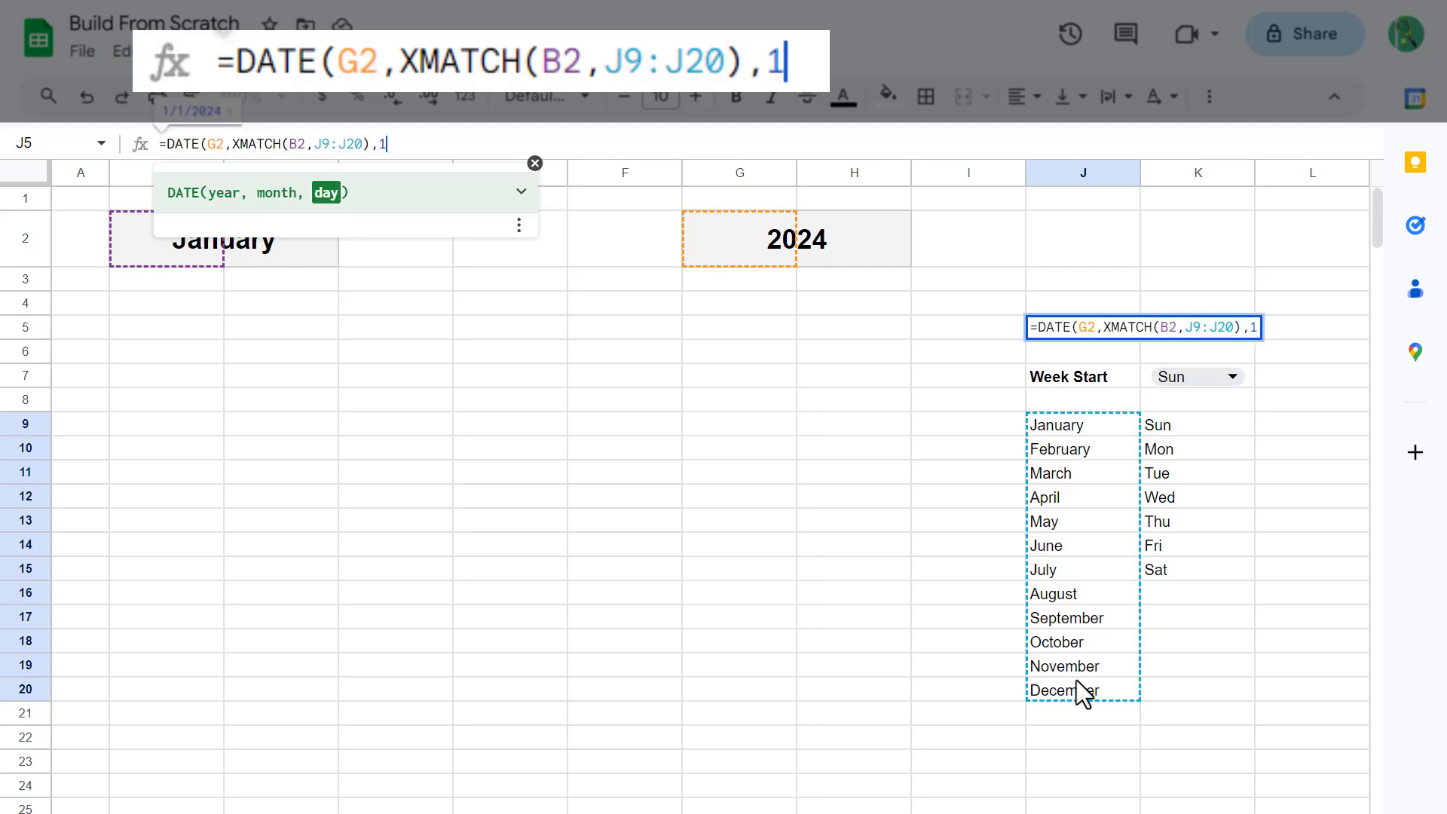
type(")")
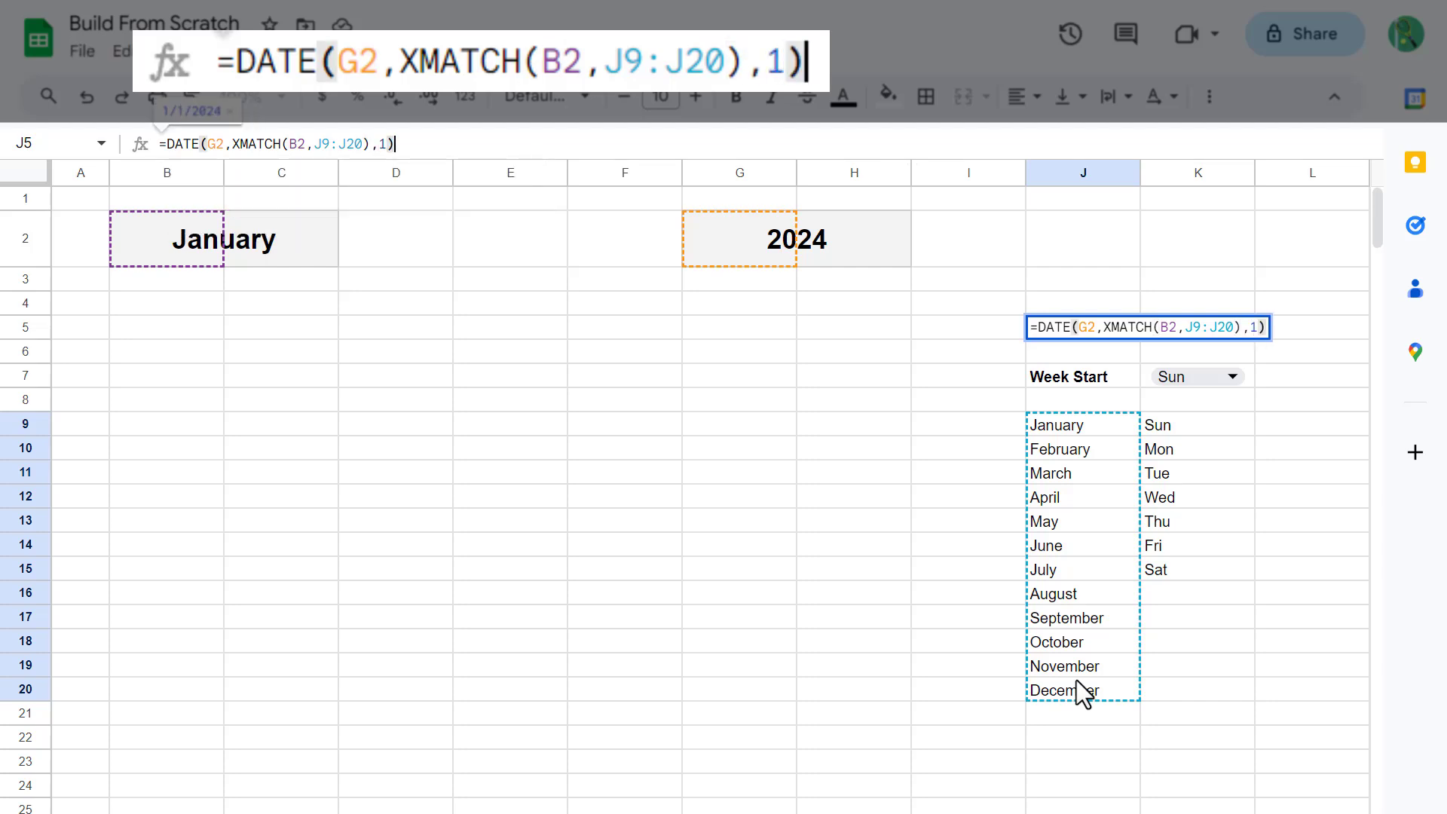
key("Return")
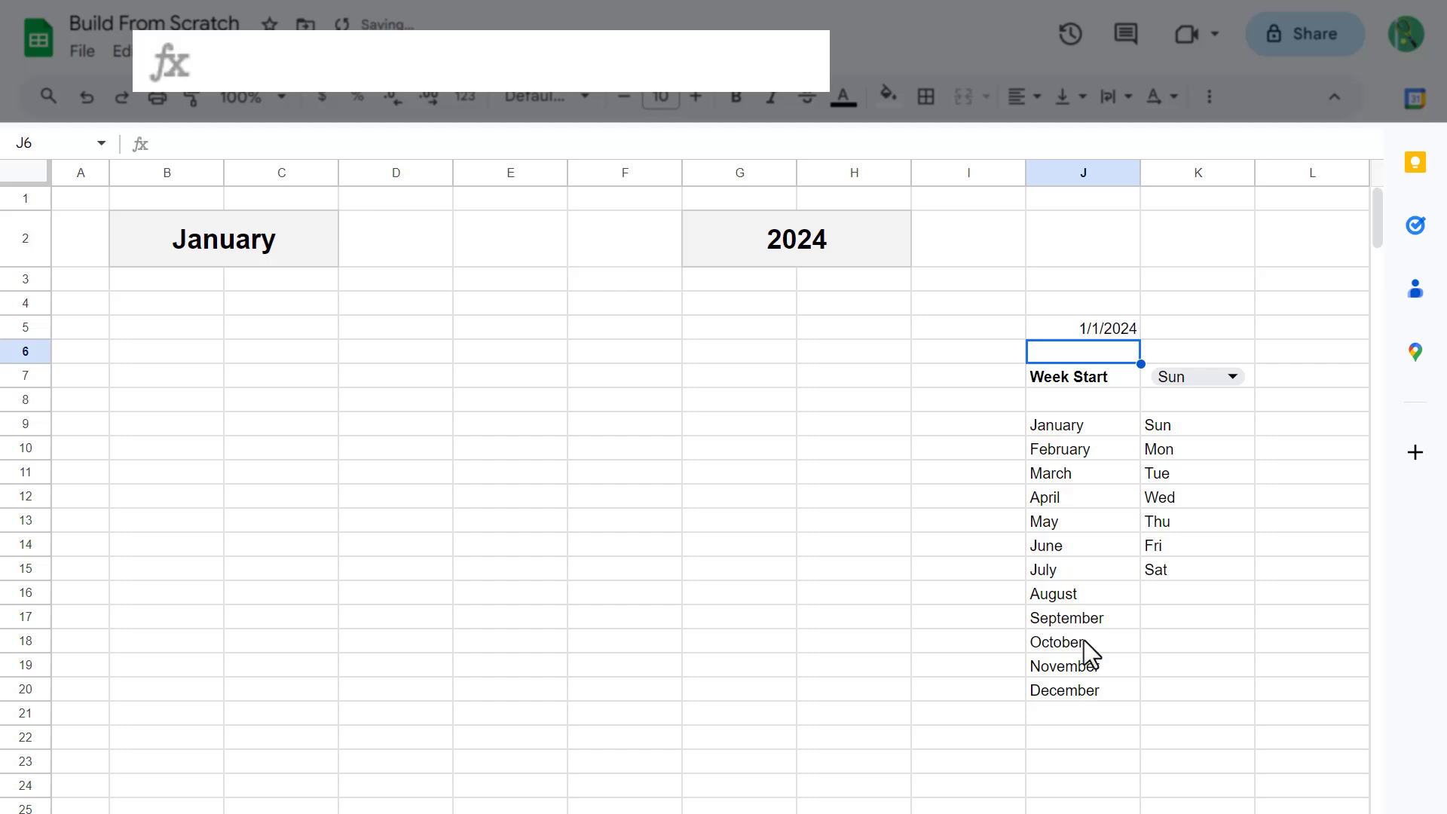
left_click(1121, 331)
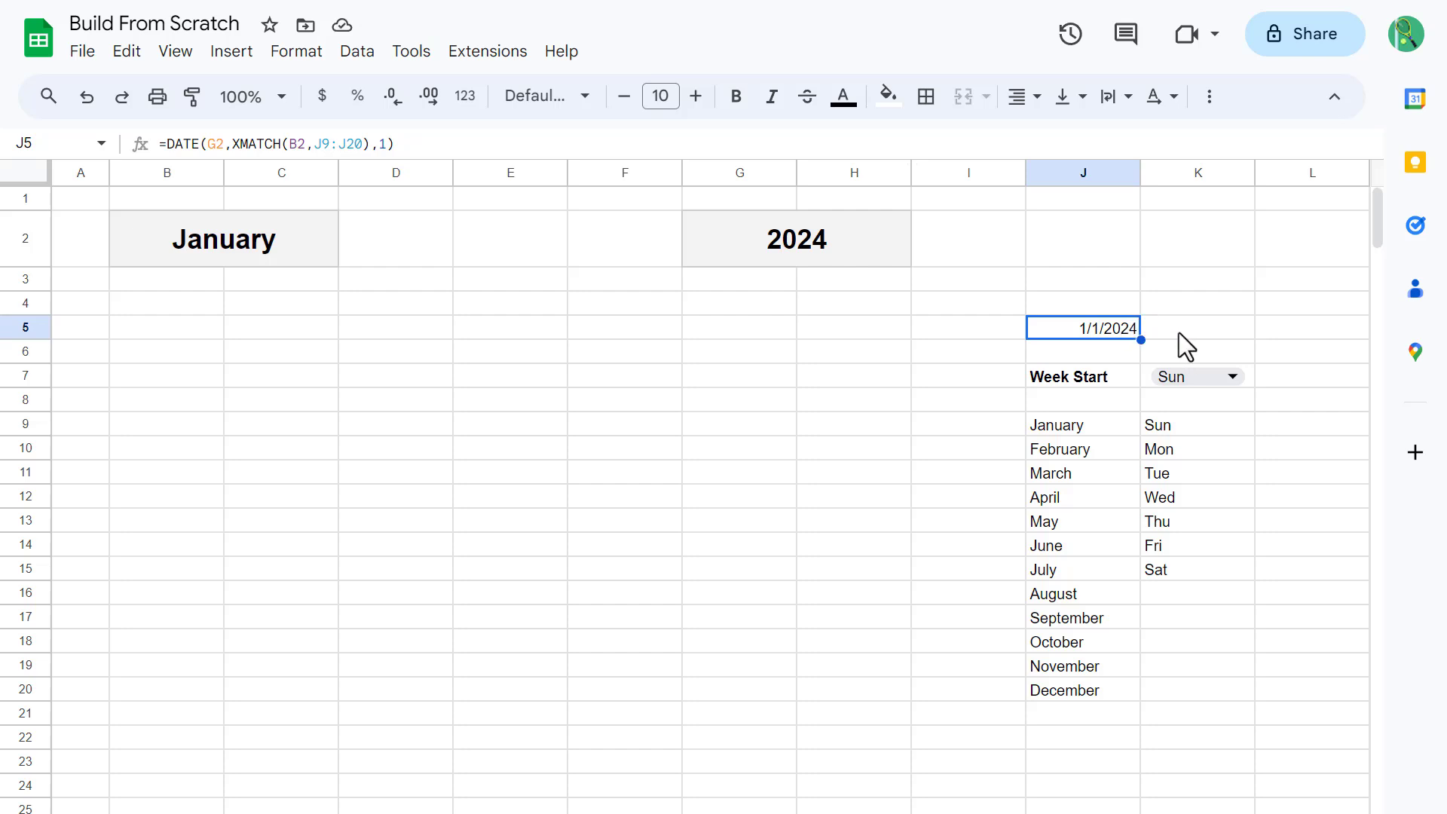
Step: Enter =XMATCH(K7,K9:K15) in cell K5 to get the chosen week start day's position in the weekday list
left_click(1216, 329)
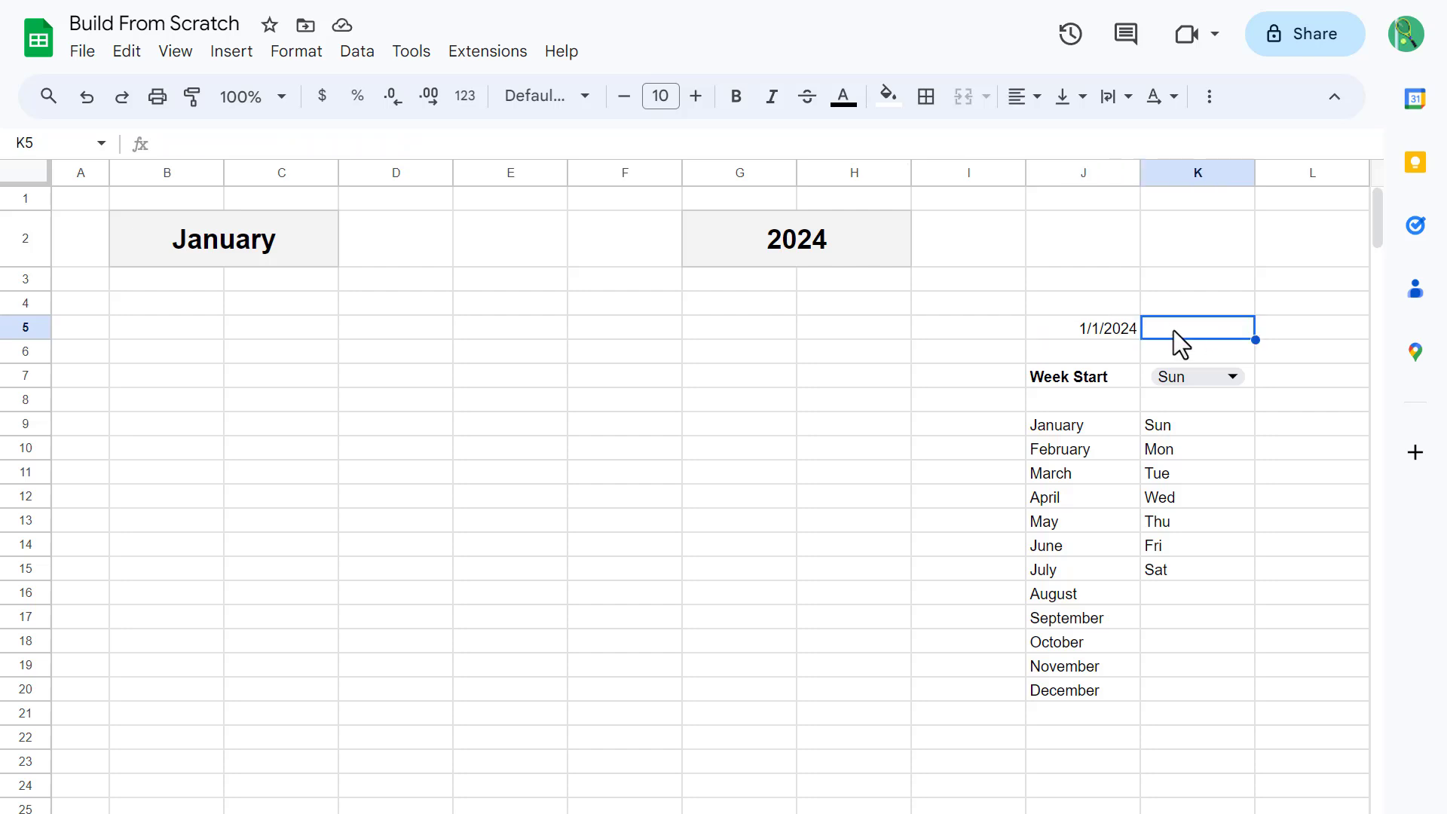
left_click(990, 143)
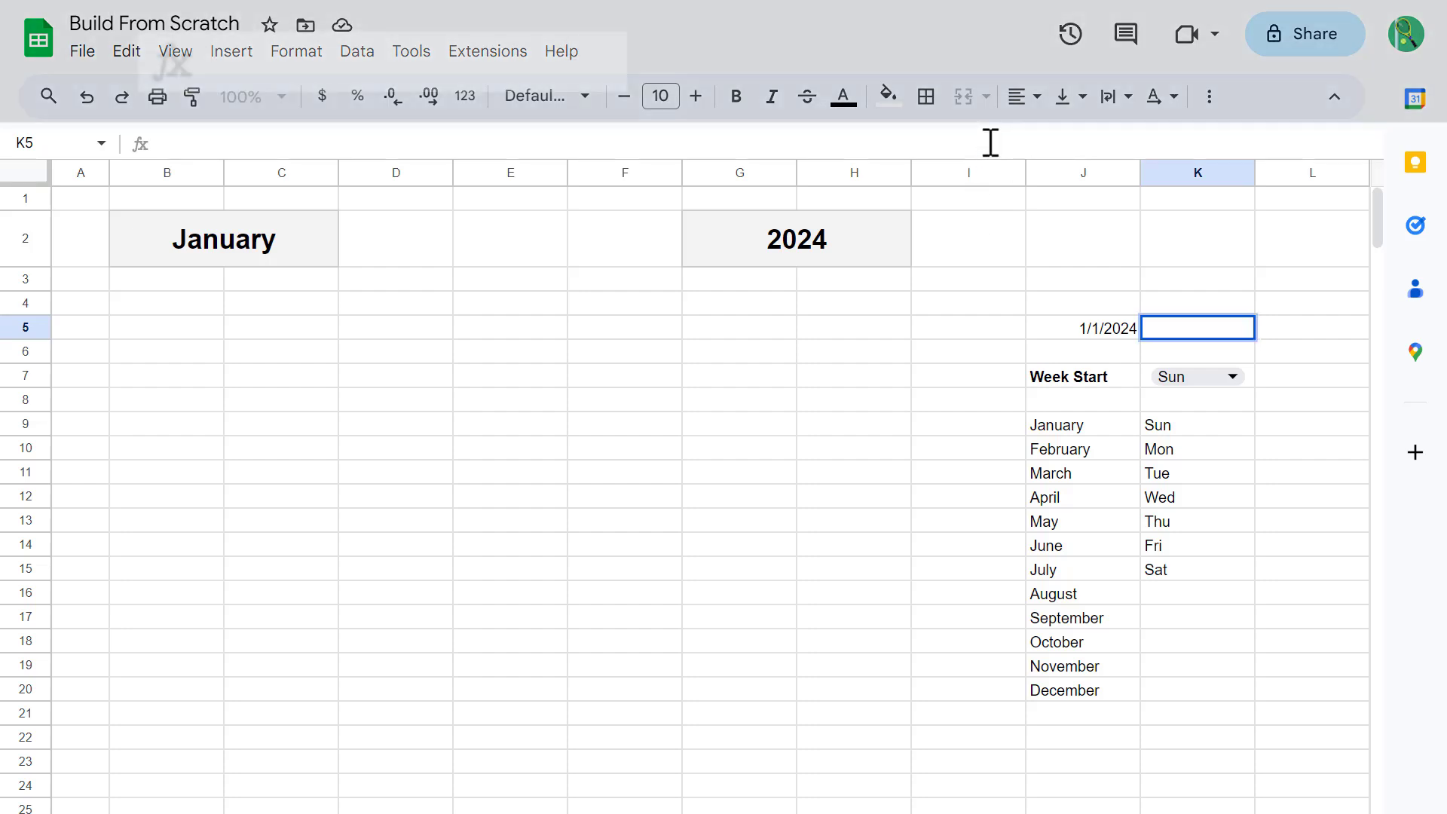
type("=xma")
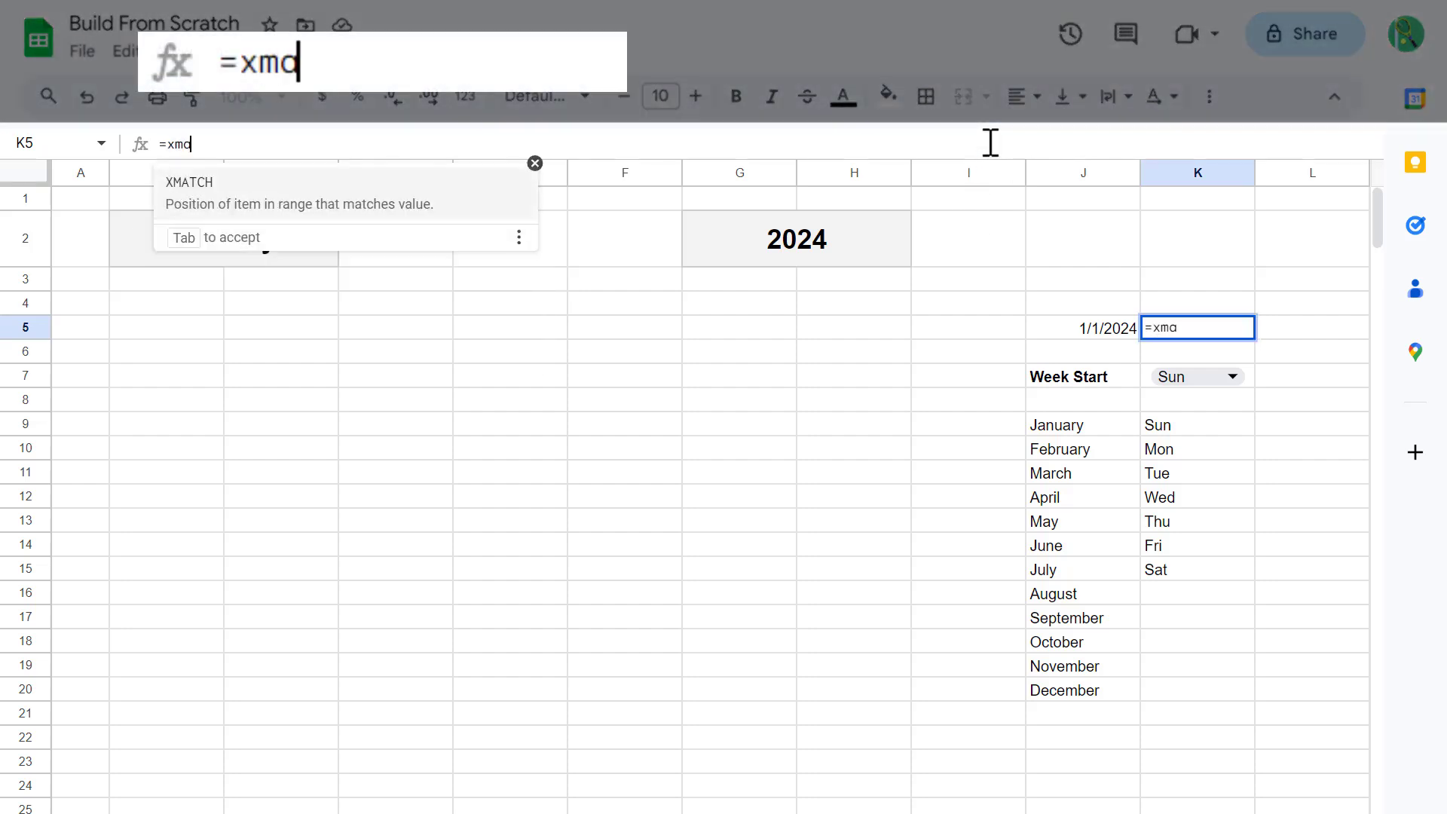
key("Tab")
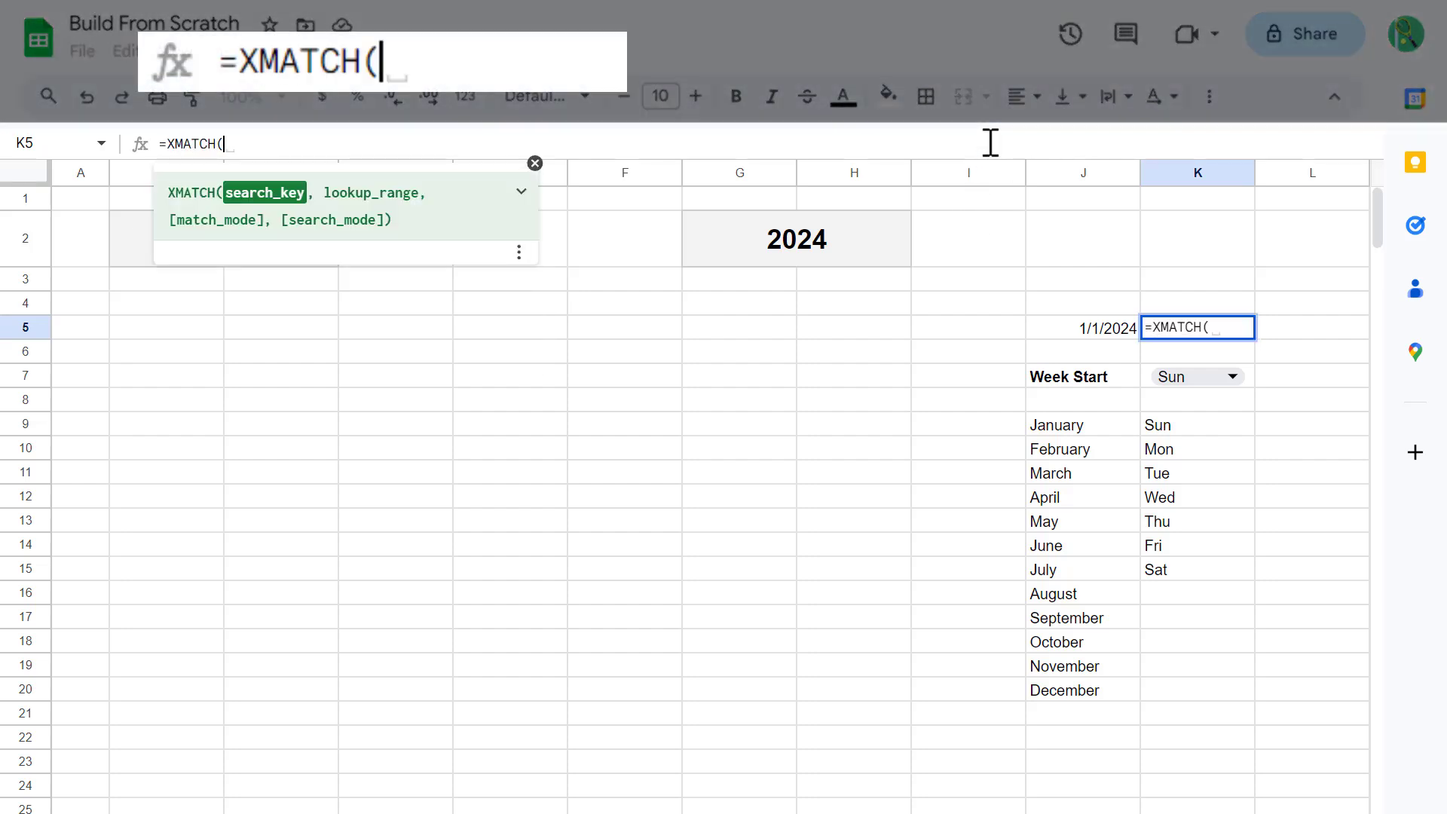
left_click(1158, 384)
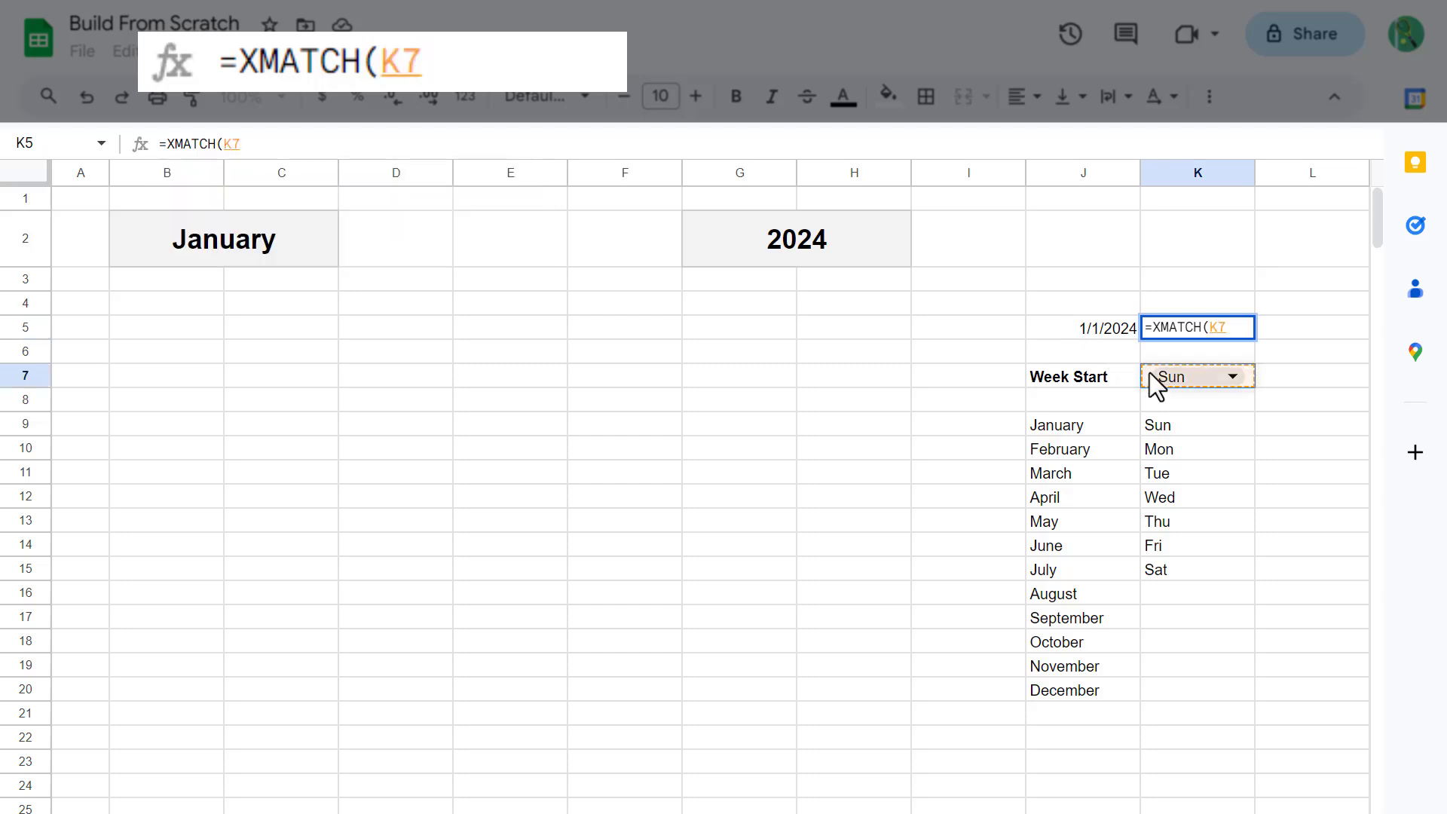
type(",")
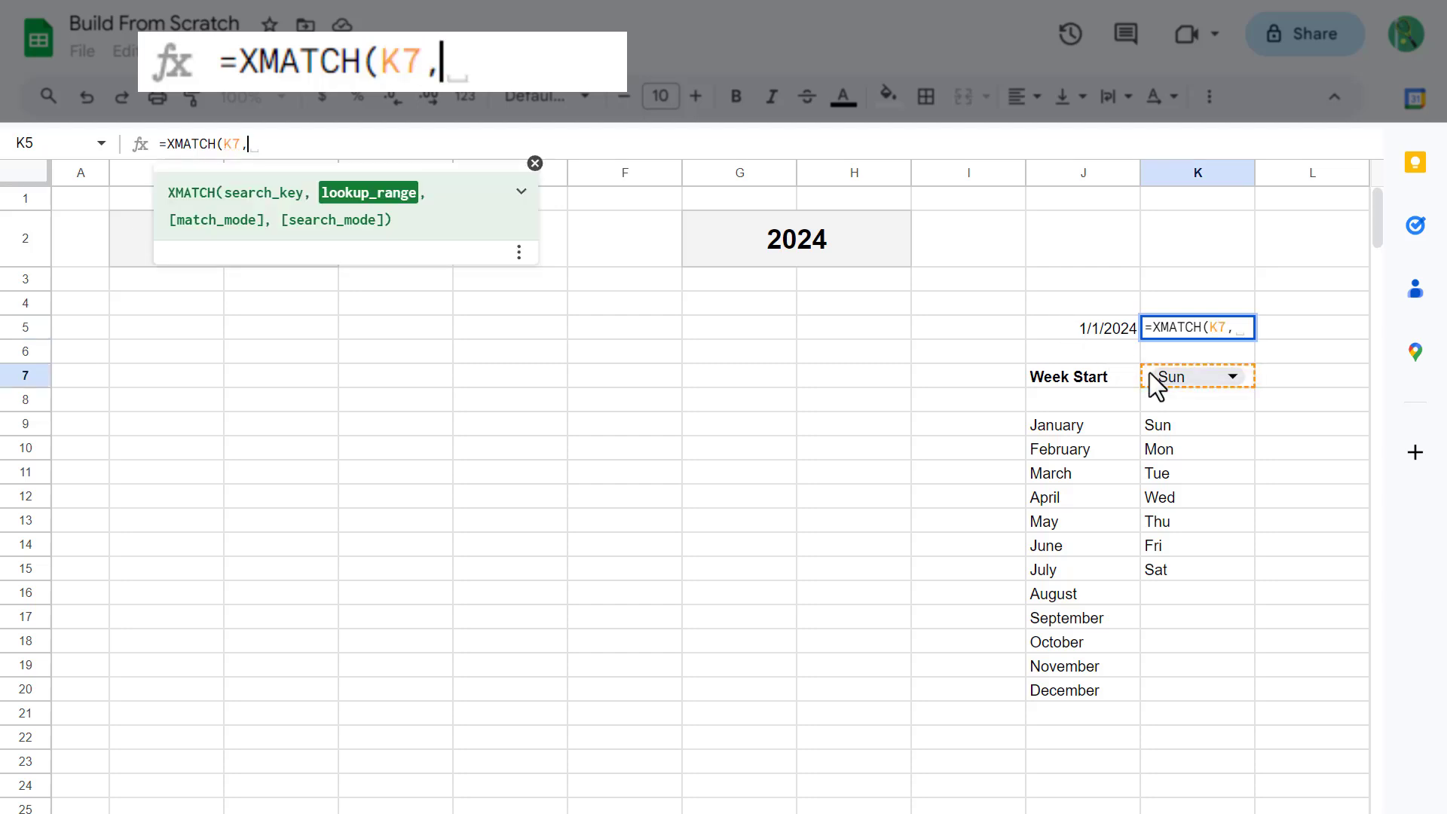
left_click_drag(1182, 423, 1196, 562)
type(")")
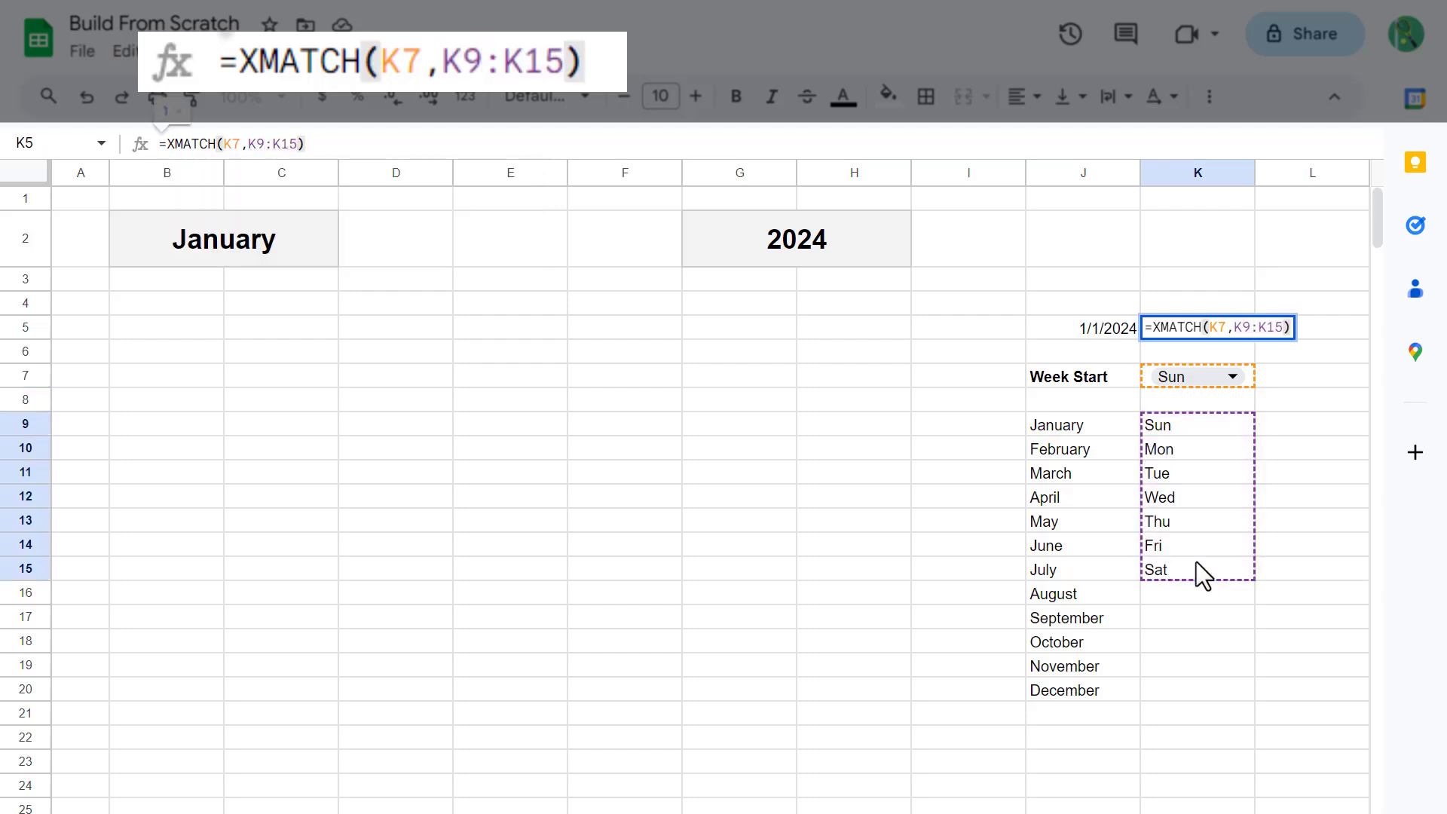
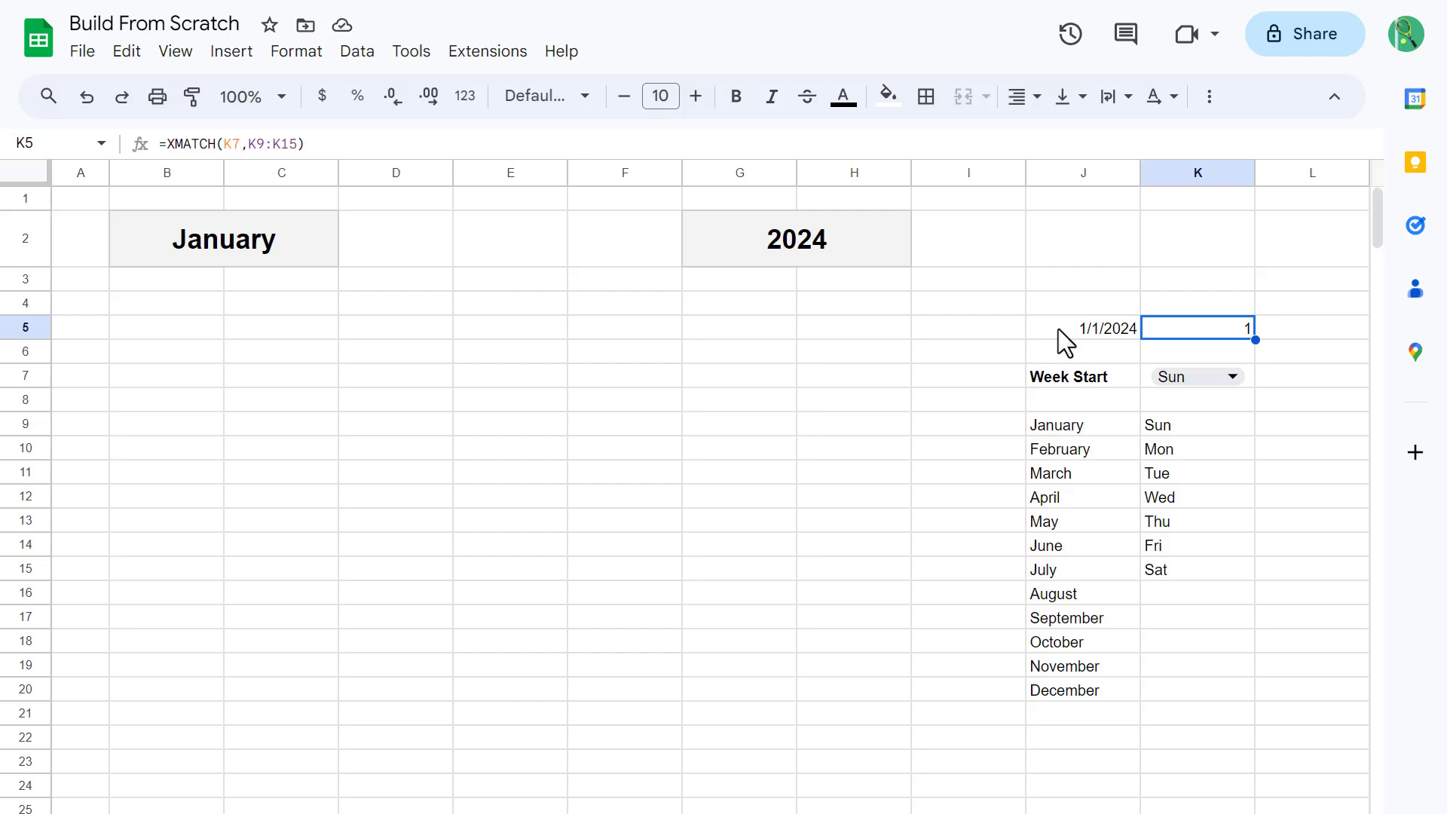
Step: Name cell J5 startDate as a named range
left_click(1058, 329)
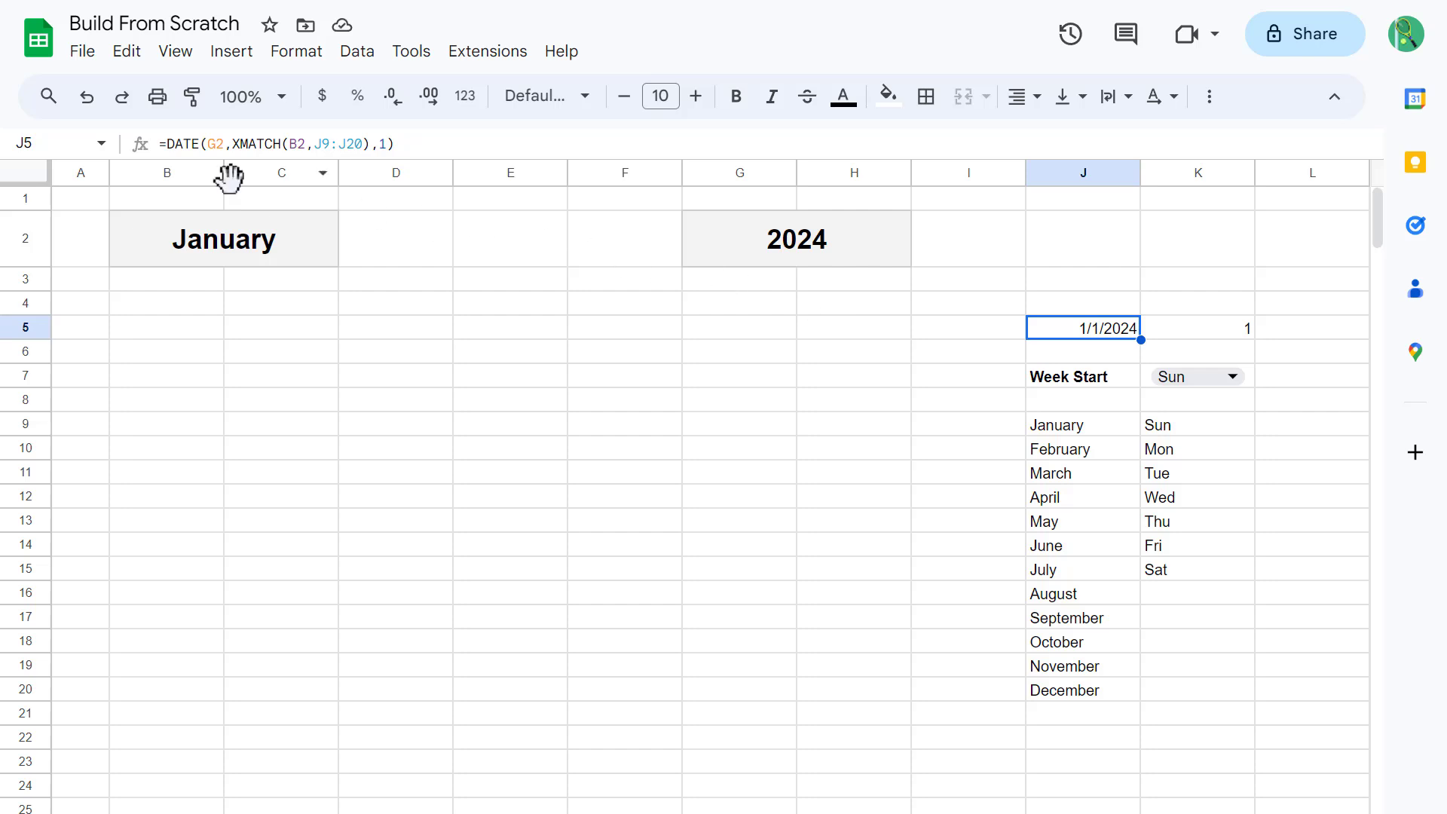
left_click(70, 149)
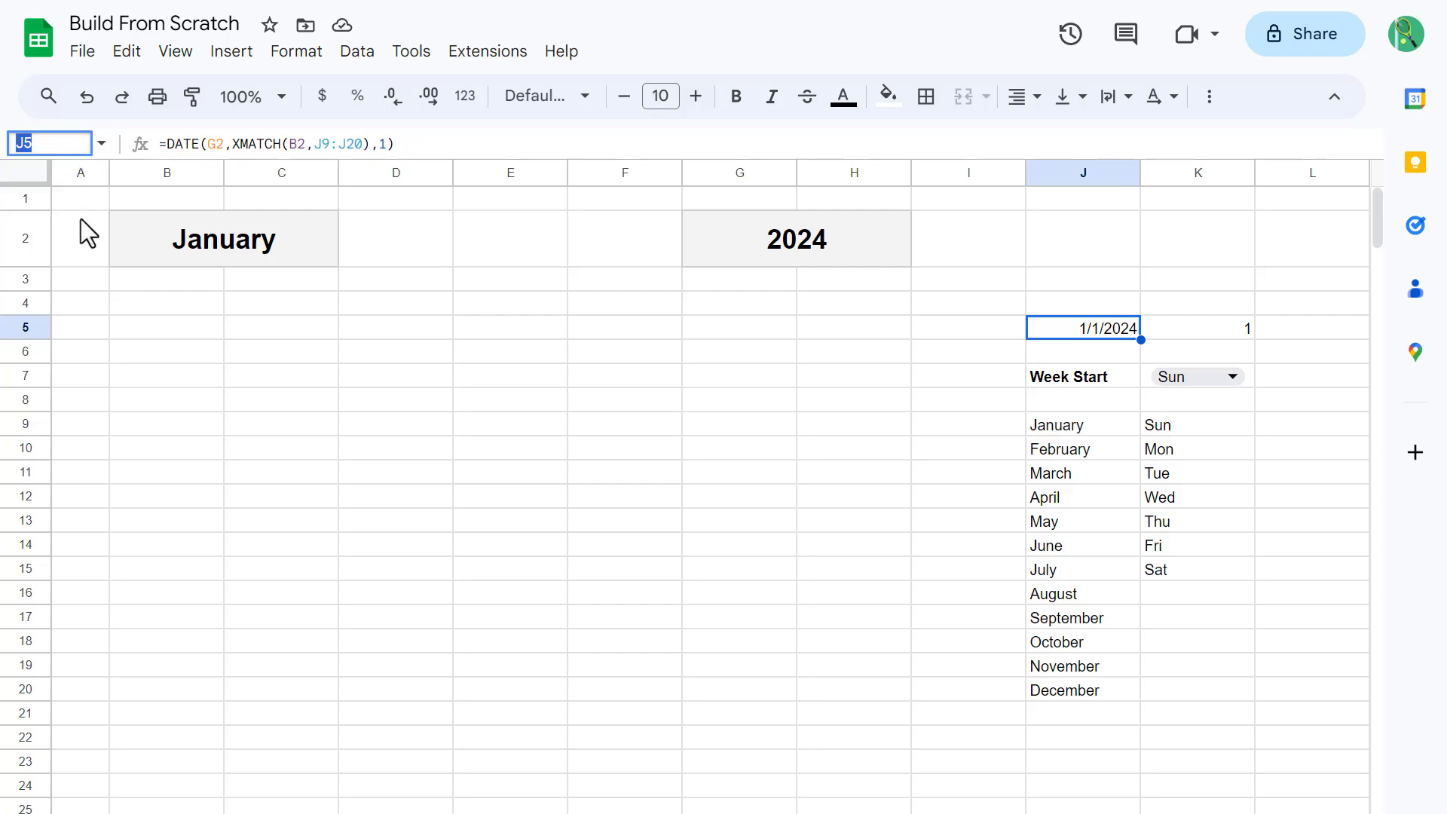
type("startDate")
key("Return")
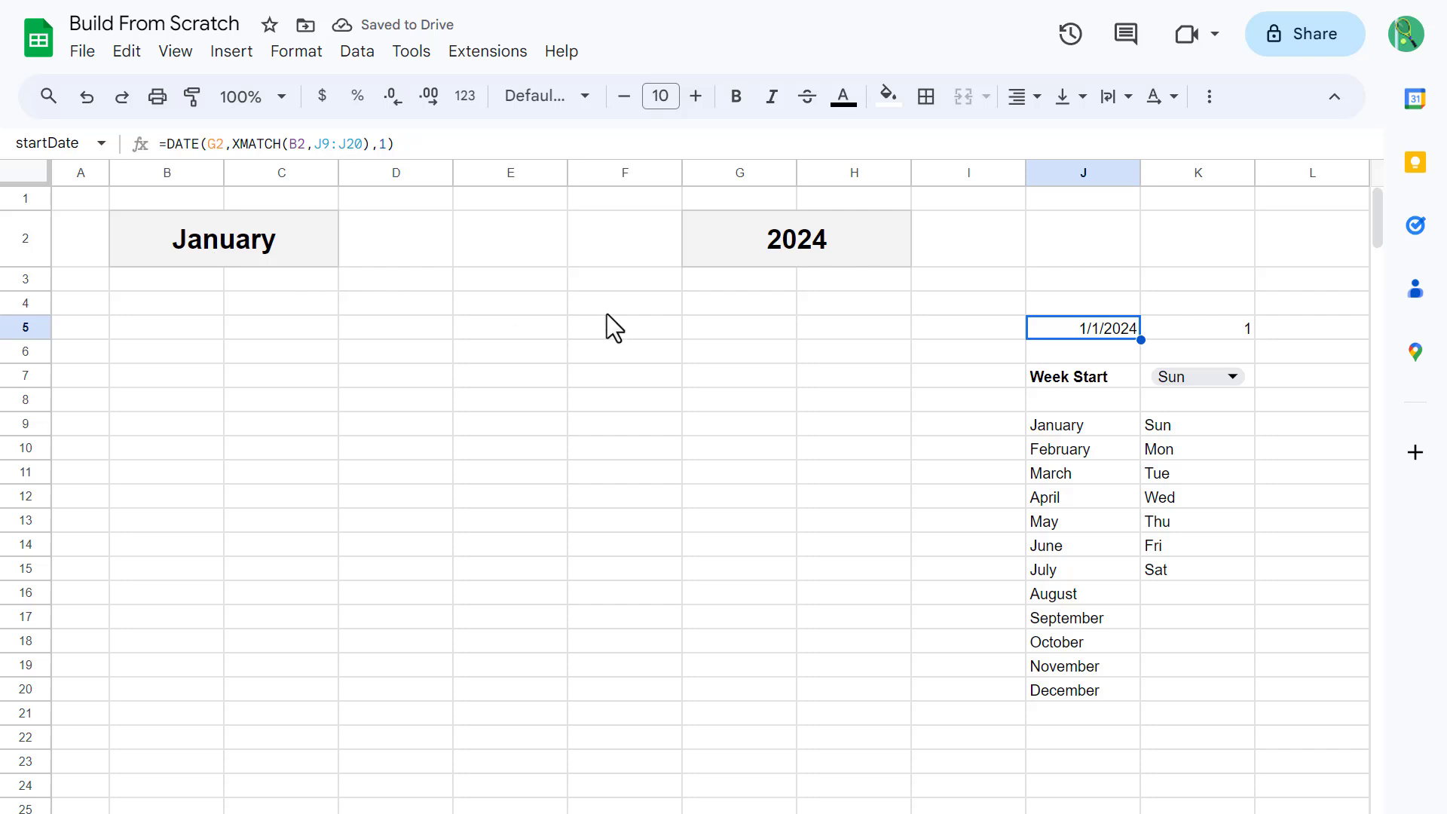
Step: Name cell K5 weekStart as a named range and check the list of named ranges
left_click(1215, 330)
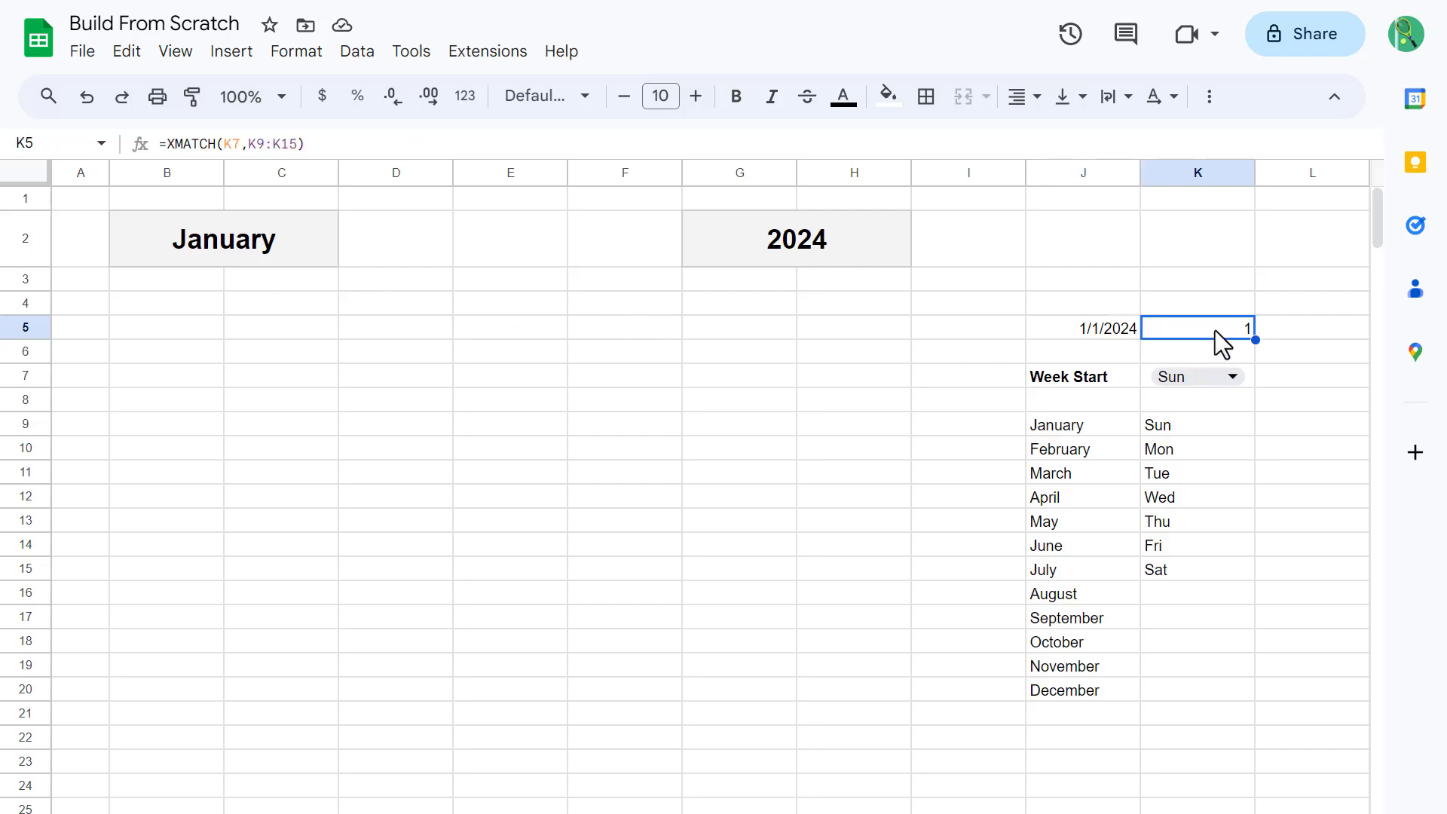
left_click(71, 140)
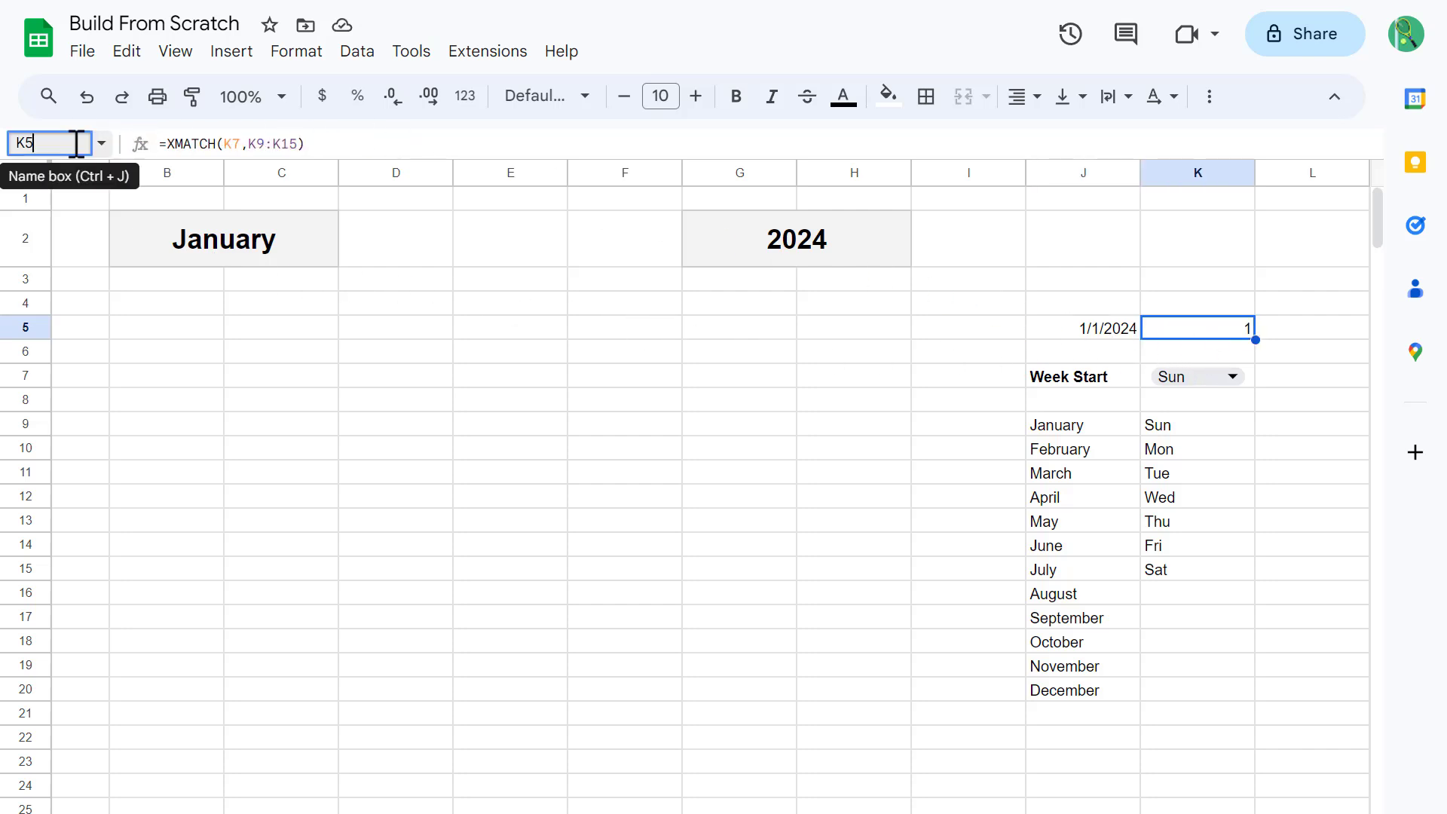
type("week")
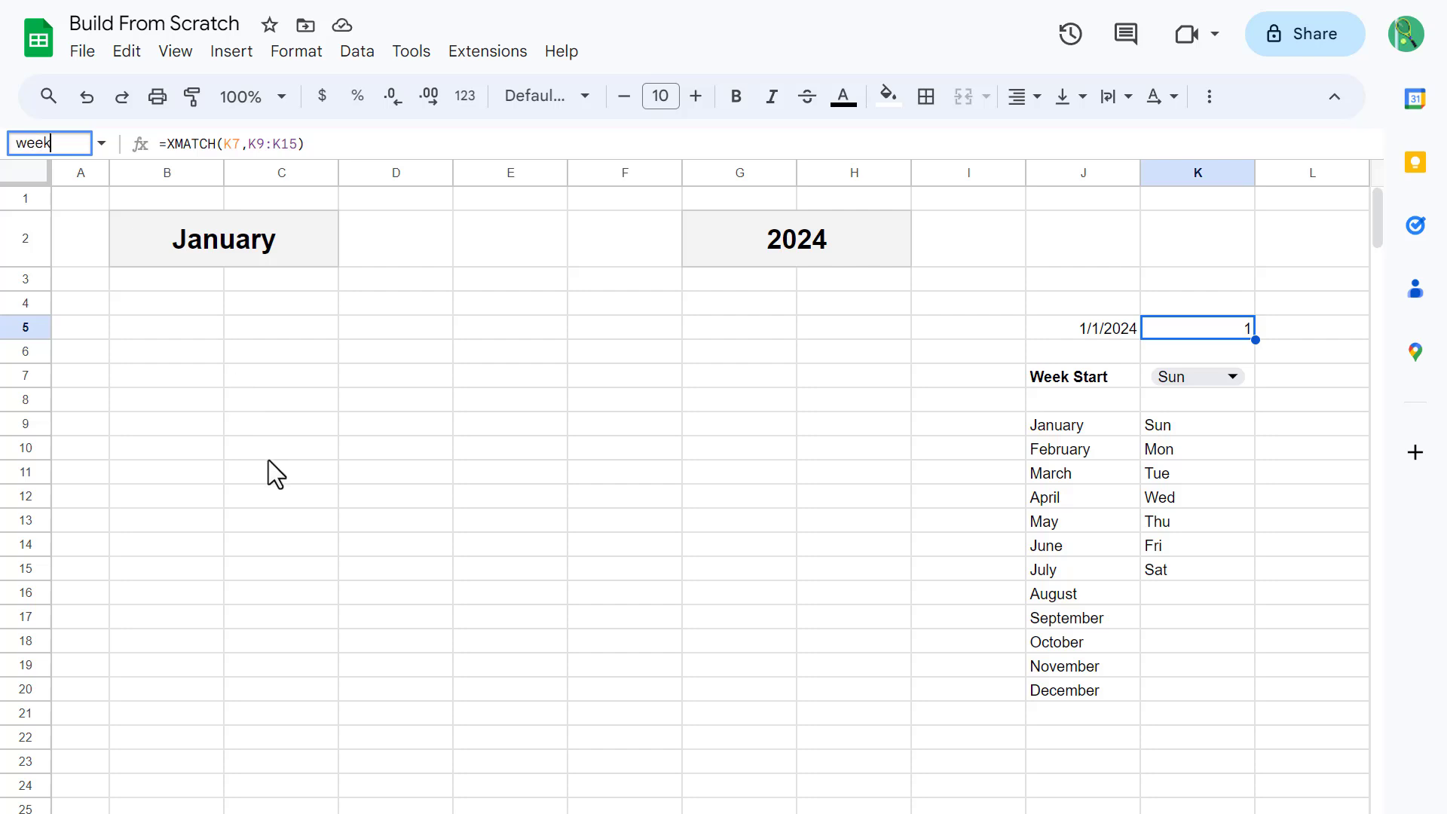
type("Start")
key("Return")
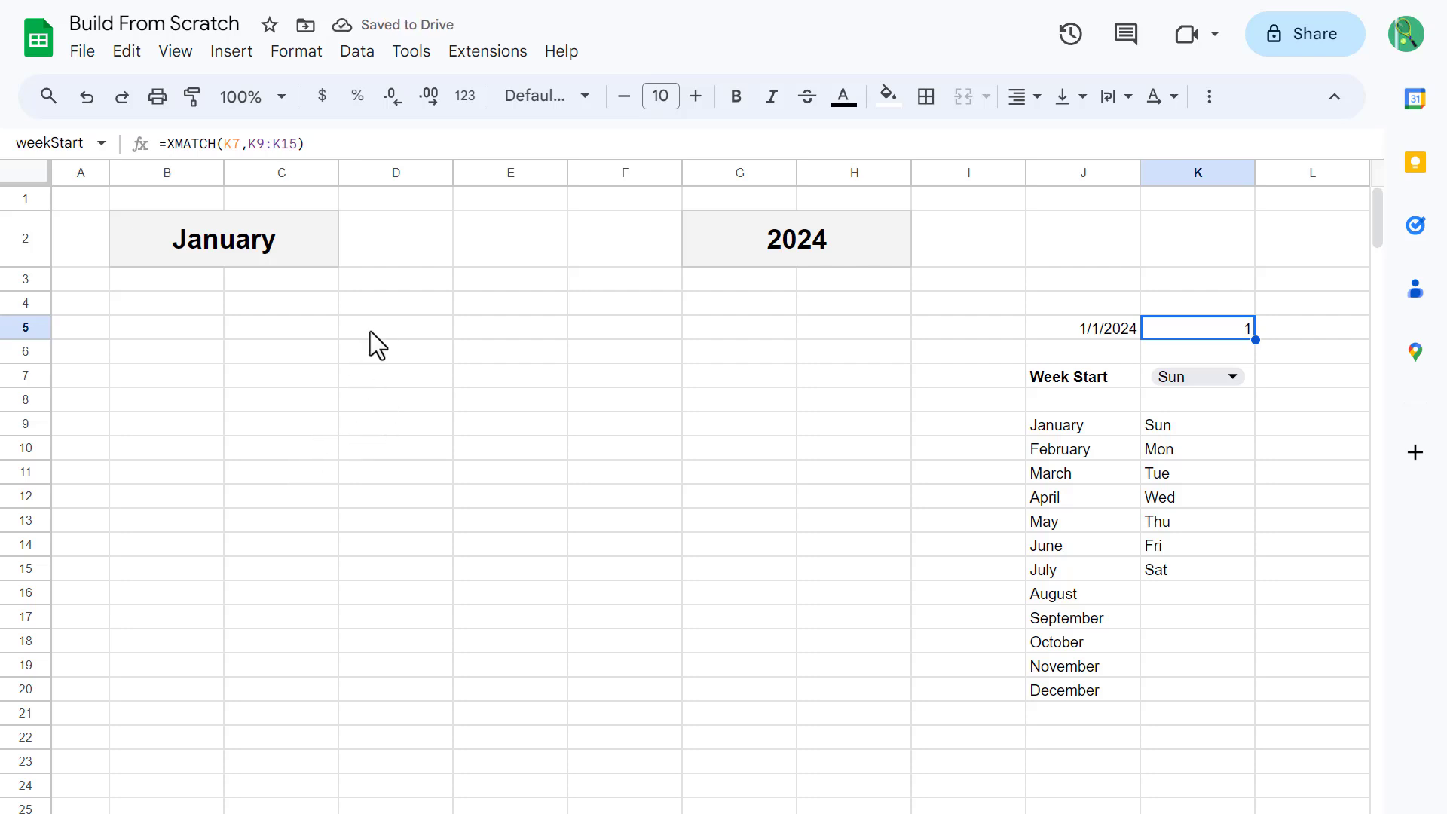
left_click(102, 143)
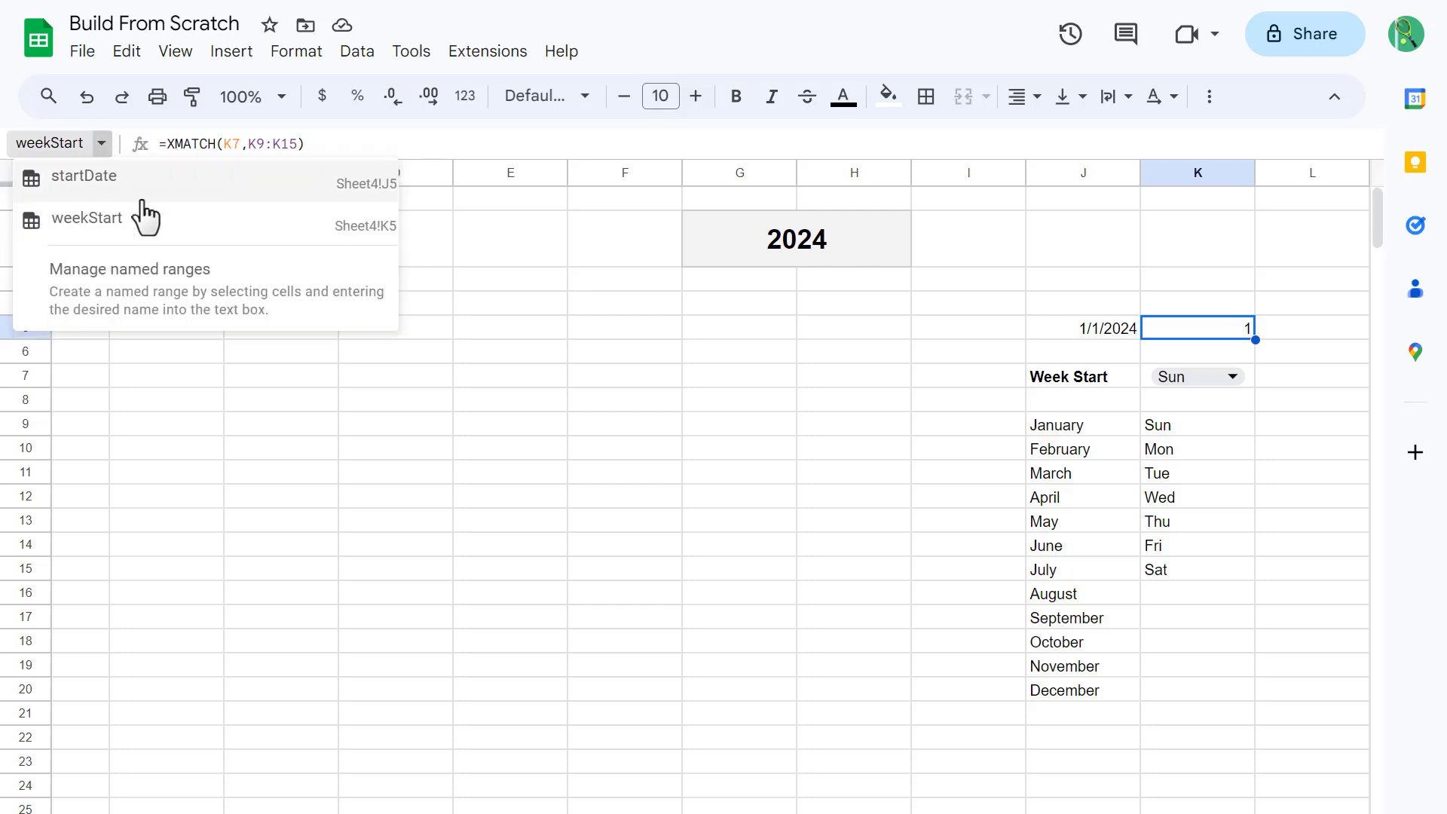
left_click(103, 144)
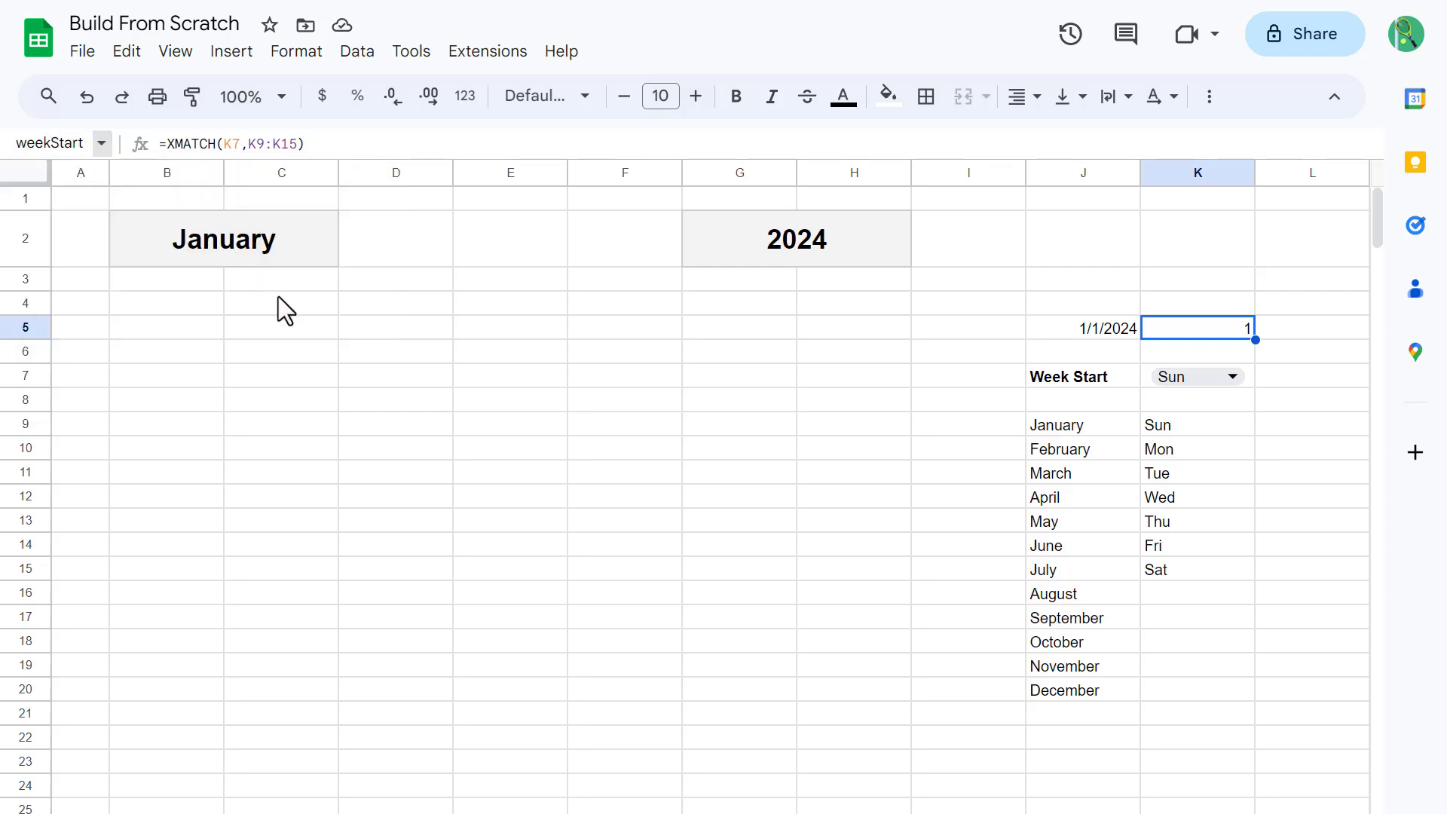
Step: Enter =weekStart in cell B4, referencing the named range
left_click(175, 304)
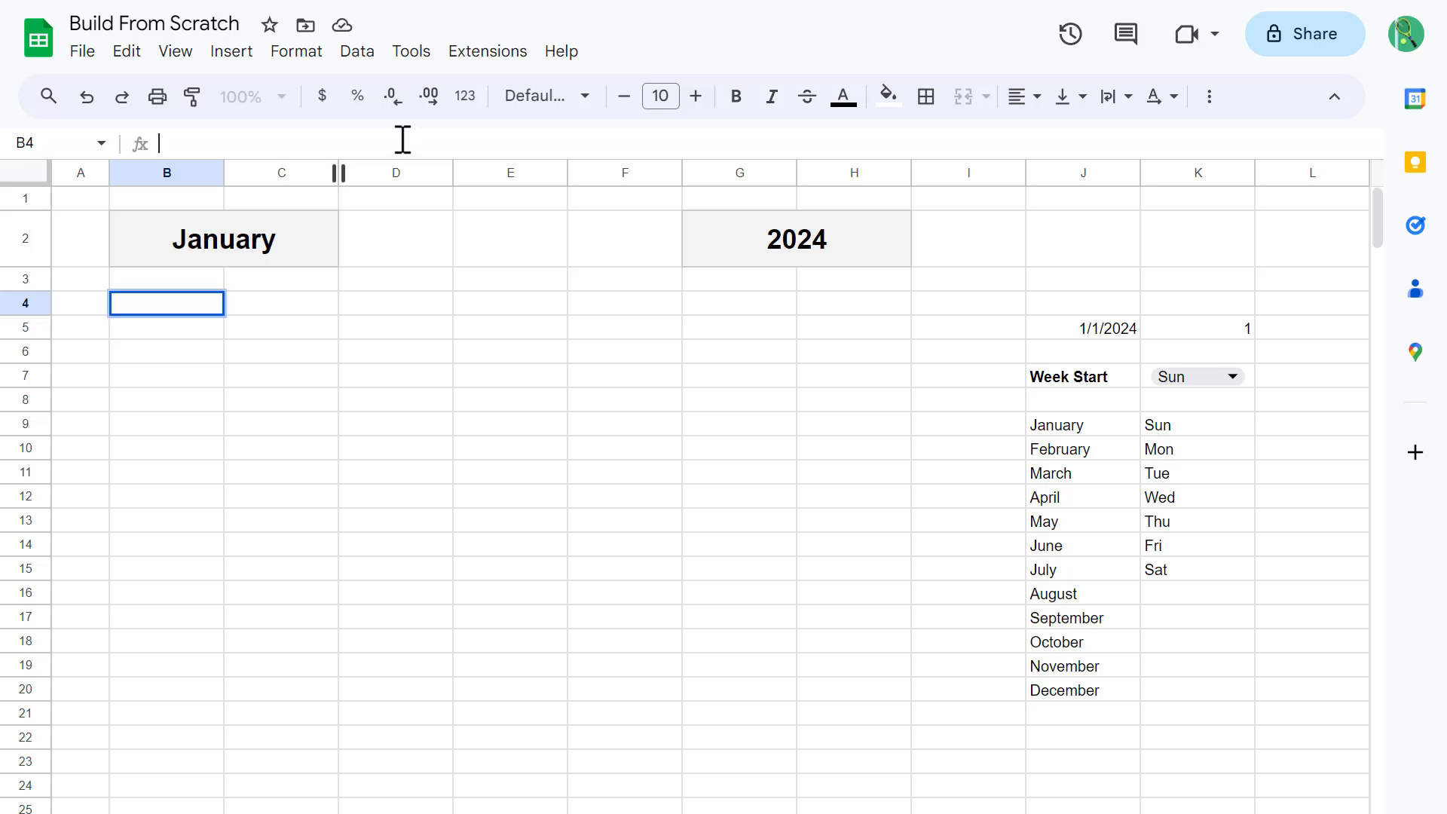
type("=")
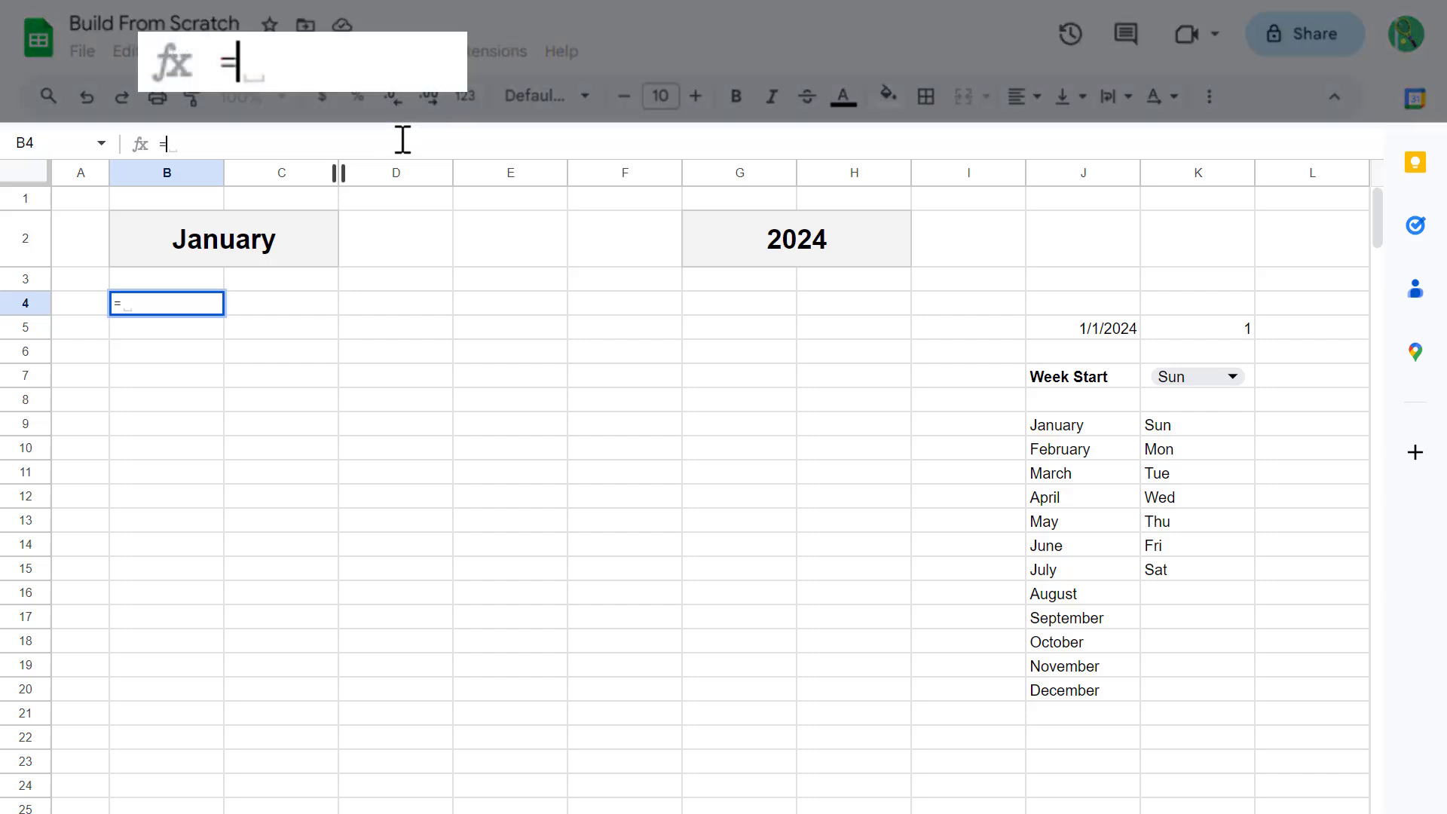
type("week")
key("Down")
key("Down")
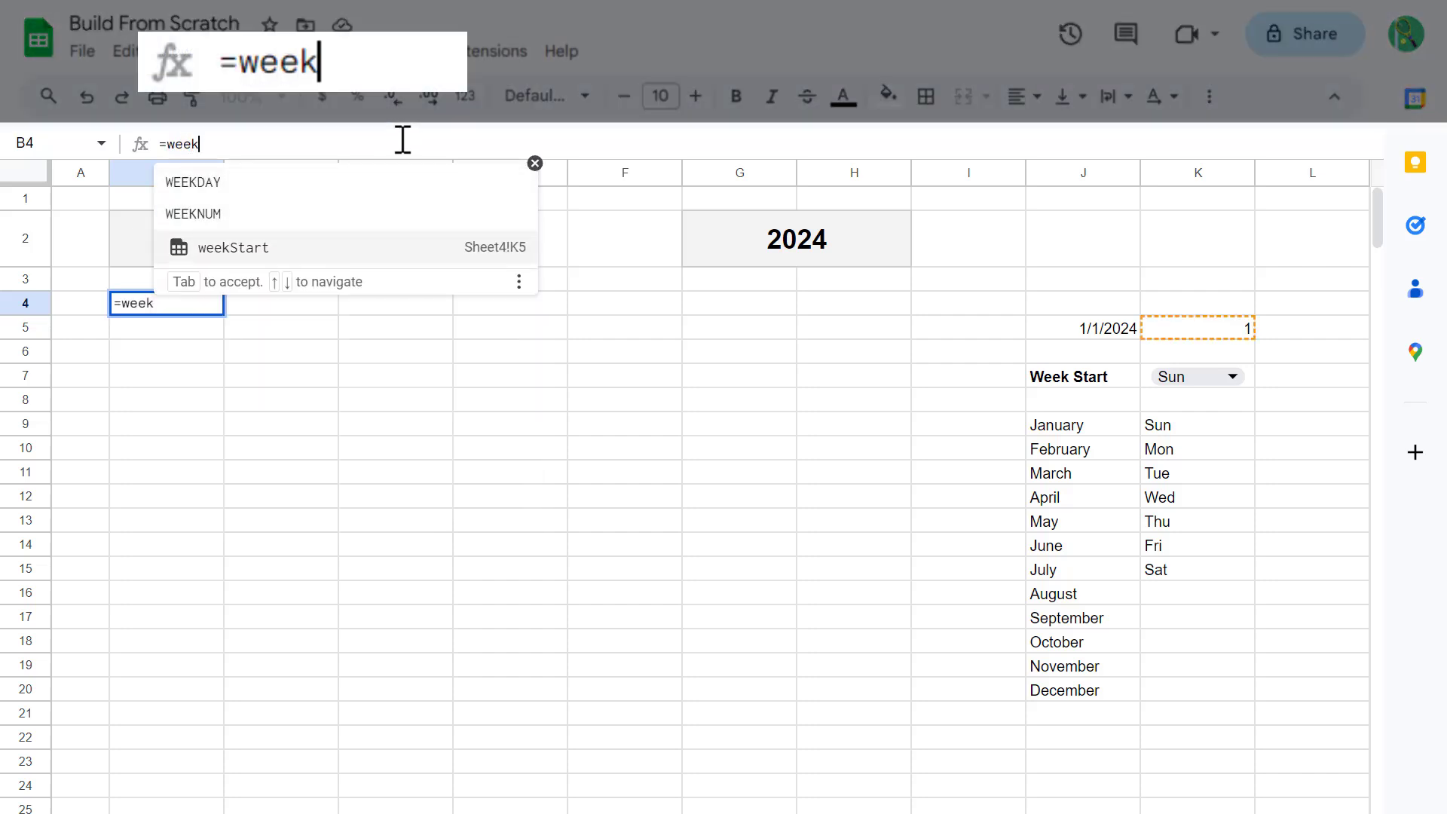
key("Tab")
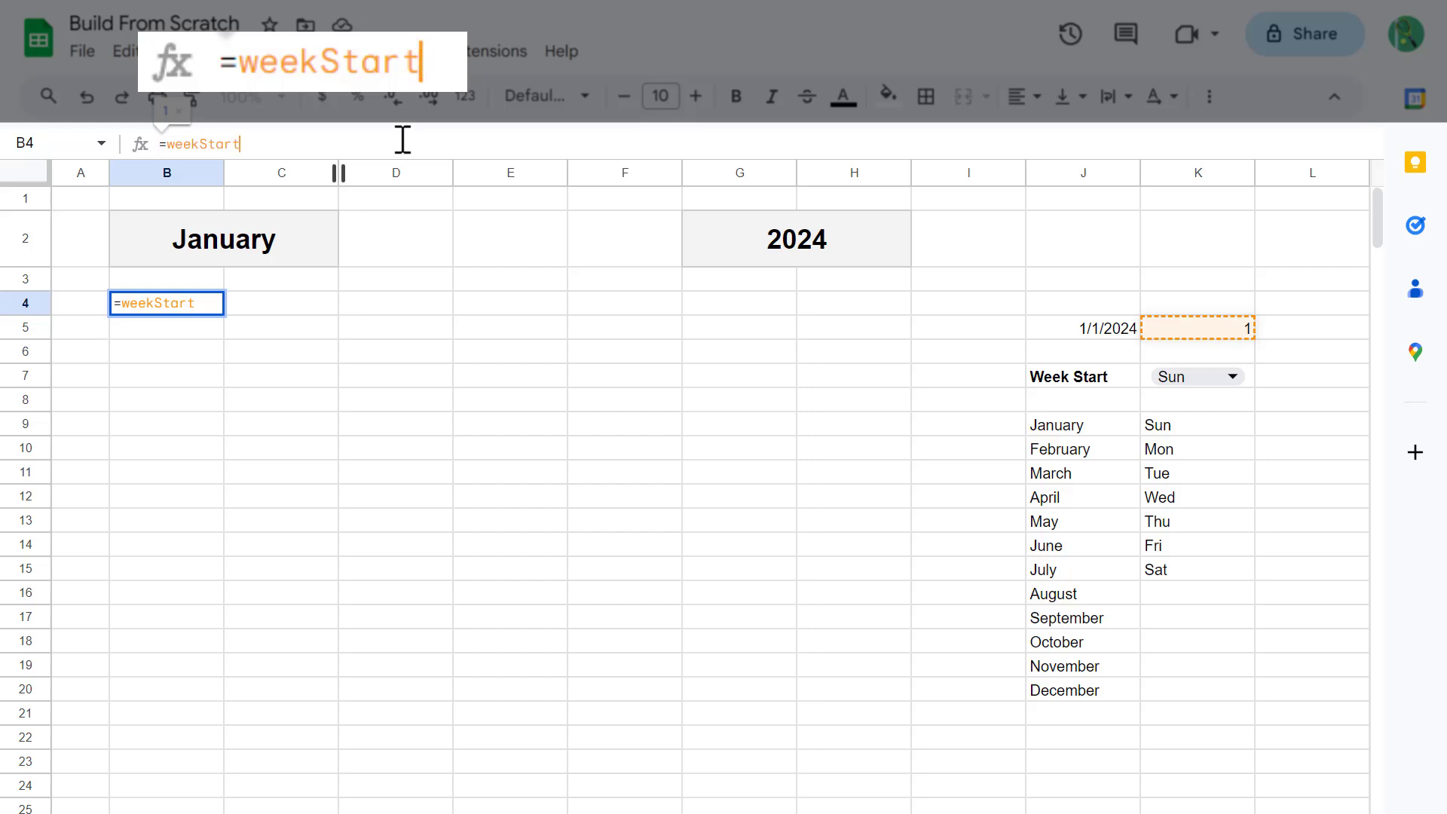
key("Return")
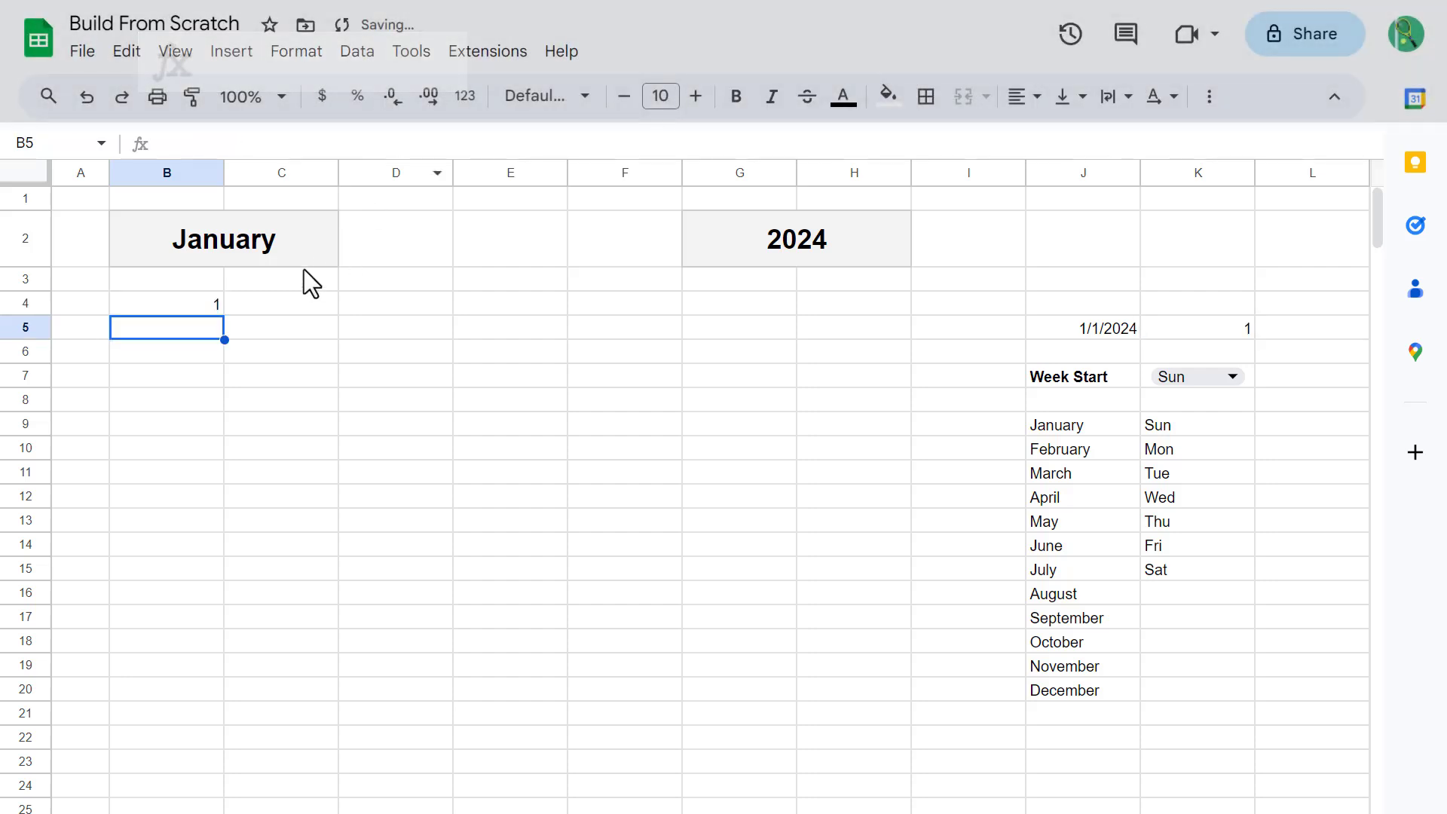
Step: Enter =IF(B4=7,1,B4+1) in cell C4 and fill the formula across through H4
left_click(278, 302)
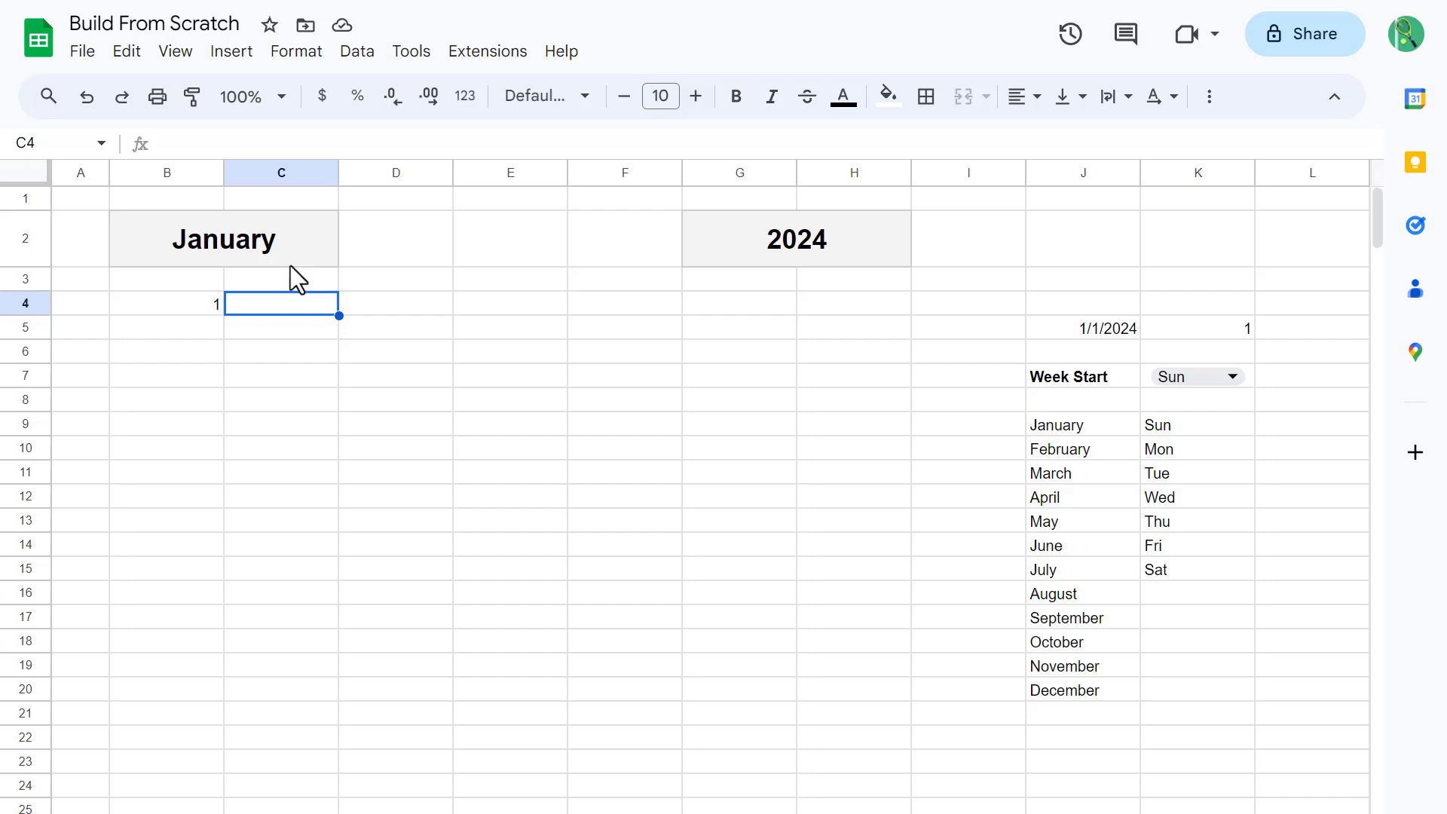
left_click(399, 143)
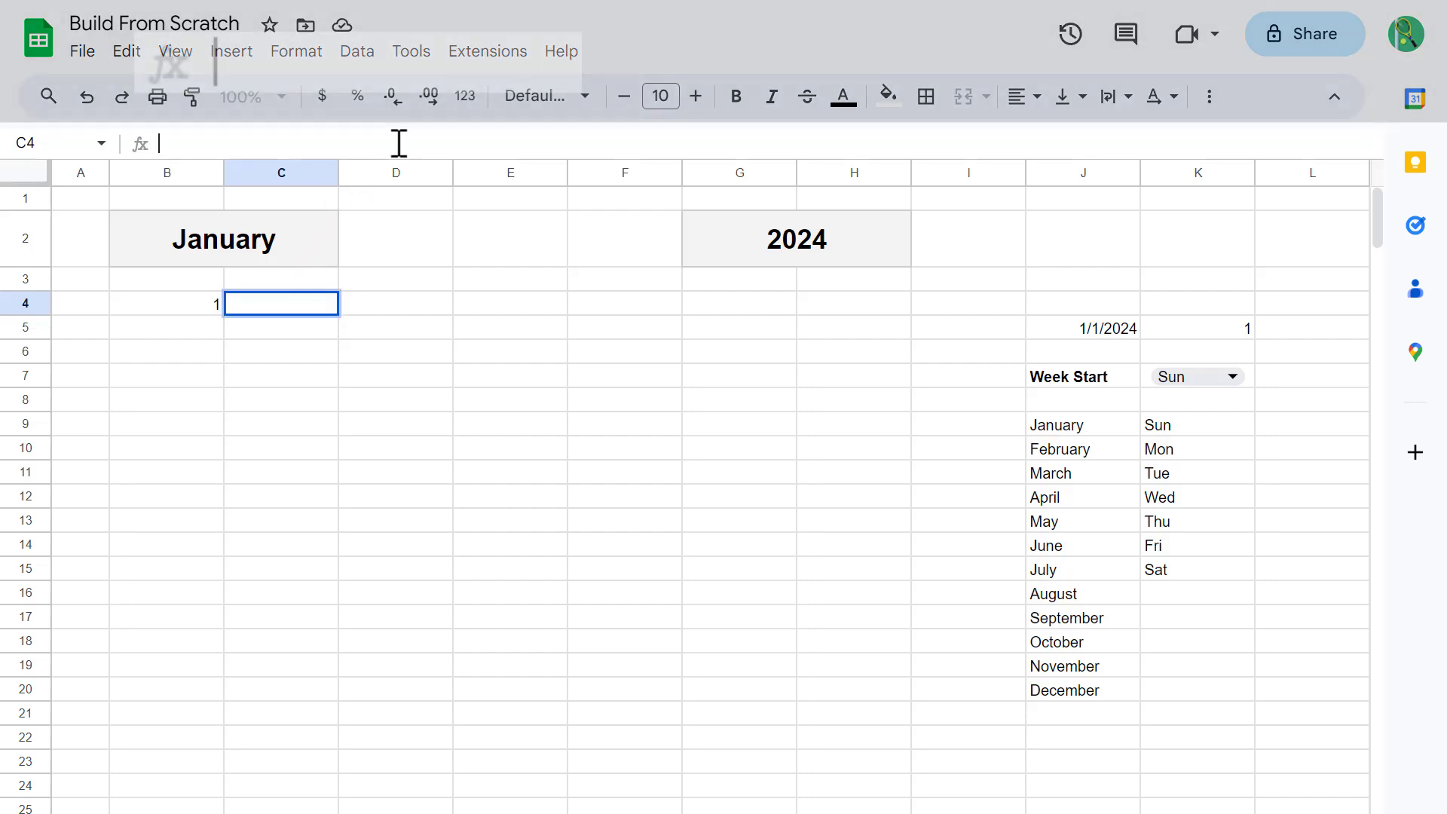
type("=IF(")
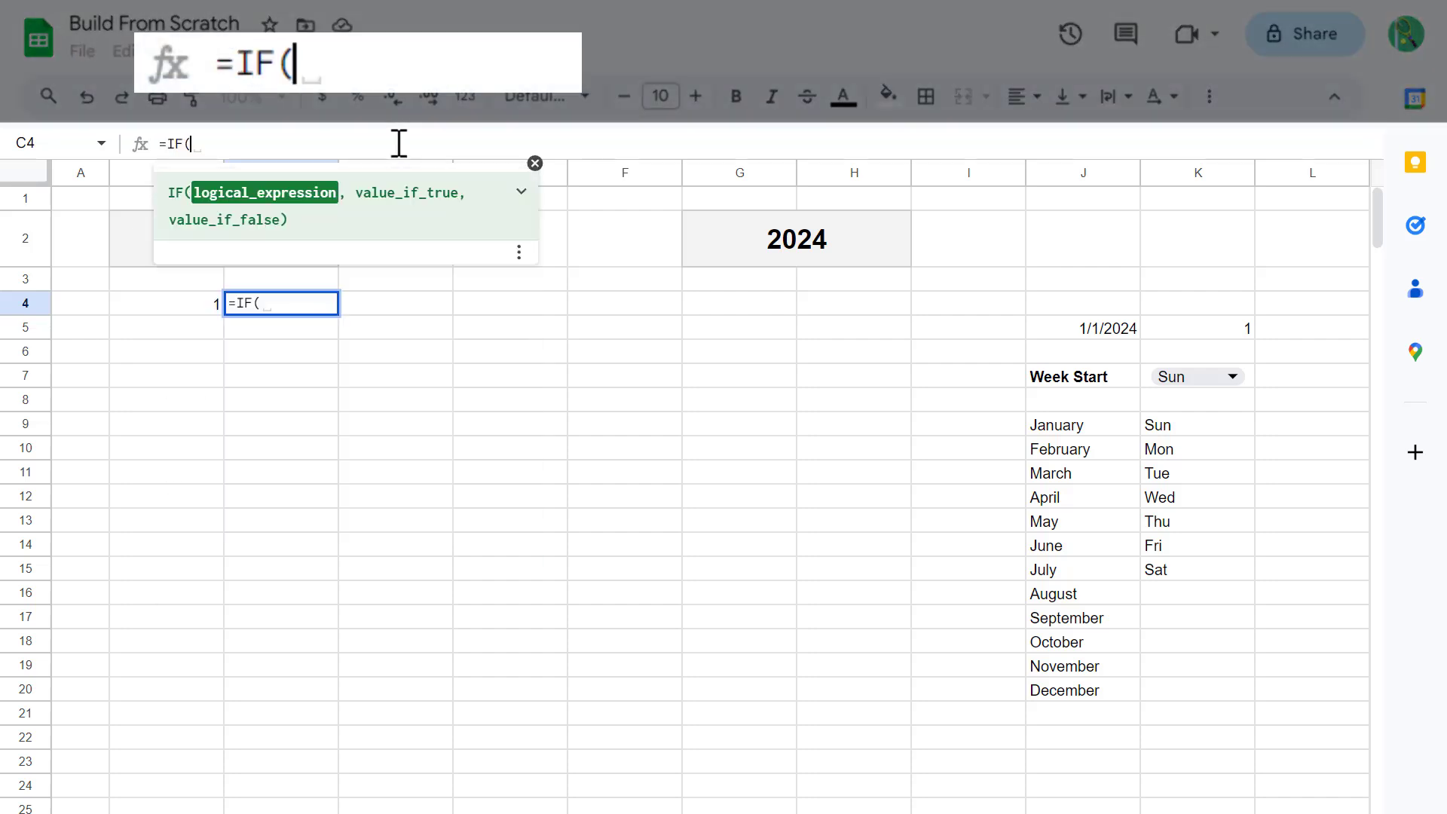
left_click(181, 306)
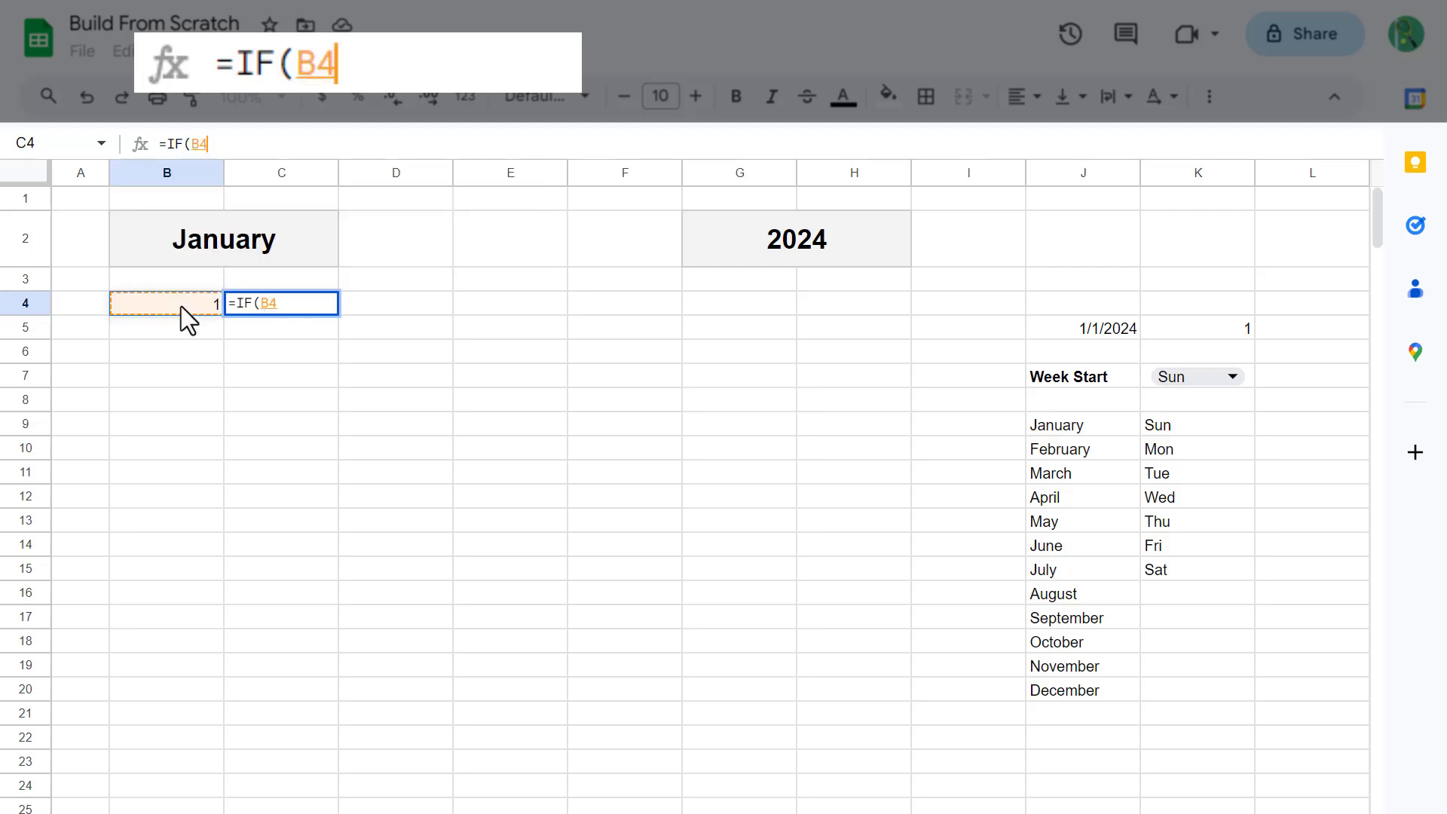
type("=")
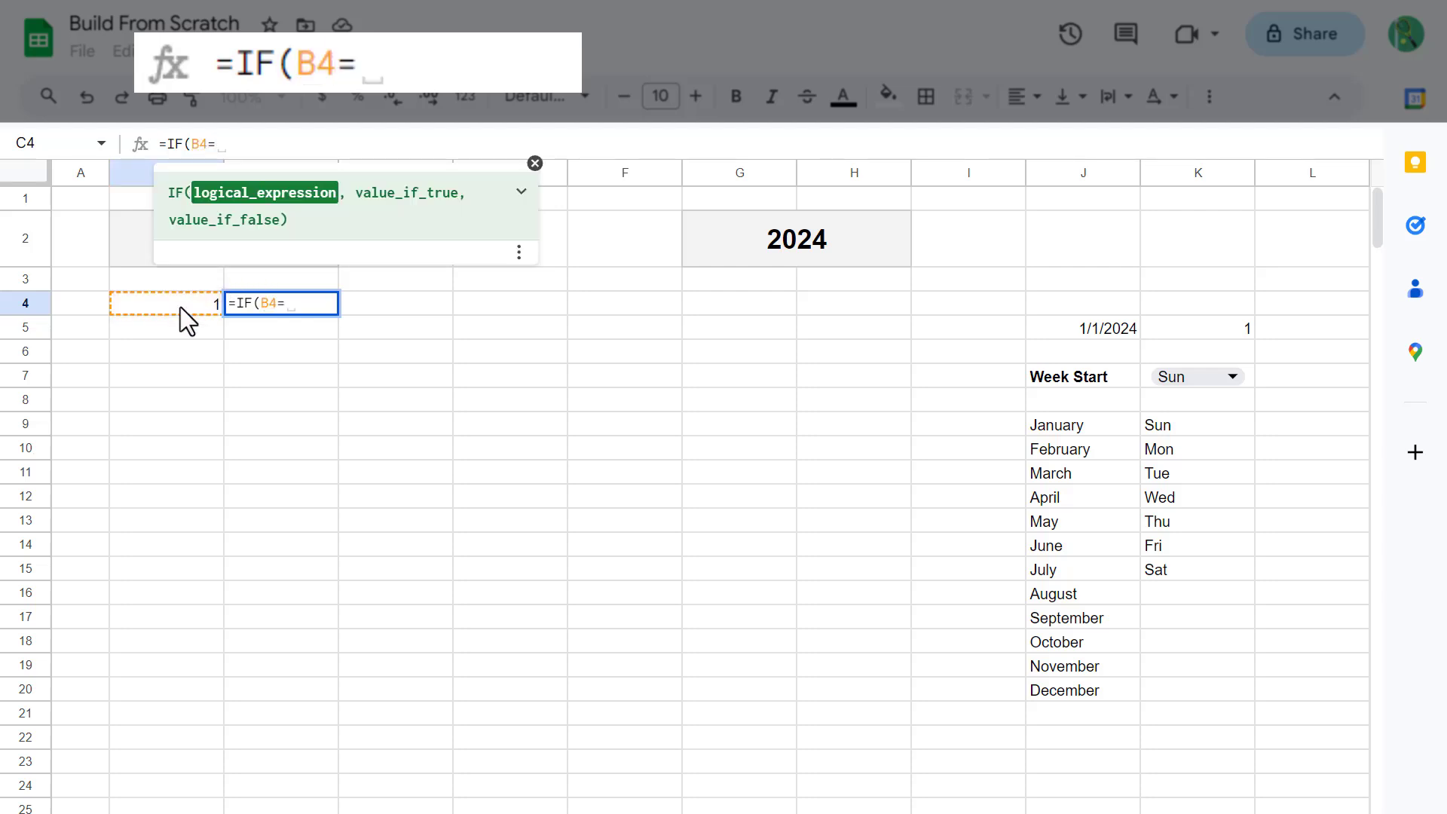
type("7,")
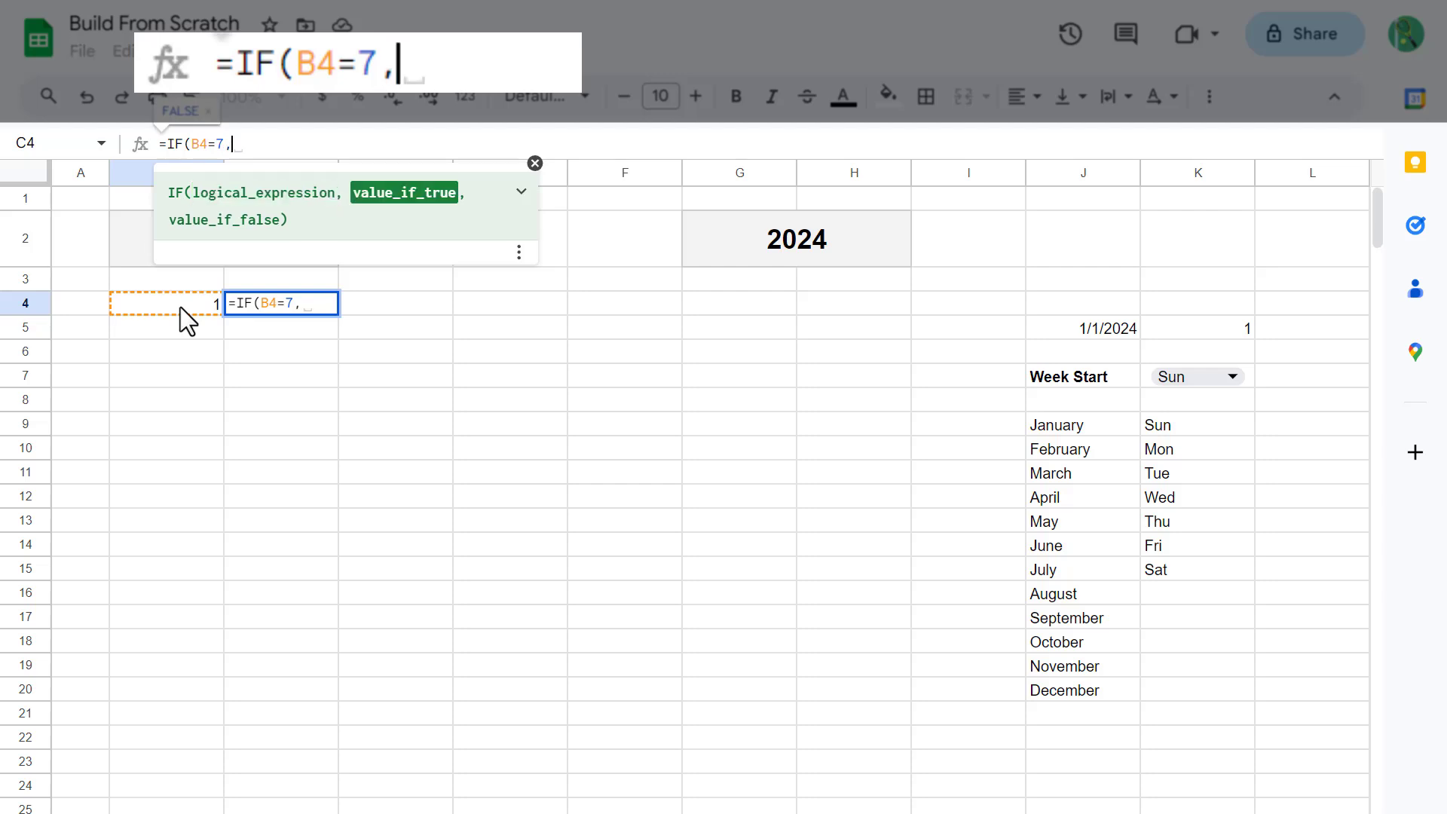
type("1,")
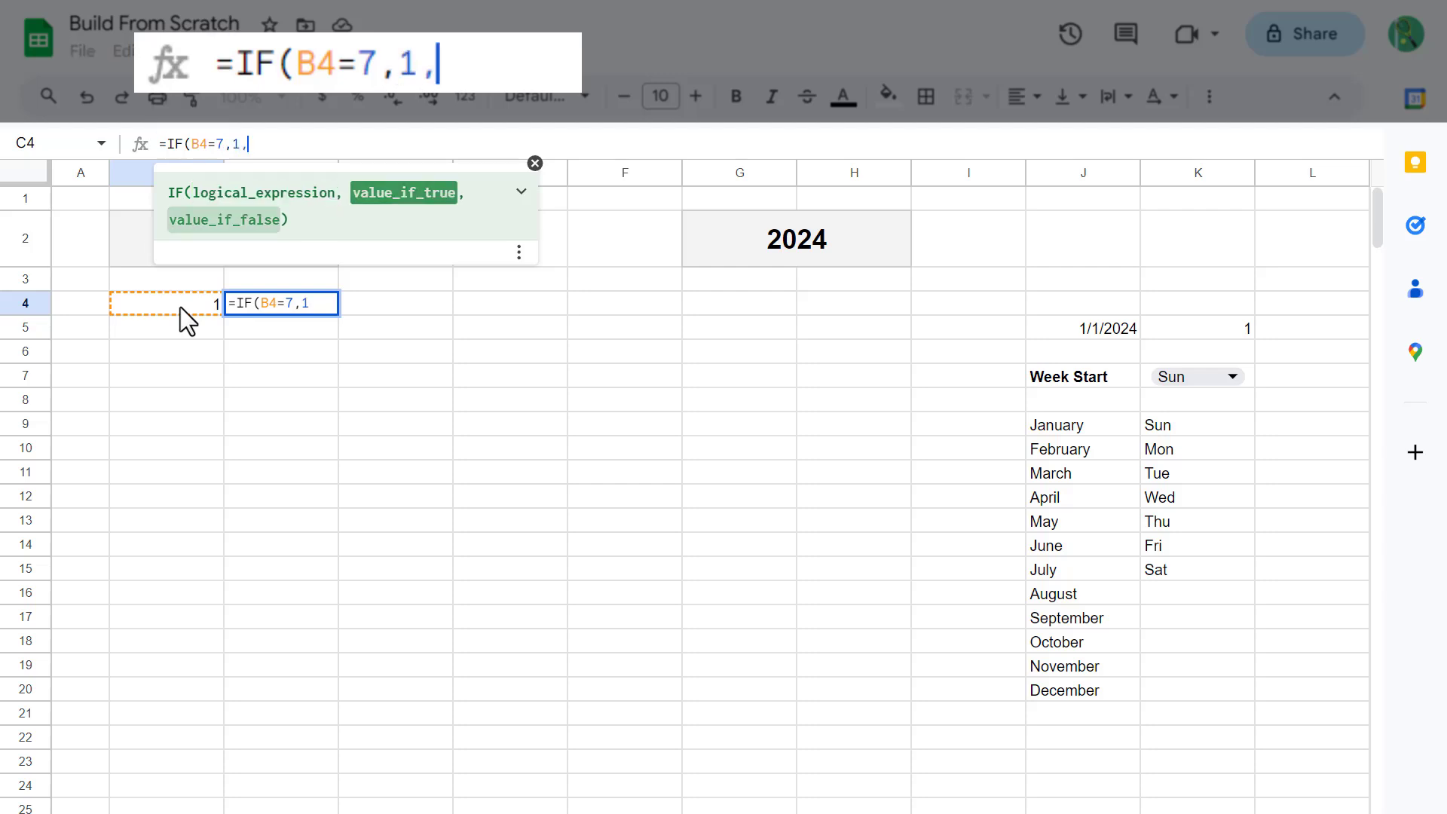
left_click(178, 305)
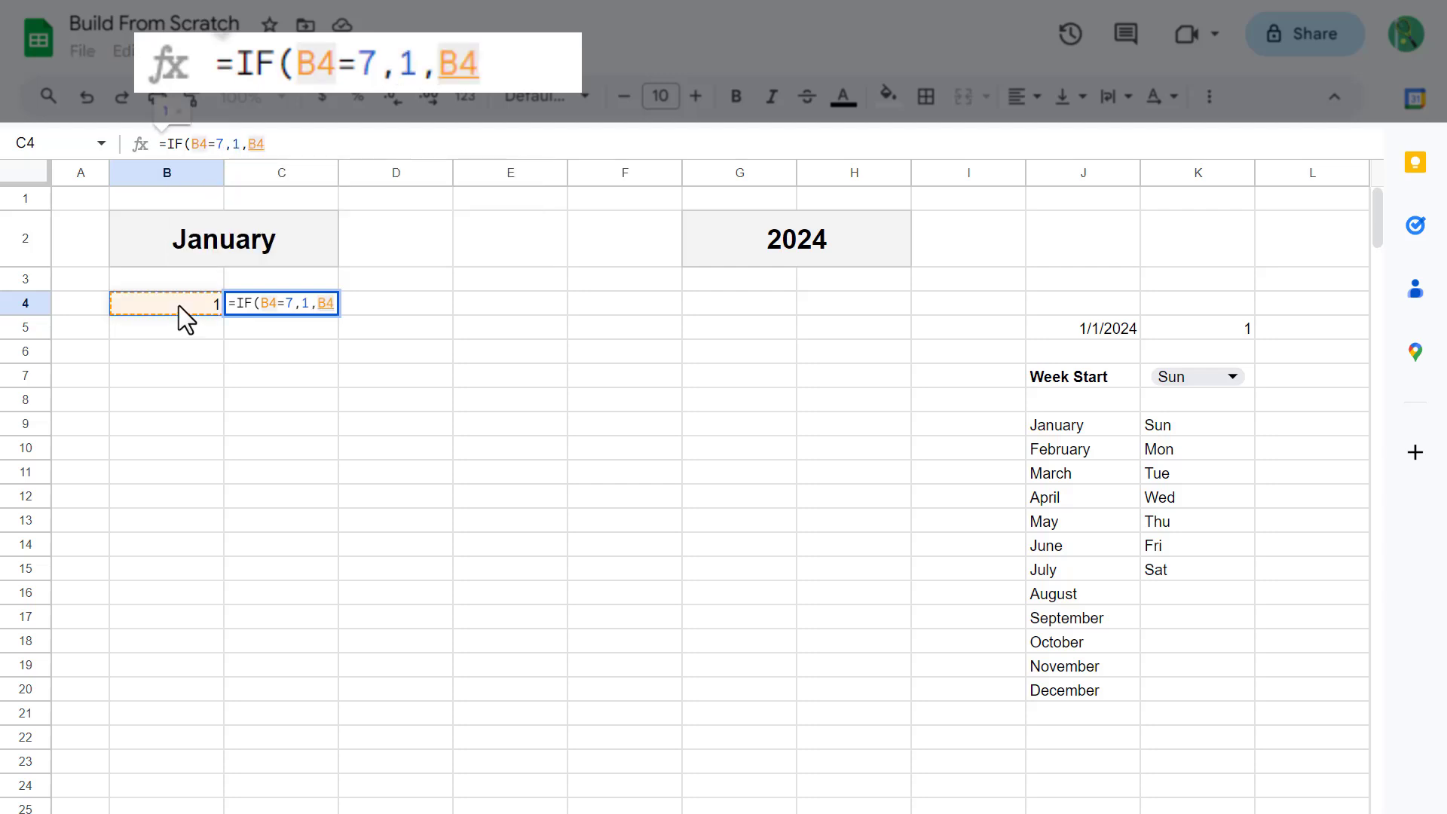
type("+1)")
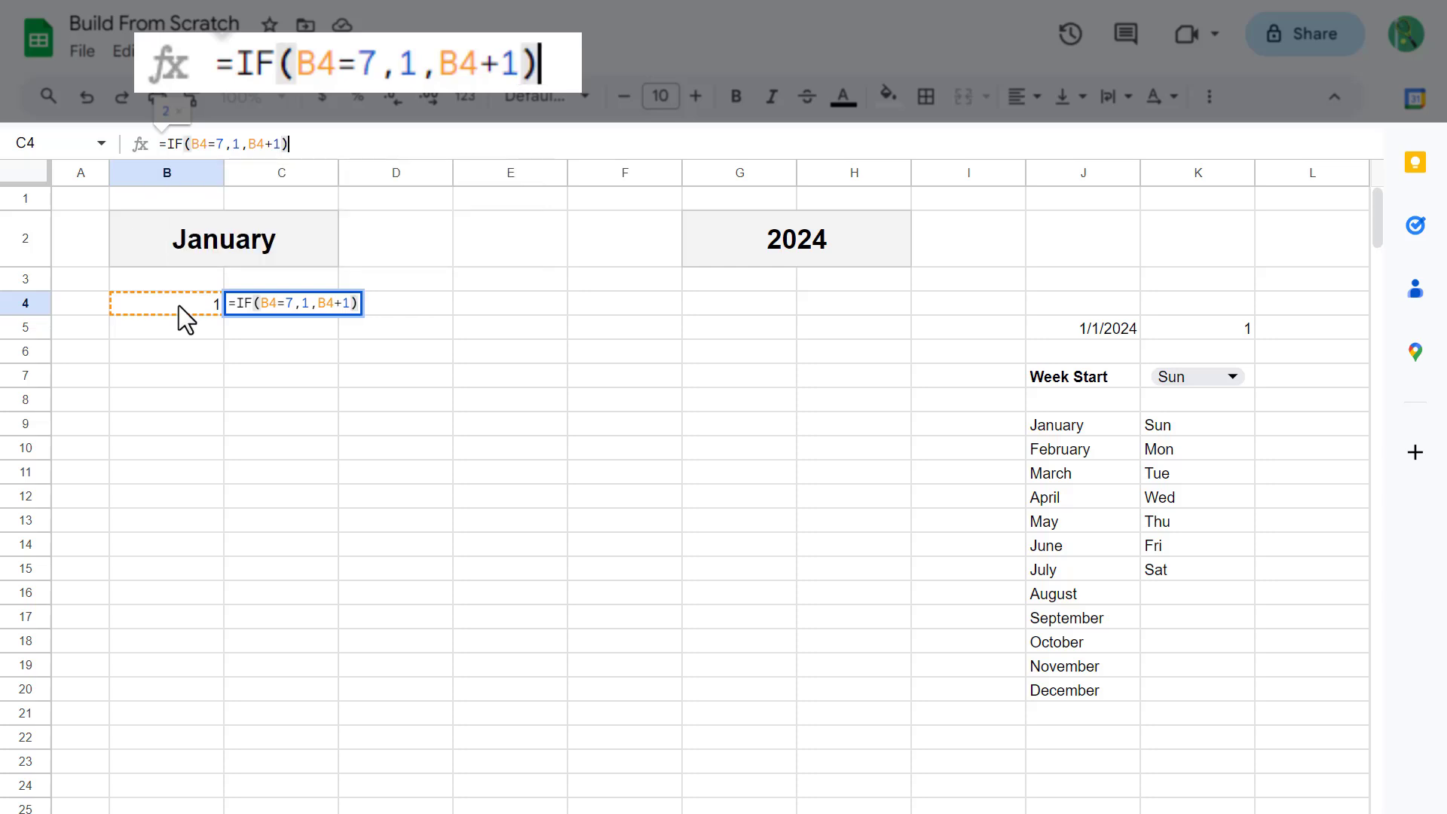
key("Return")
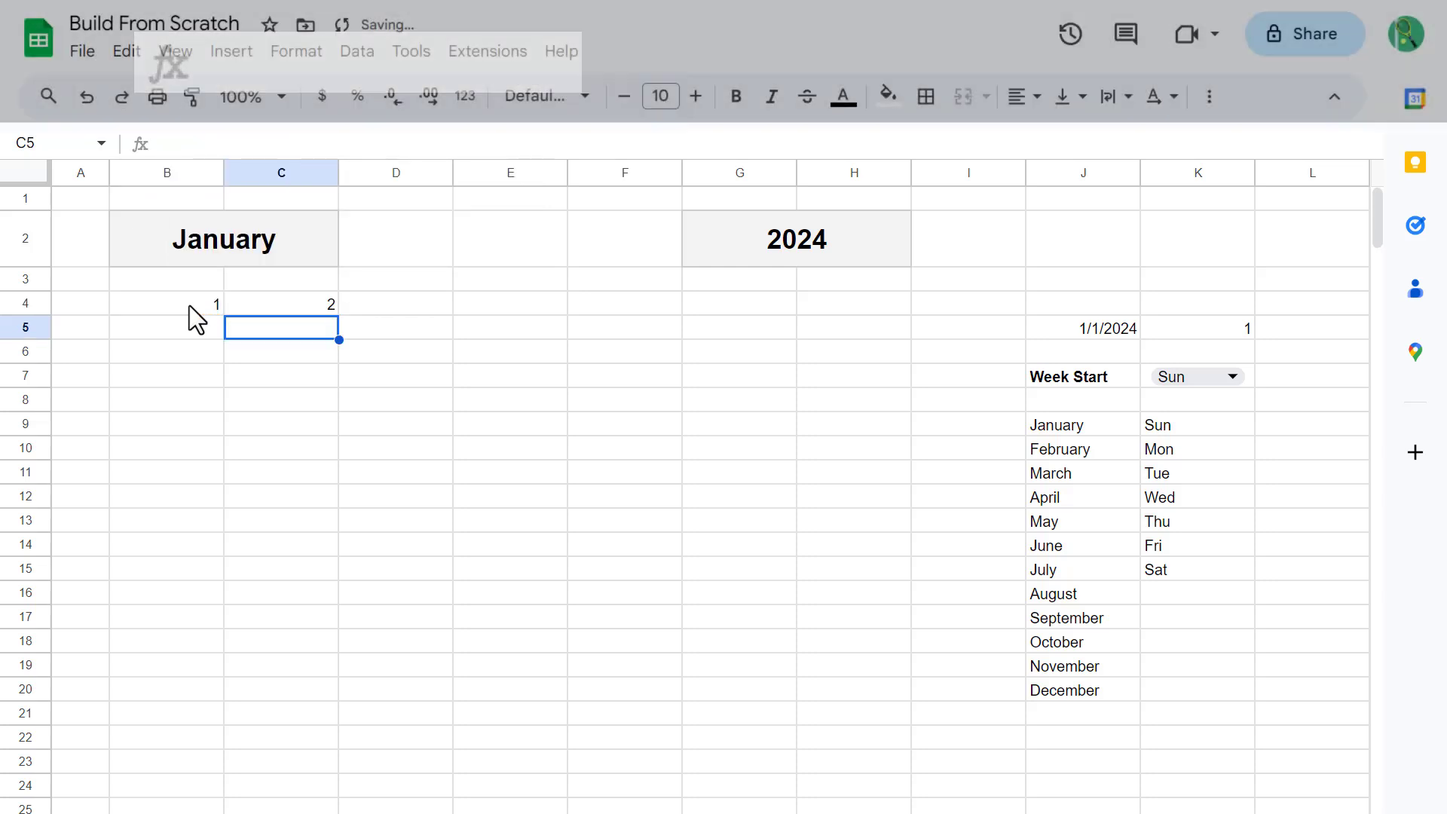
left_click(301, 308)
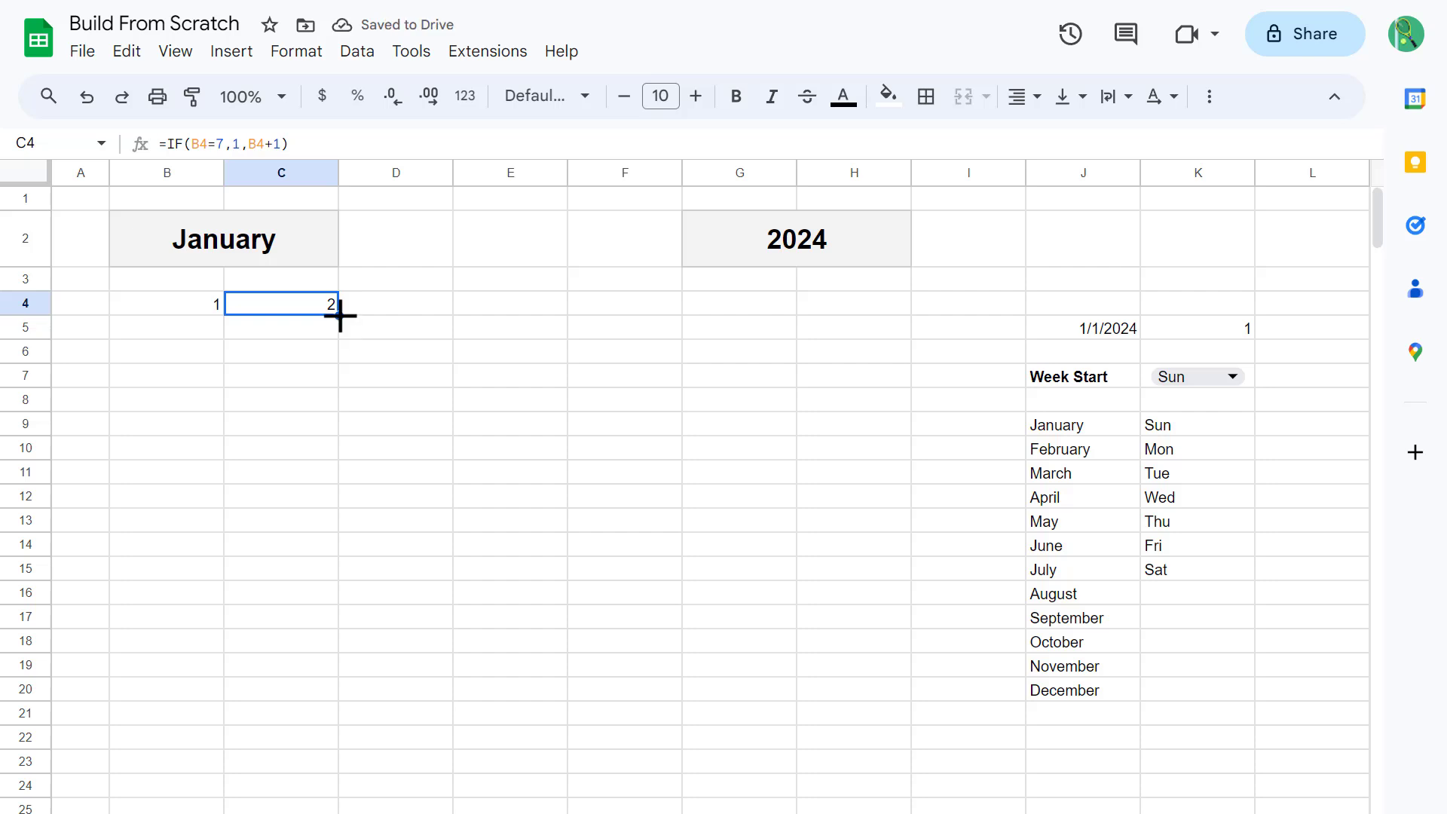
left_click_drag(338, 315, 882, 314)
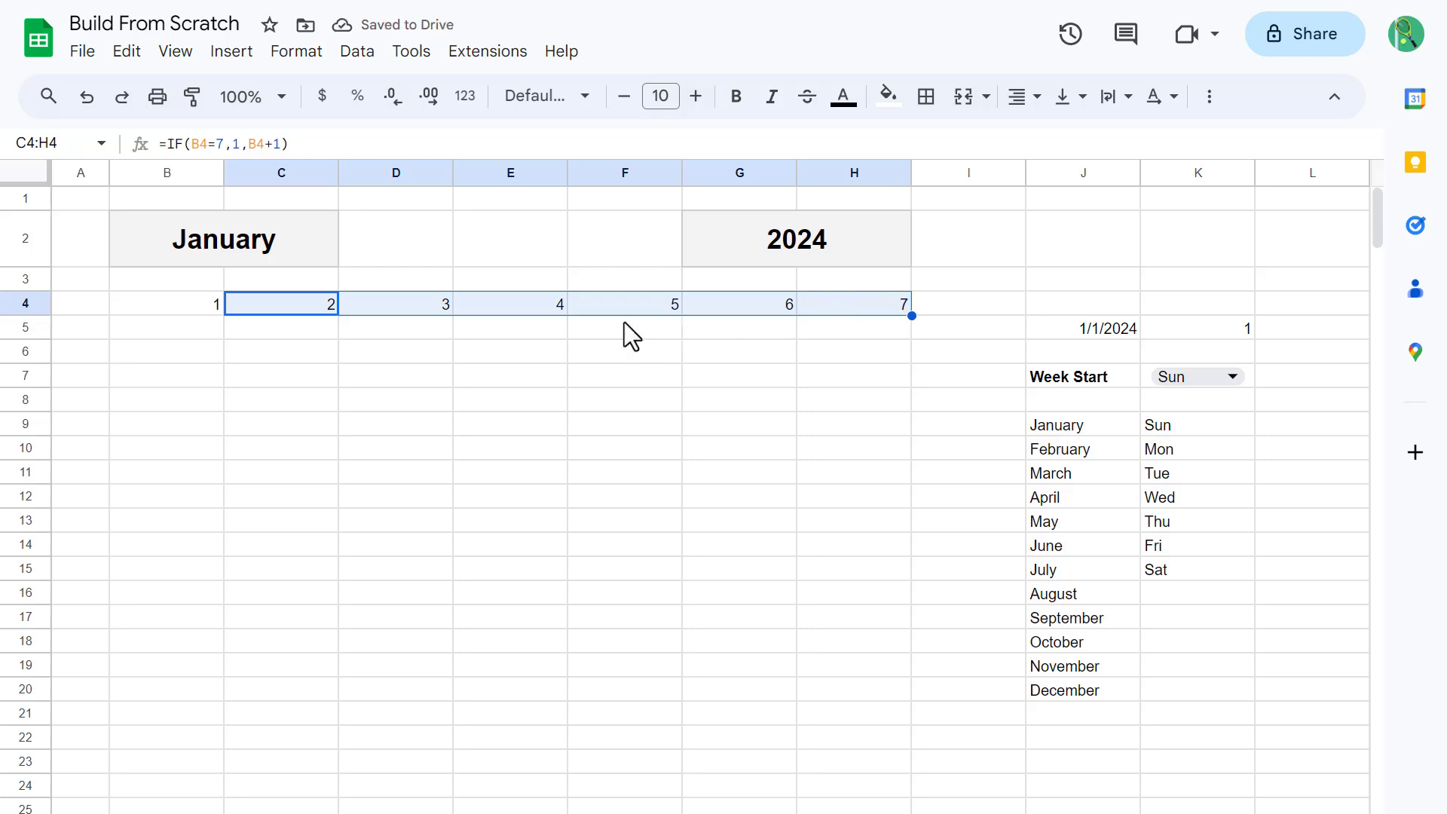
Step: Enter =INDEX($K$9:$K$15,B4) in cell B5 and fill the formula across through H5 to produce the weekday headers
left_click(193, 330)
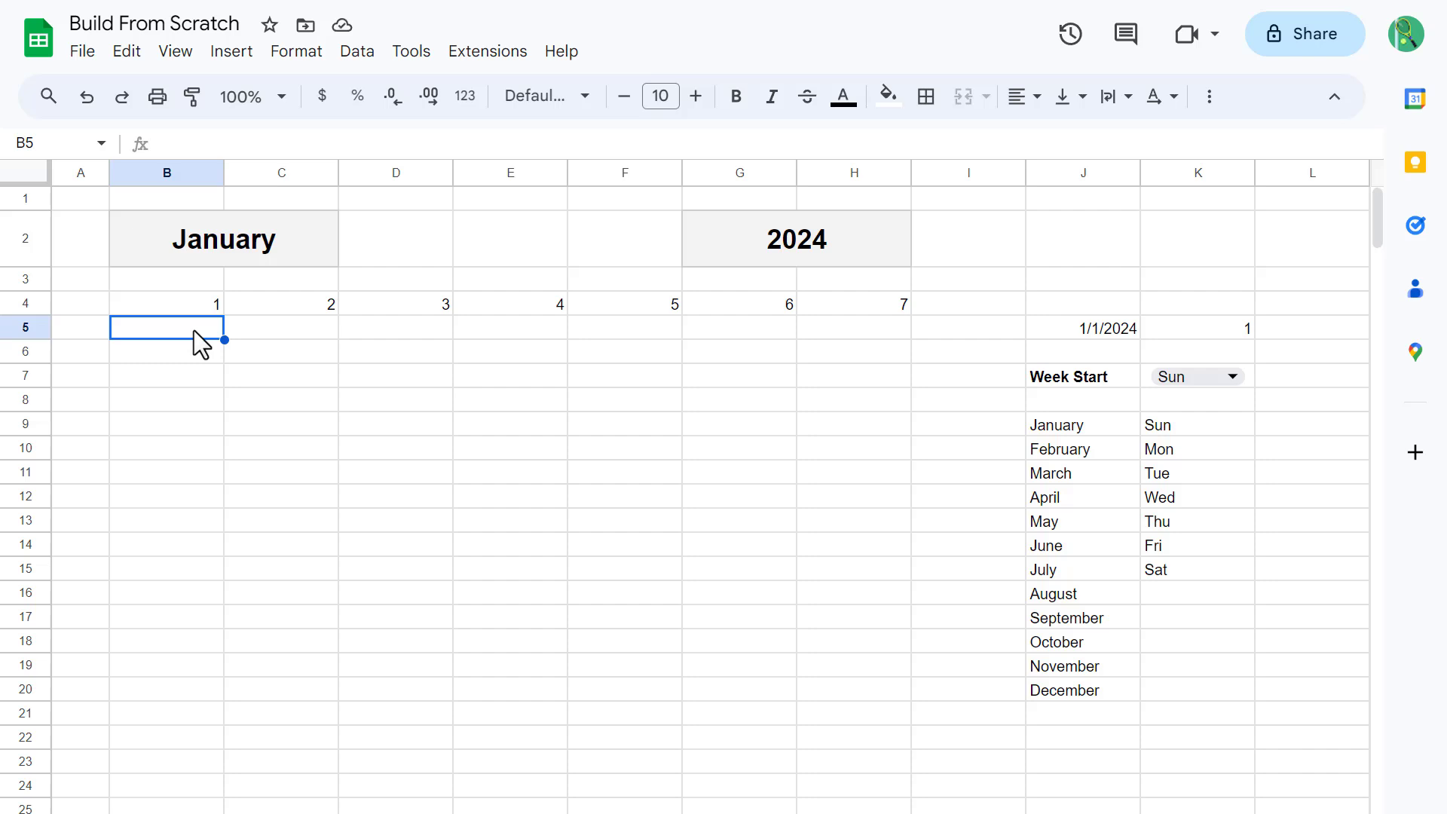
left_click(410, 142)
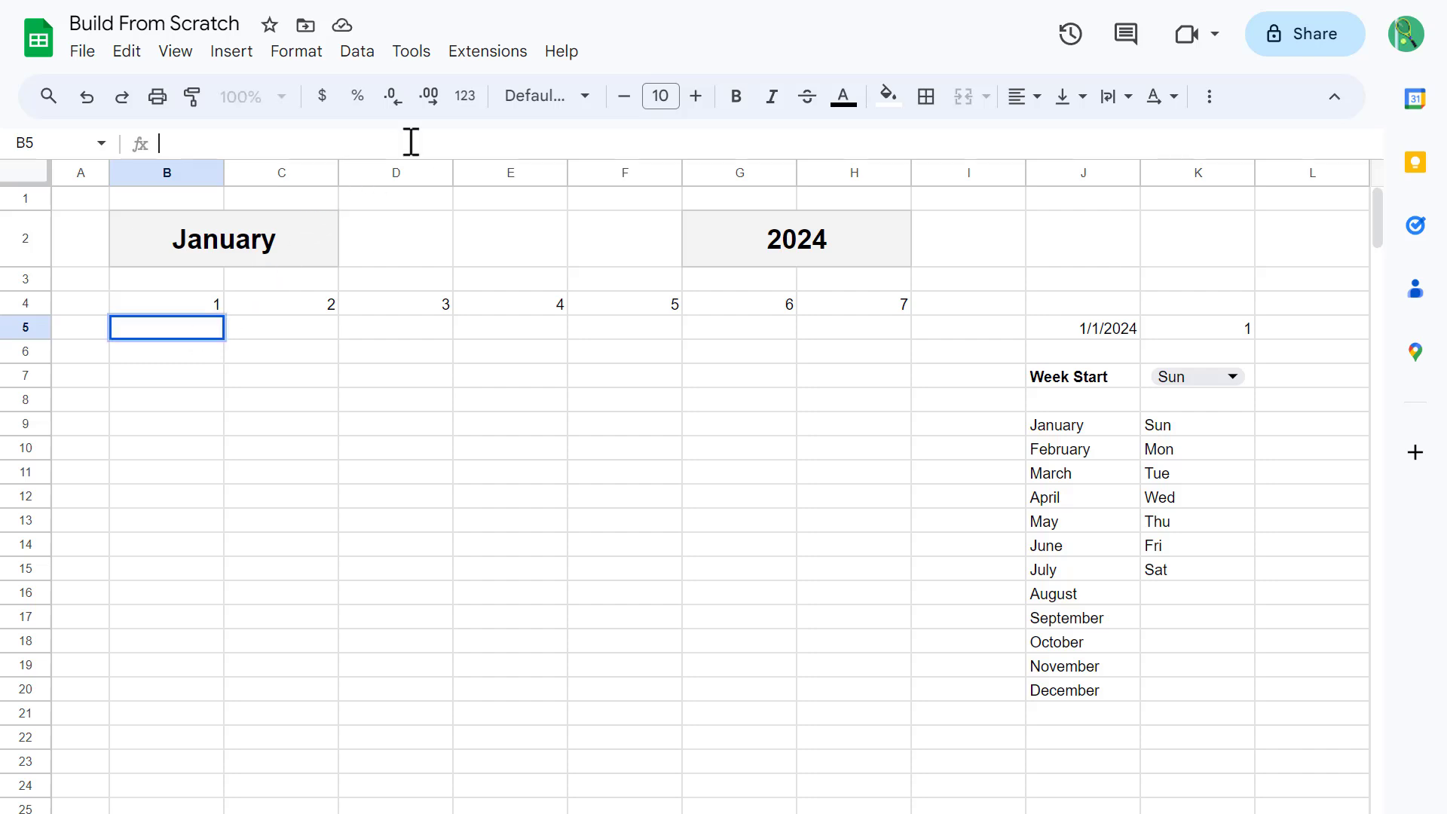
type("=ind")
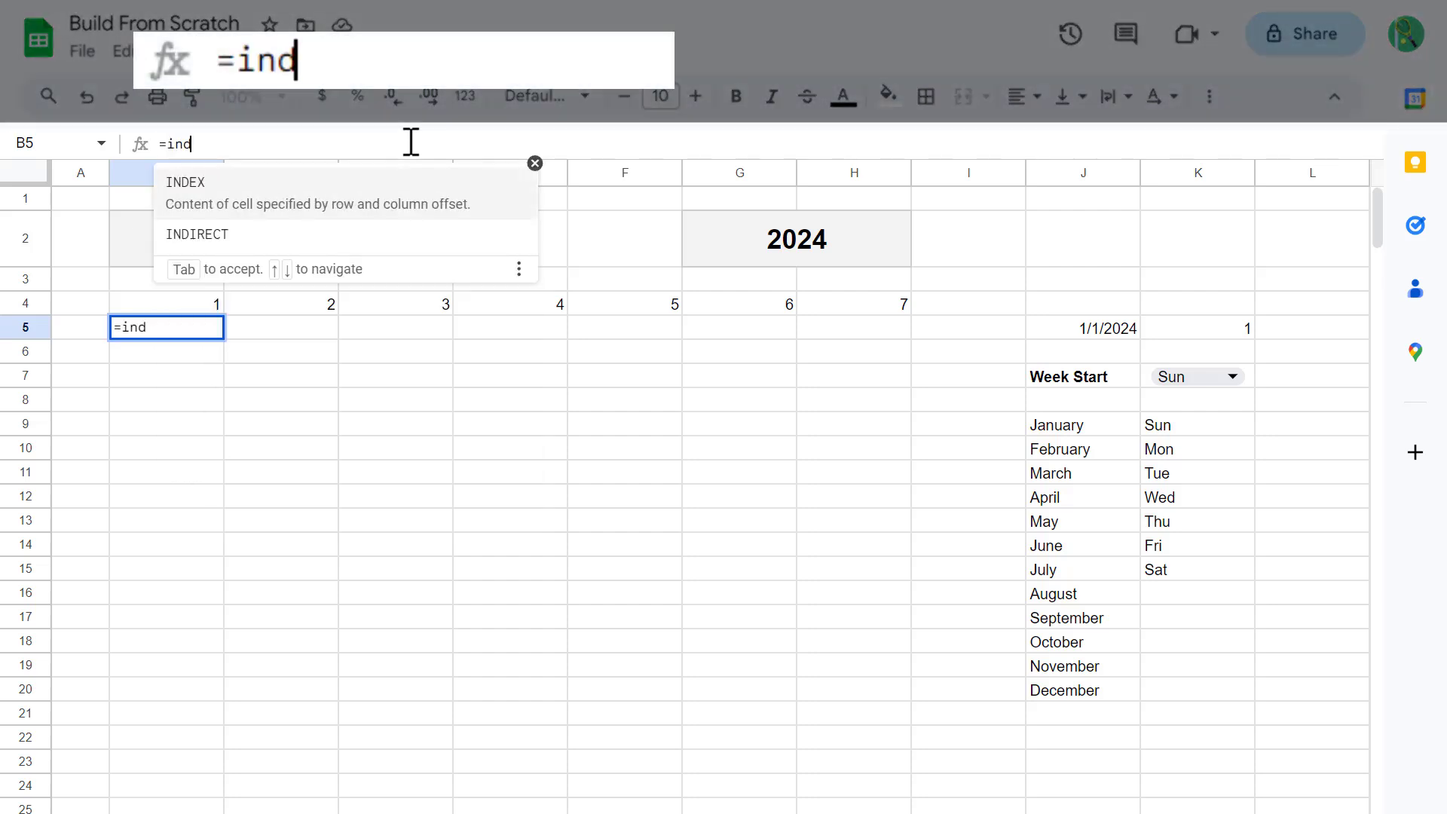
key("Tab")
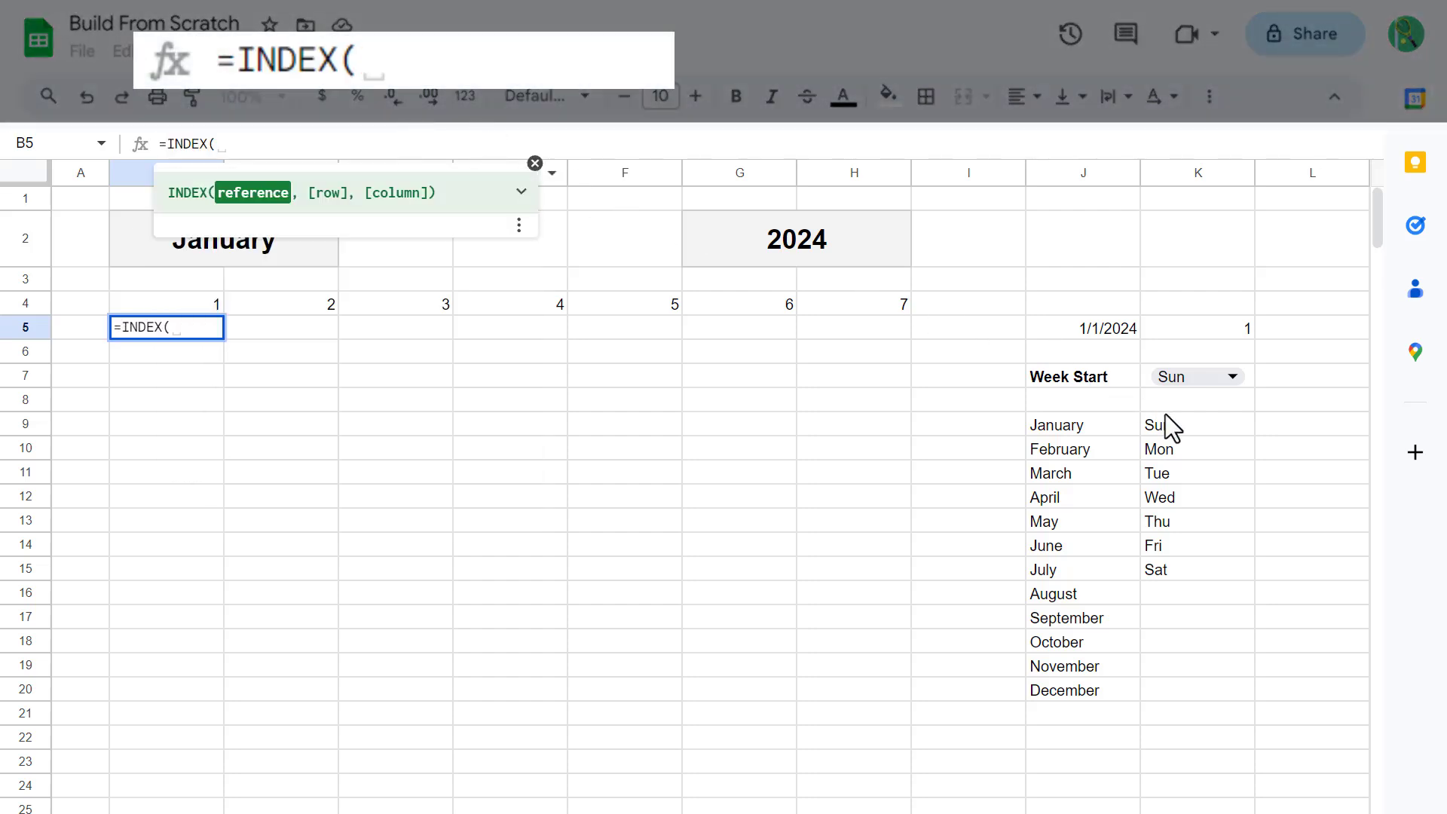
left_click_drag(1165, 413, 1183, 577)
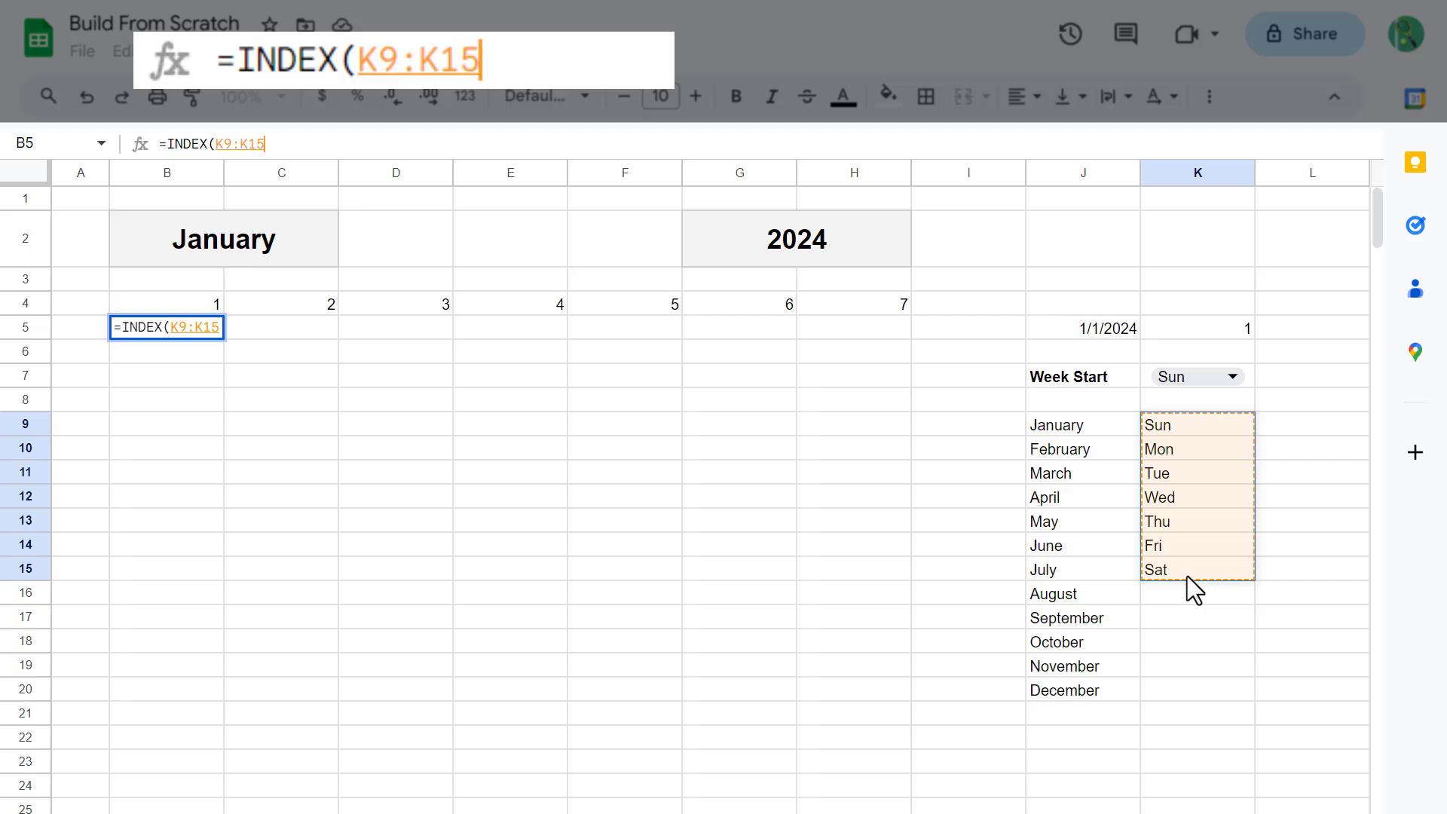
key("F4")
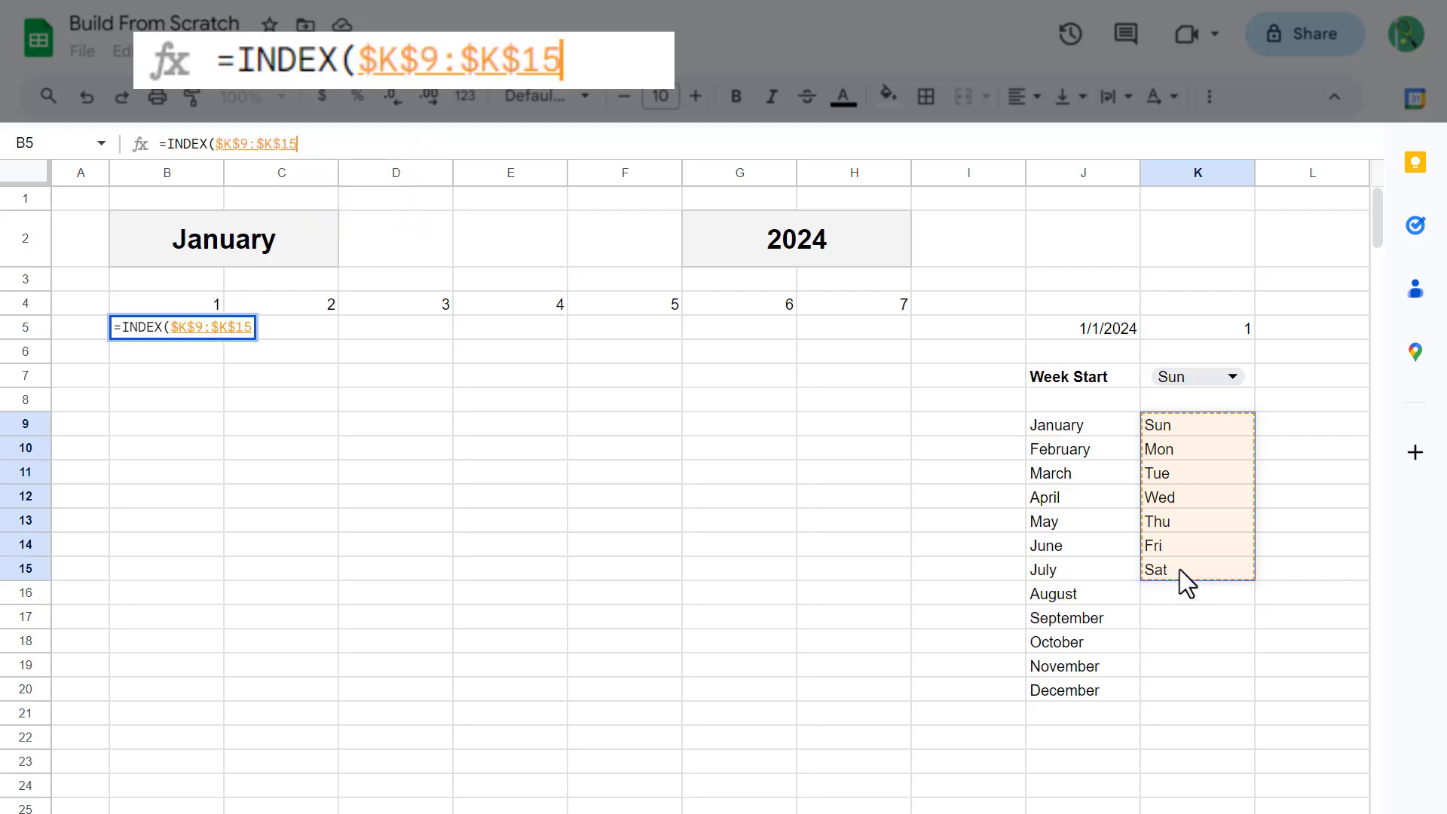
type(",")
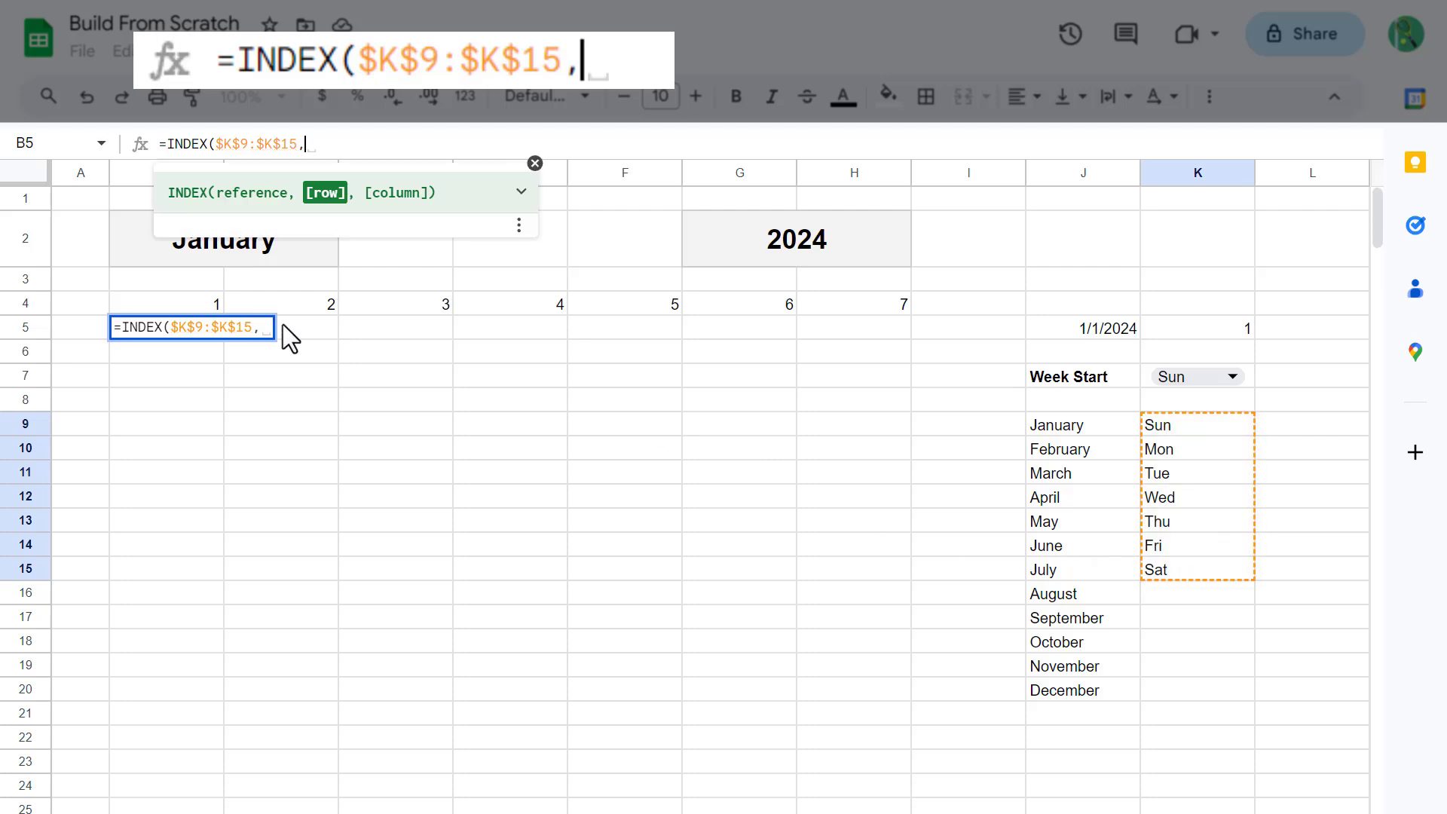
left_click(175, 302)
type(")")
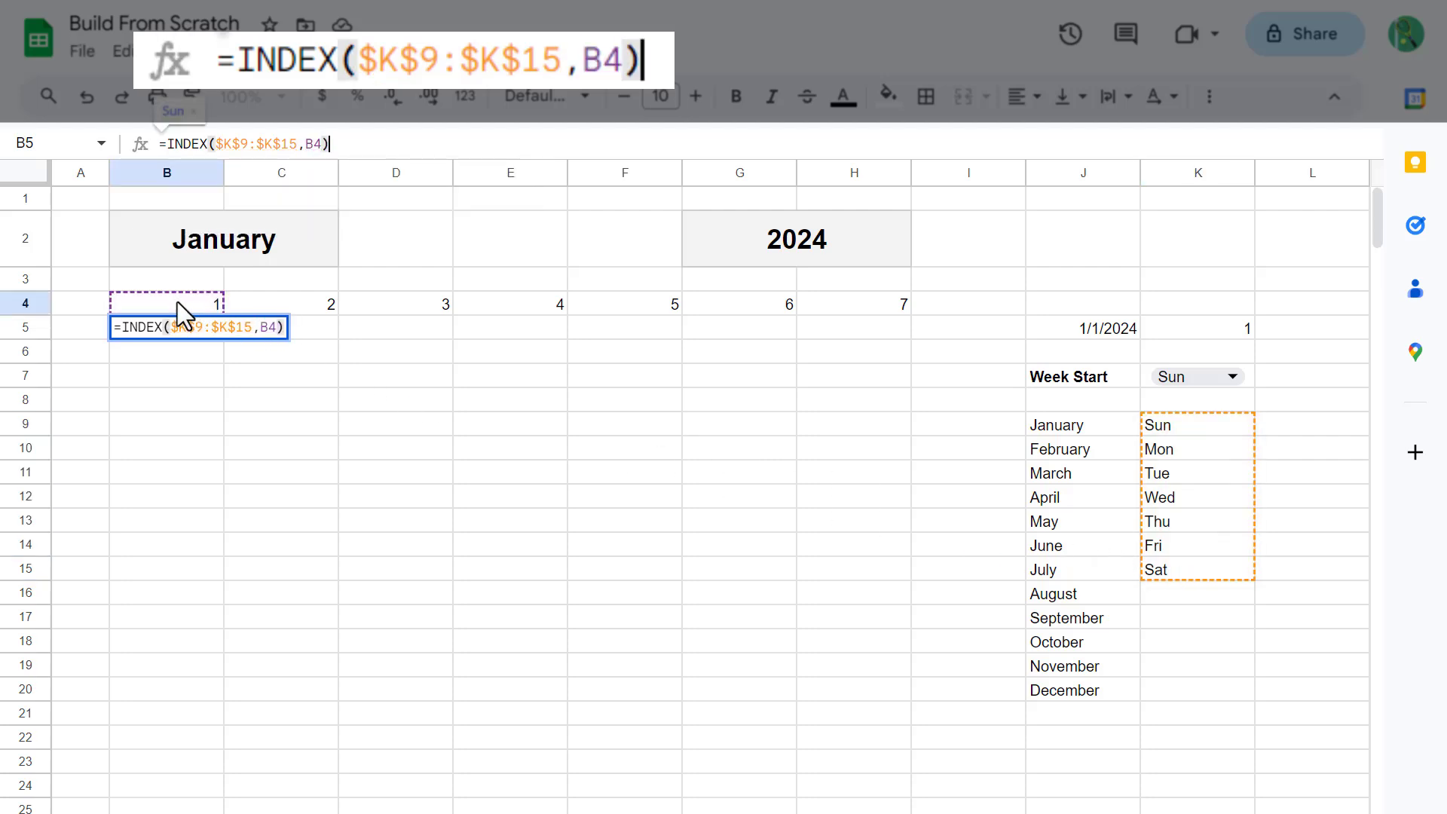
key("Return")
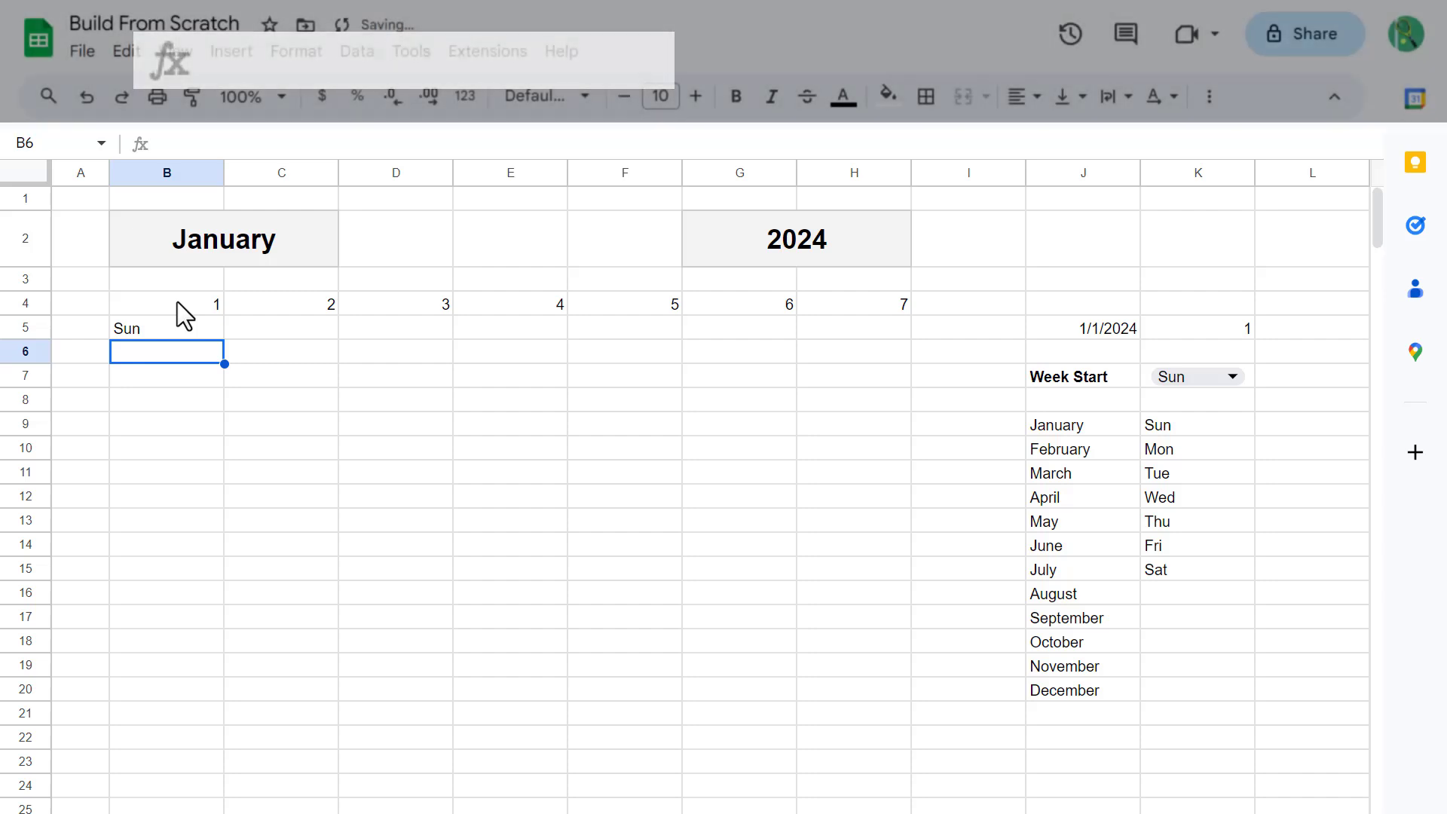
left_click(189, 328)
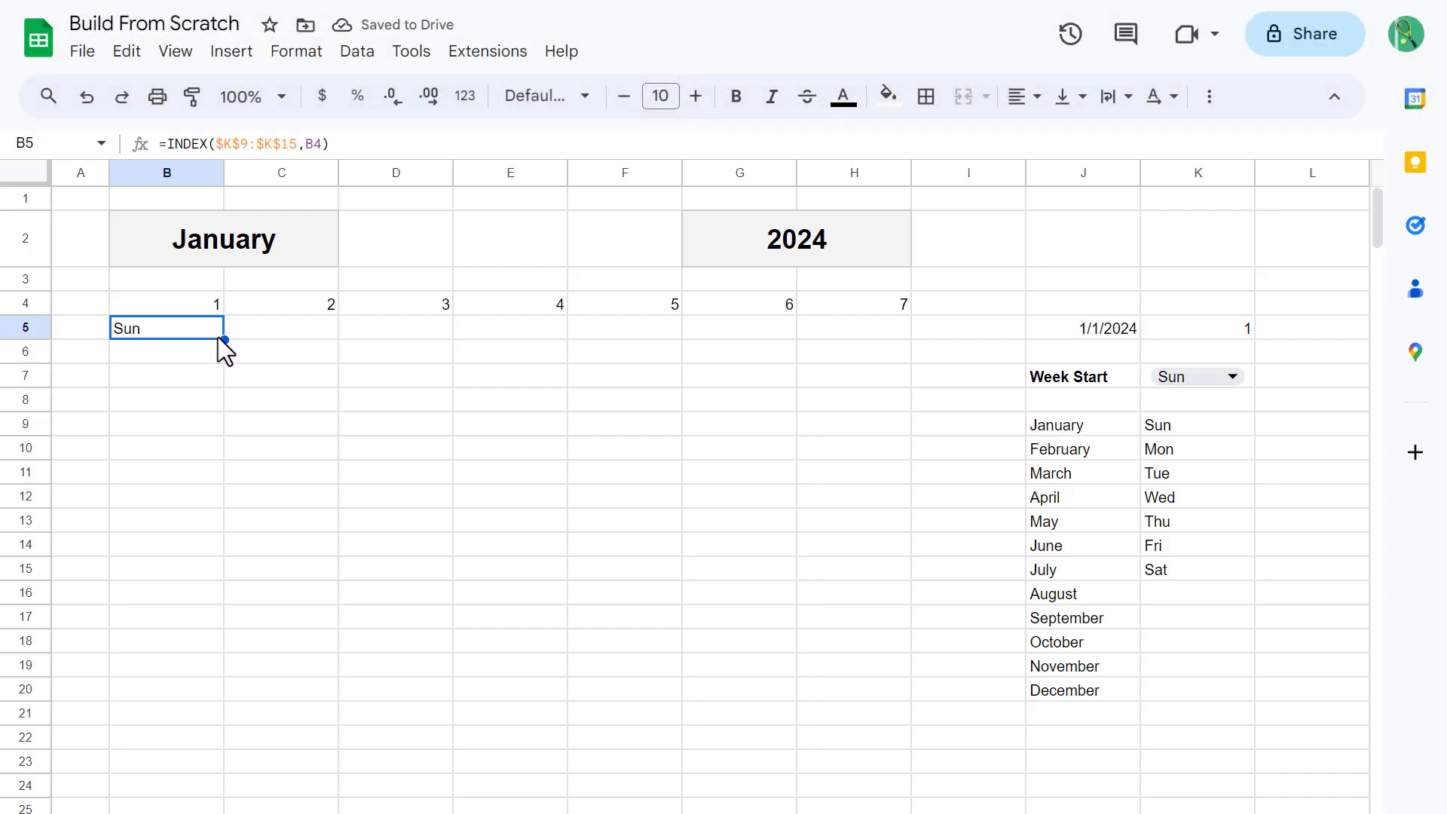
left_click_drag(219, 336, 872, 340)
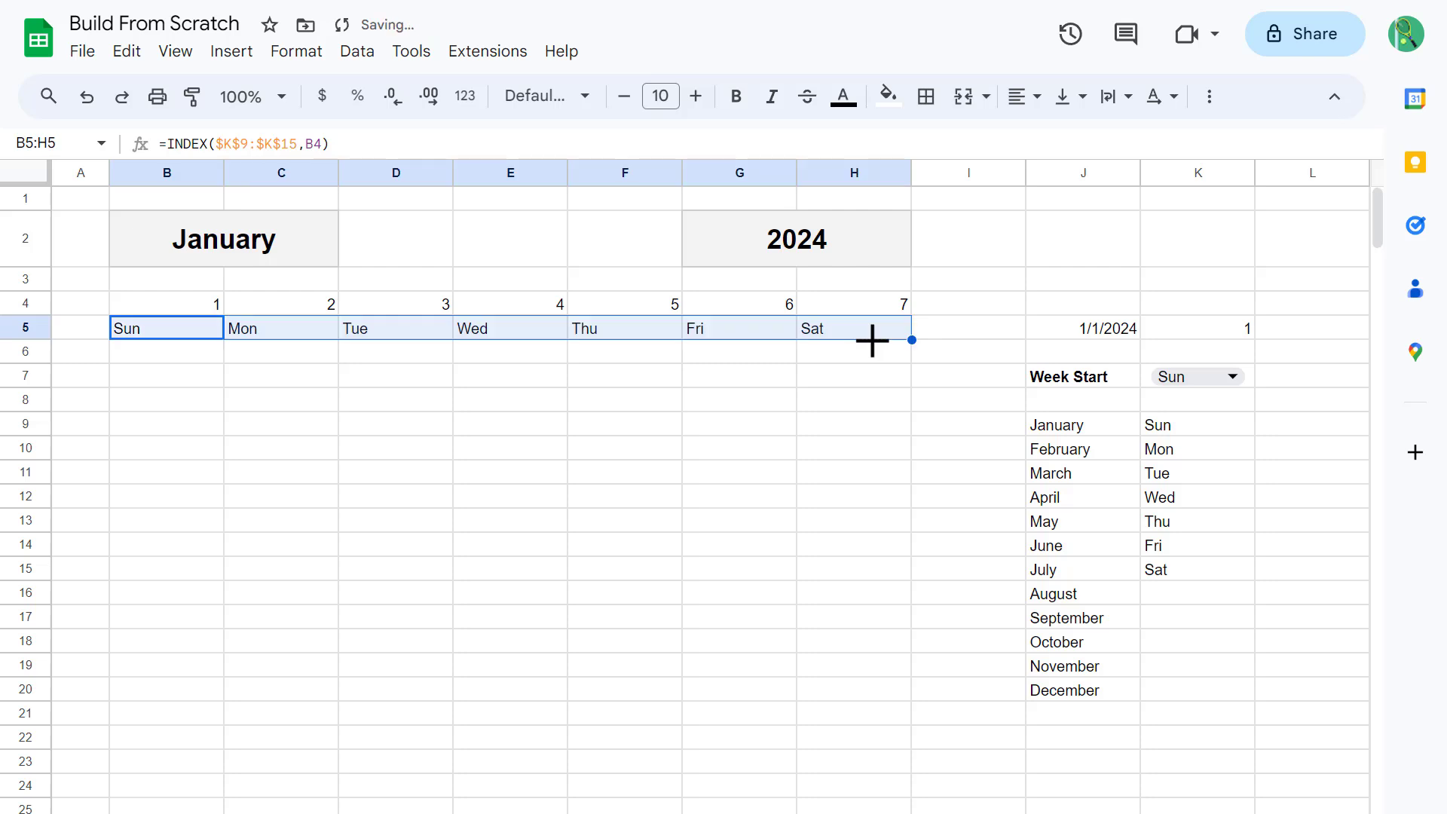
Step: Set the Week Start dropdown in cell K7 to Mon
left_click(180, 378)
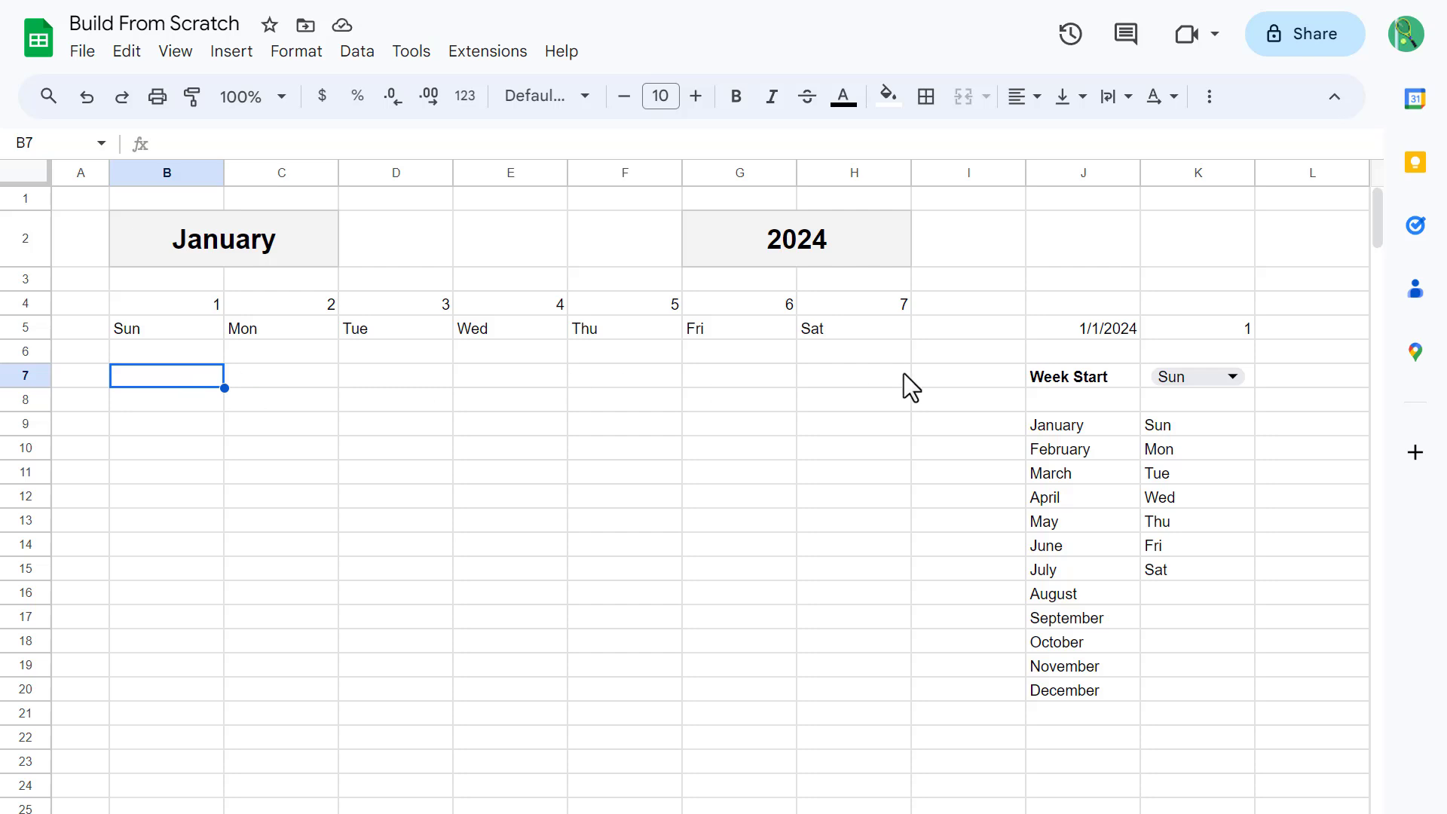
left_click(1174, 376)
left_click(1194, 445)
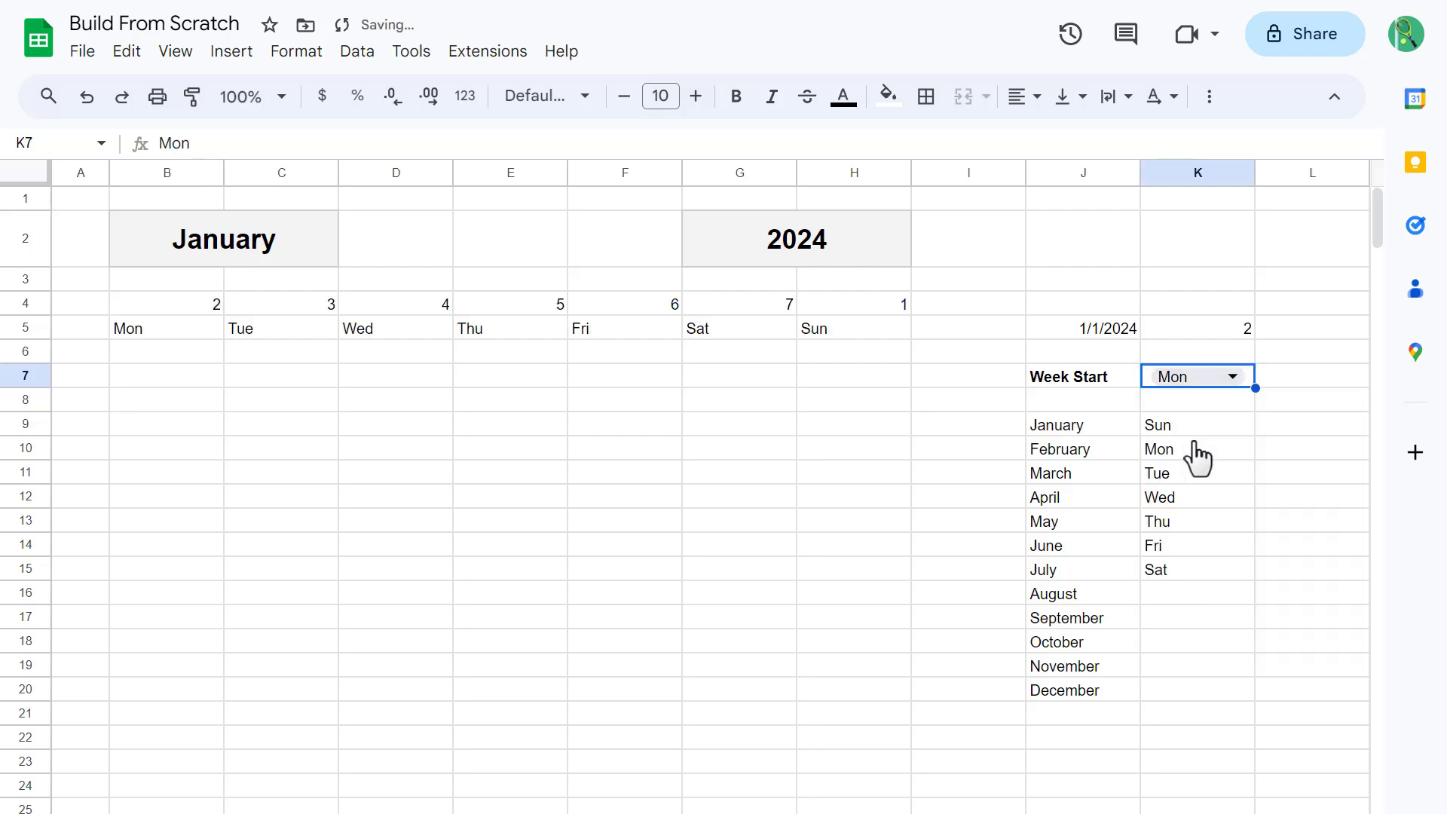
Step: Center-align the contents of columns B through H horizontally
left_click_drag(217, 323, 831, 332)
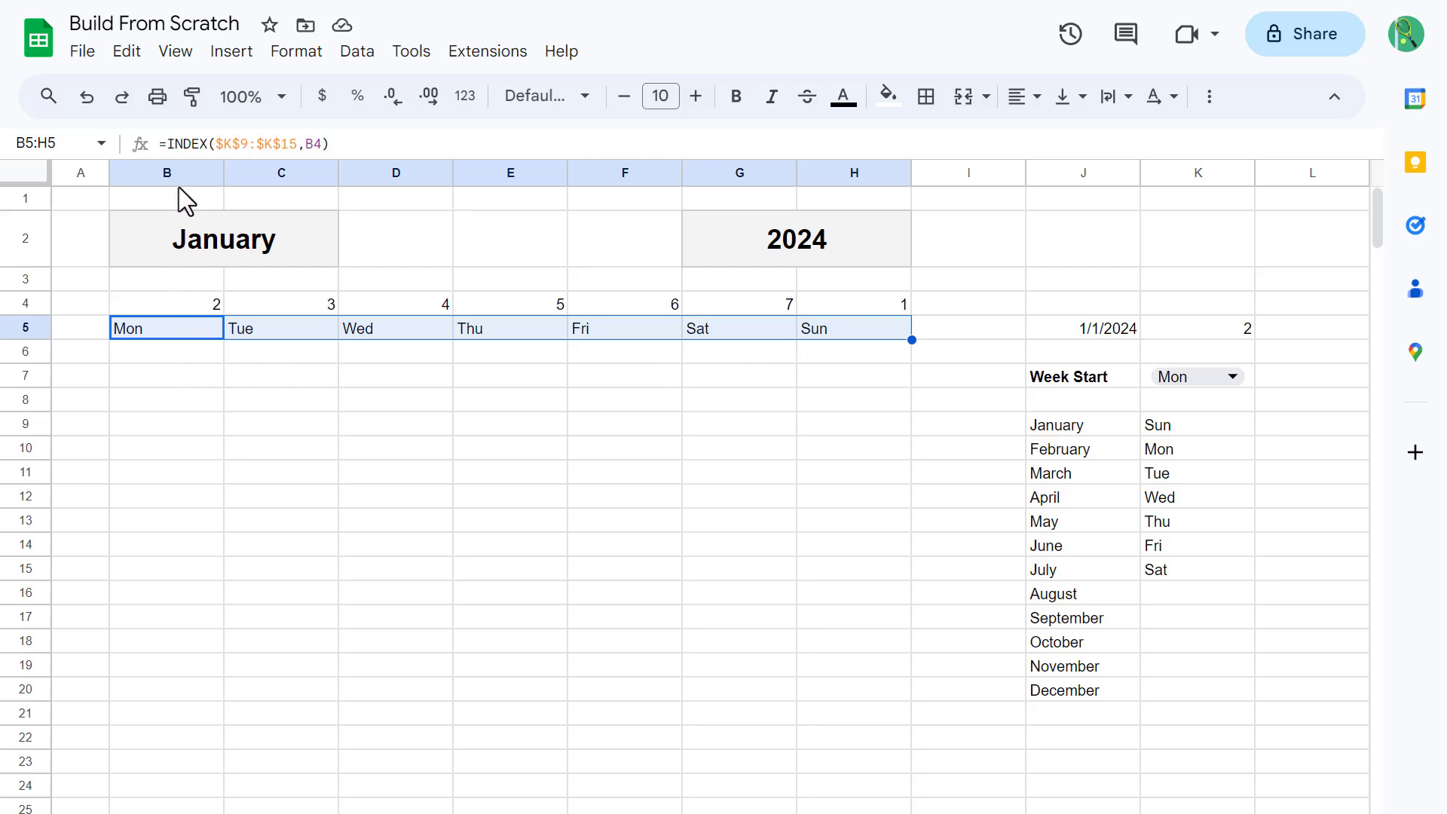
left_click_drag(178, 173, 839, 175)
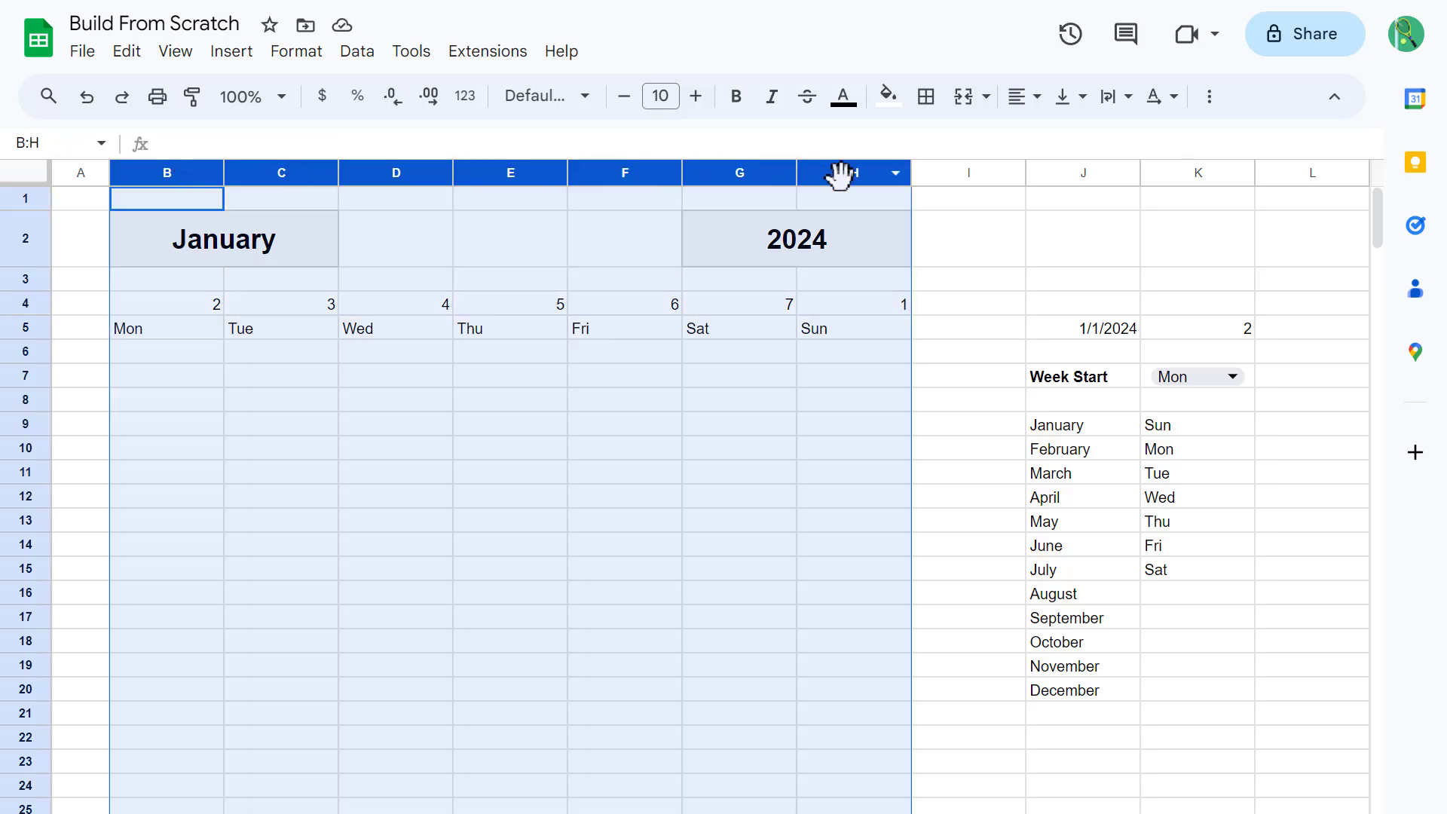
left_click(1030, 107)
left_click(1057, 141)
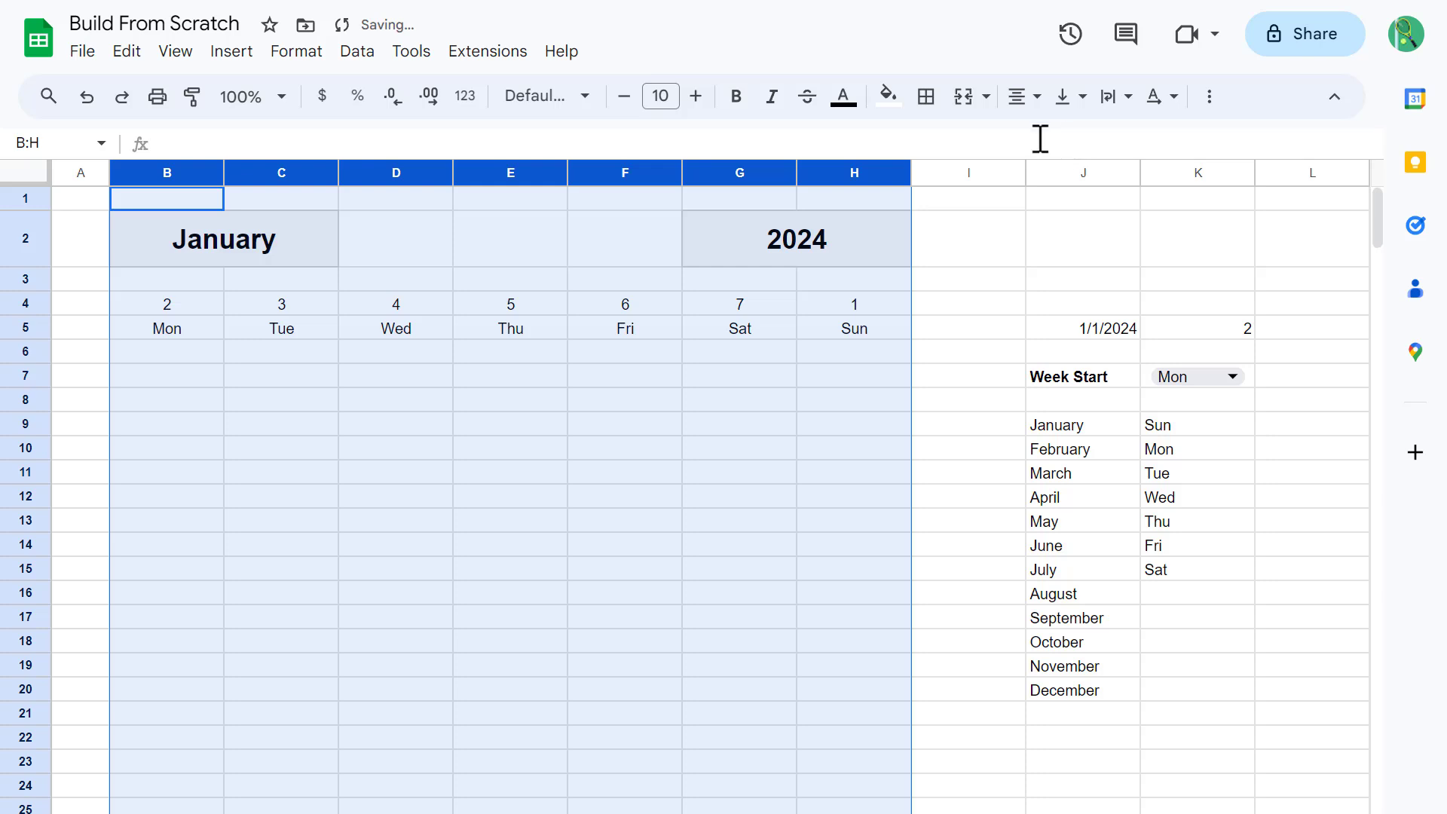
Step: Start an IF formula in cell B7 with WEEKDAY(startDate)<weekStart as its logical test
left_click(169, 374)
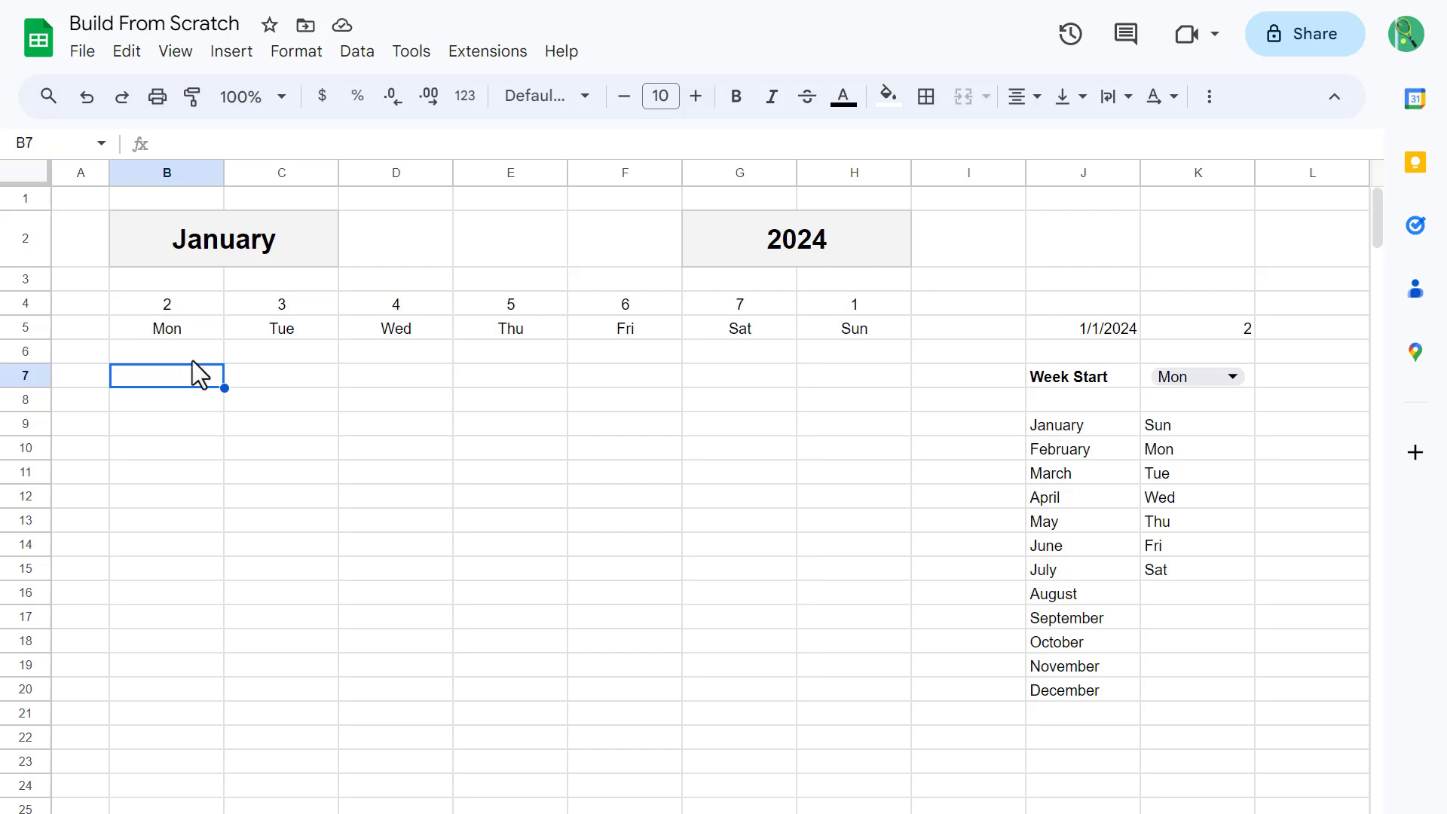
left_click(499, 142)
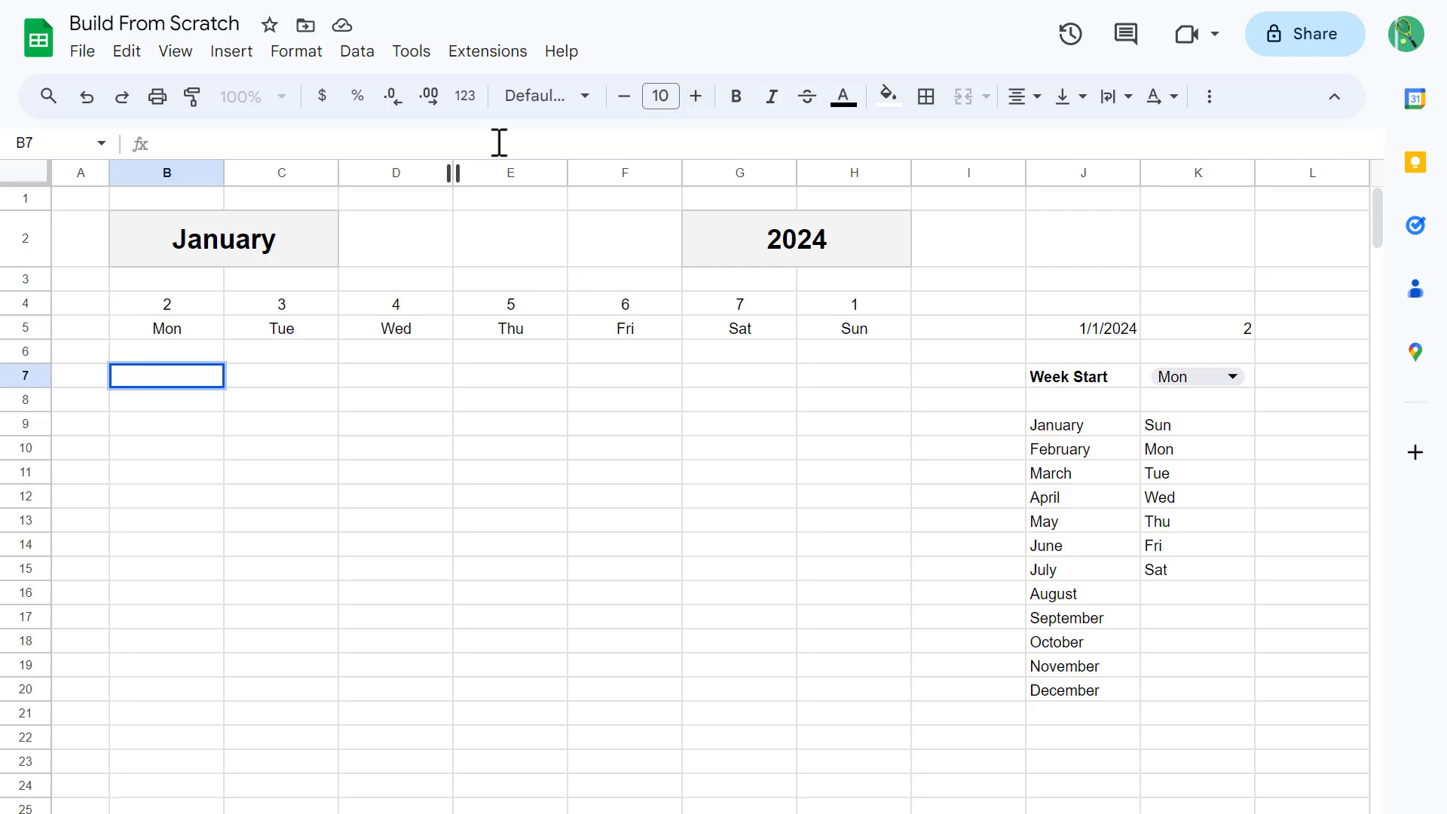
type("=")
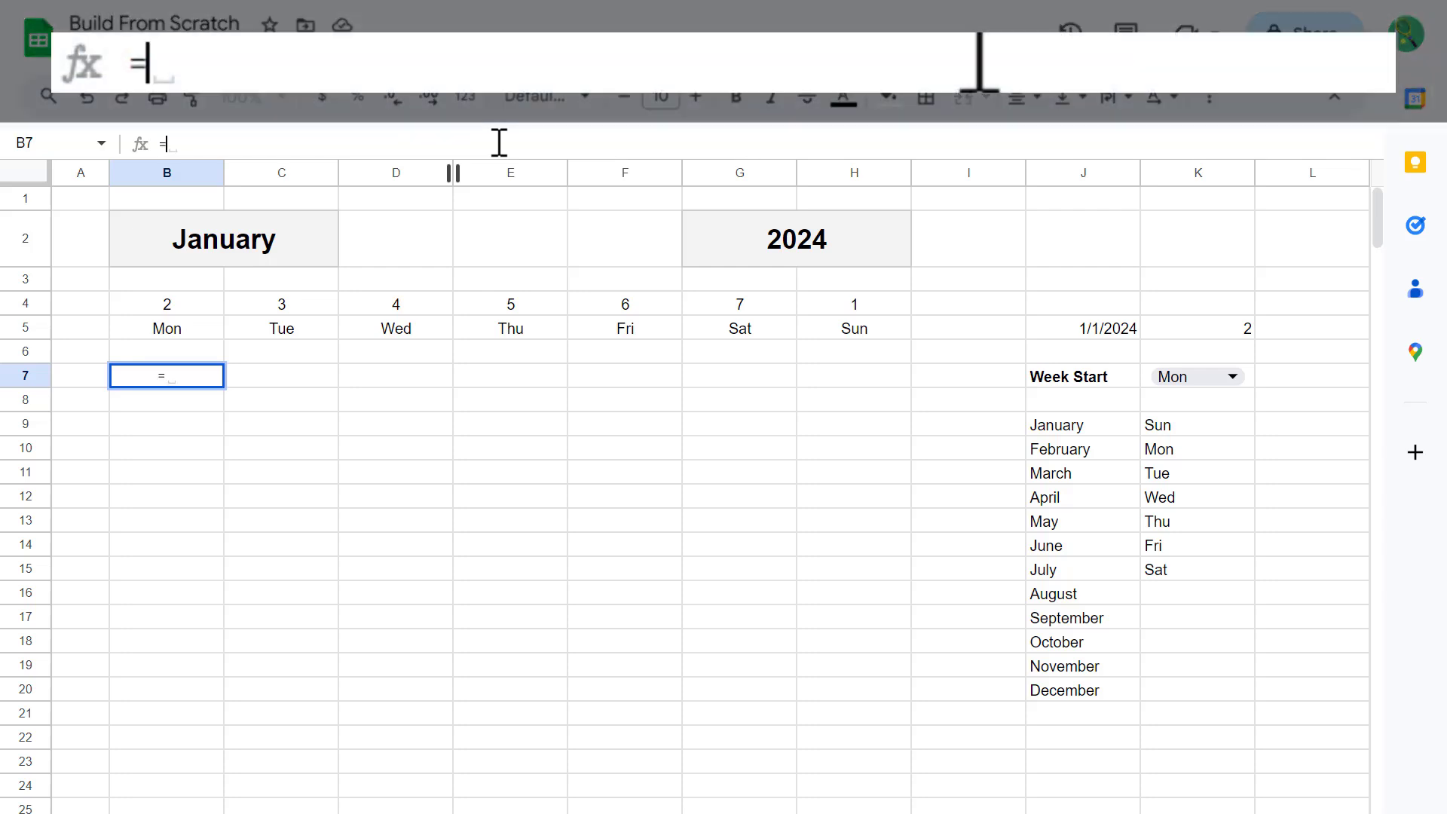
type("IF(")
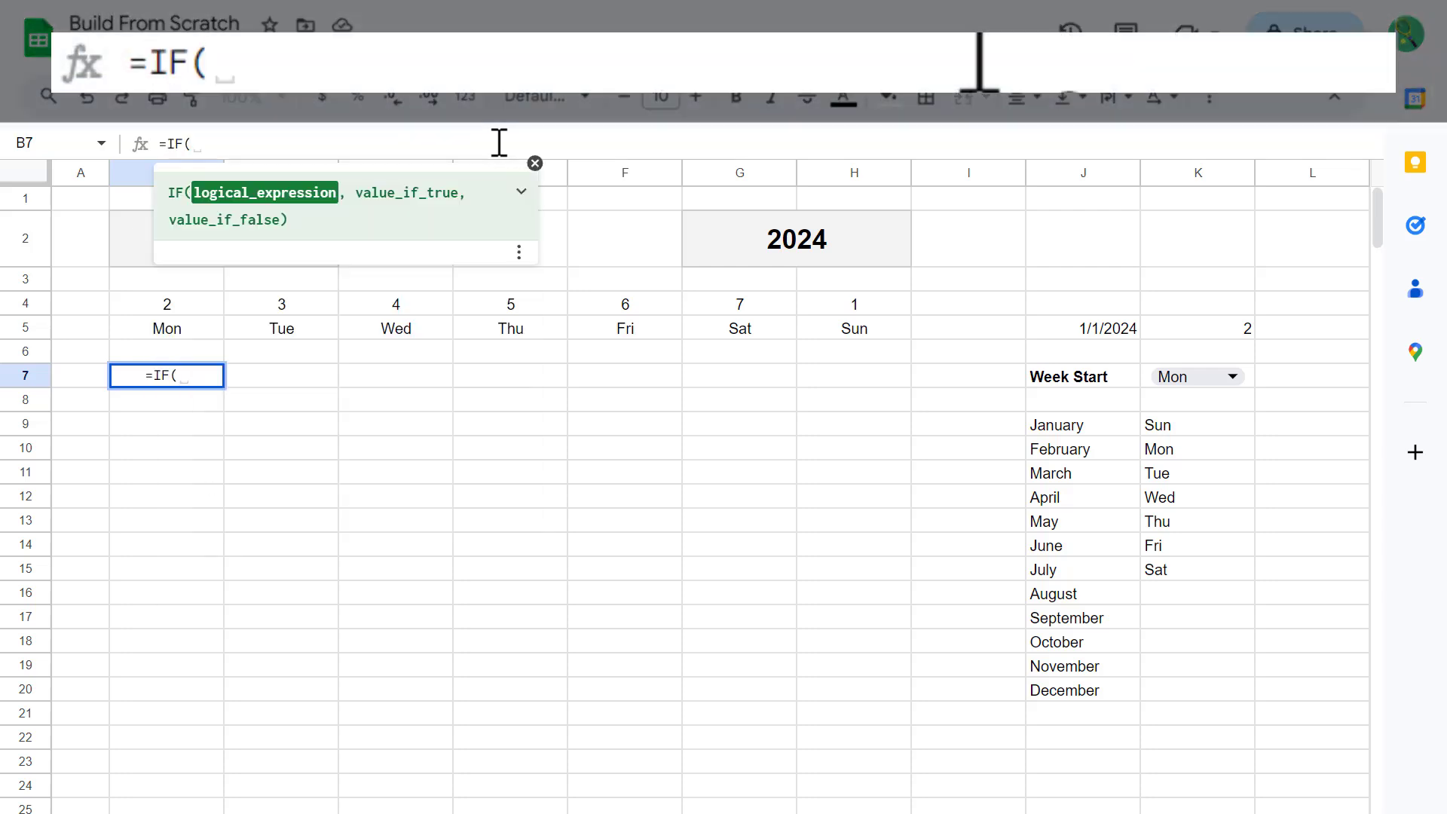
type("weekd")
key("Tab")
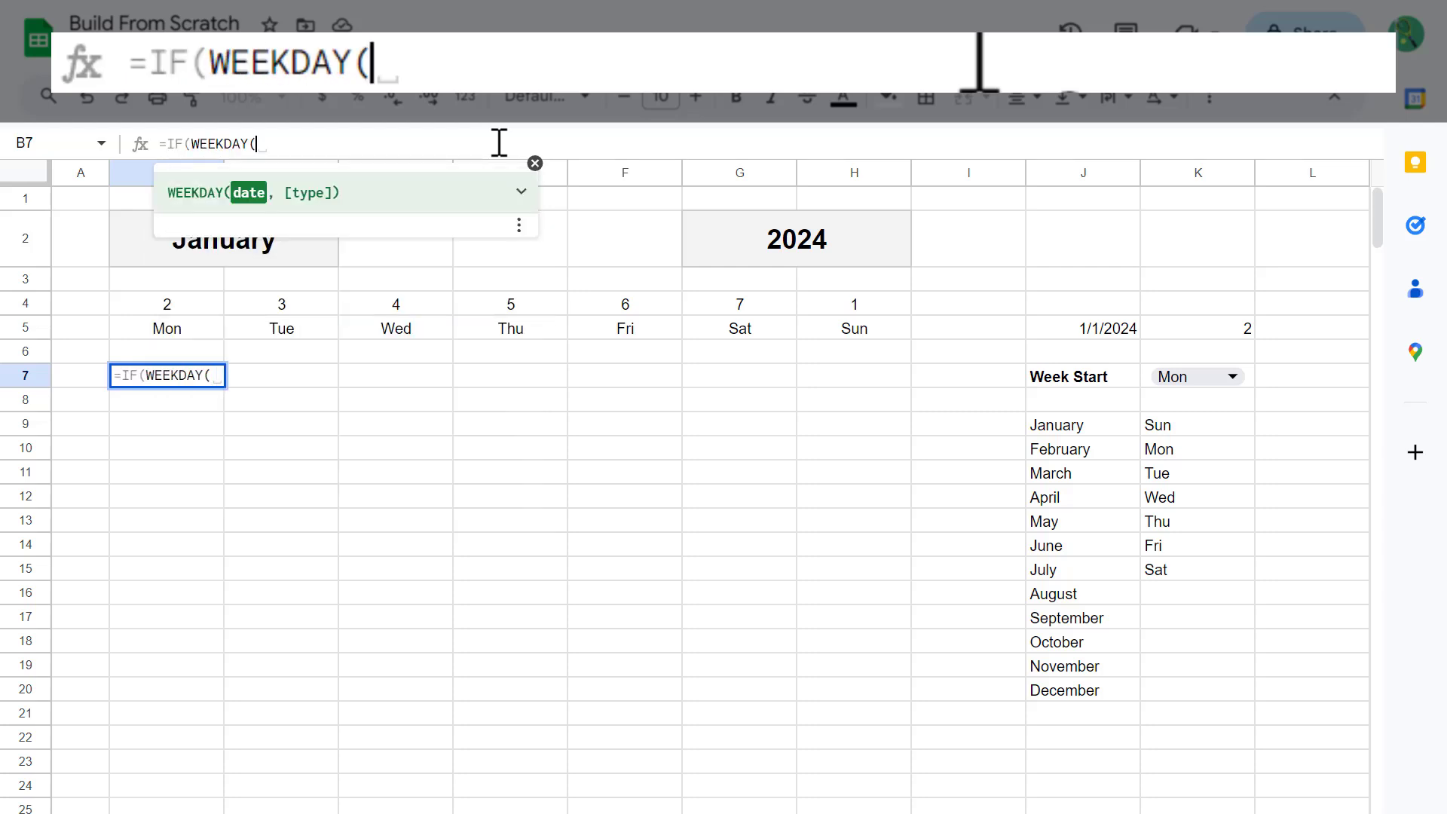
type("startd")
key("Tab")
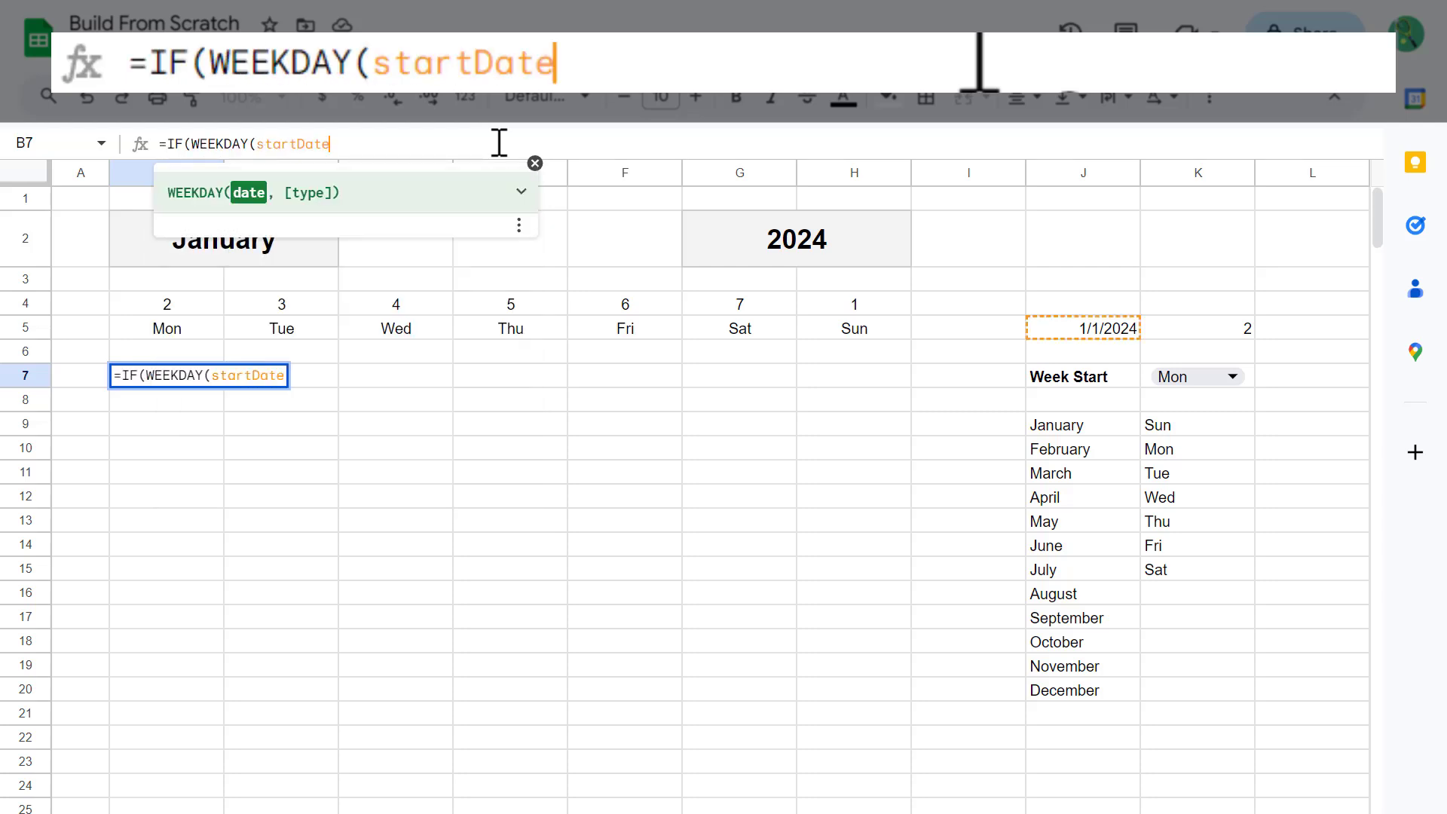
type(")")
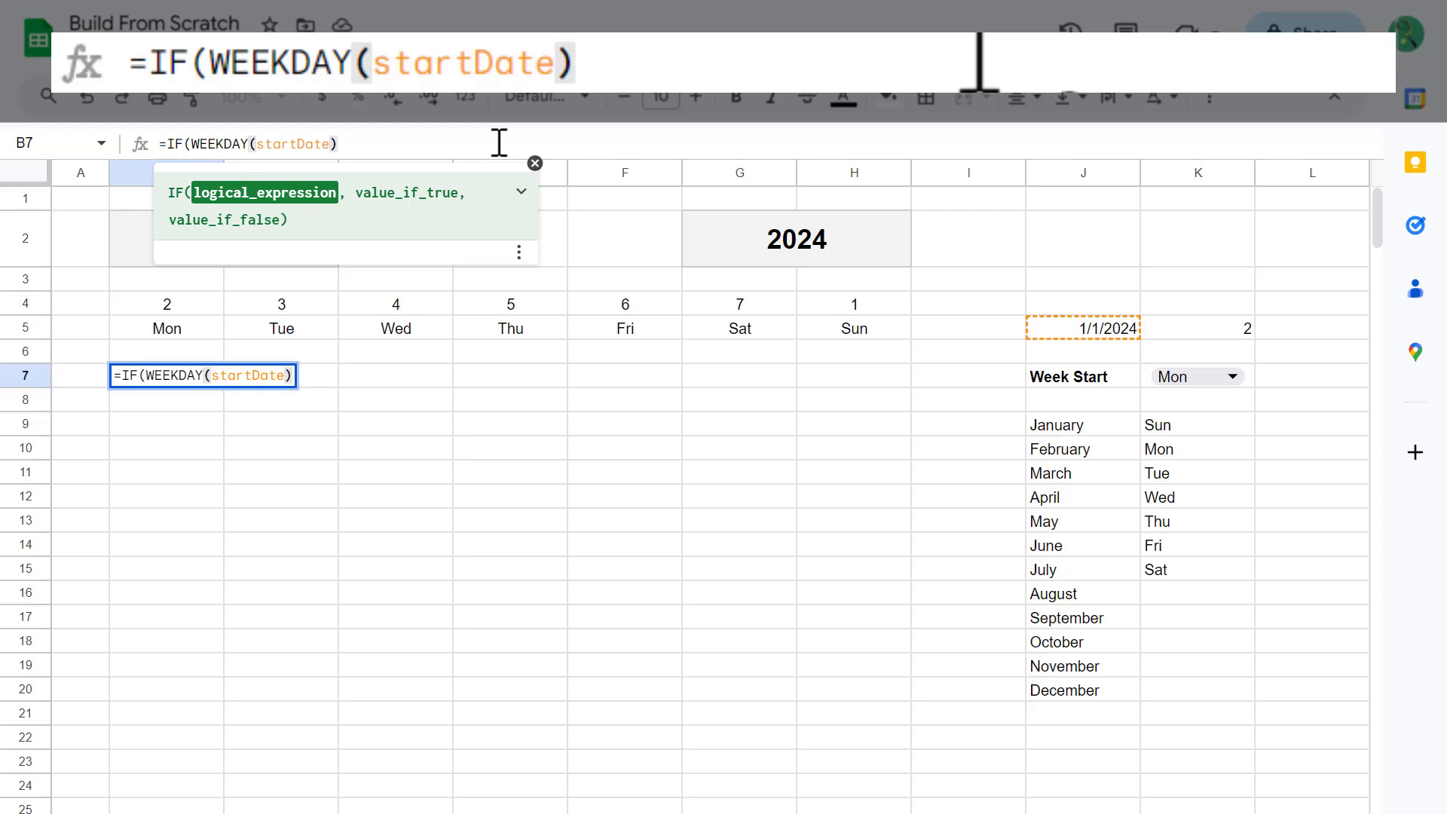
type("<")
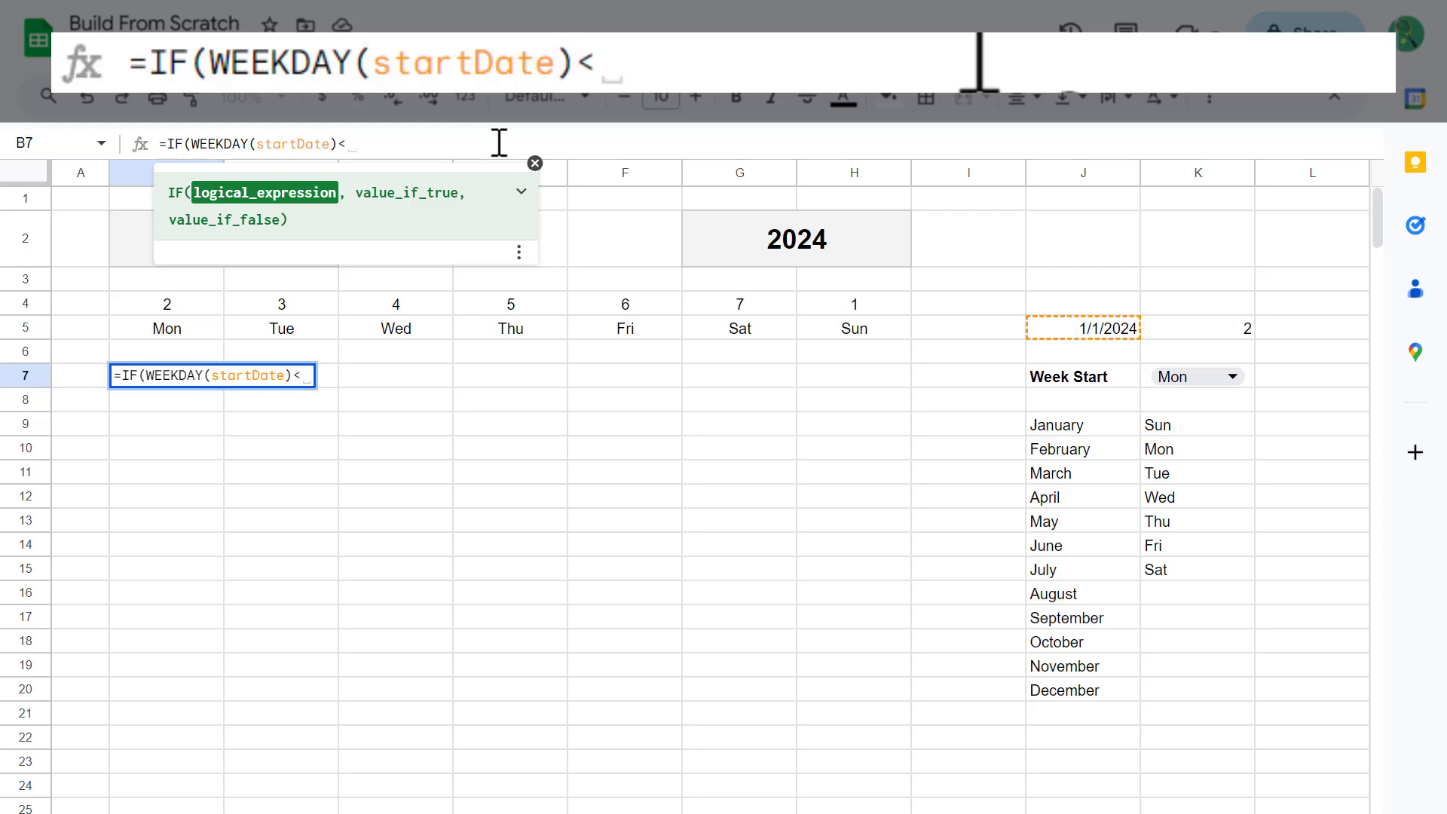
type("weekst")
key("Tab")
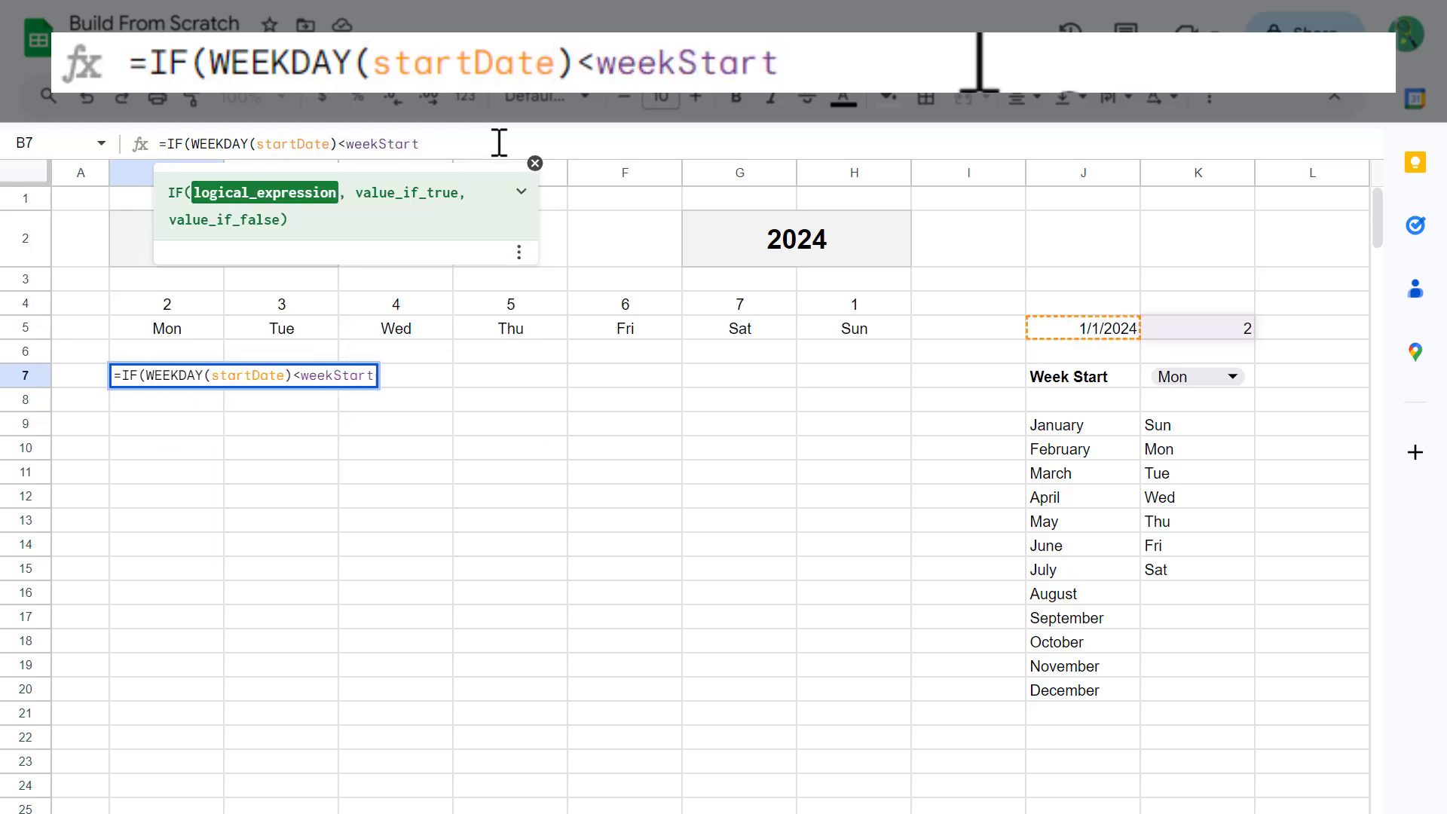
Step: Add startDate-WEEKDAY(startDate)+weekStart-7 as the value if true in the B7 IF formula
type(",star")
key("Tab")
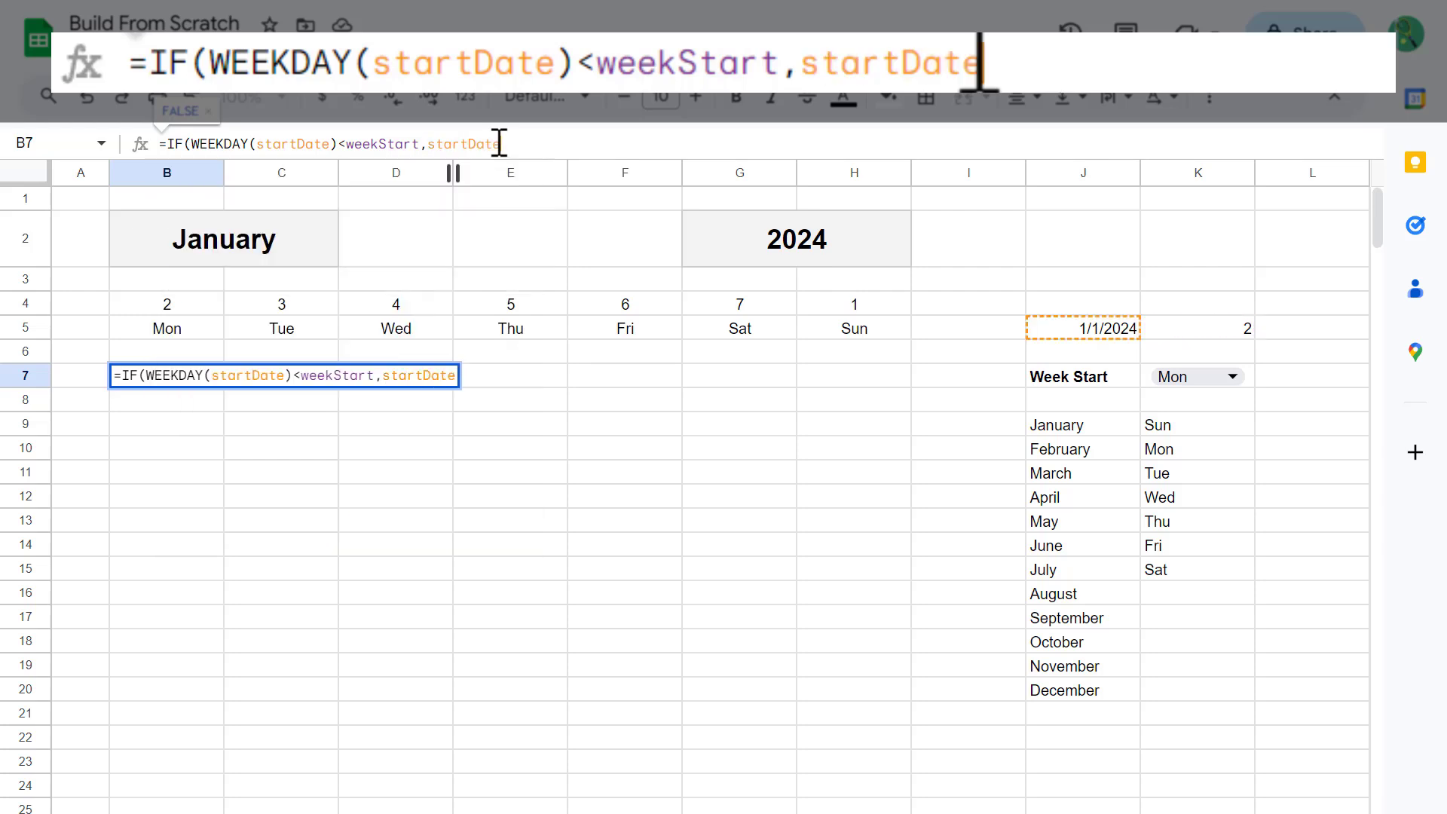
type("-")
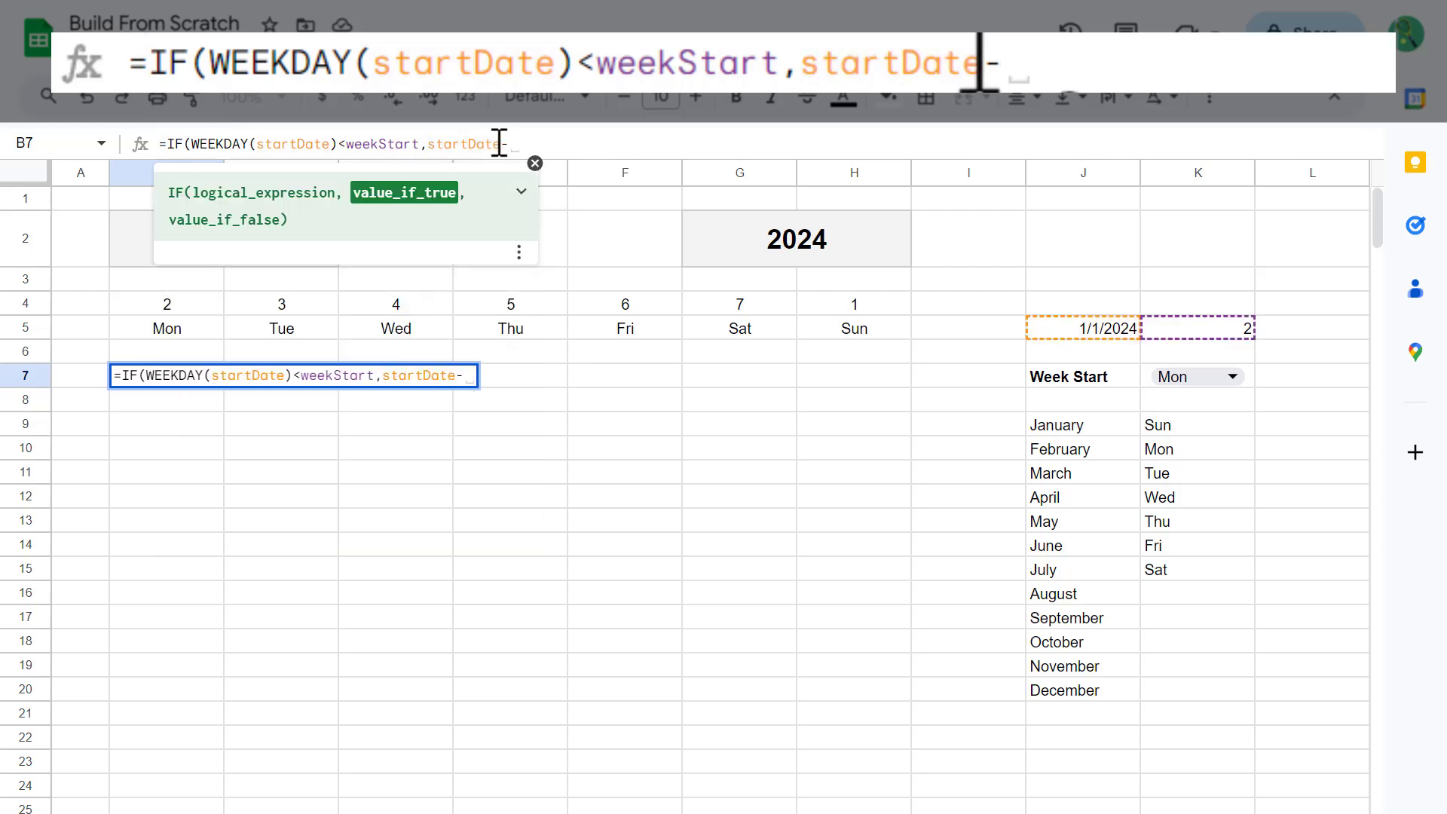
type("week")
key("Tab")
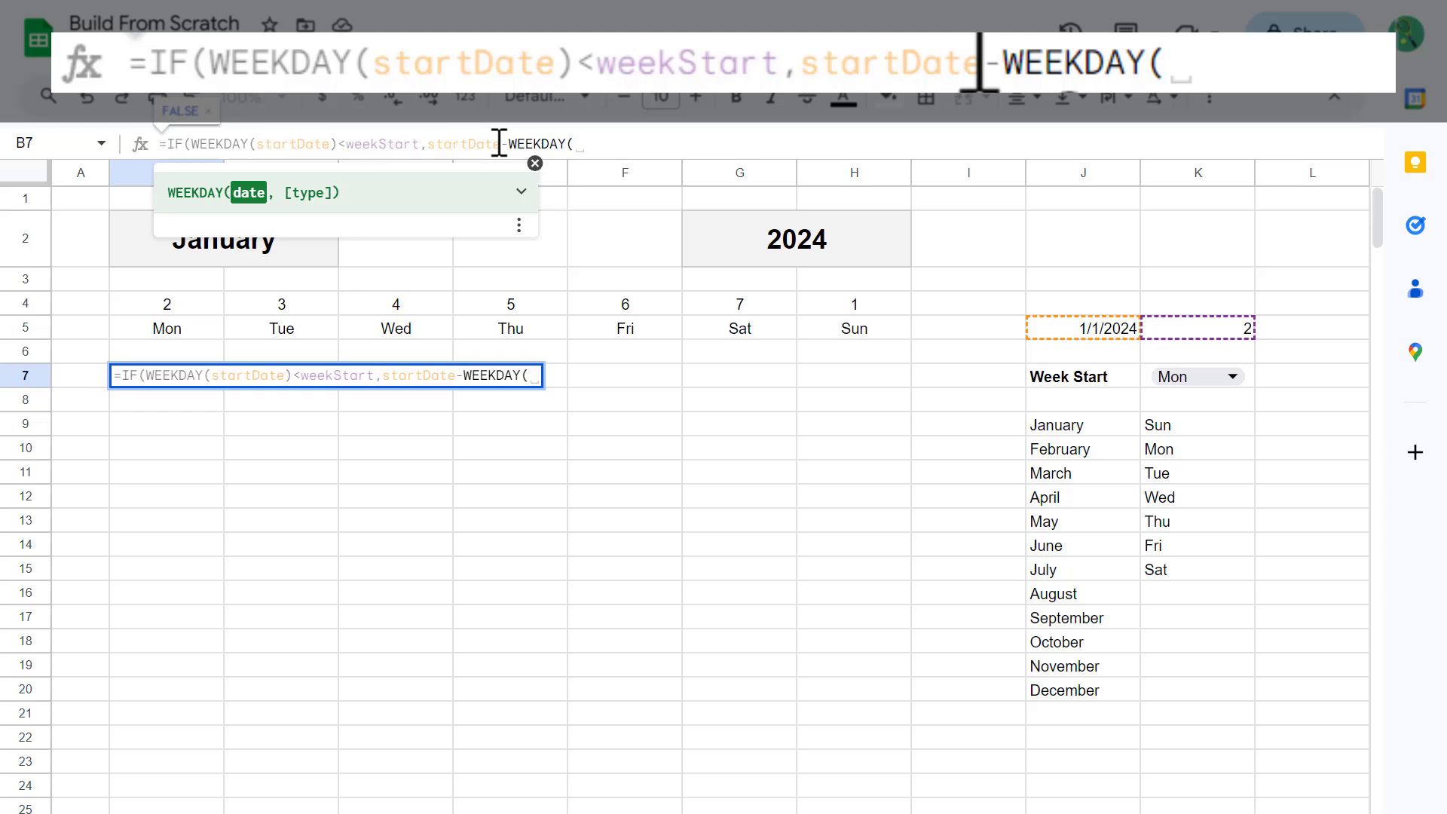
type("startD")
key("Tab")
type(")")
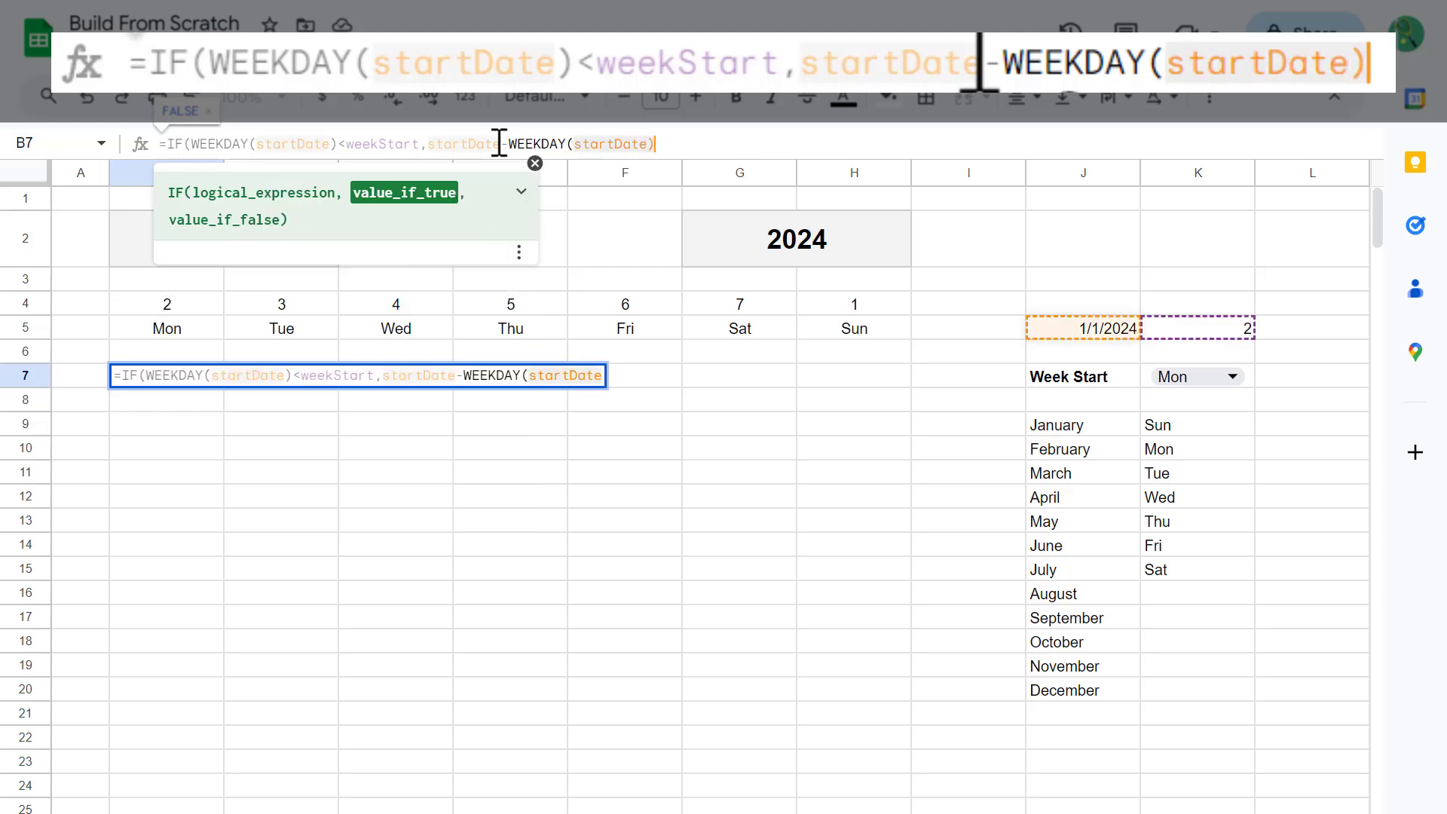
type("+weeks")
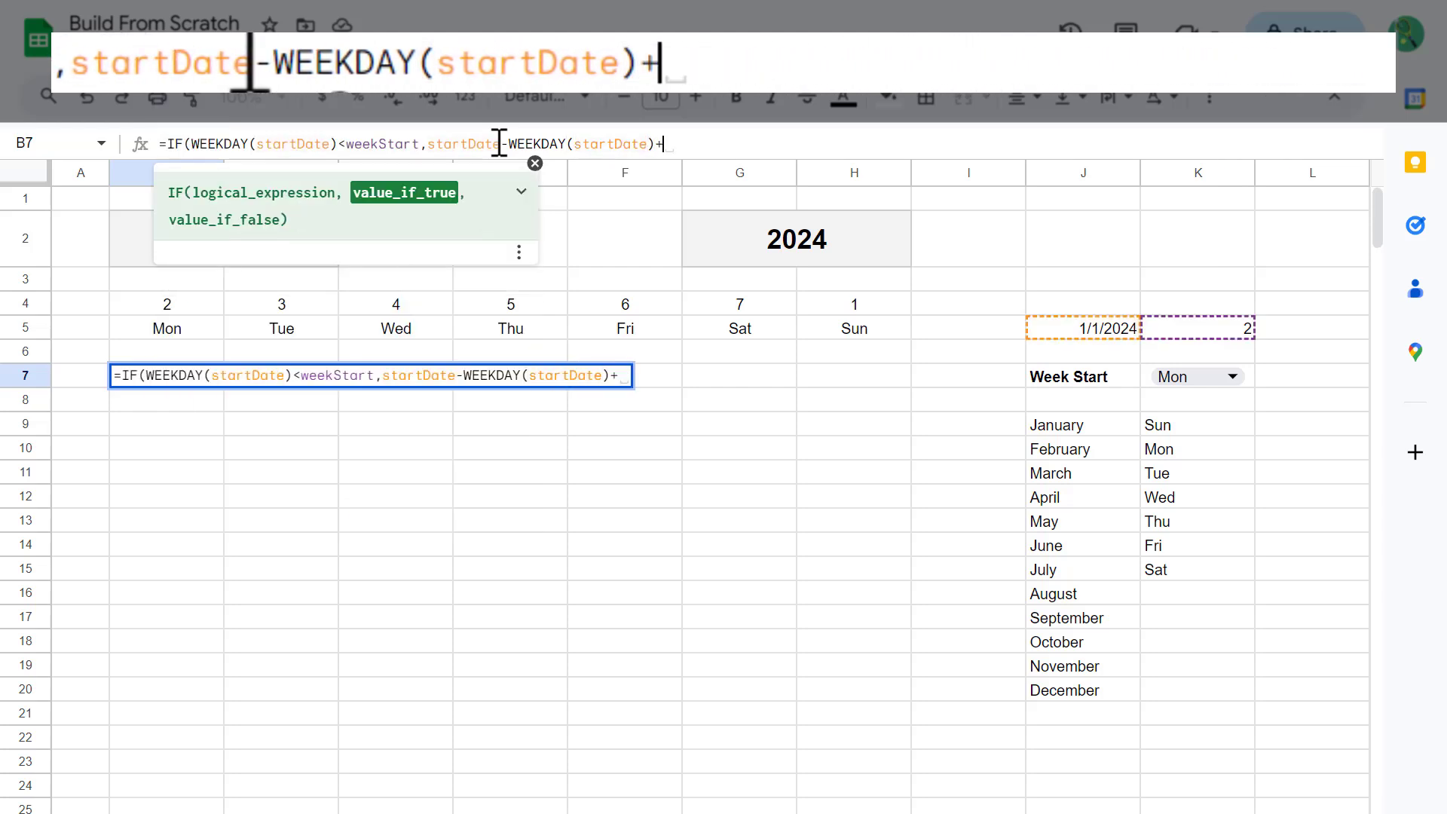
key("Tab")
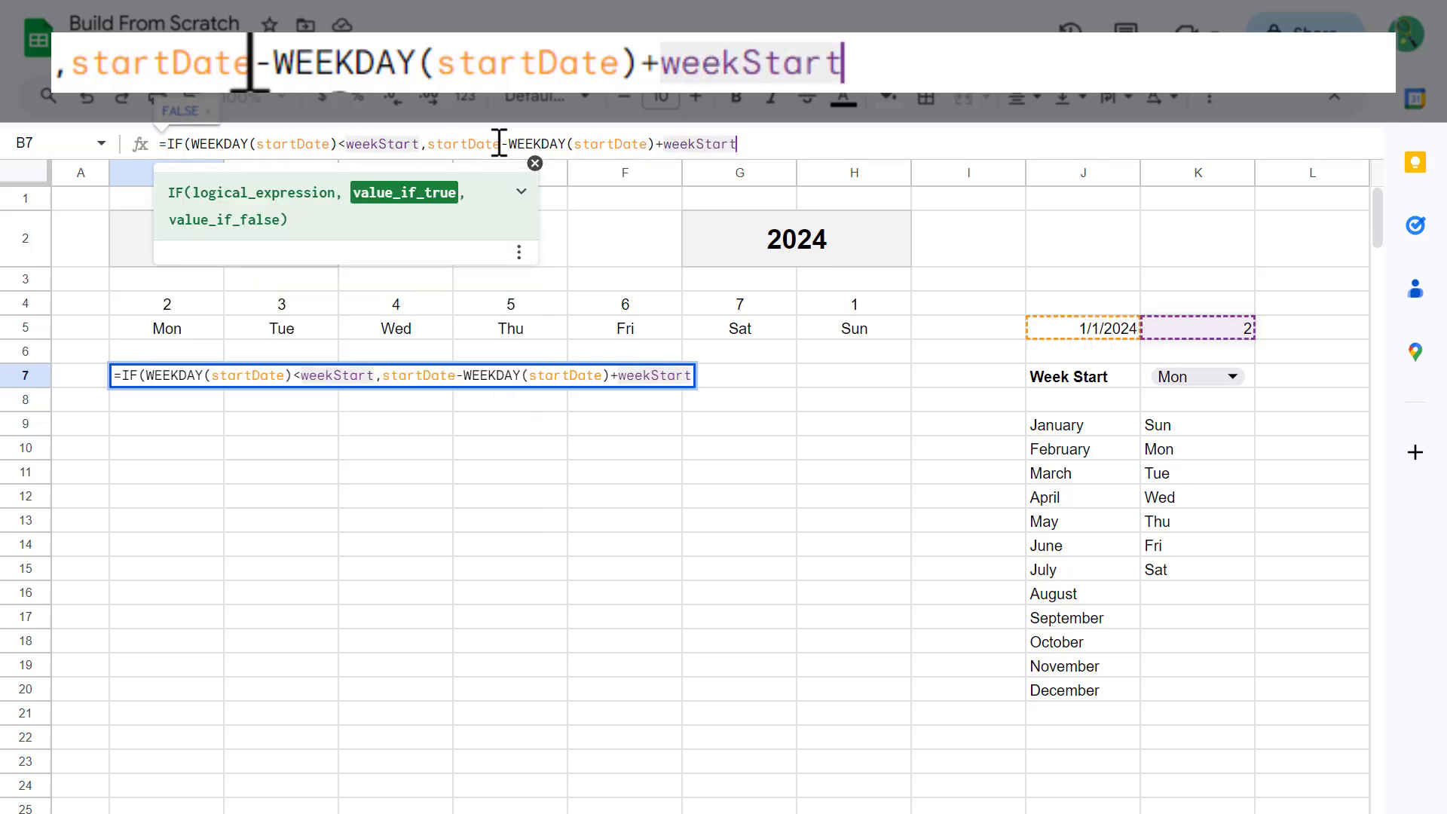
type("-7")
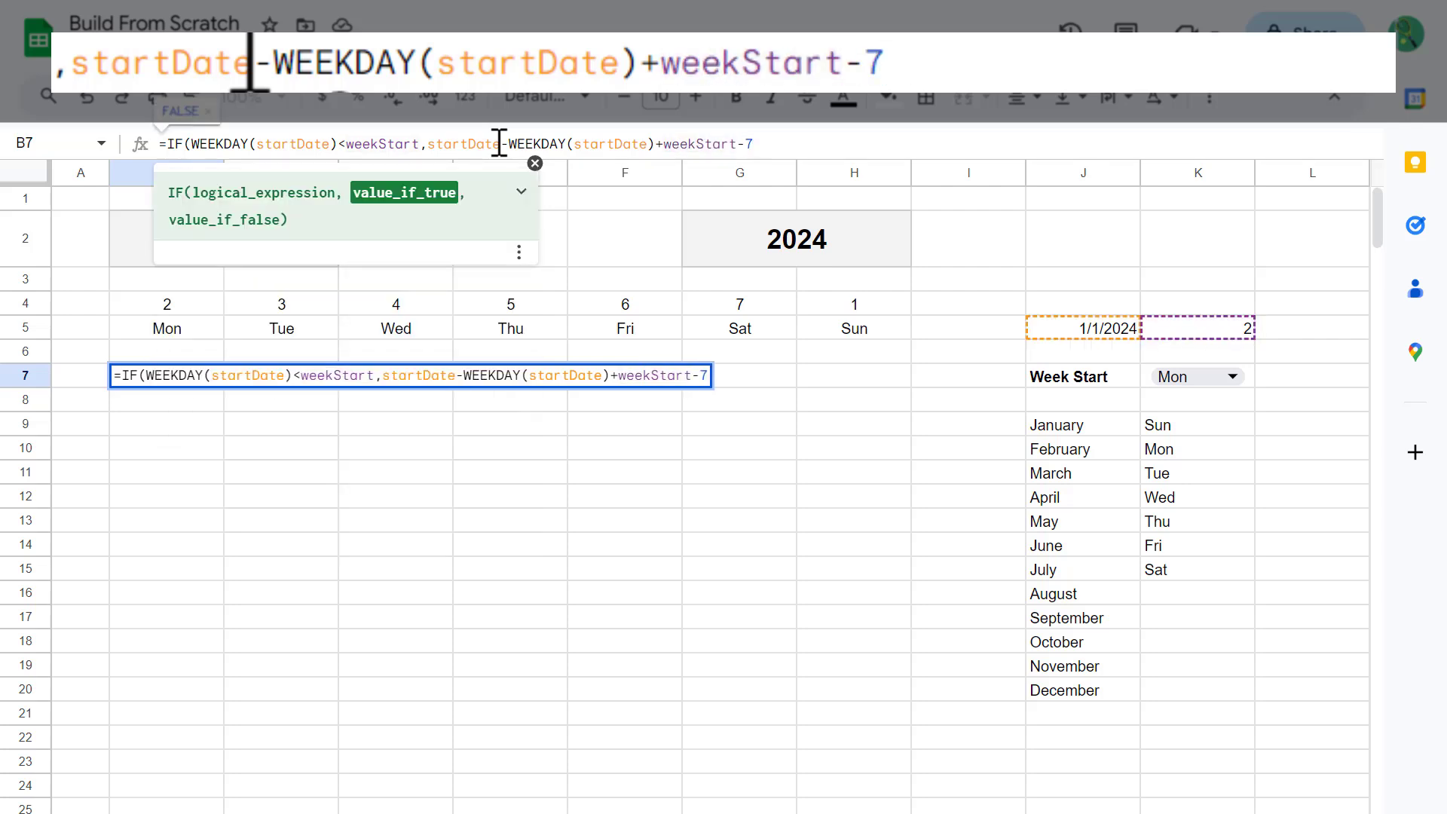
Step: Add startDate-WEEKDAY(startDate)+weekStart as the value if false and complete the IF formula in B7
type(", startD")
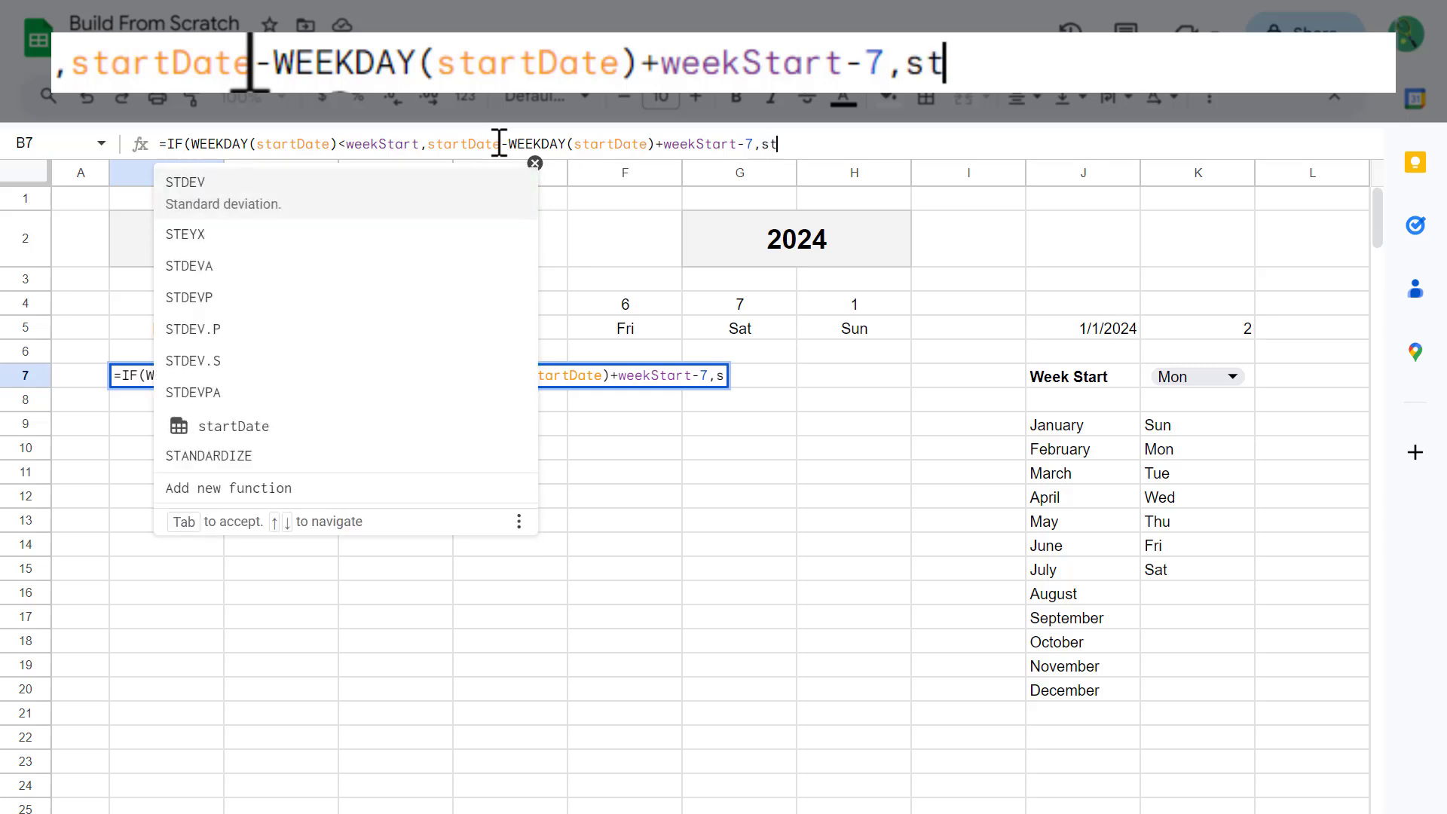
key("Tab")
type("-")
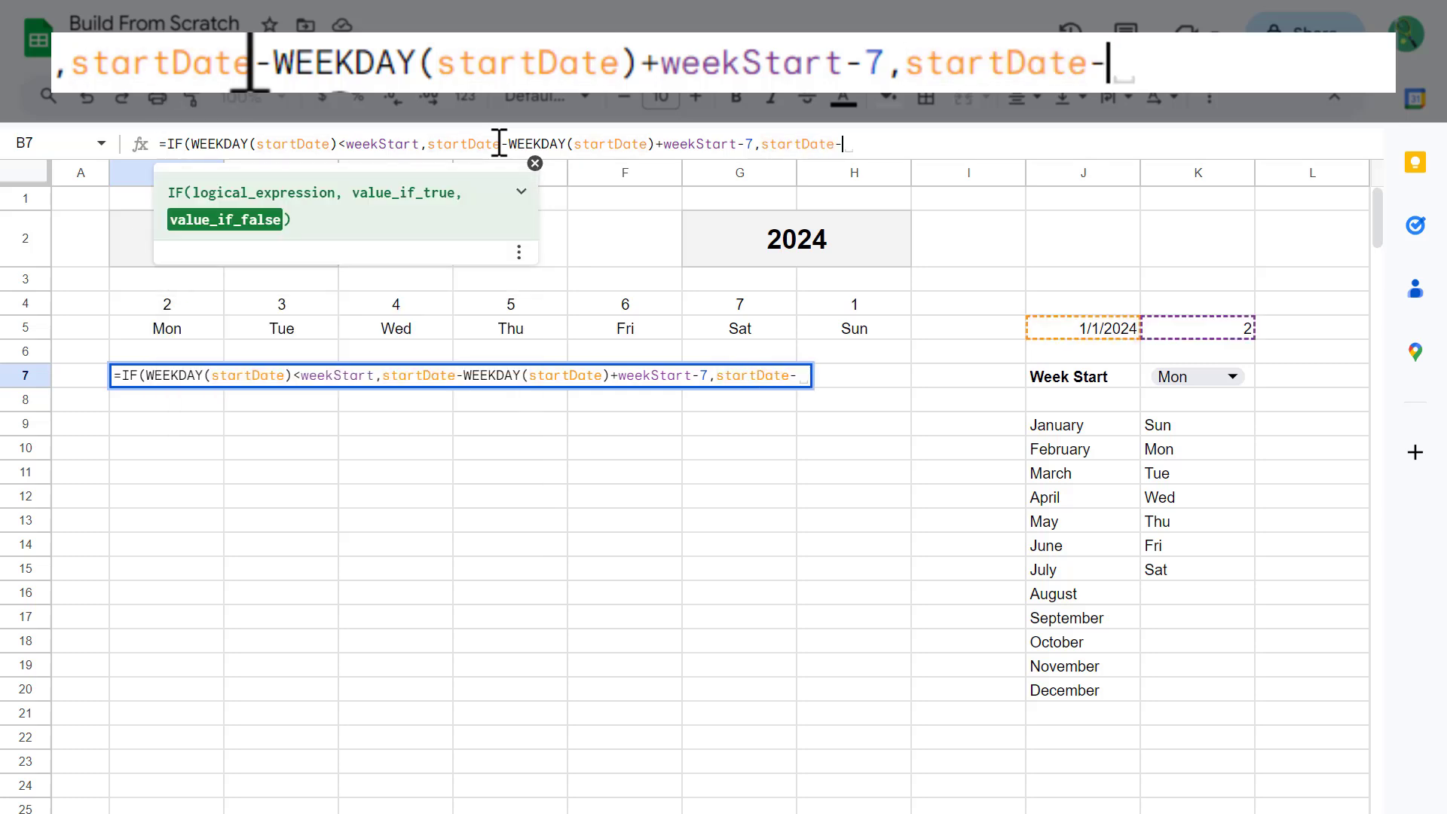
type("weekd")
key("Tab")
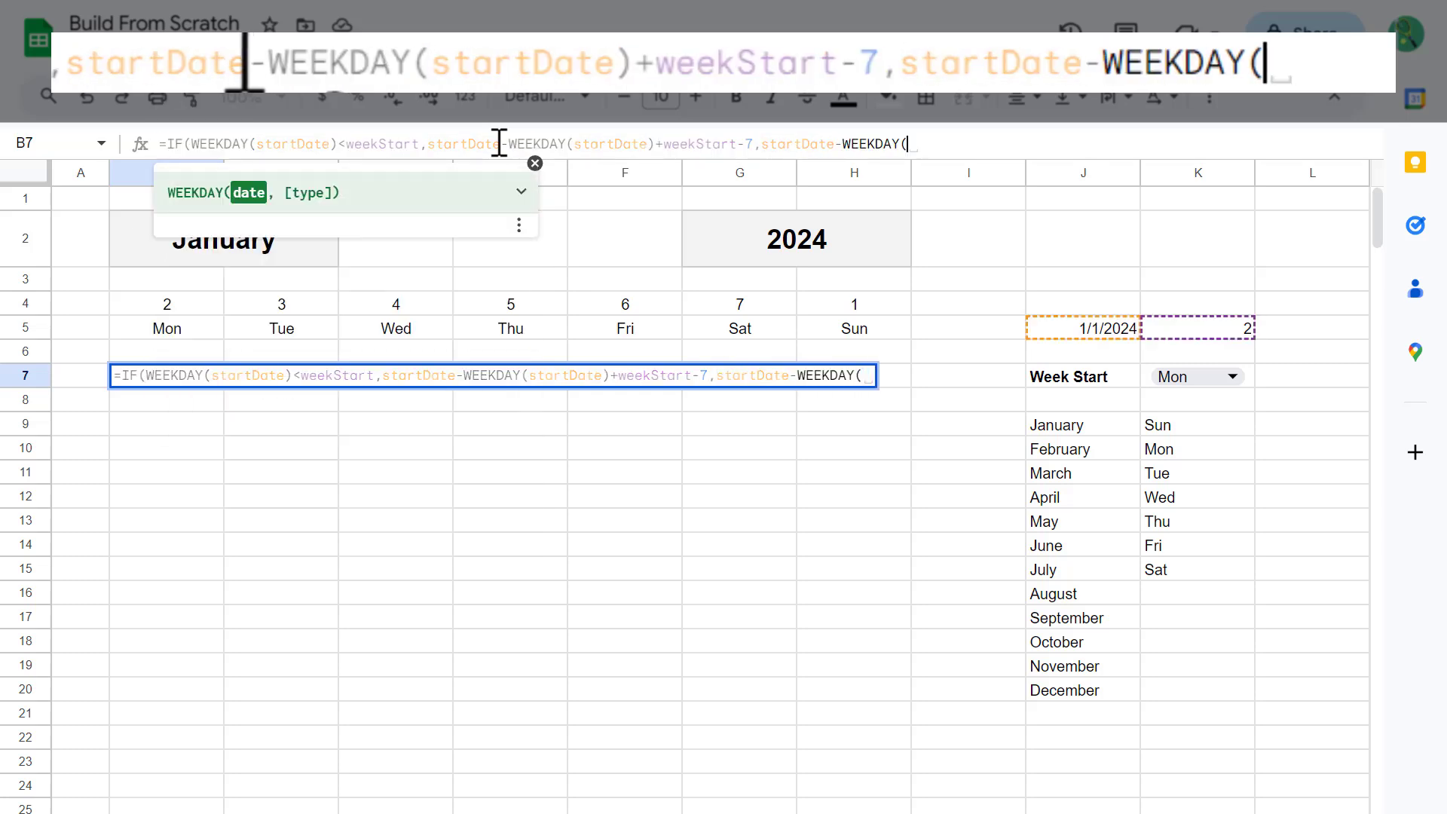
type("startd")
key("Tab")
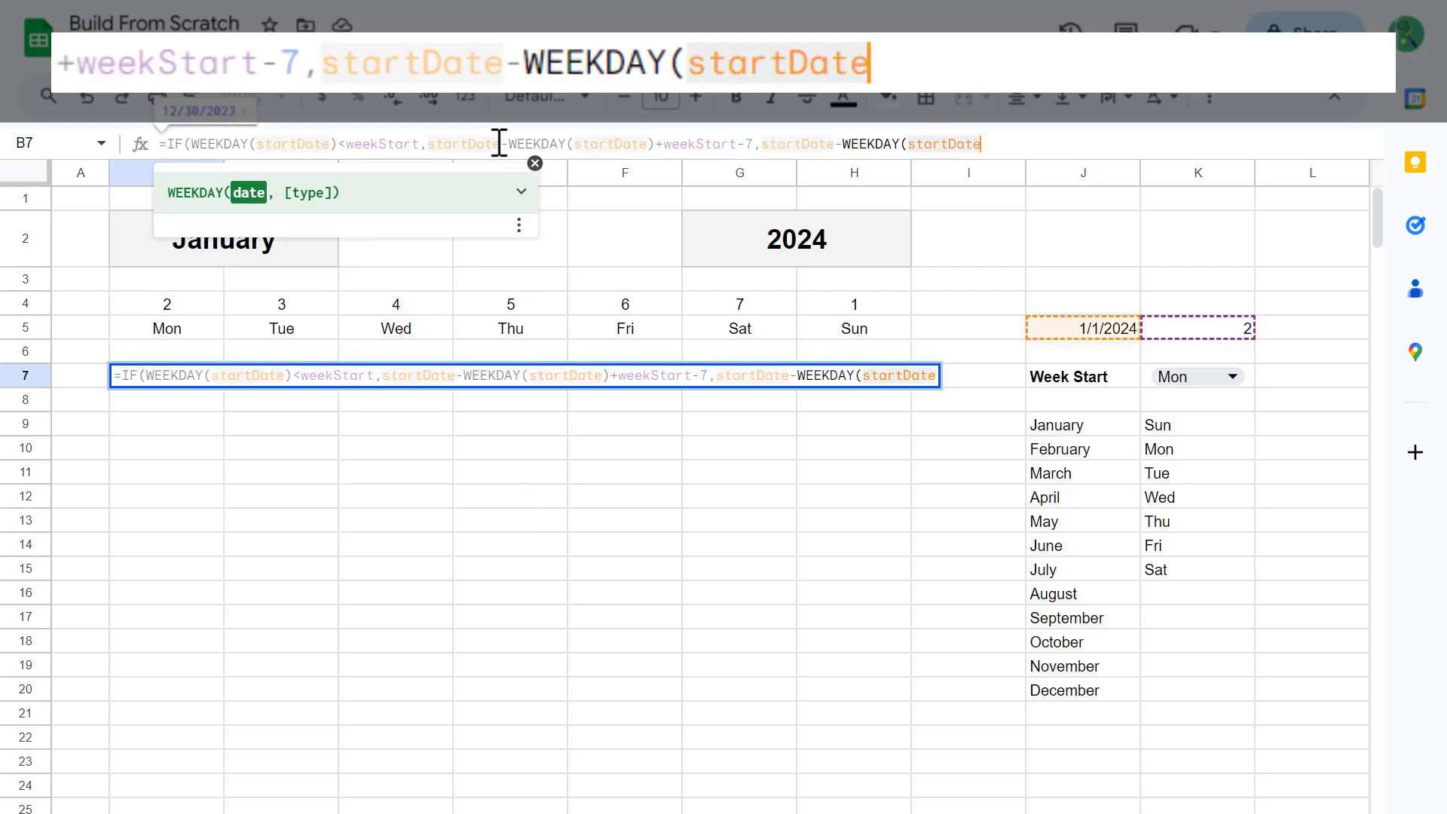
type(")")
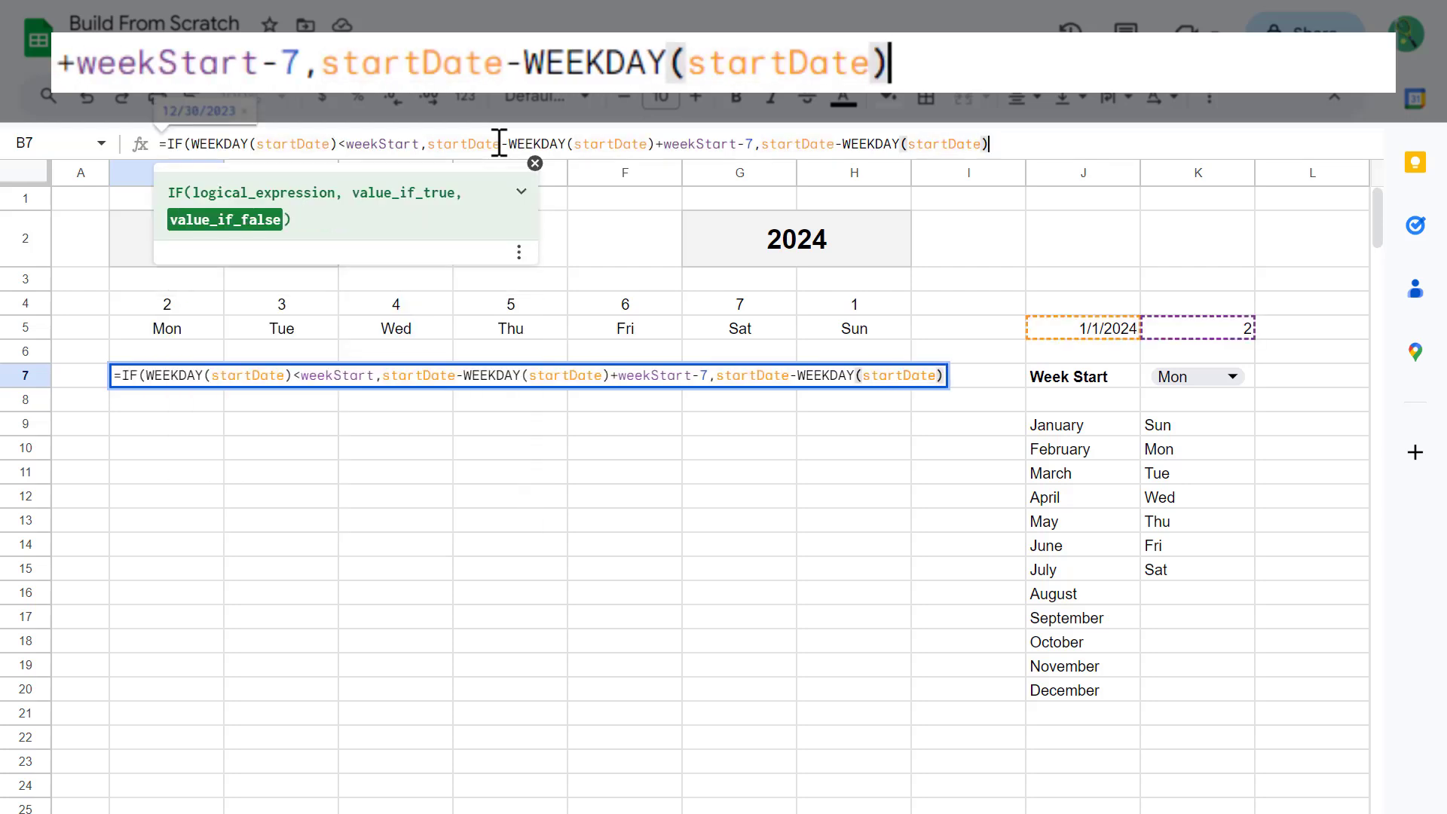
type("+")
type("weekStart")
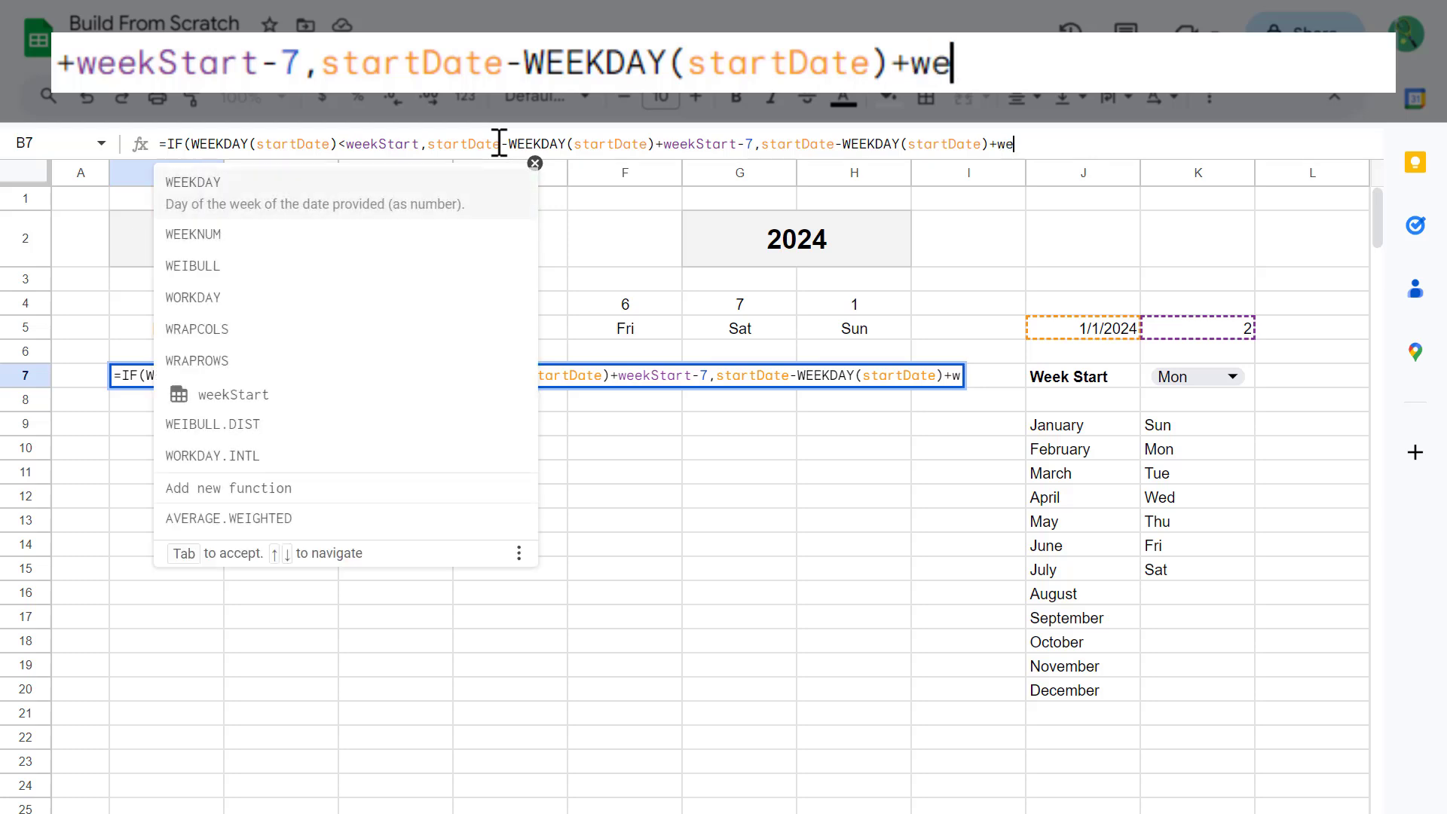
type(")")
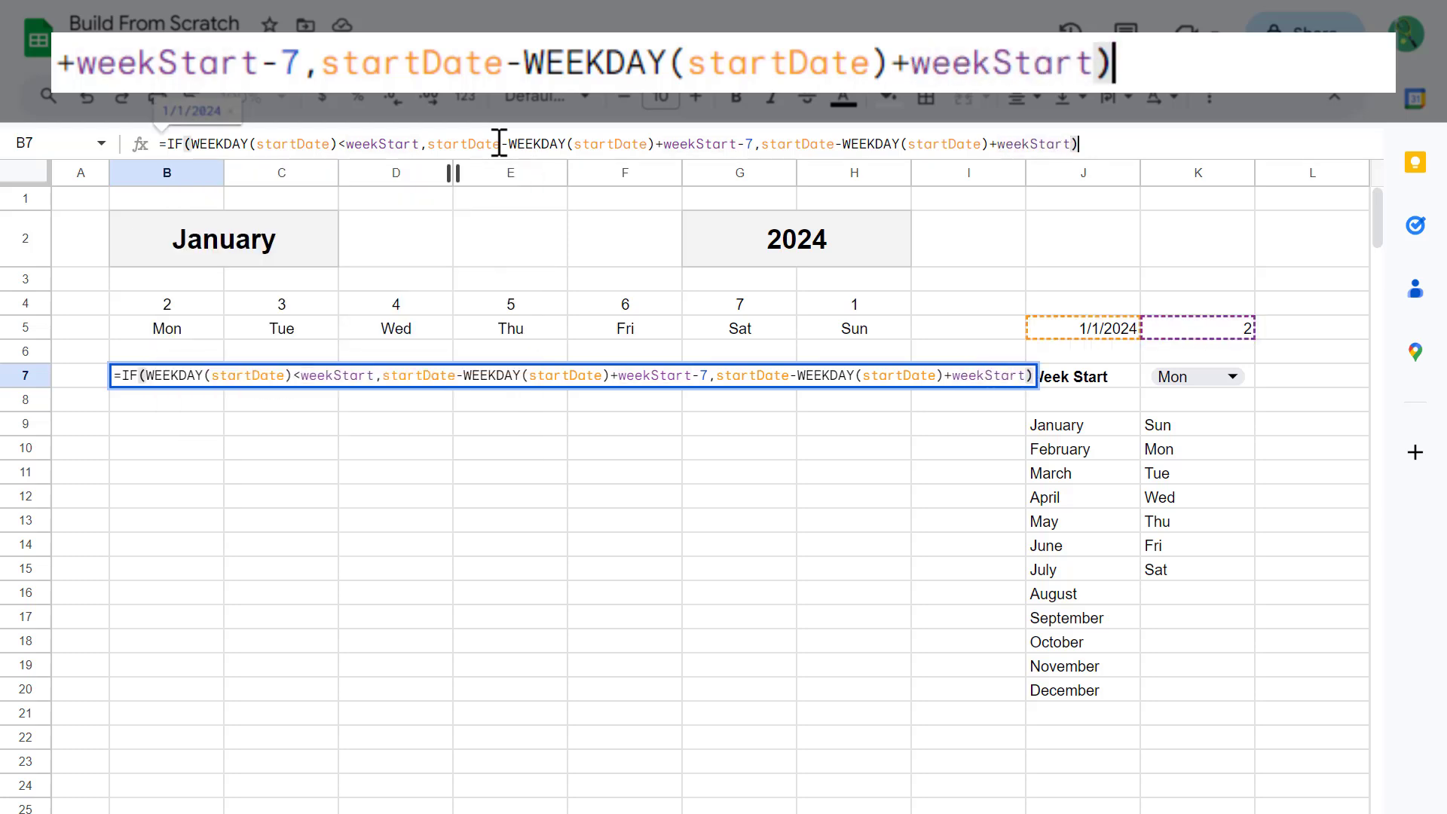
key("Return")
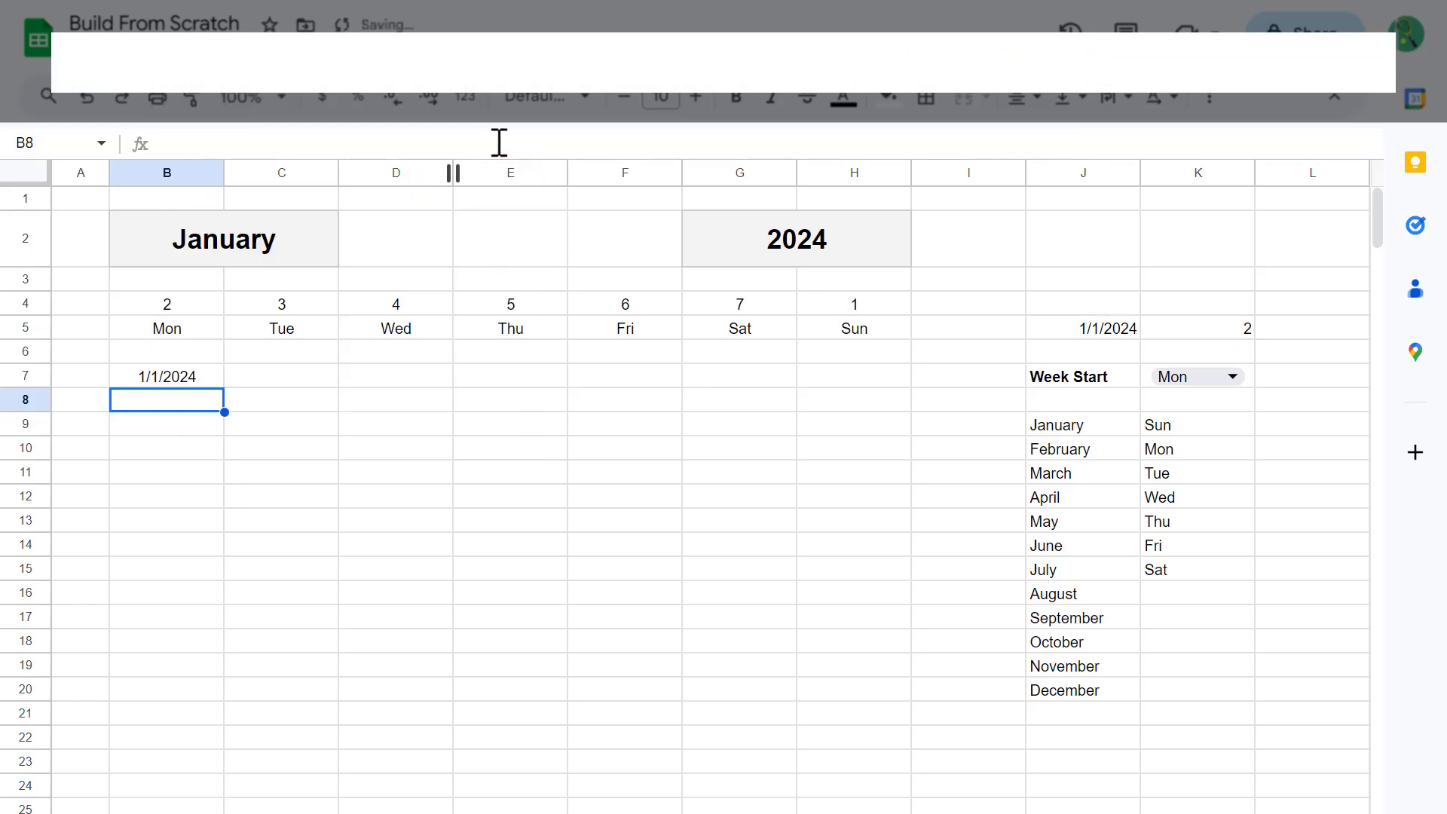
Step: Enter =B7+1 in cell C7 and fill the formula across through H7 for the first week's dates
left_click(206, 374)
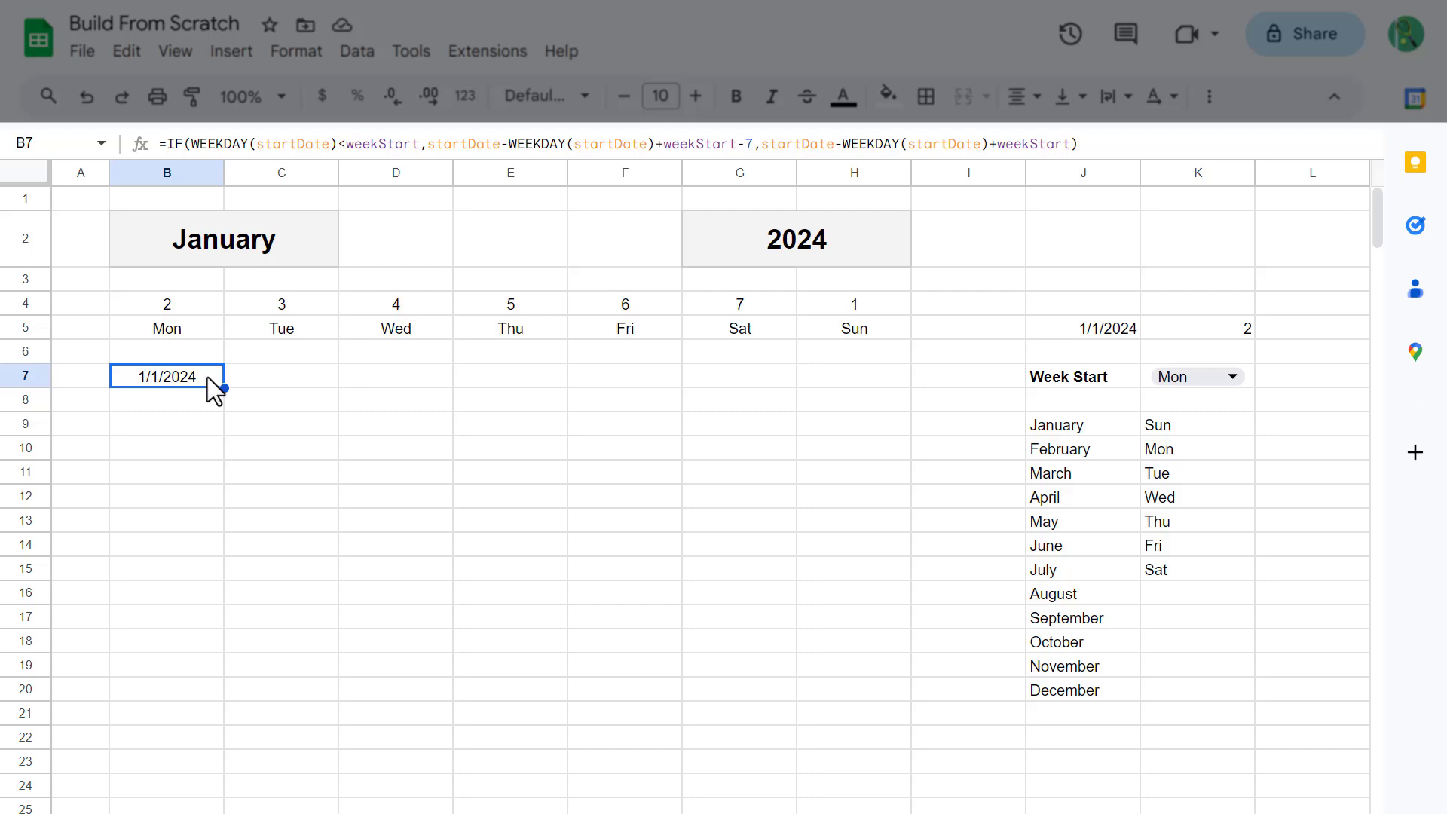
left_click(287, 377)
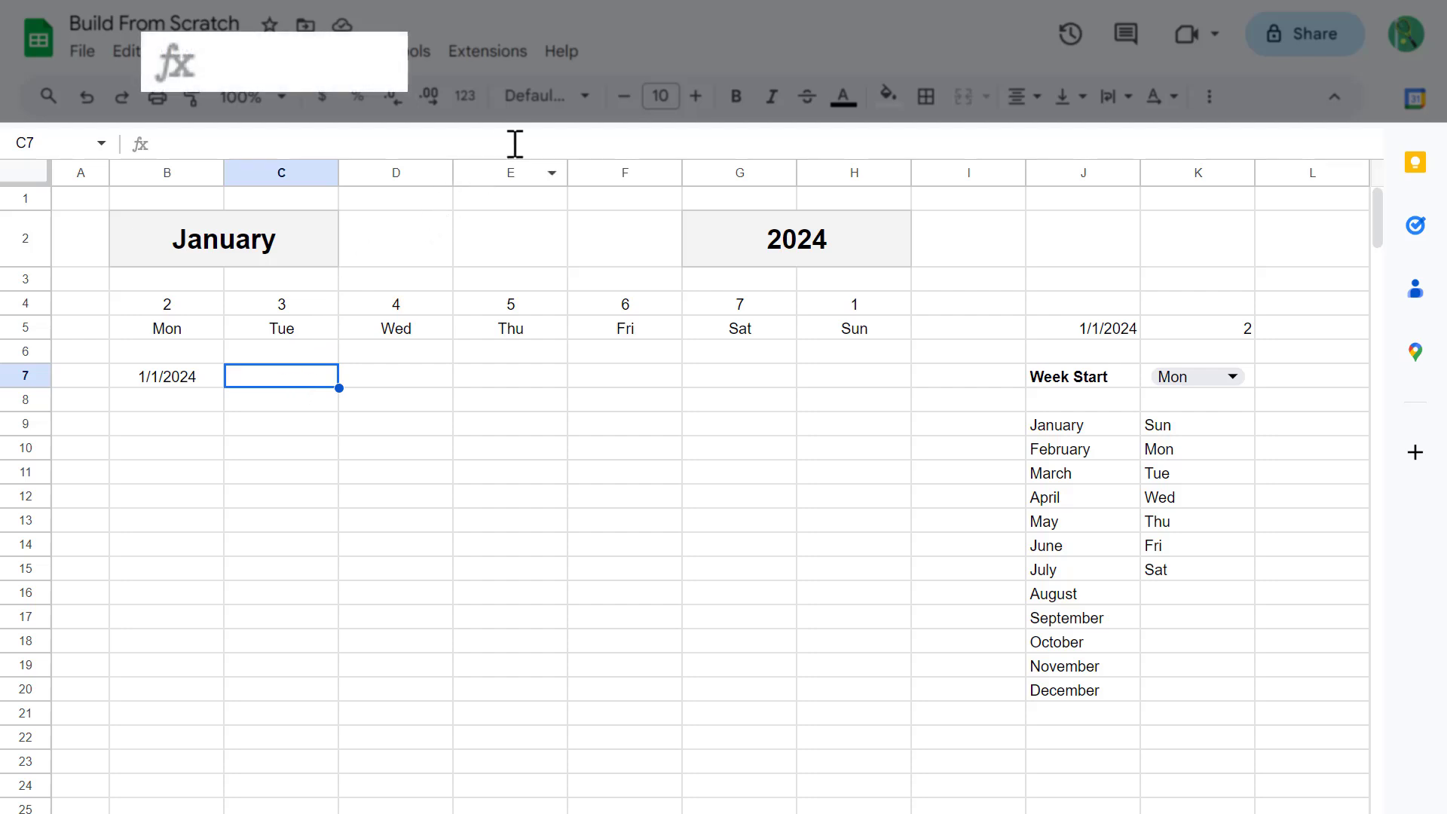
type("=")
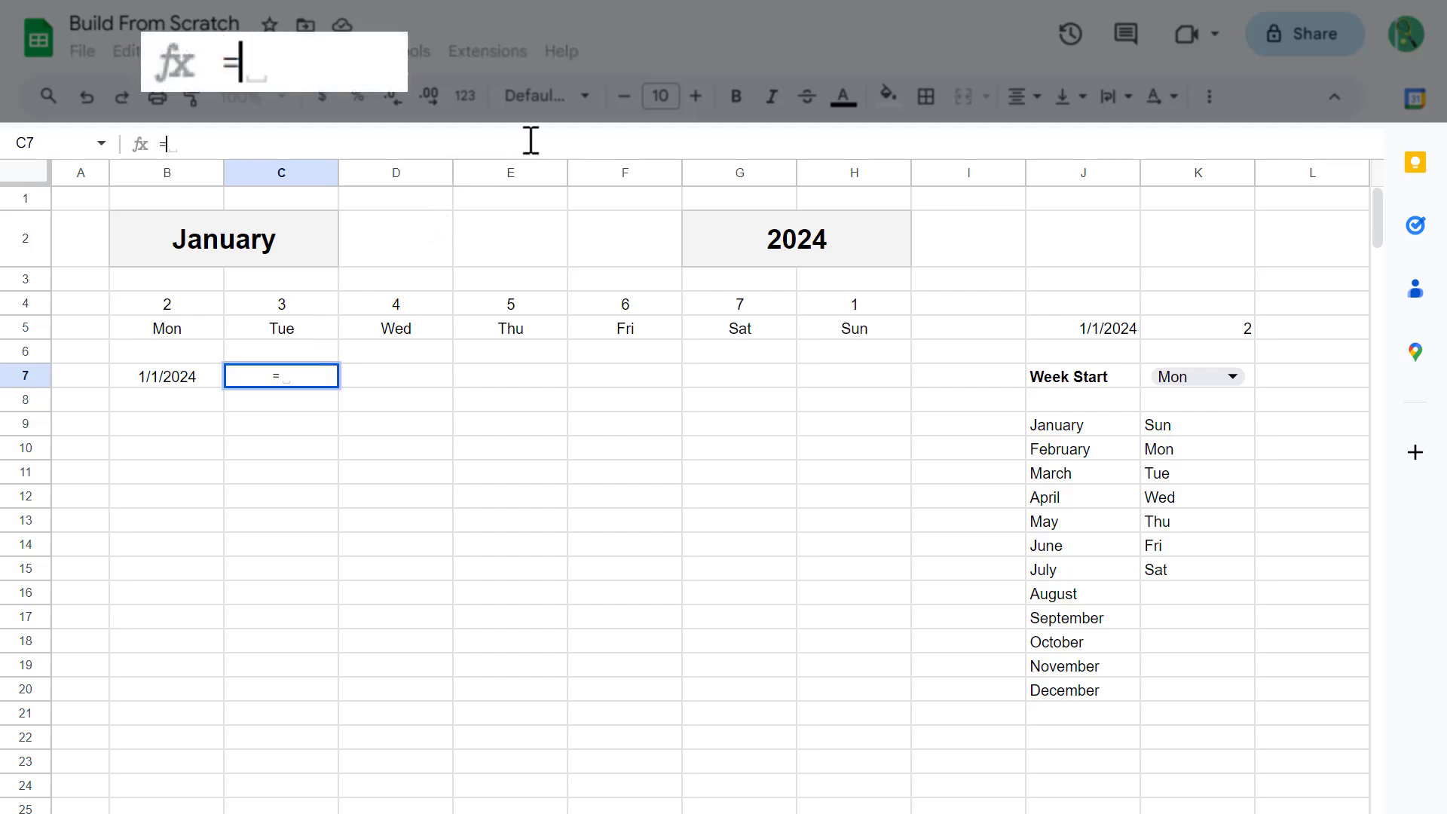
type("B7+")
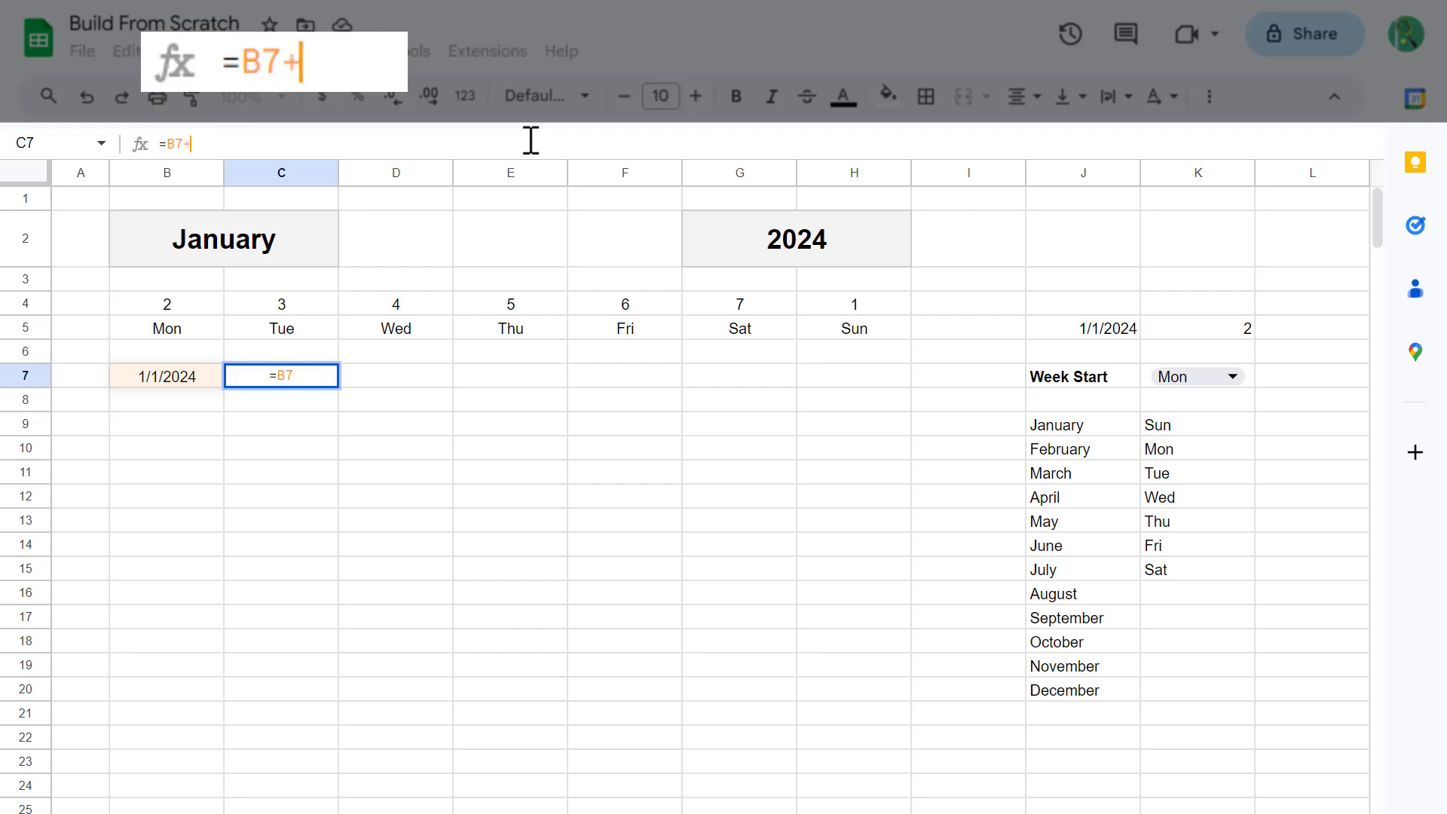
type("1")
key("Return")
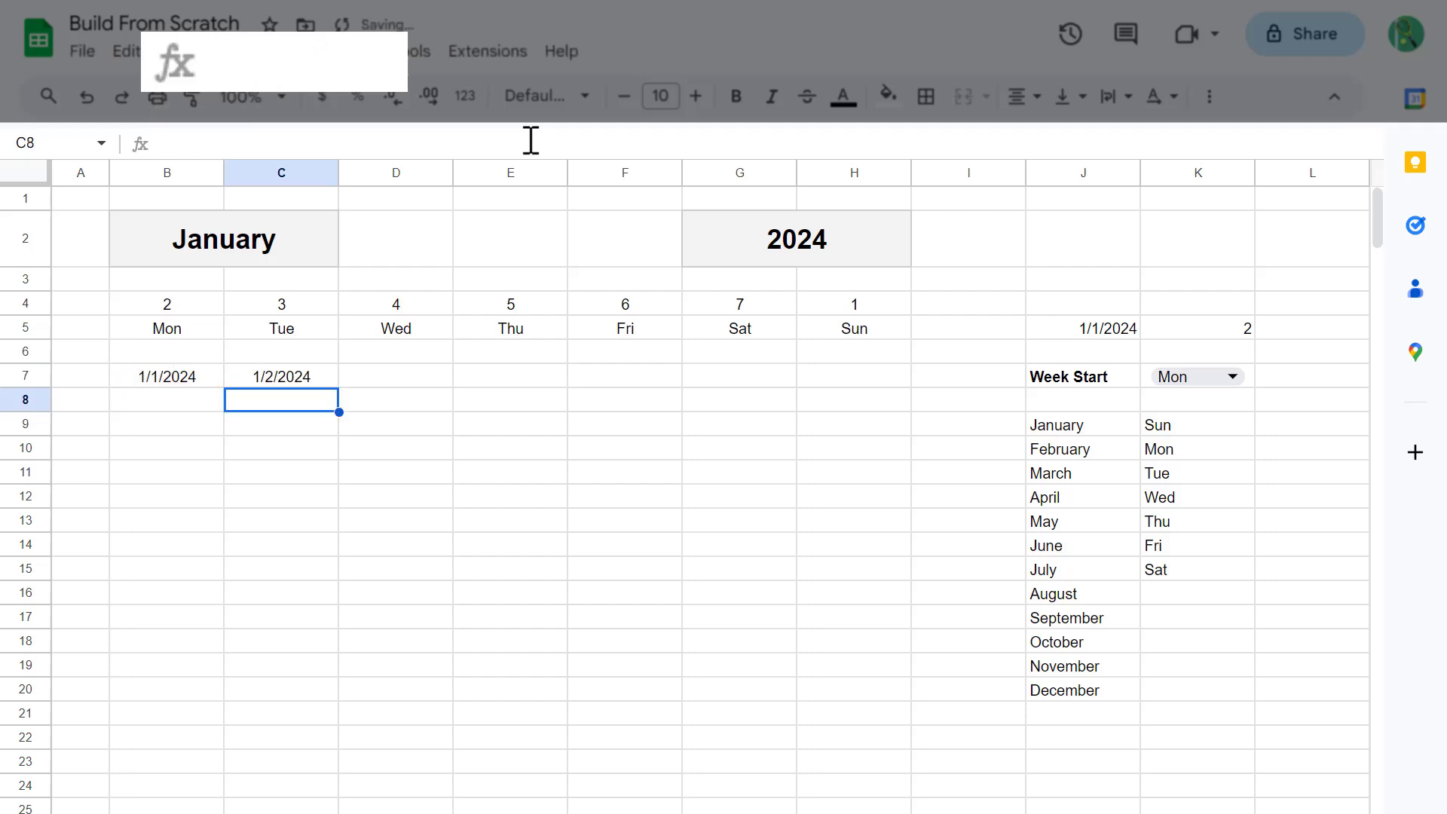
left_click(321, 377)
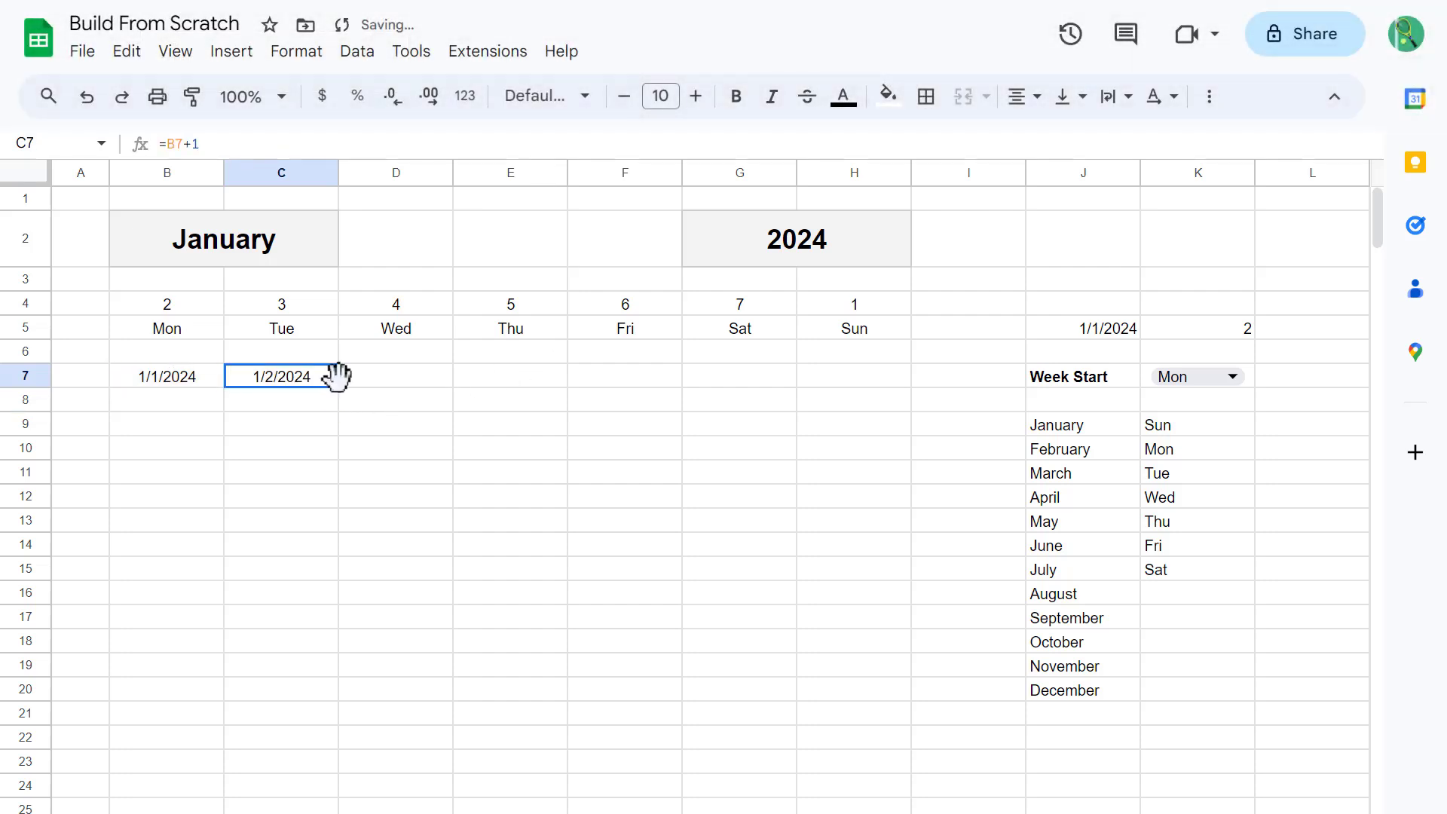
left_click_drag(336, 385, 833, 367)
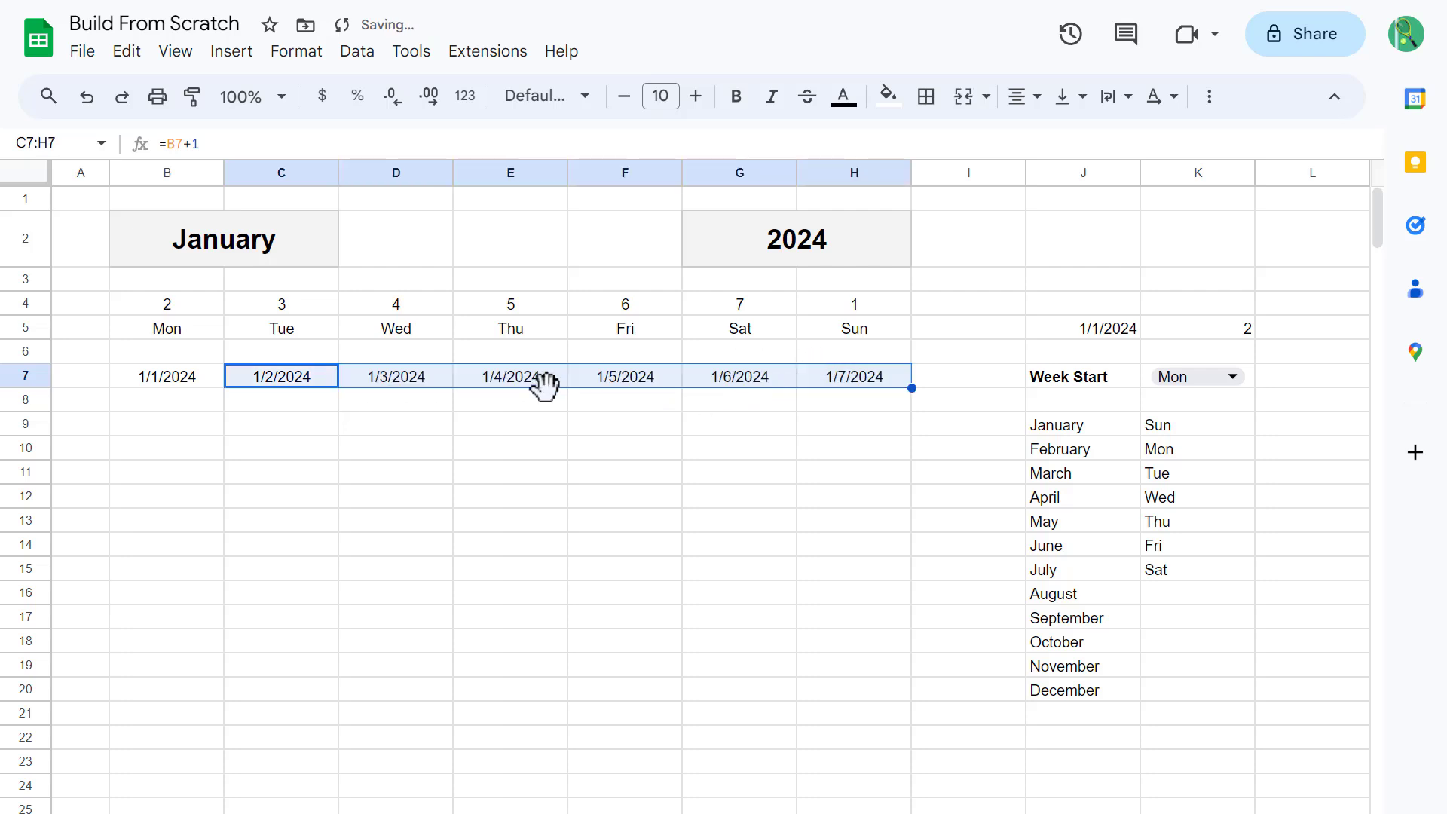
Step: Enter =H7+1 in cell B12 to start the second week's dates
left_click(173, 498)
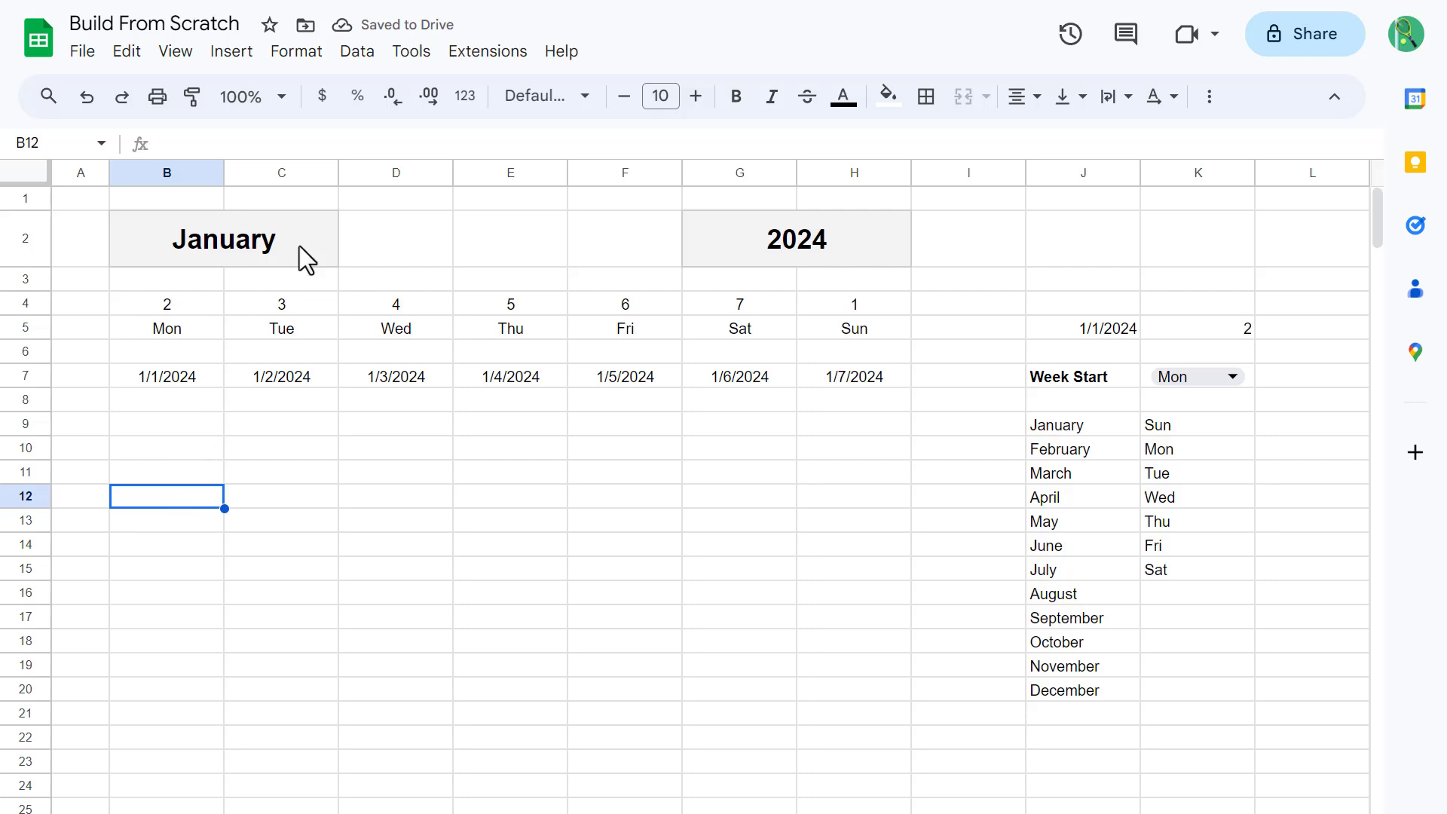
type("=")
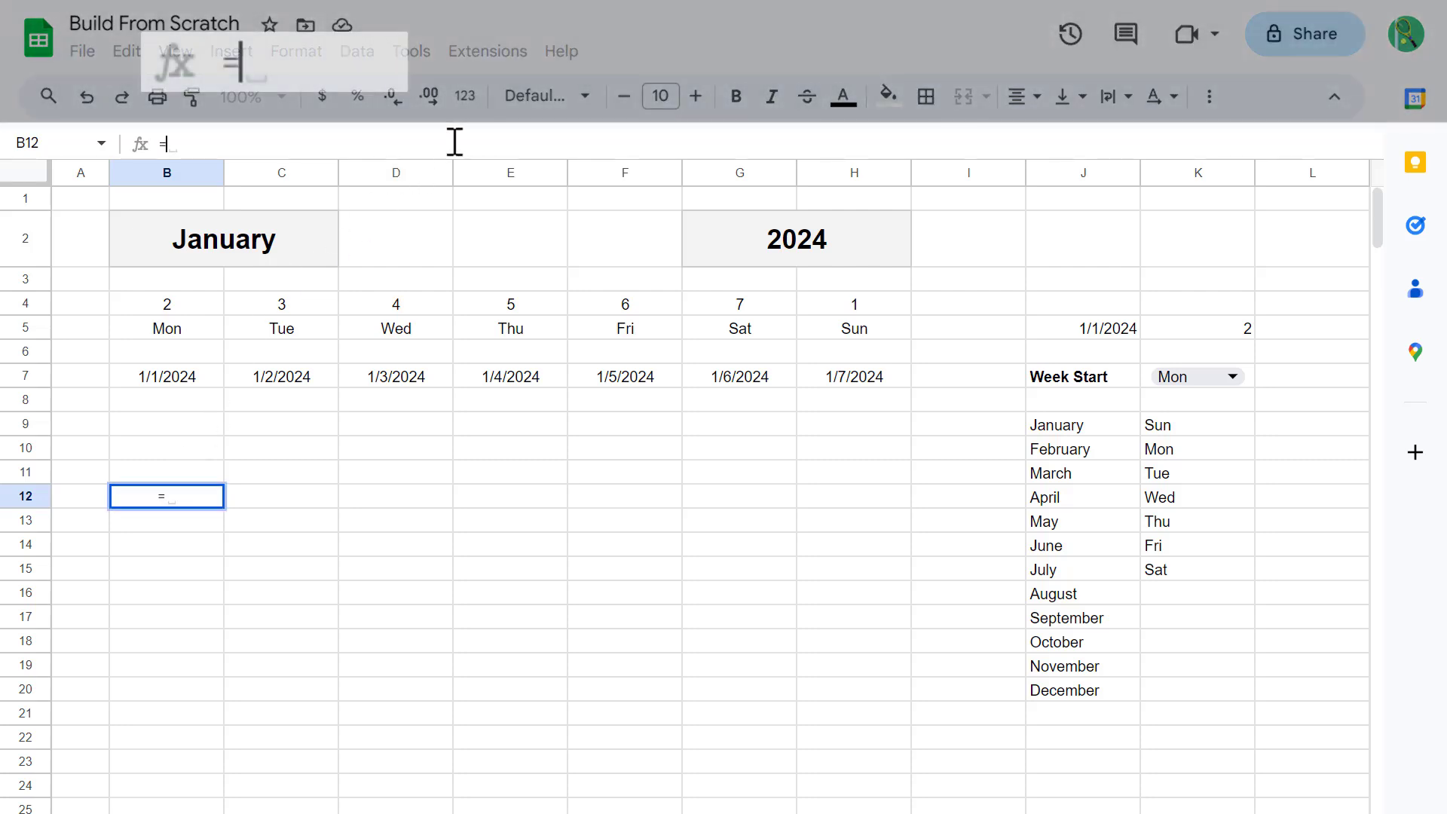
key("BackSpace")
type("H7+1")
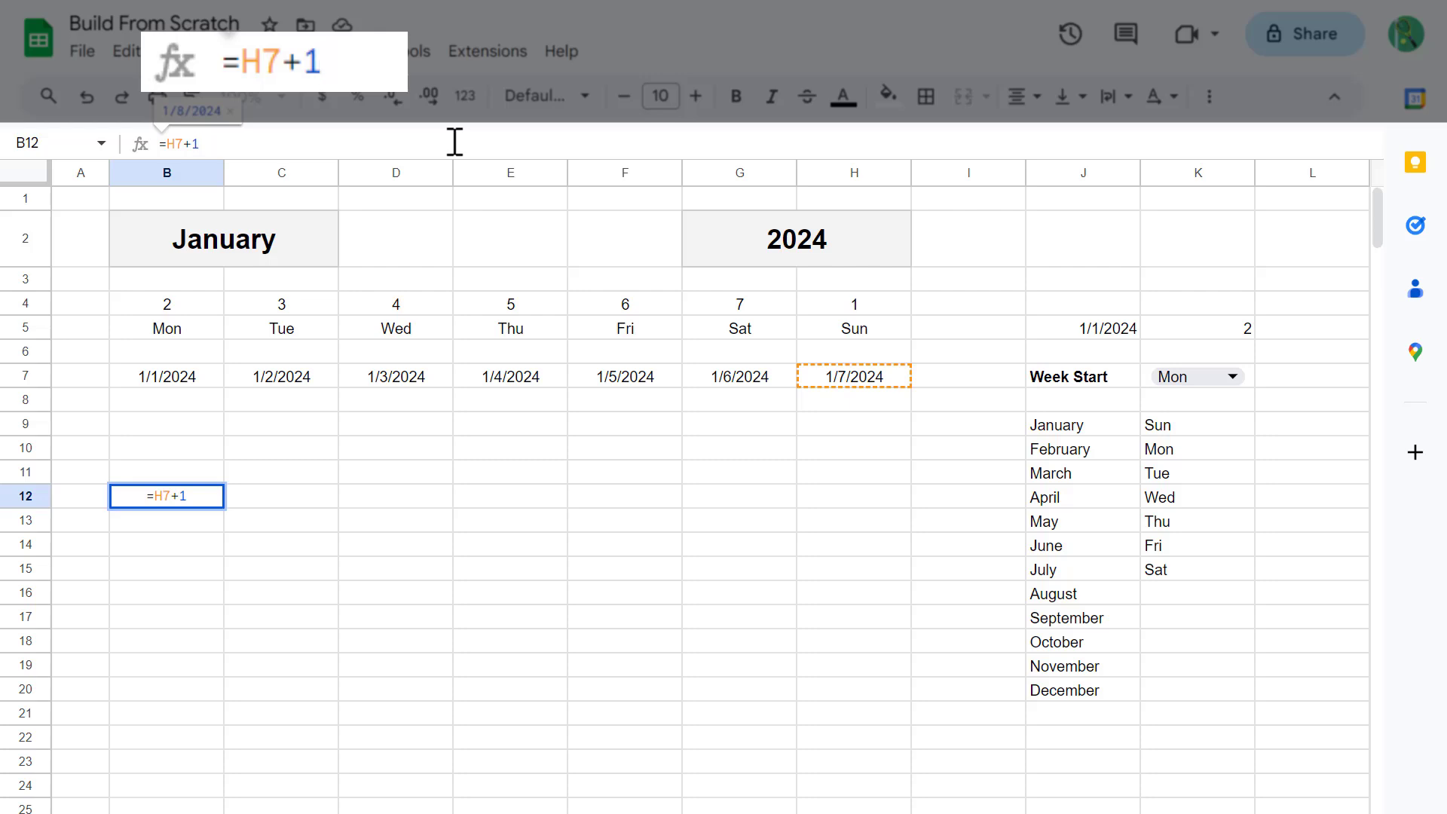
key("Return")
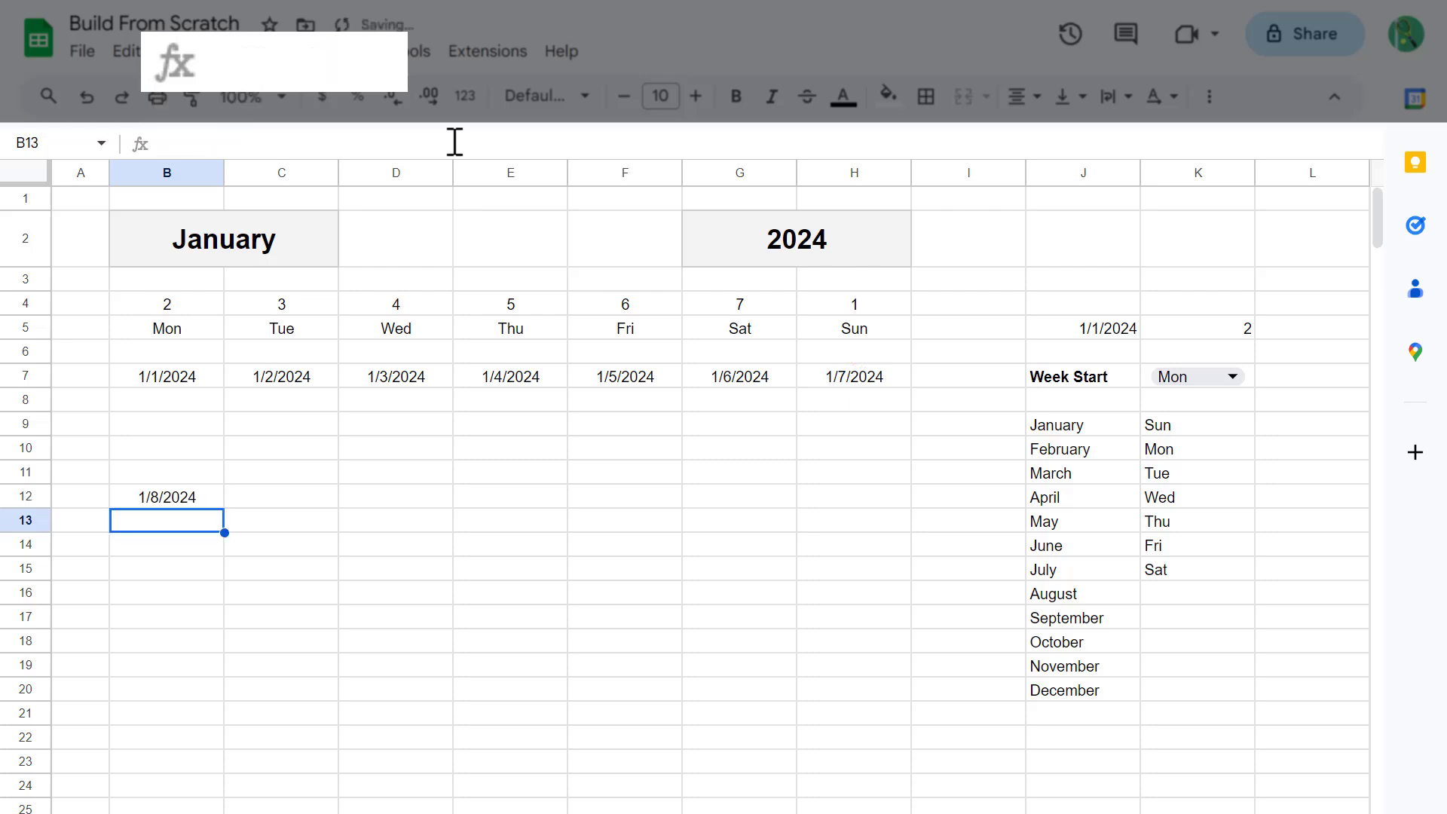
Step: Enter =B12+1 in cell C12 and fill the formula across through H12 for the second week's dates
left_click(236, 499)
left_click(401, 146)
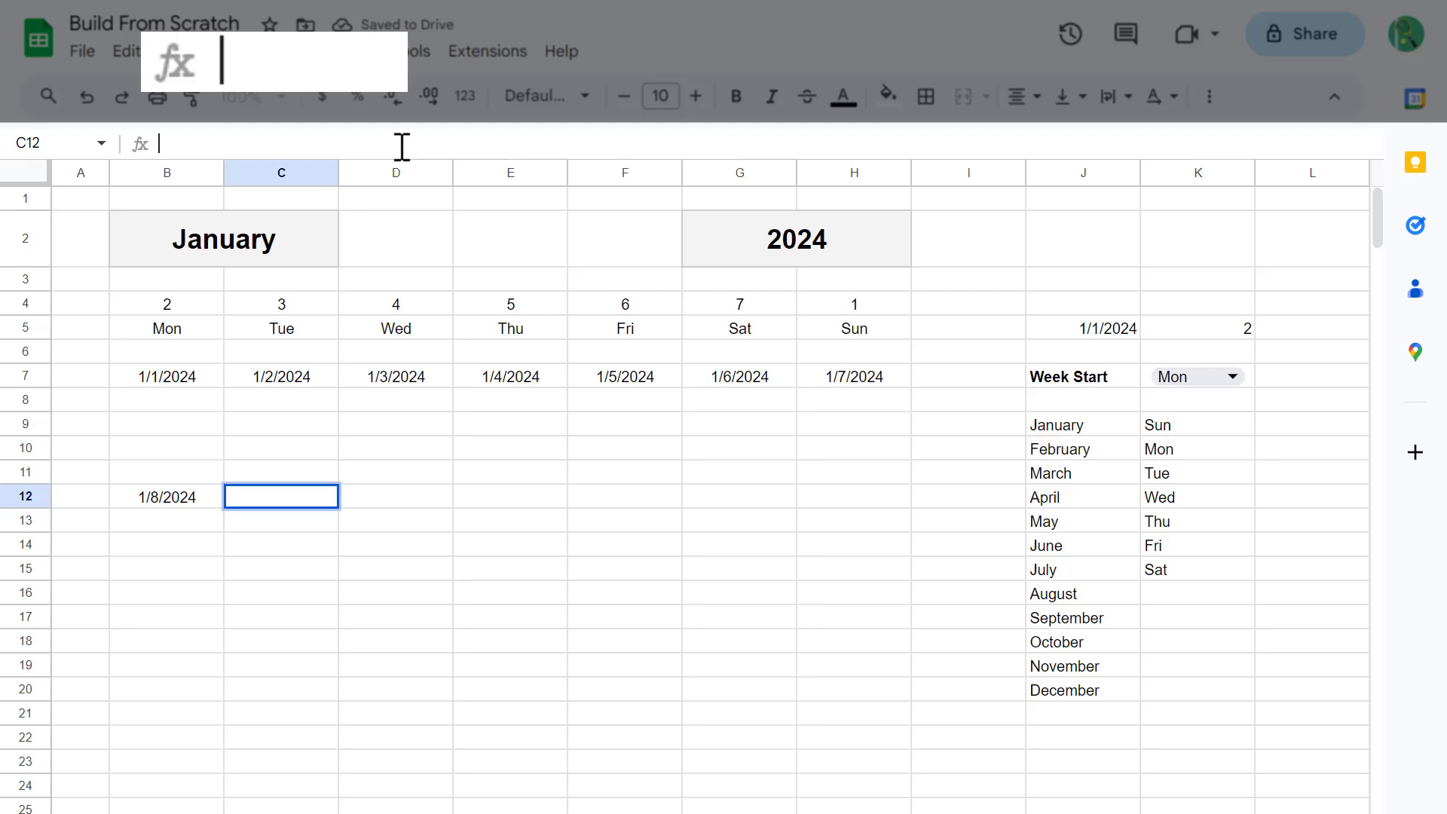
type("=B")
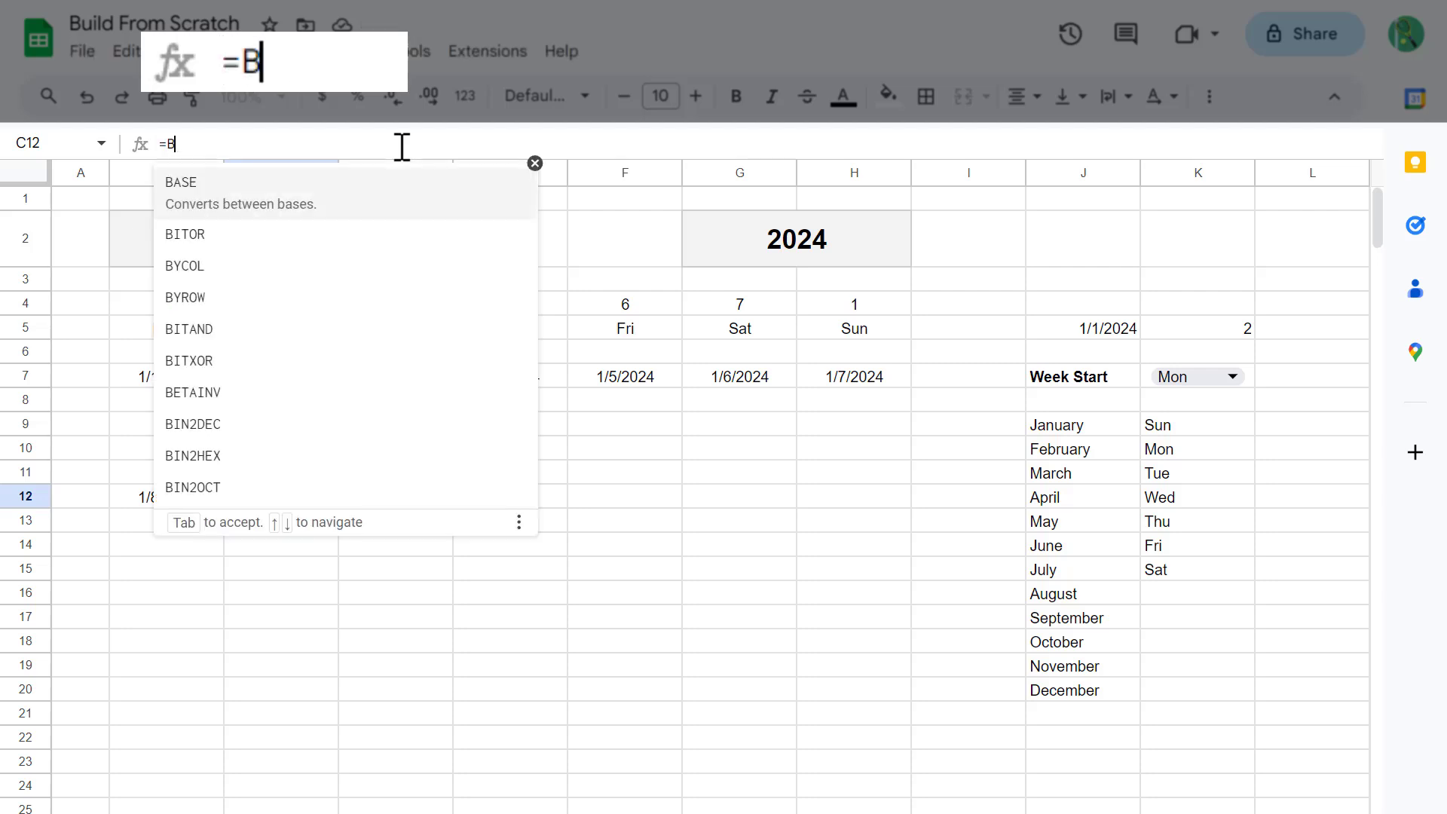
type("12+1")
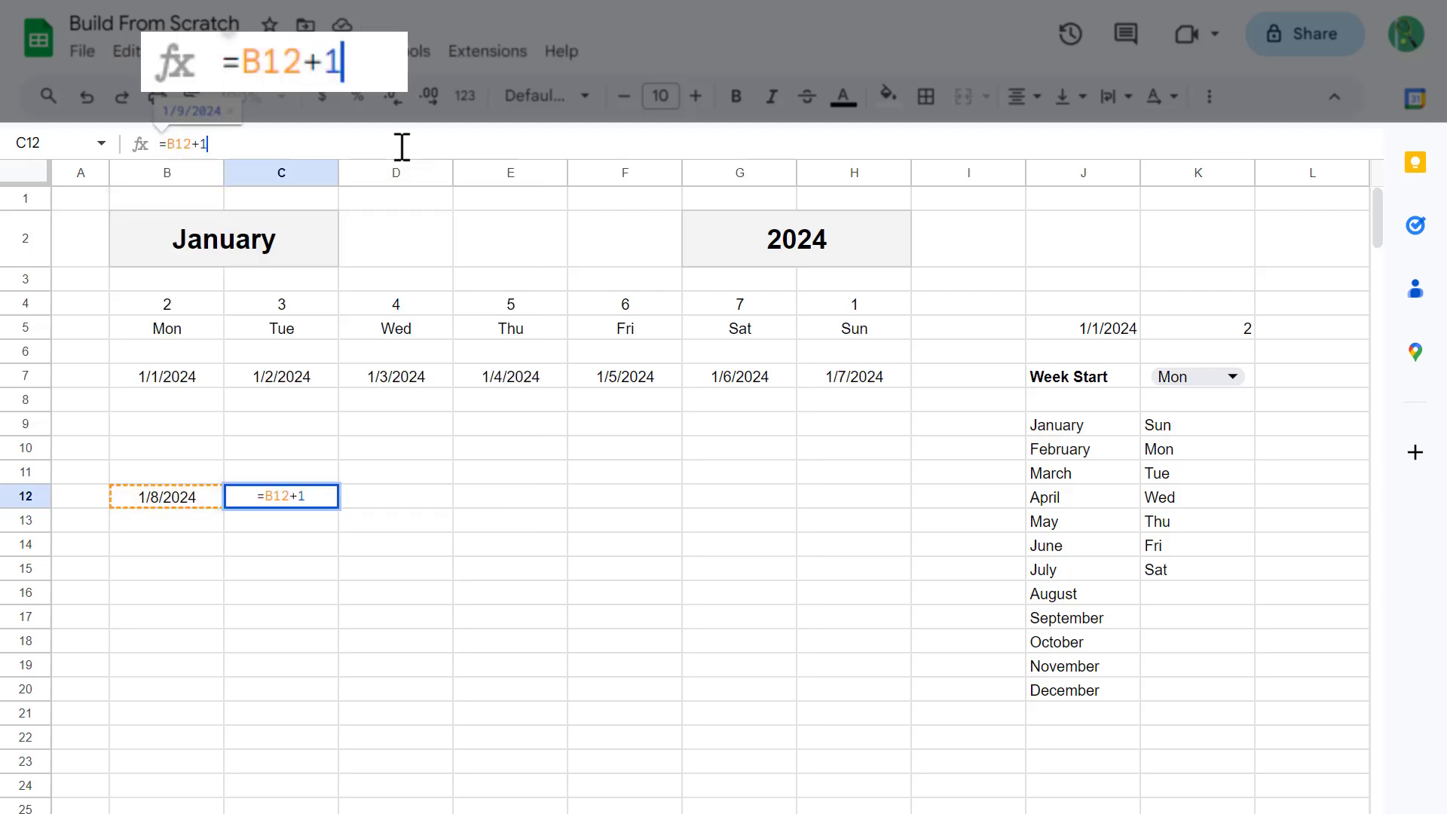
key("Return")
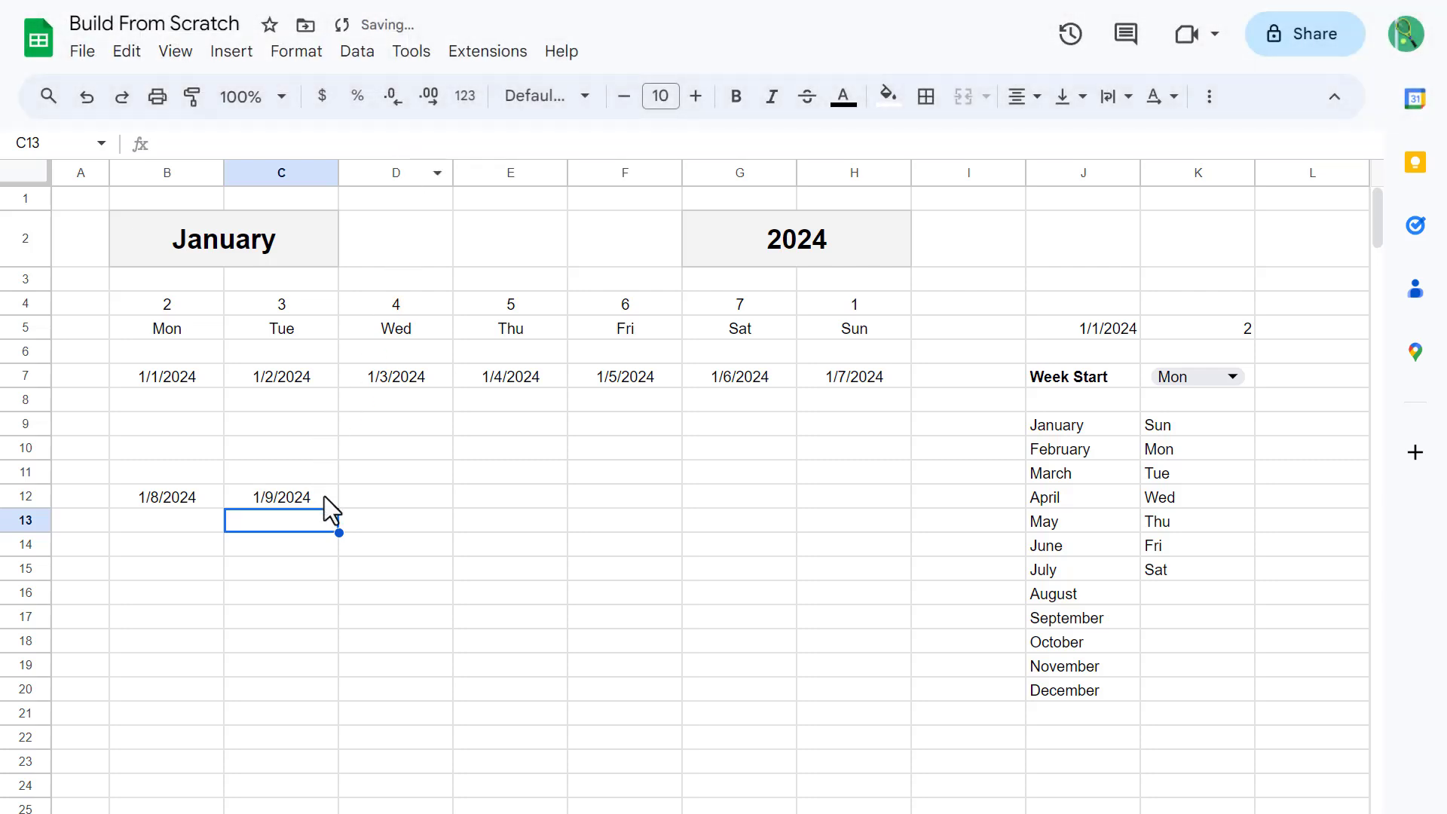
left_click(326, 497)
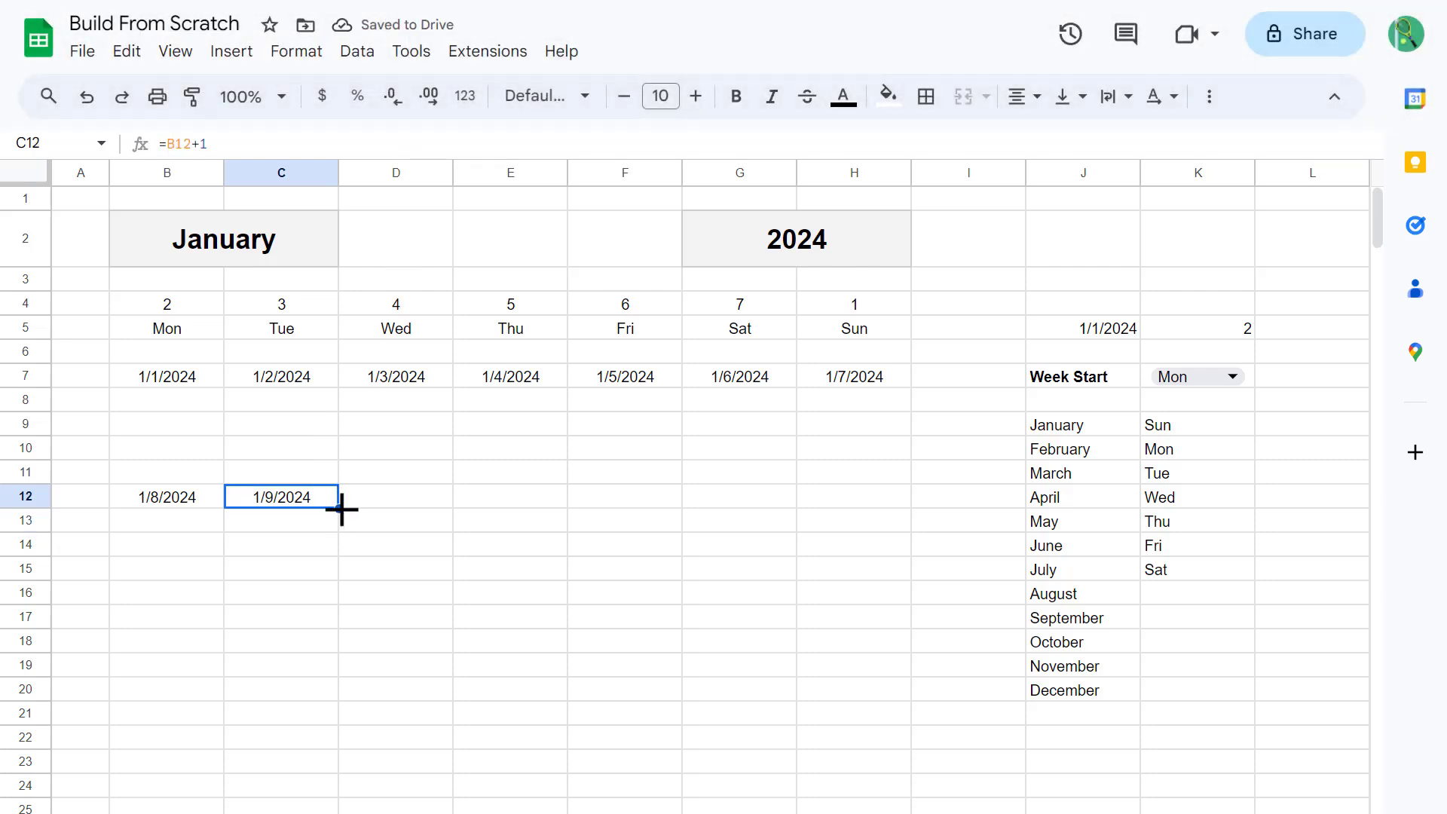
left_click_drag(341, 510, 847, 500)
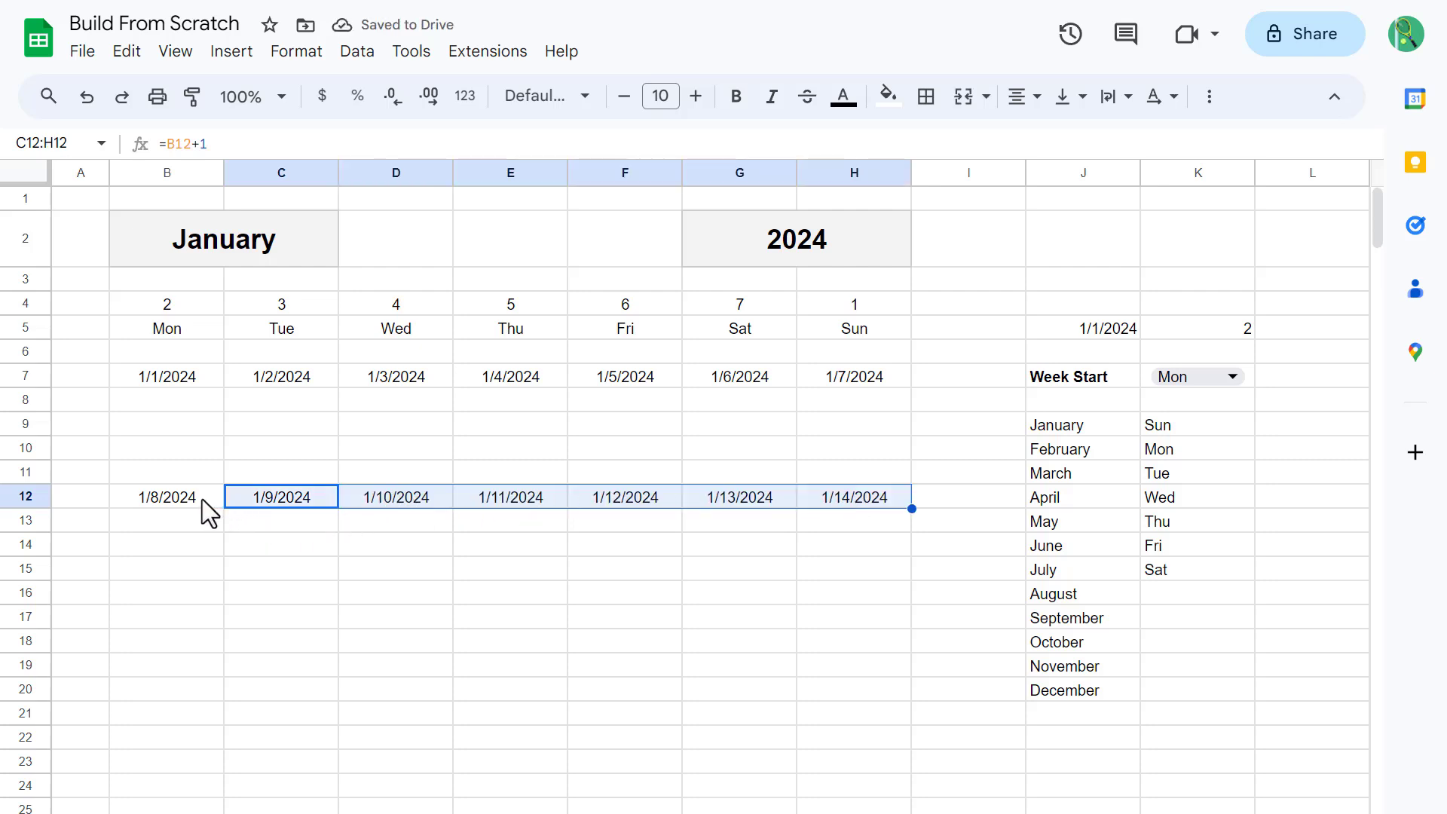
Step: Copy the second week's date row B12:H12 into the rows starting at B17, B22, B27 and B32
left_click_drag(201, 499, 826, 510)
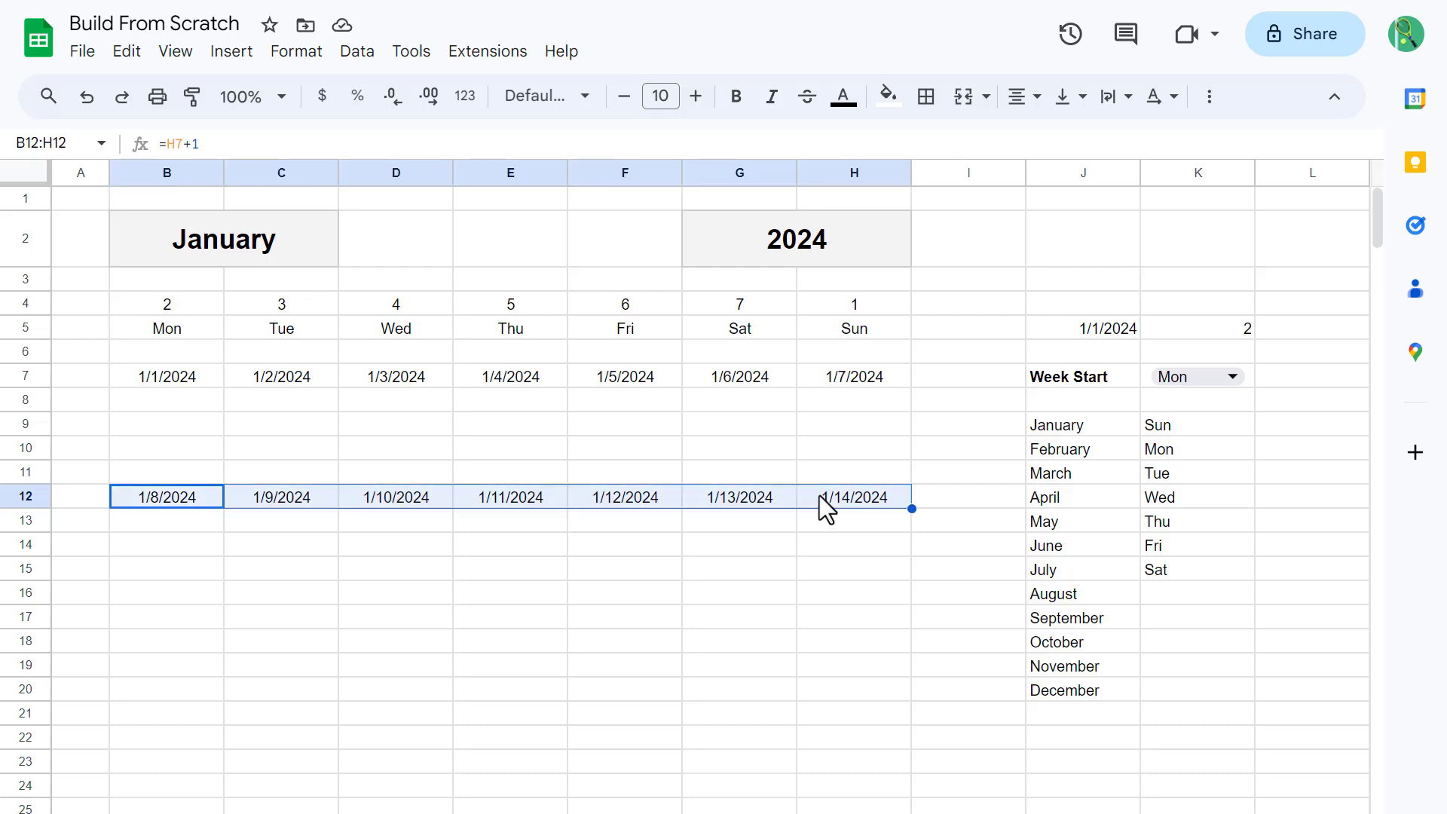
key("ctrl+c")
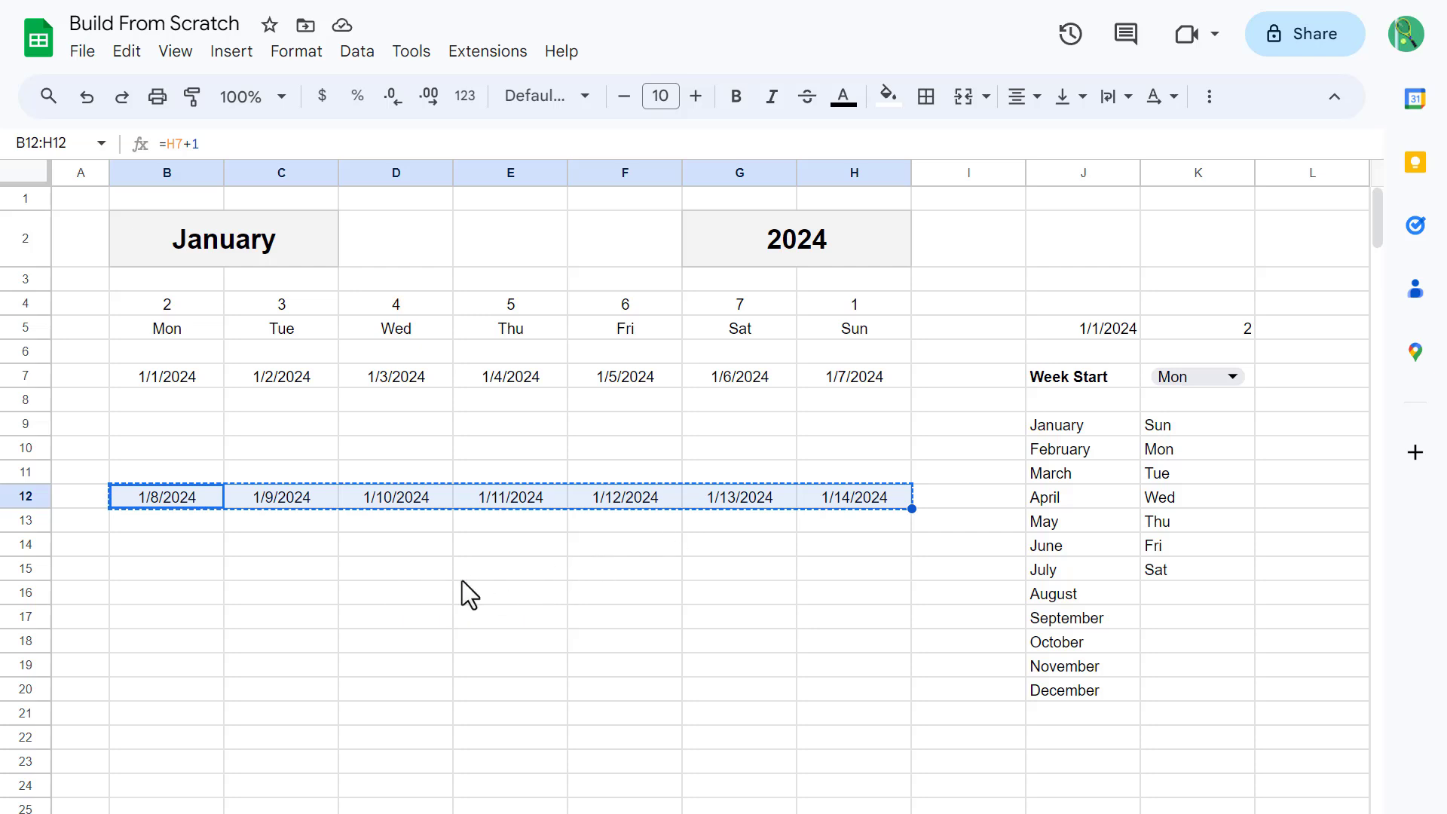
left_click(151, 618)
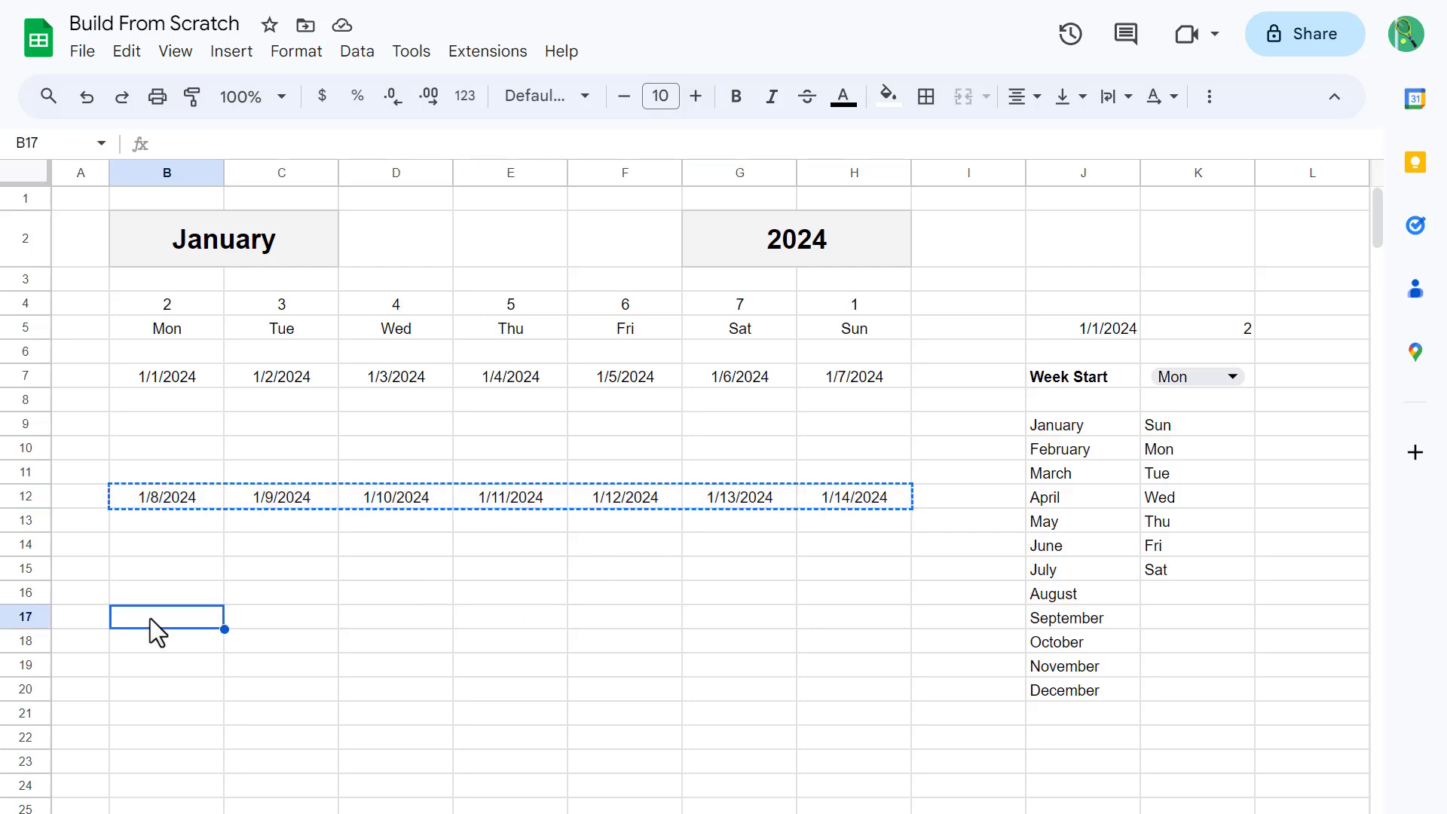
key("ctrl+v")
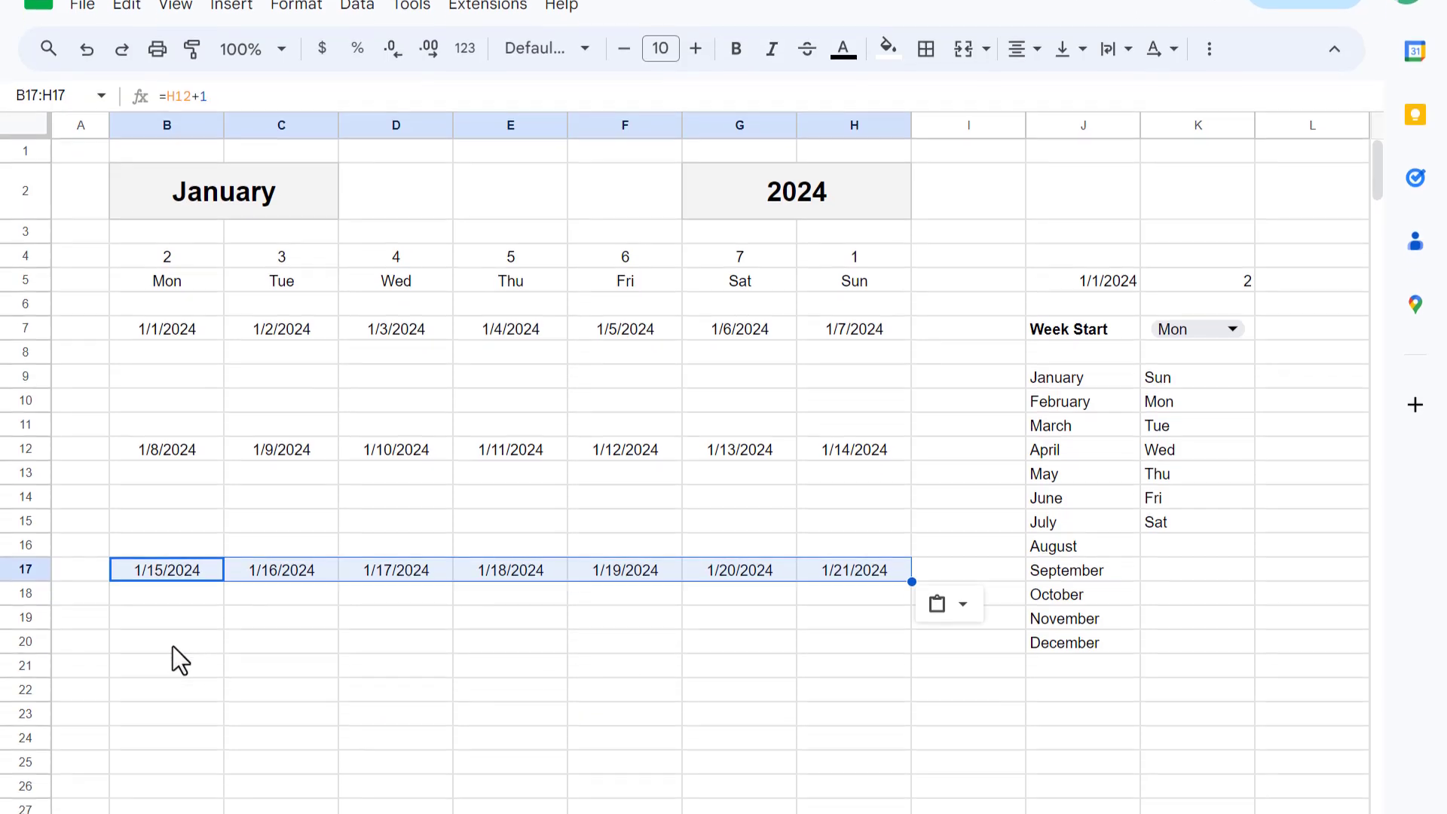
left_click(175, 691)
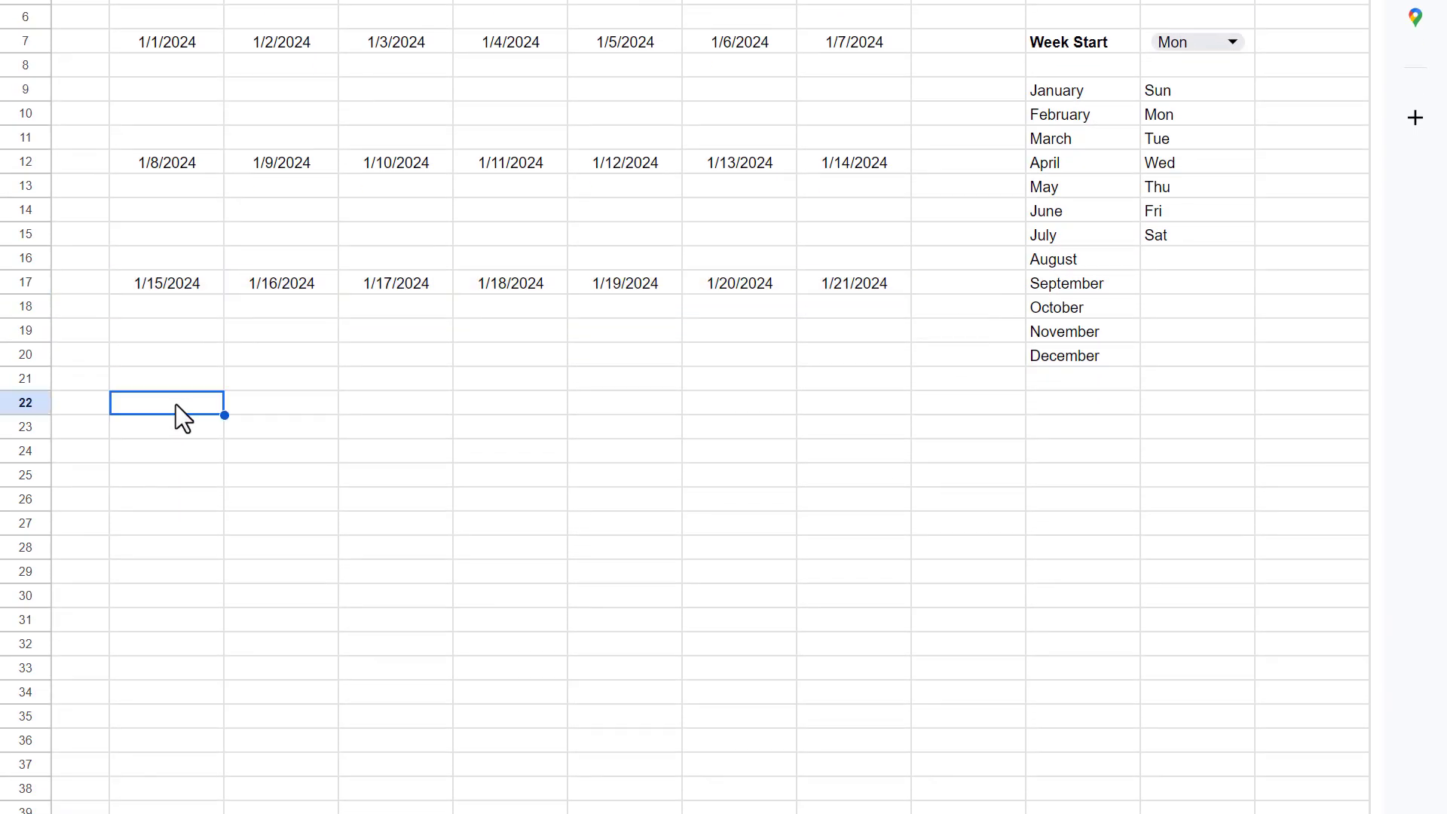
key("ctrl+v")
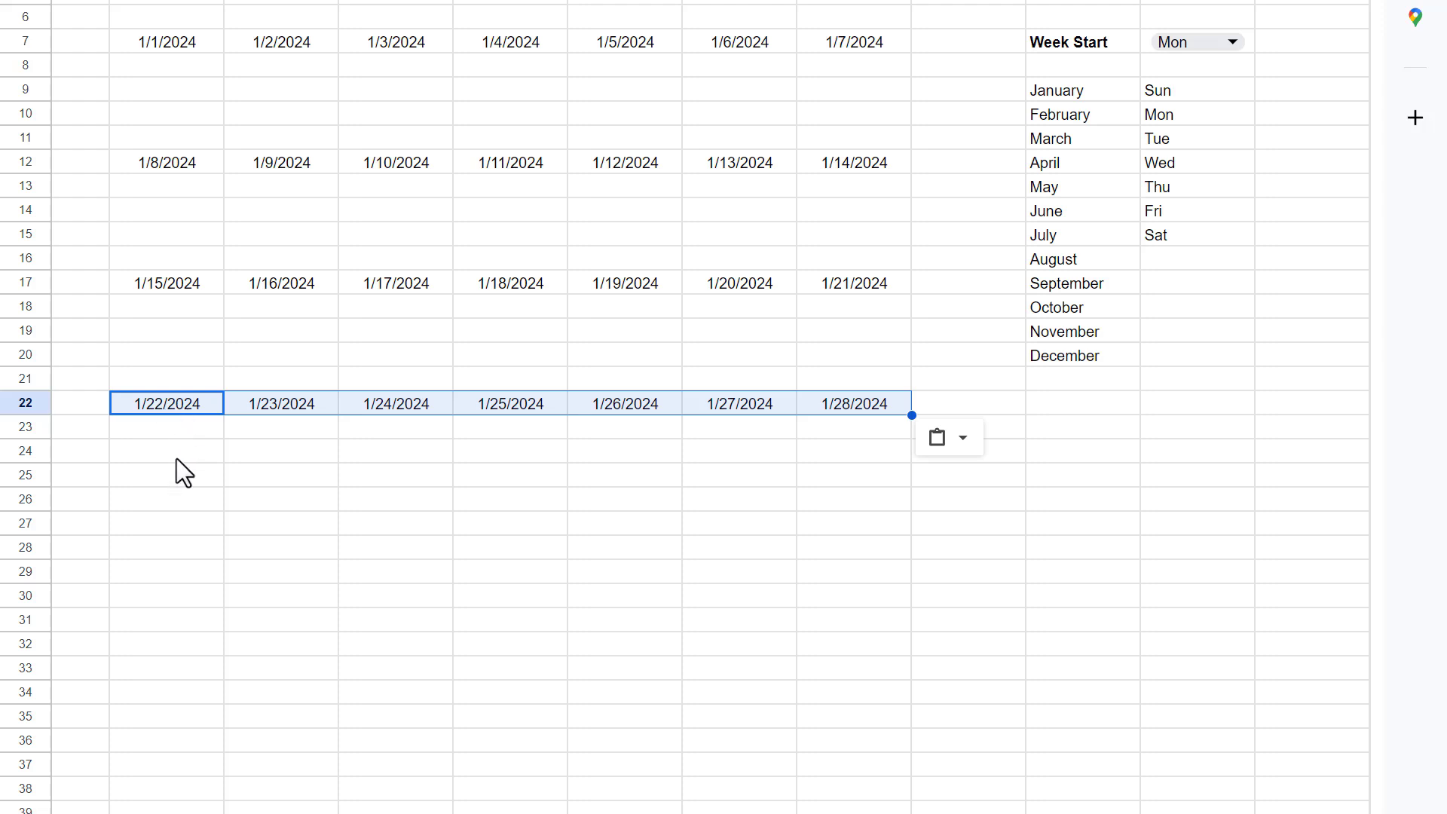
left_click(166, 532)
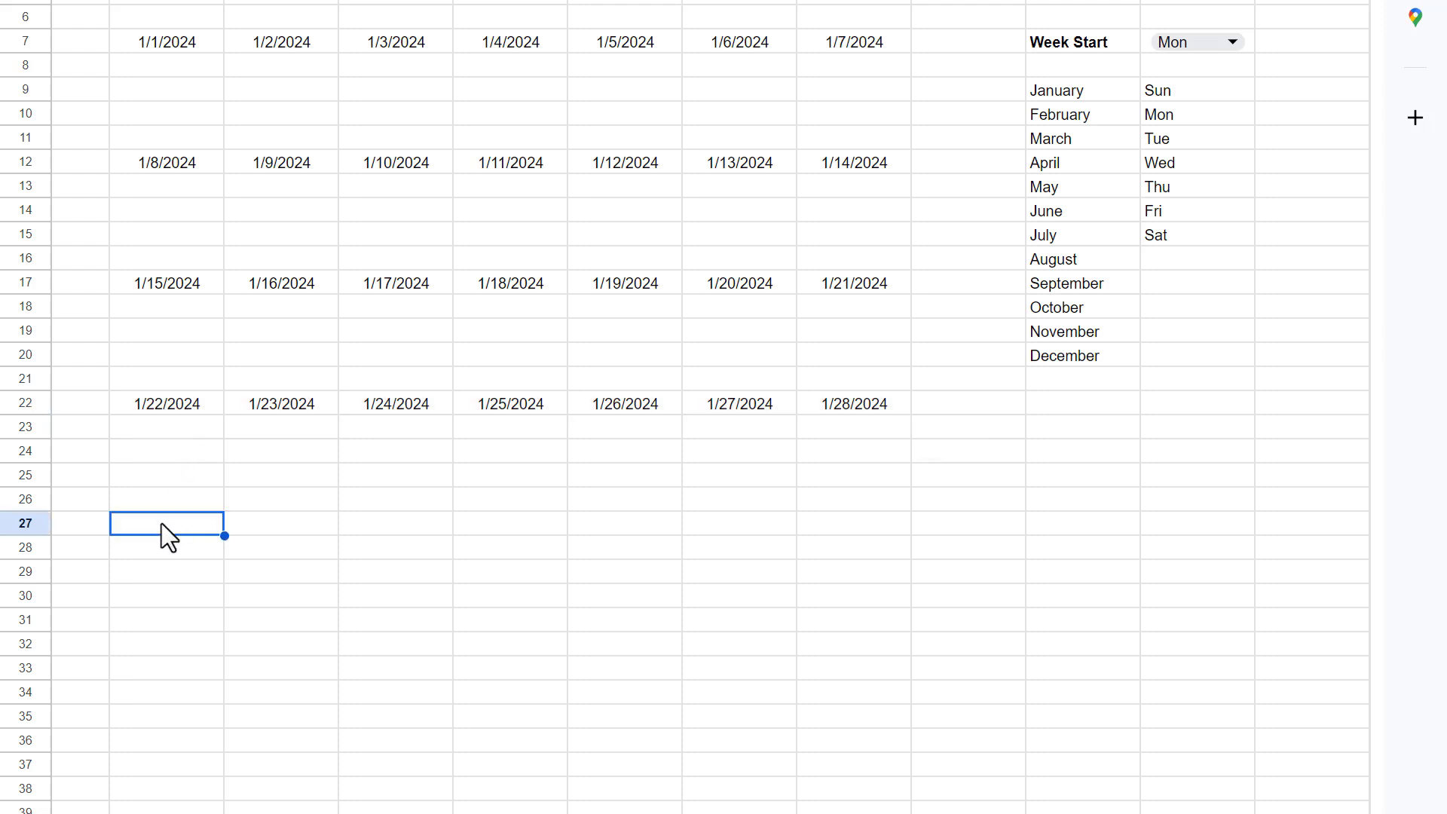
key("ctrl+v")
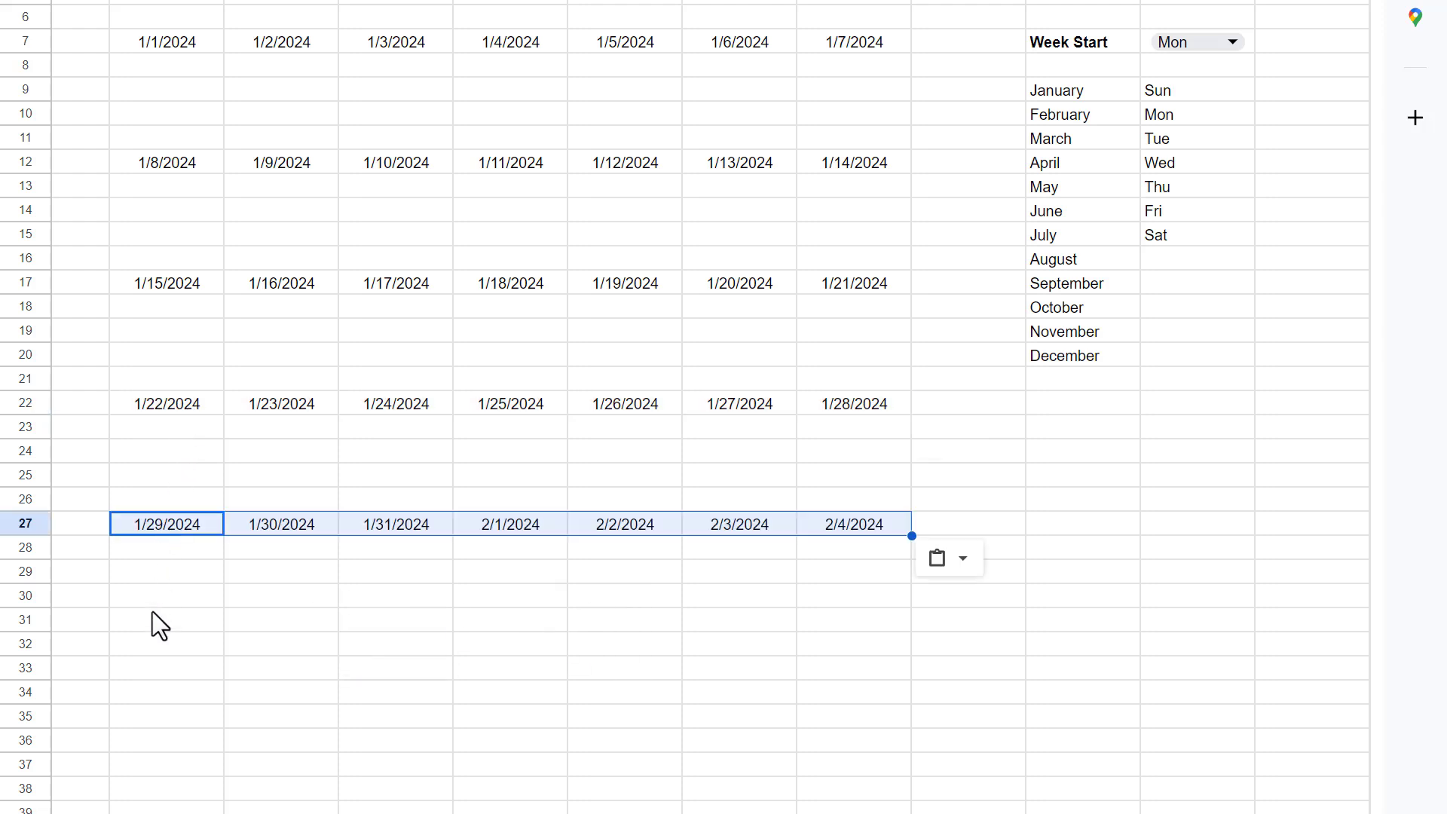
left_click(154, 644)
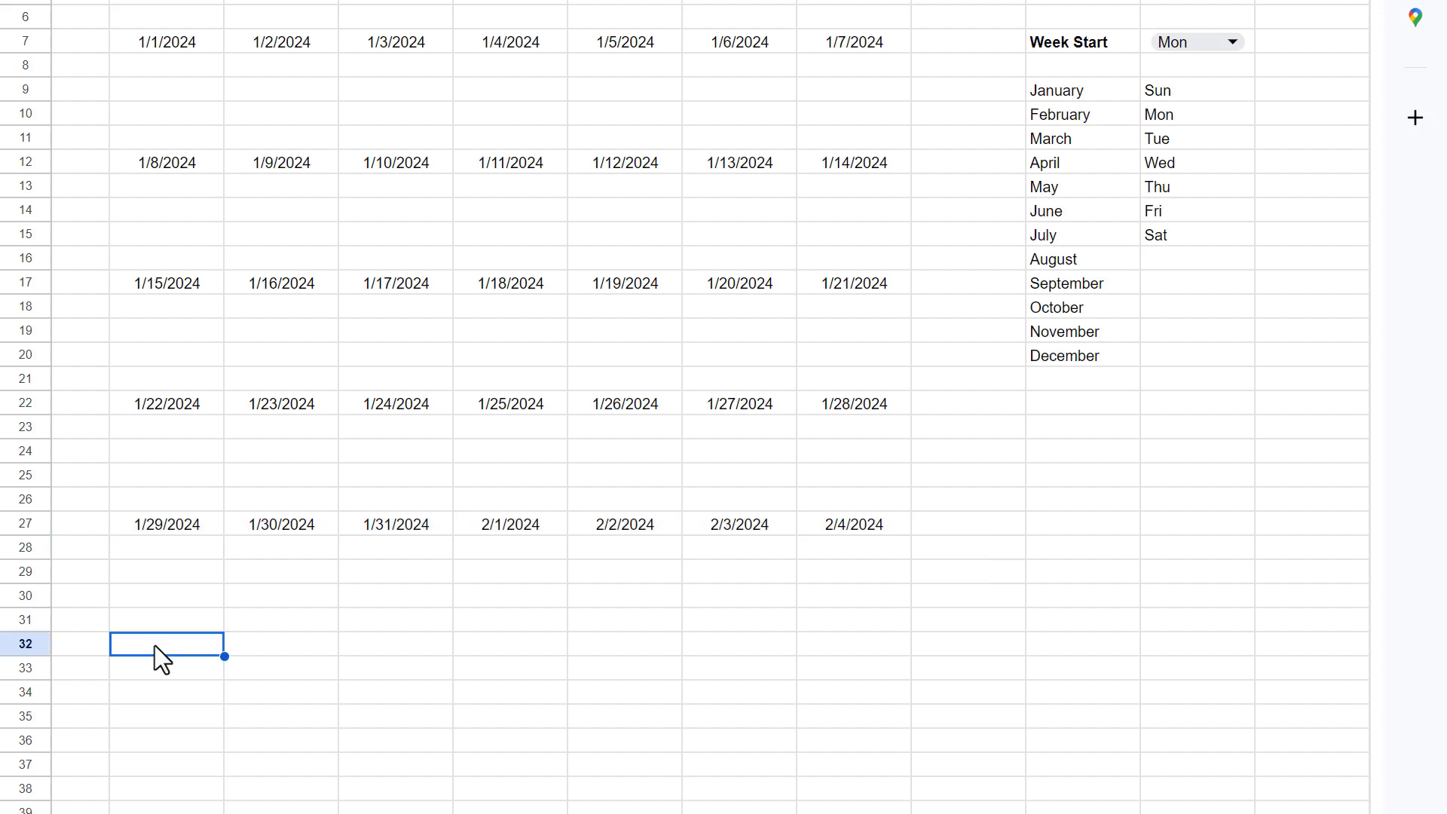
key("ctrl+v")
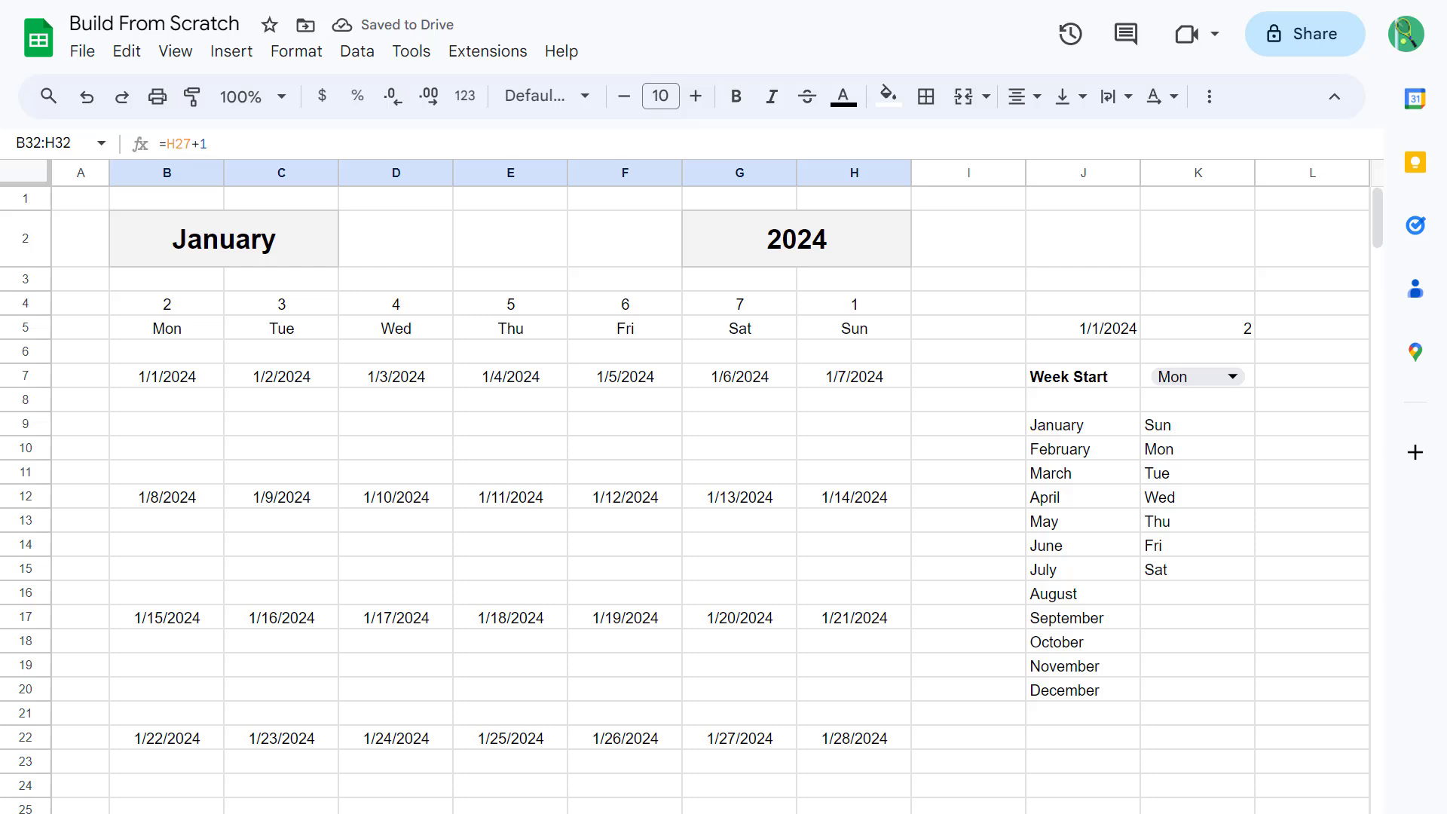
key("ctrl+shift+Left")
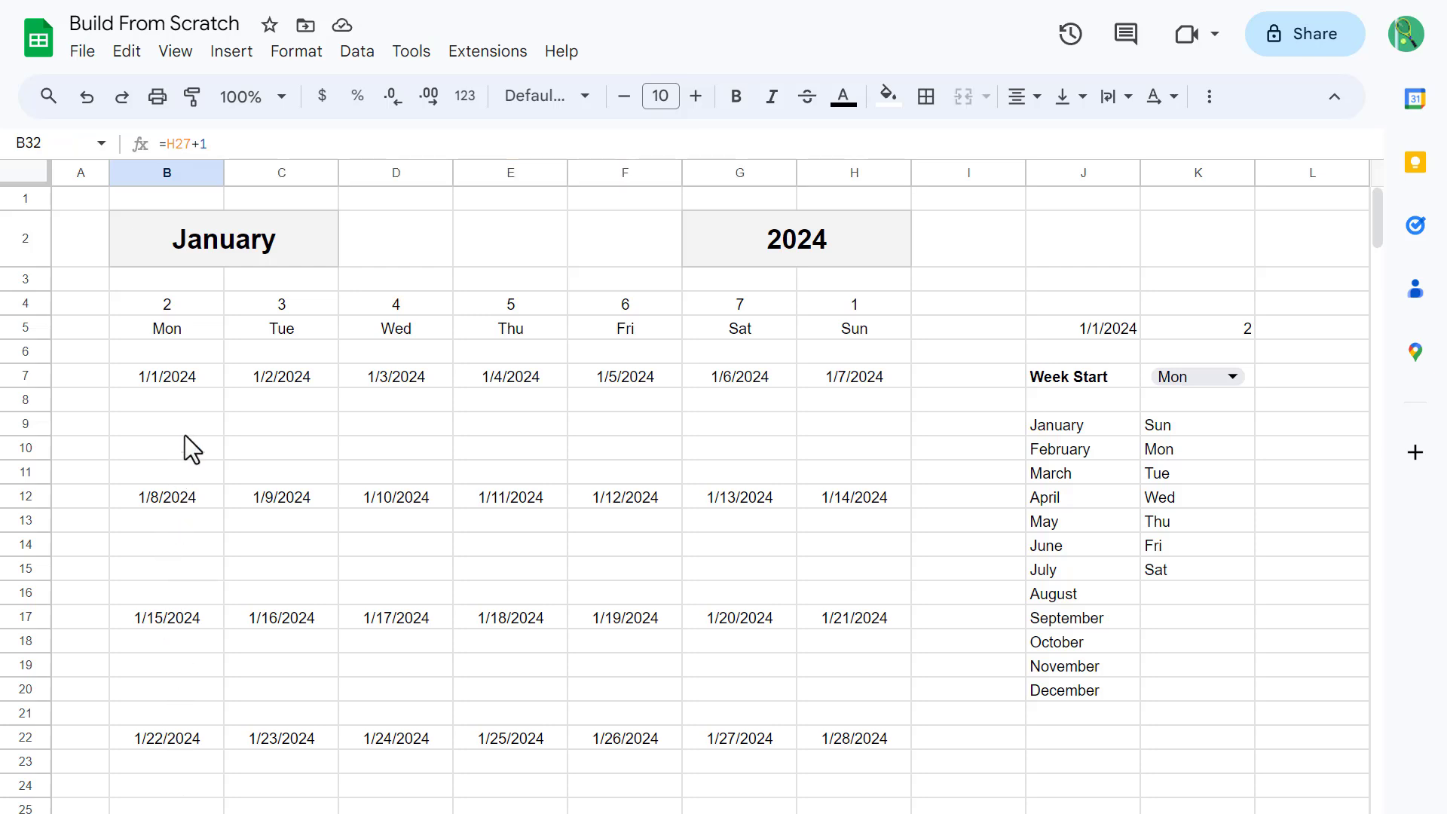
Step: Hide the gridlines on the calendar sheet
left_click(211, 374)
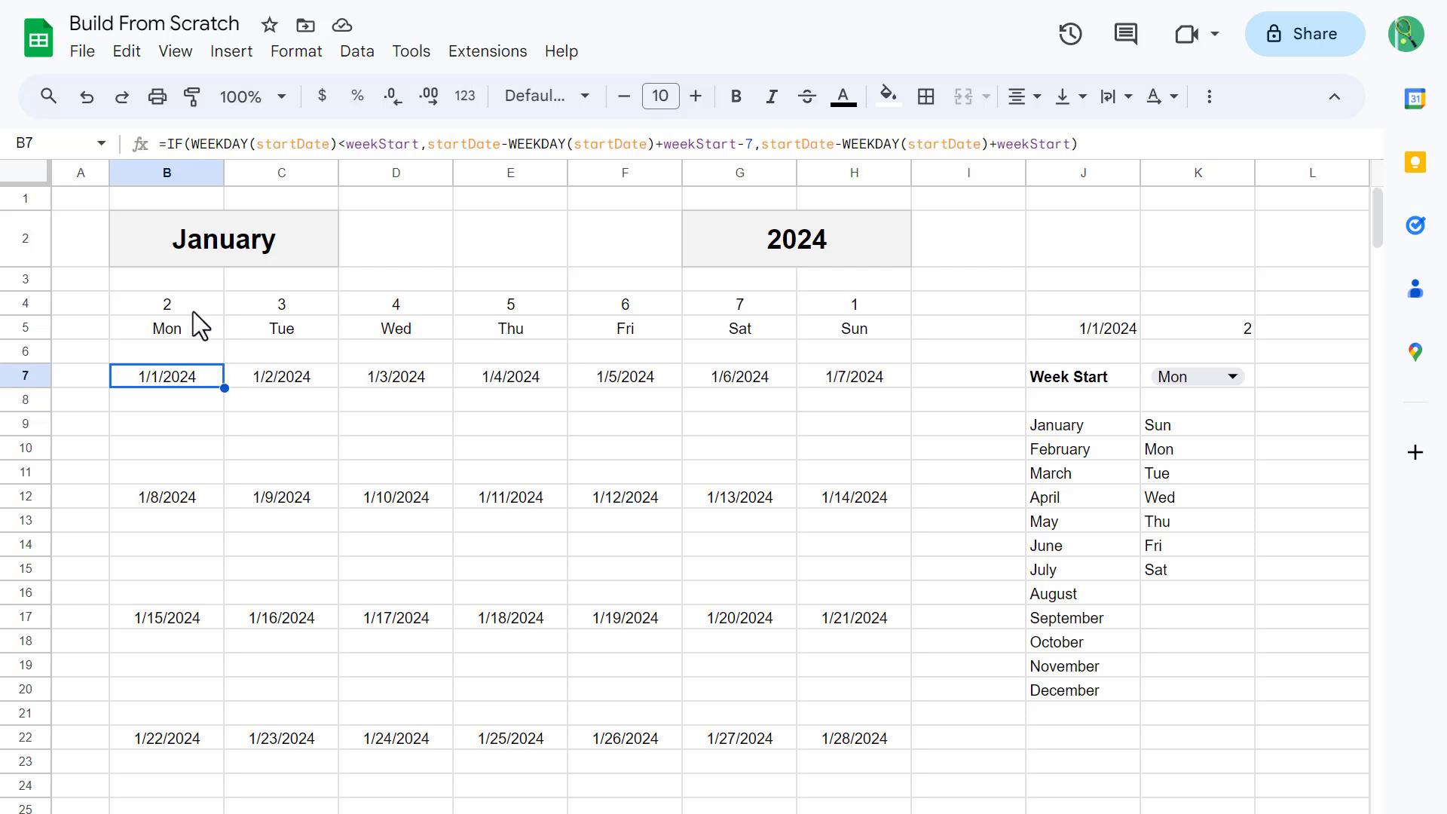
left_click(179, 53)
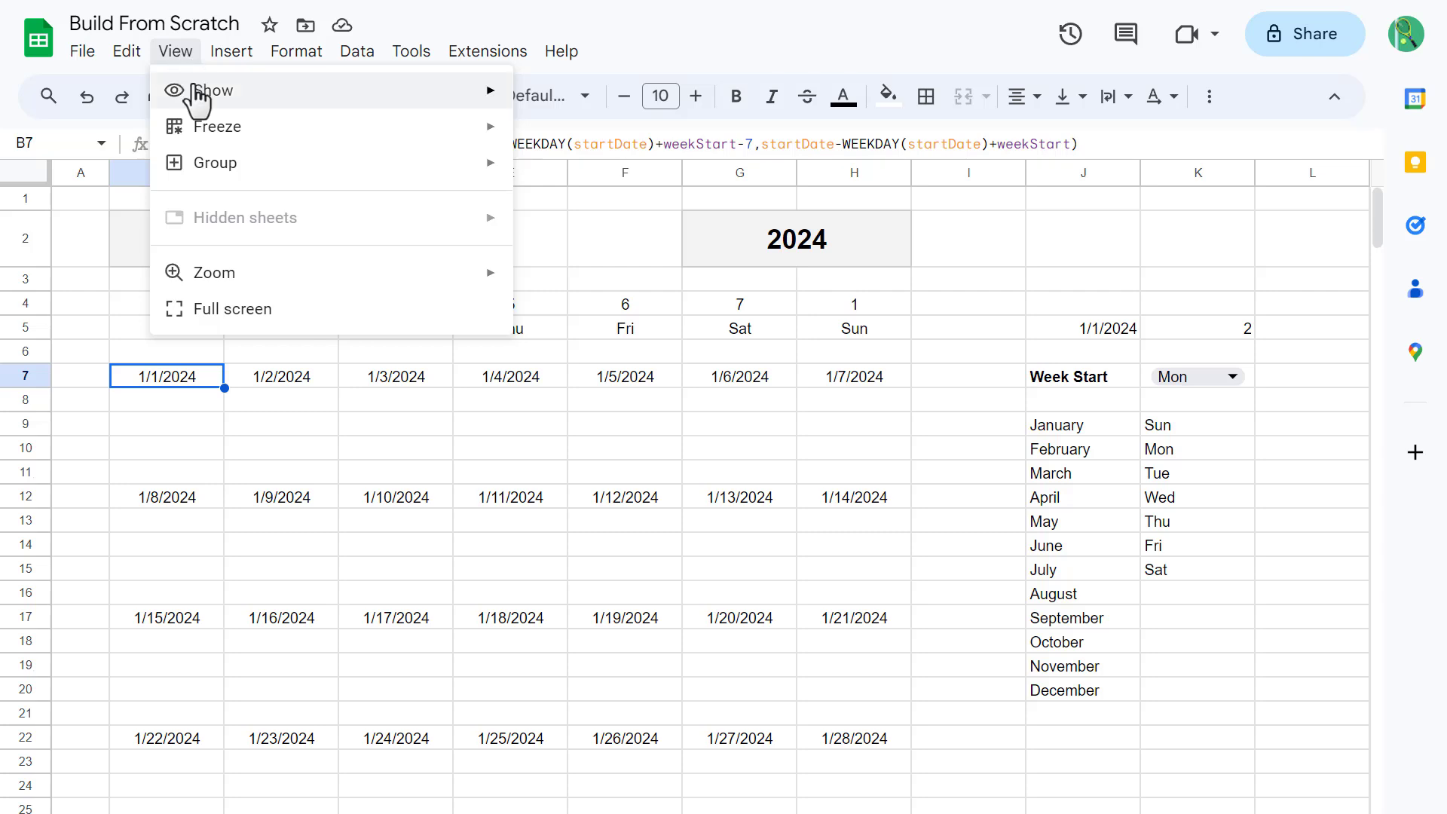
mouse_move(218, 93)
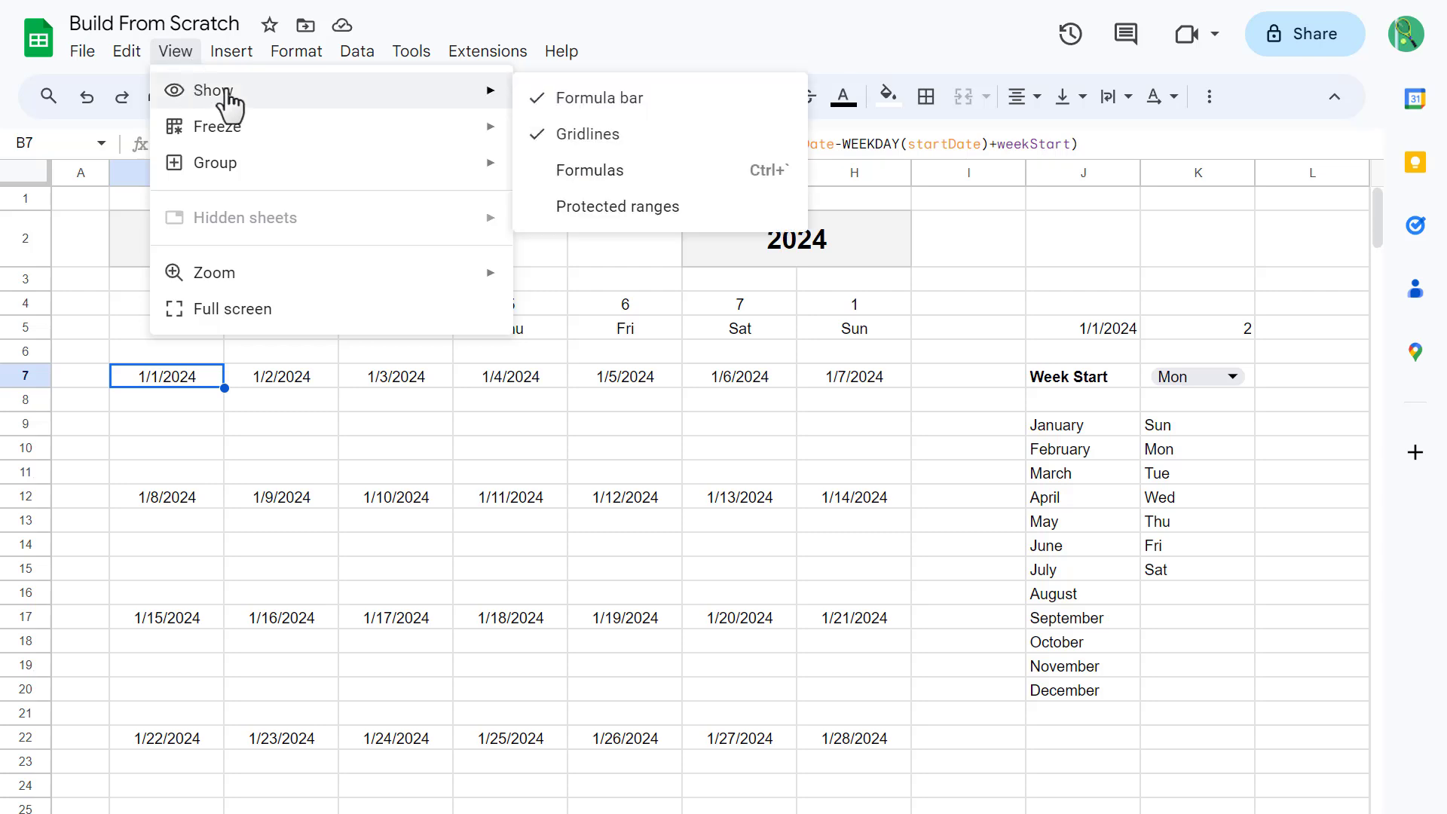
left_click(647, 148)
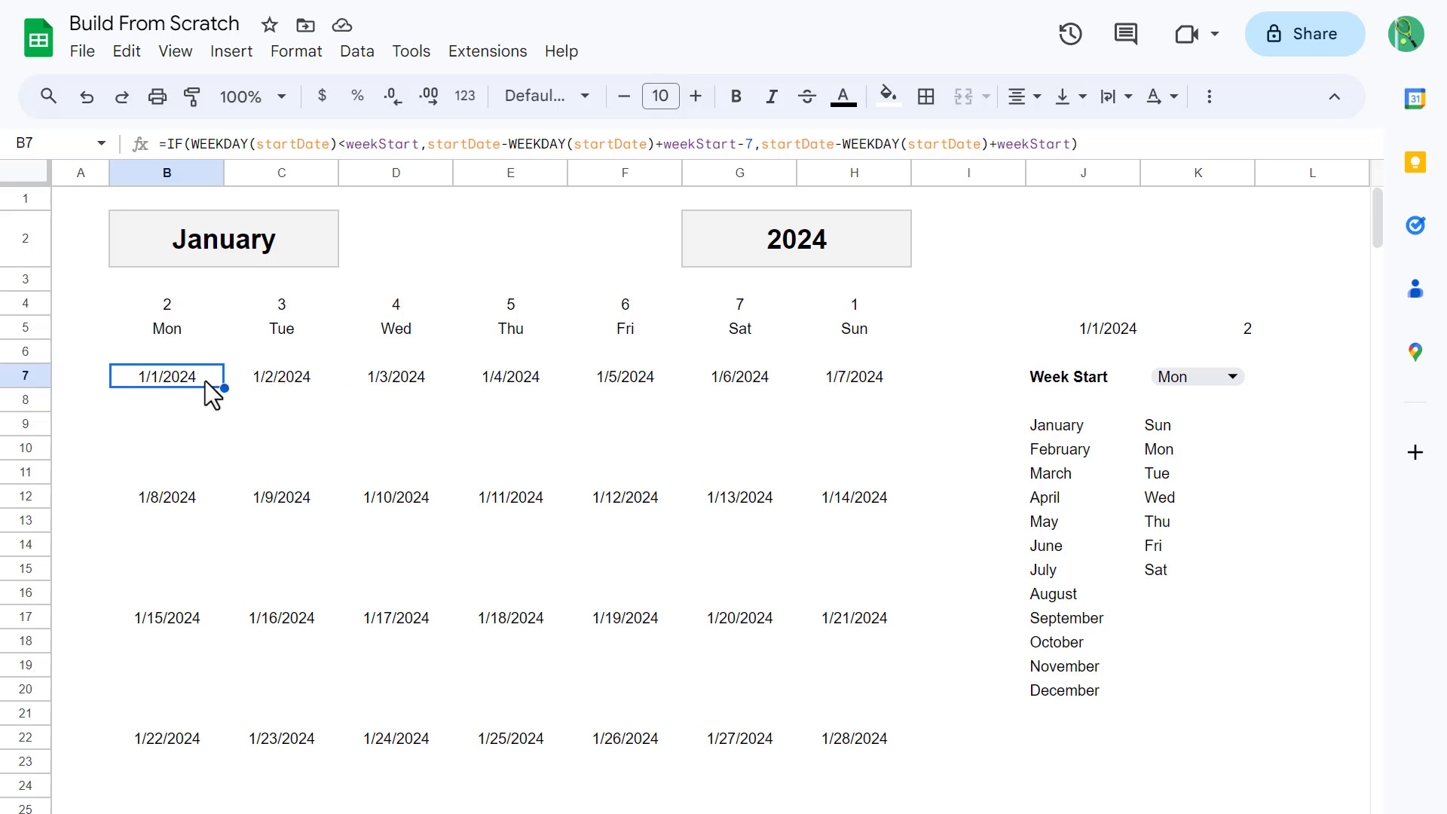
Step: Apply all borders to the weekday header cells B5:H5
left_click_drag(178, 332, 844, 335)
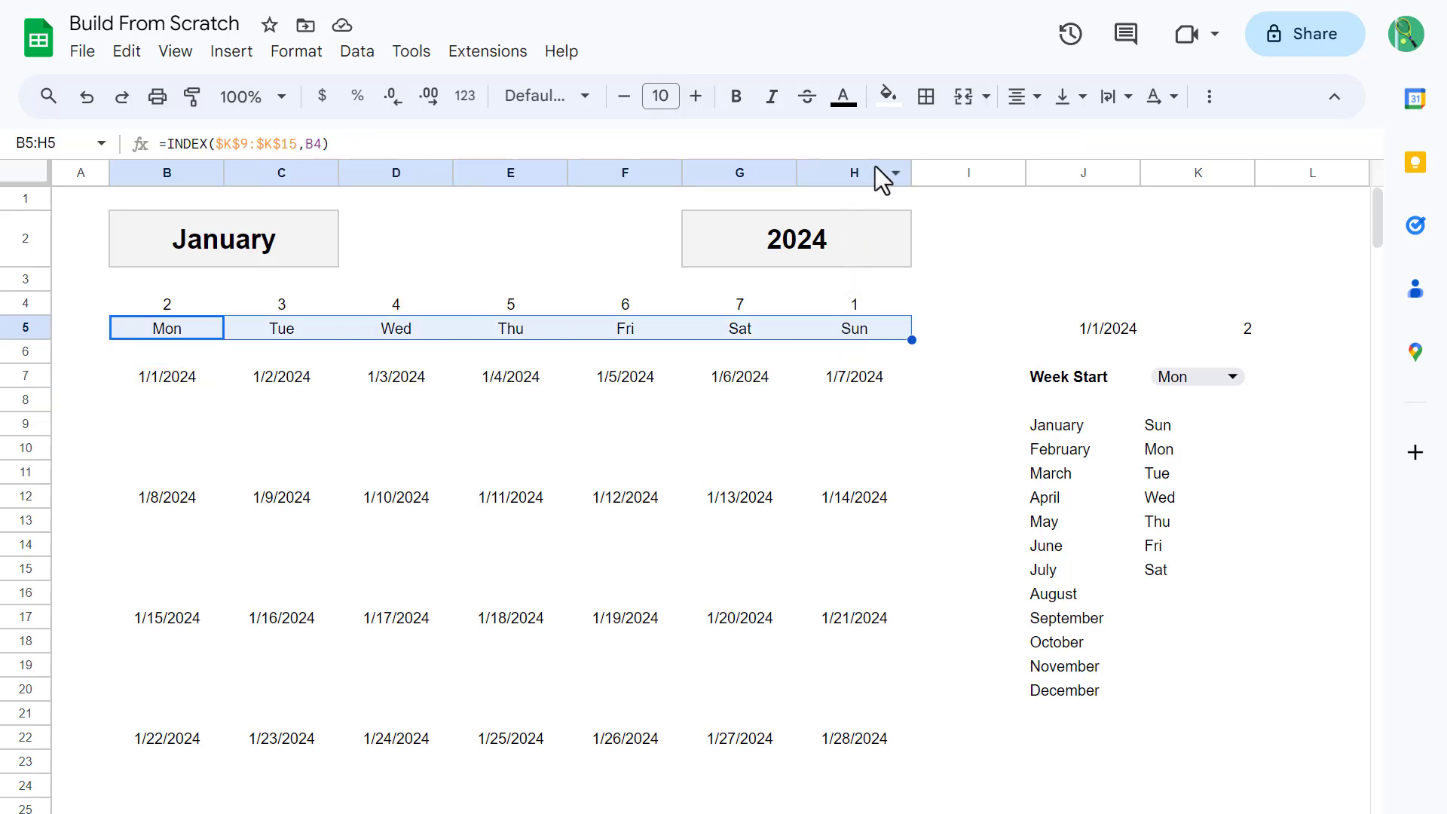
left_click(926, 96)
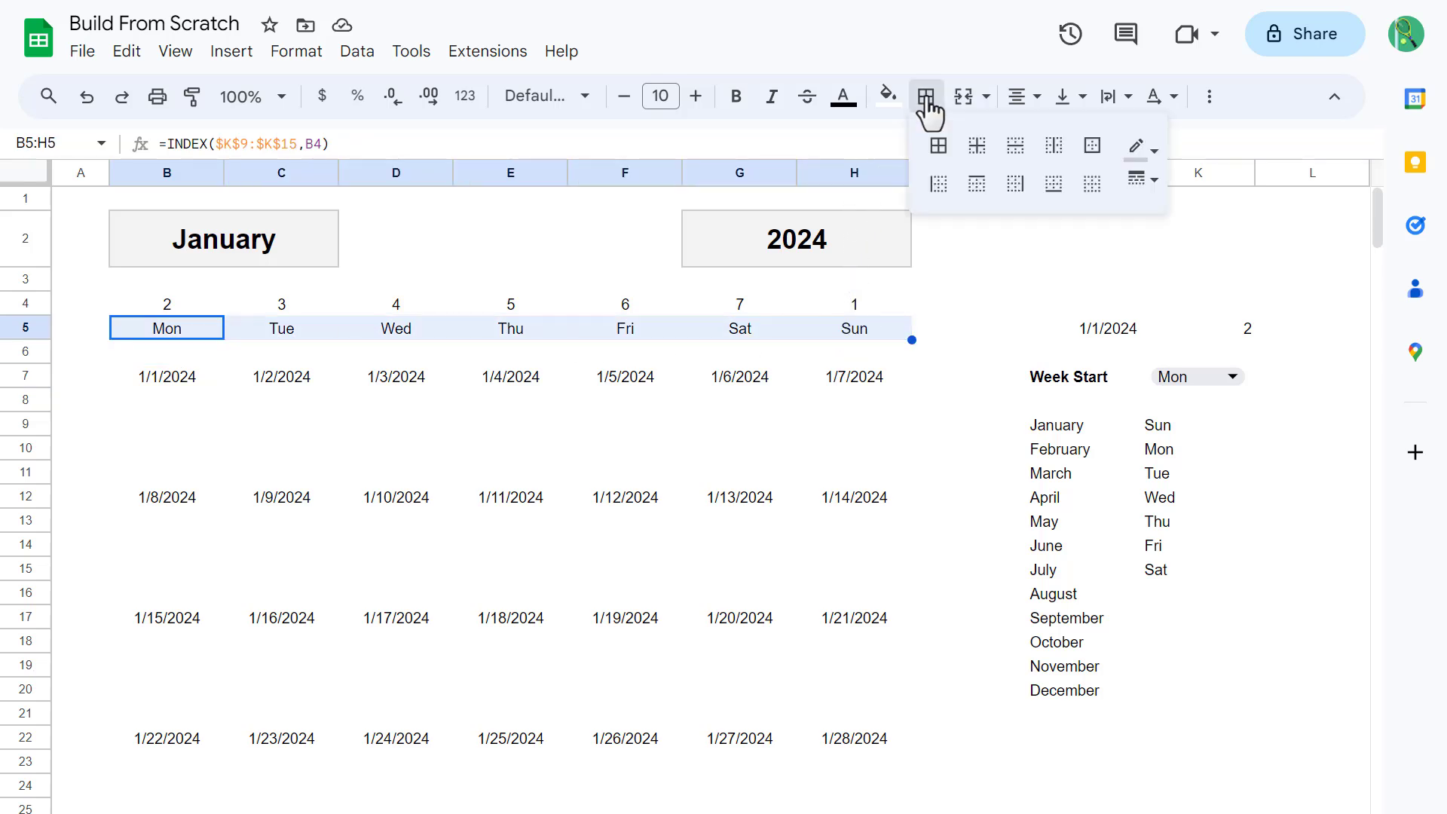
left_click(942, 151)
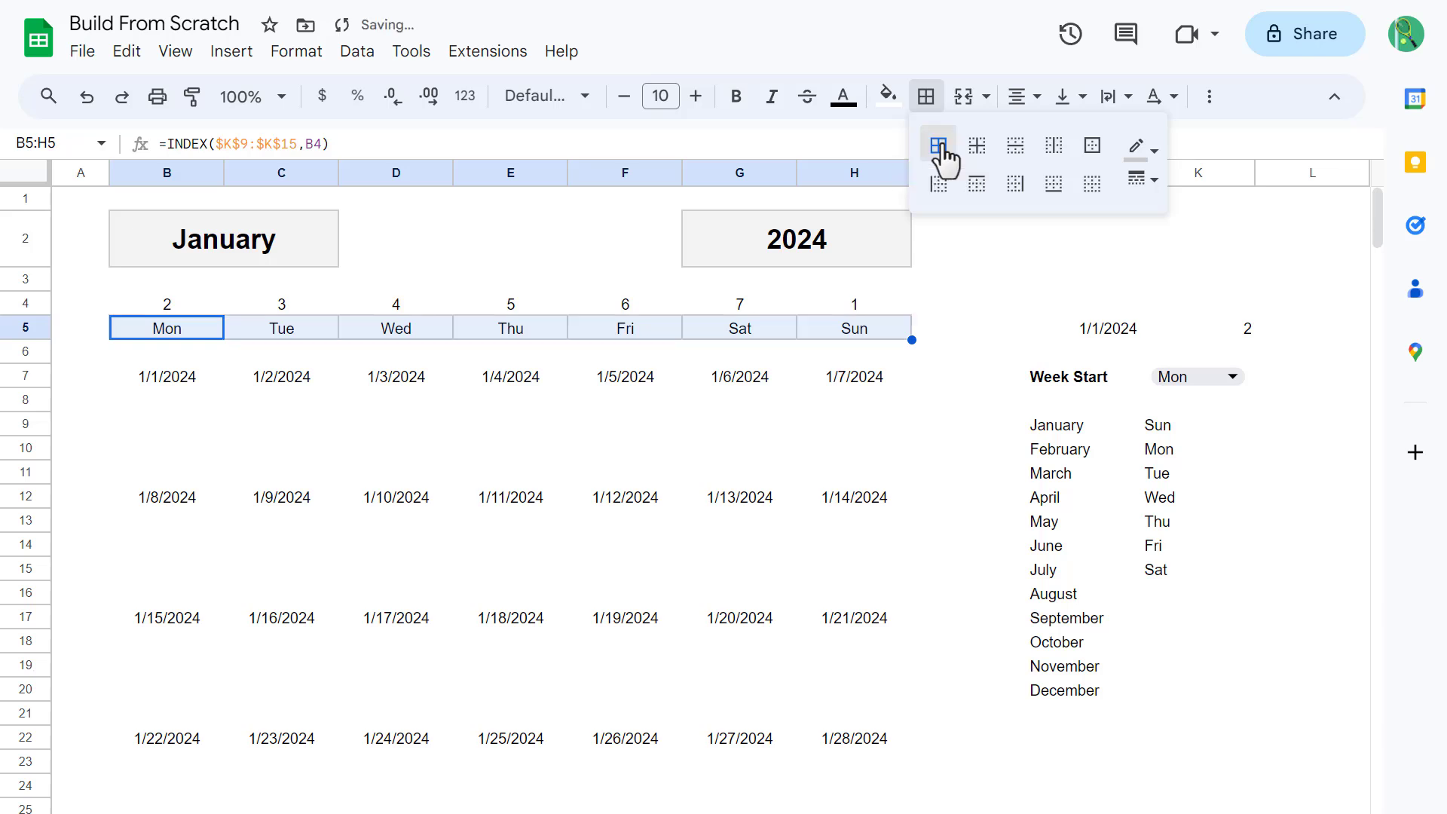
Step: Repeat the all-borders formatting on the date rows B7:H7, B12:H12 and B17:H17
left_click_drag(153, 377, 861, 382)
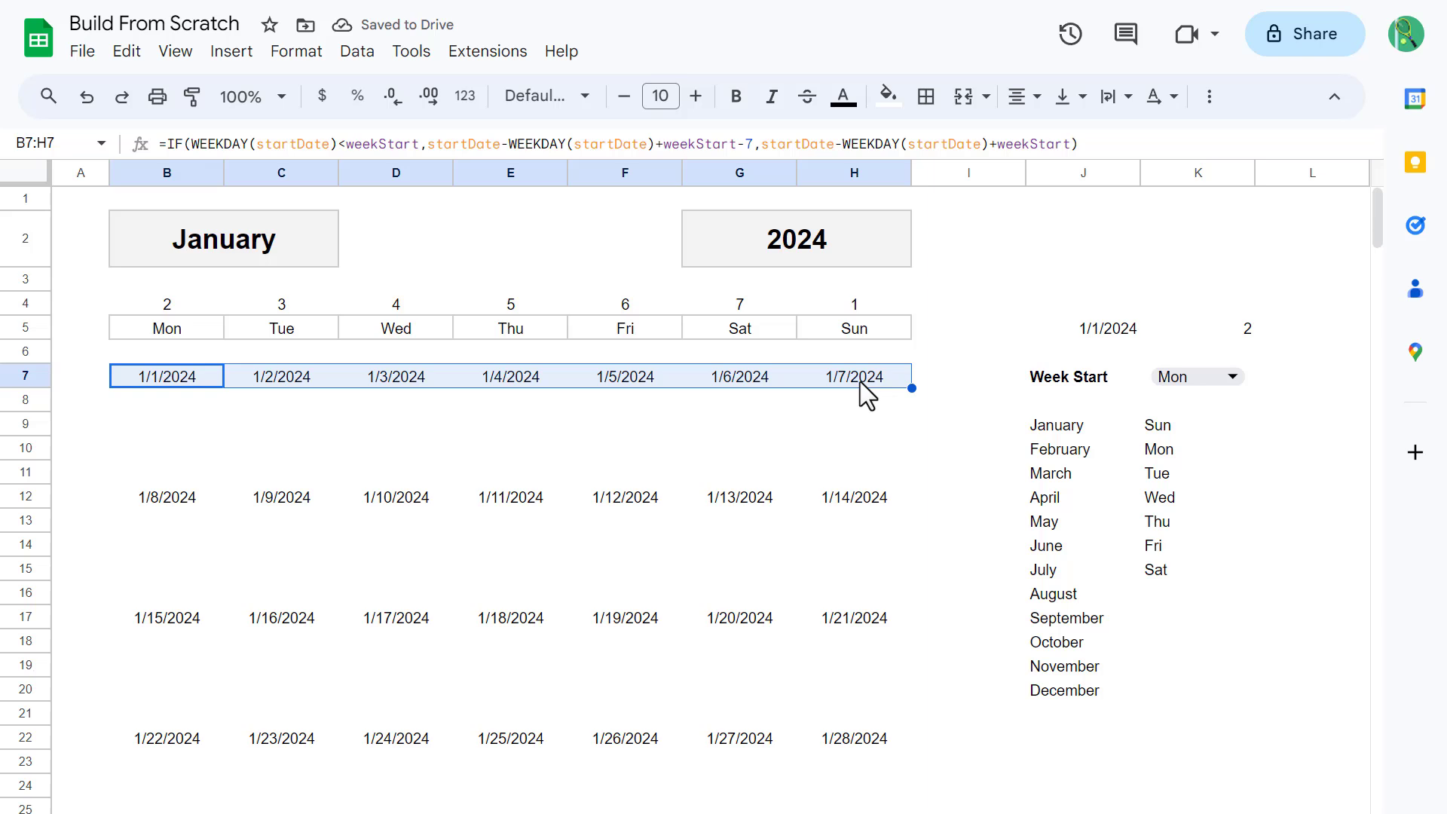
key("F4")
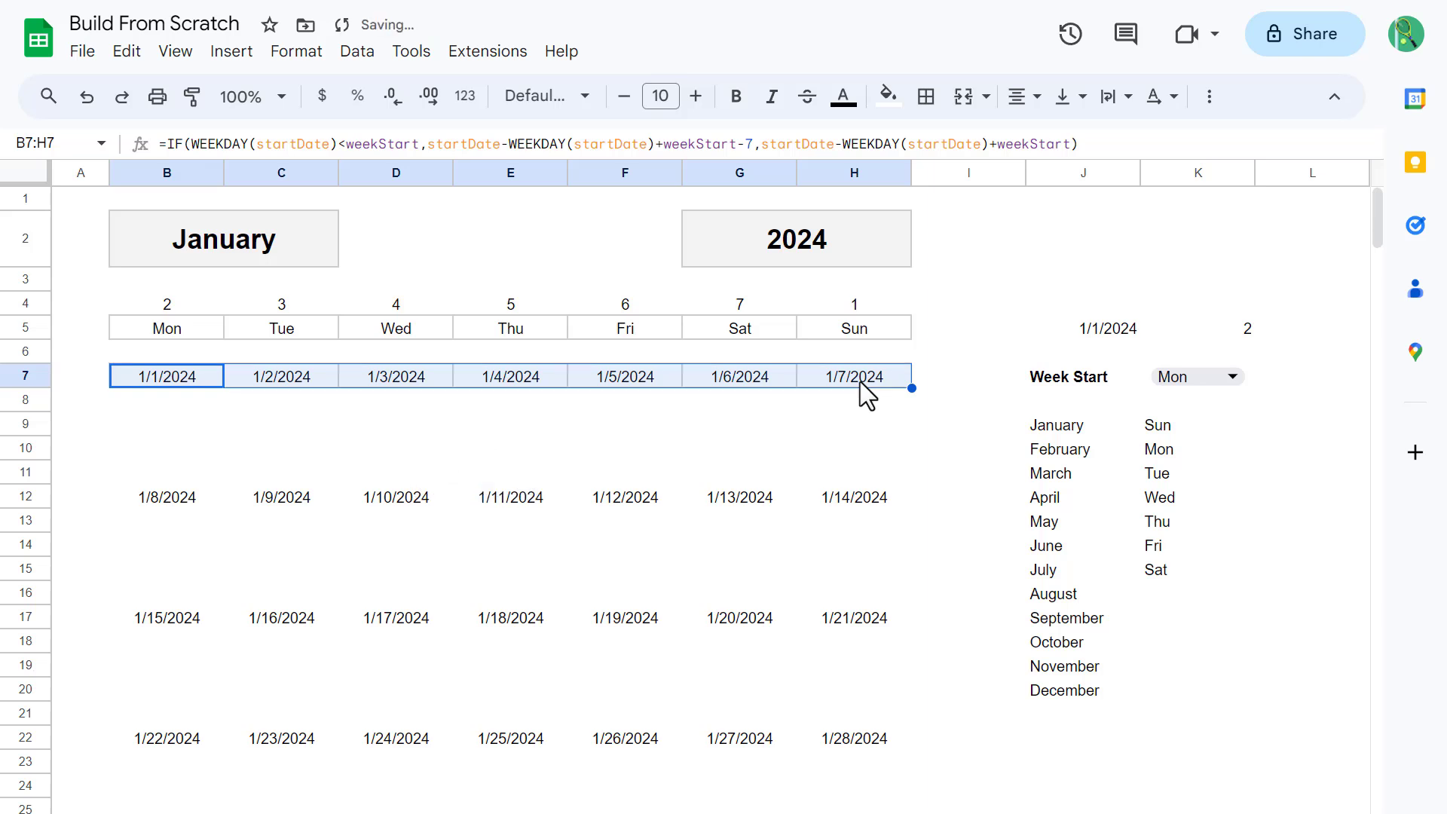
left_click(181, 497)
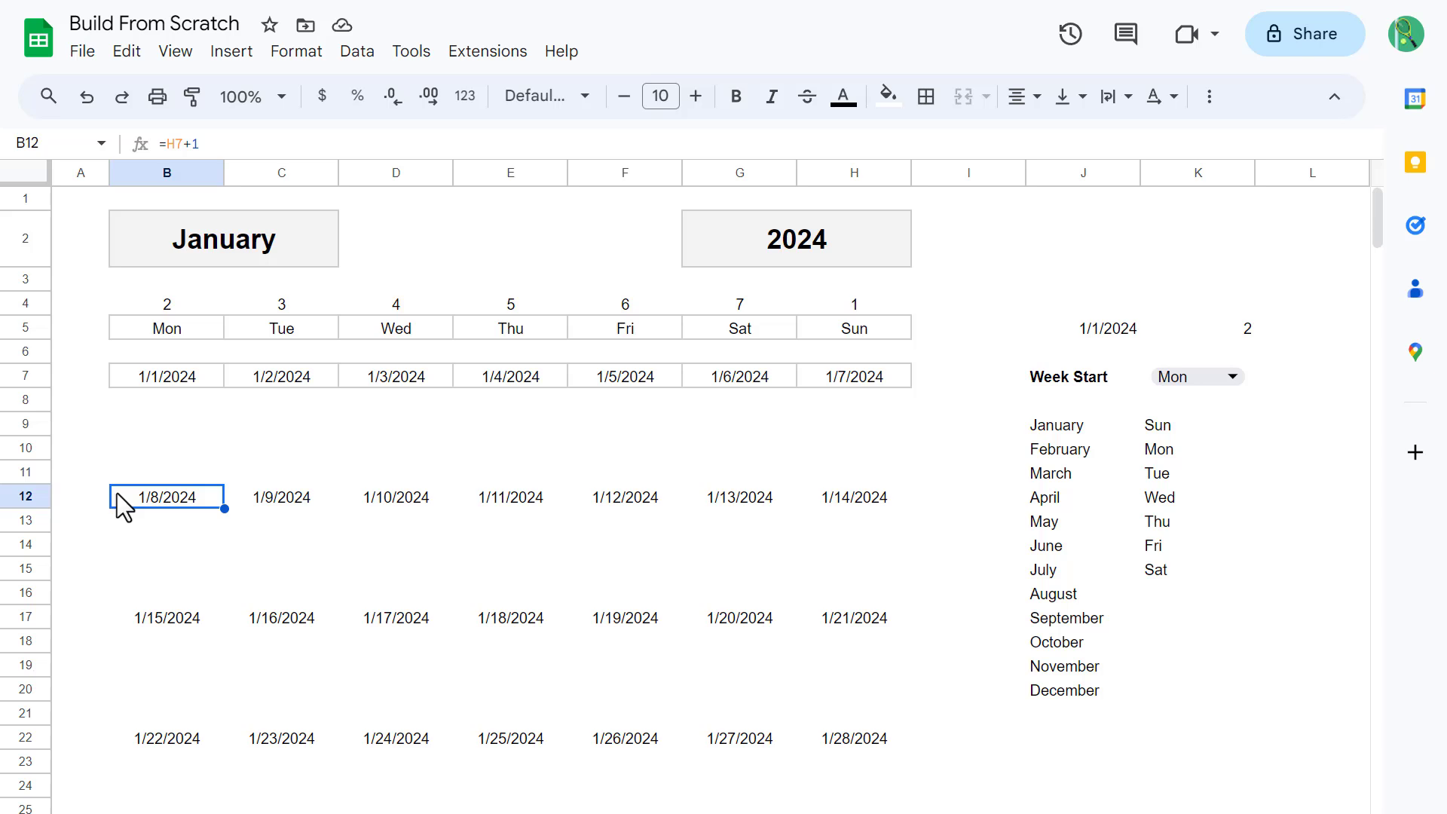
left_click_drag(125, 507, 862, 509)
key("F4")
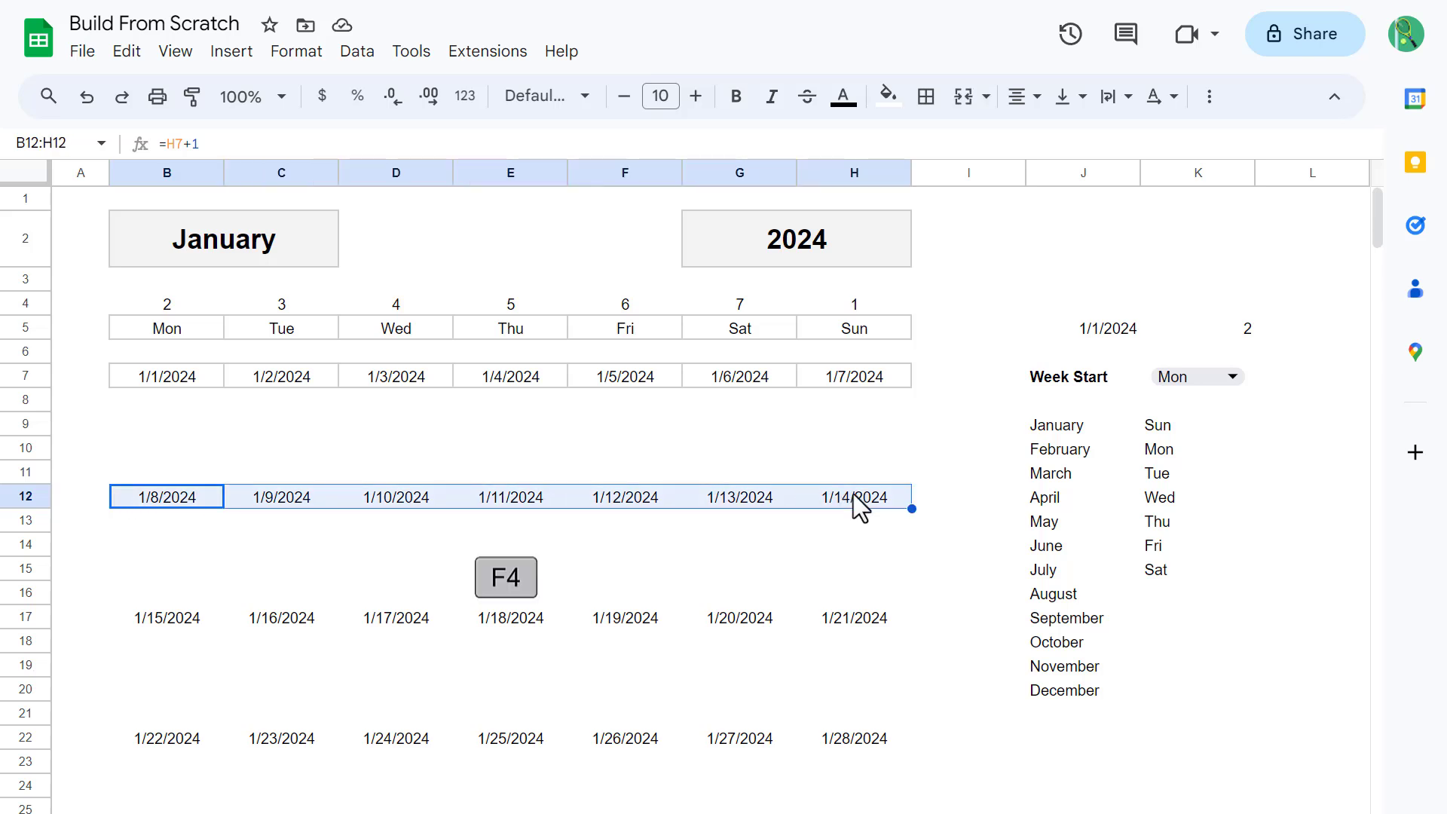
left_click_drag(171, 568, 850, 564)
left_click_drag(850, 279, 850, 279)
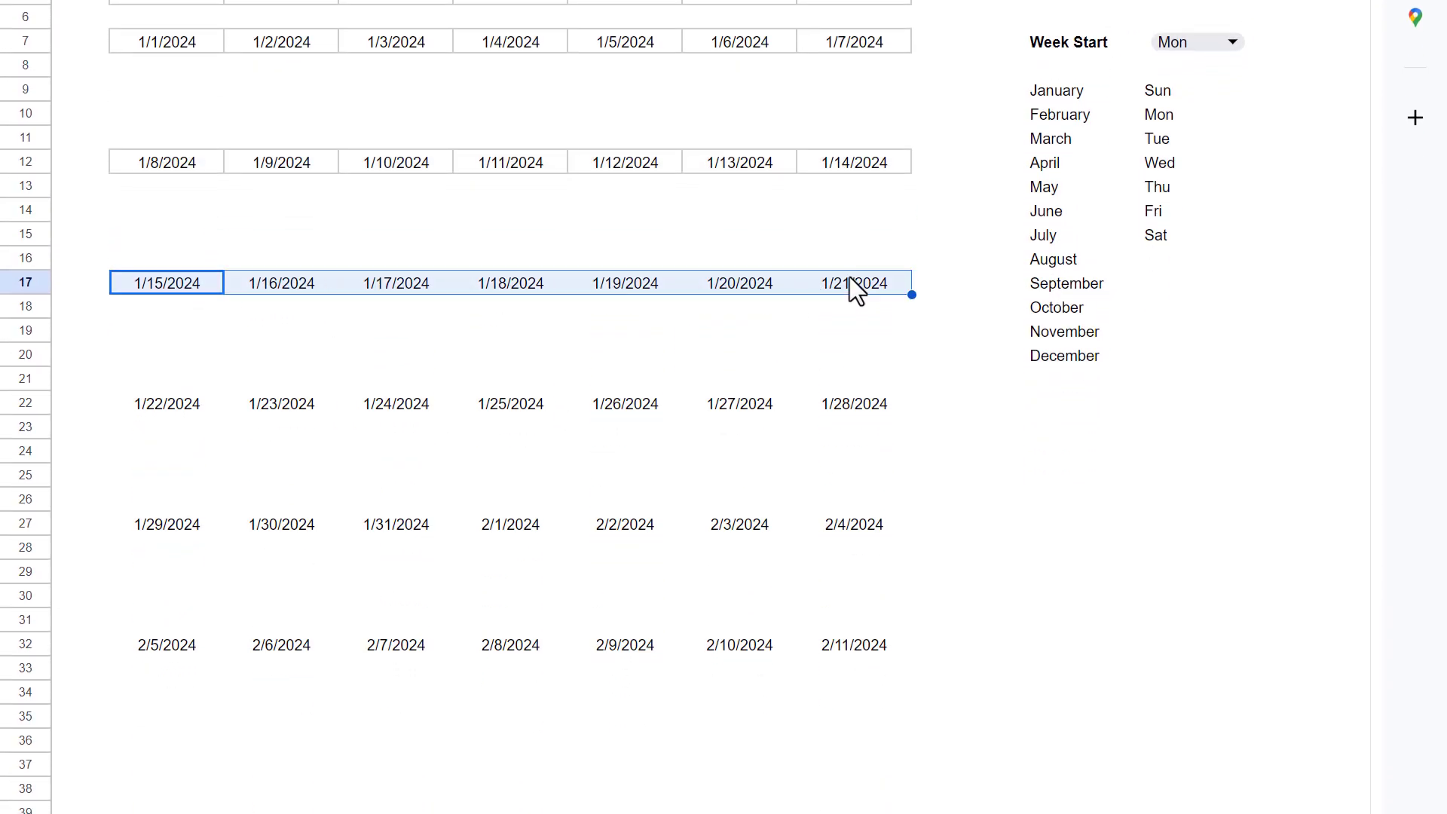
key("F4")
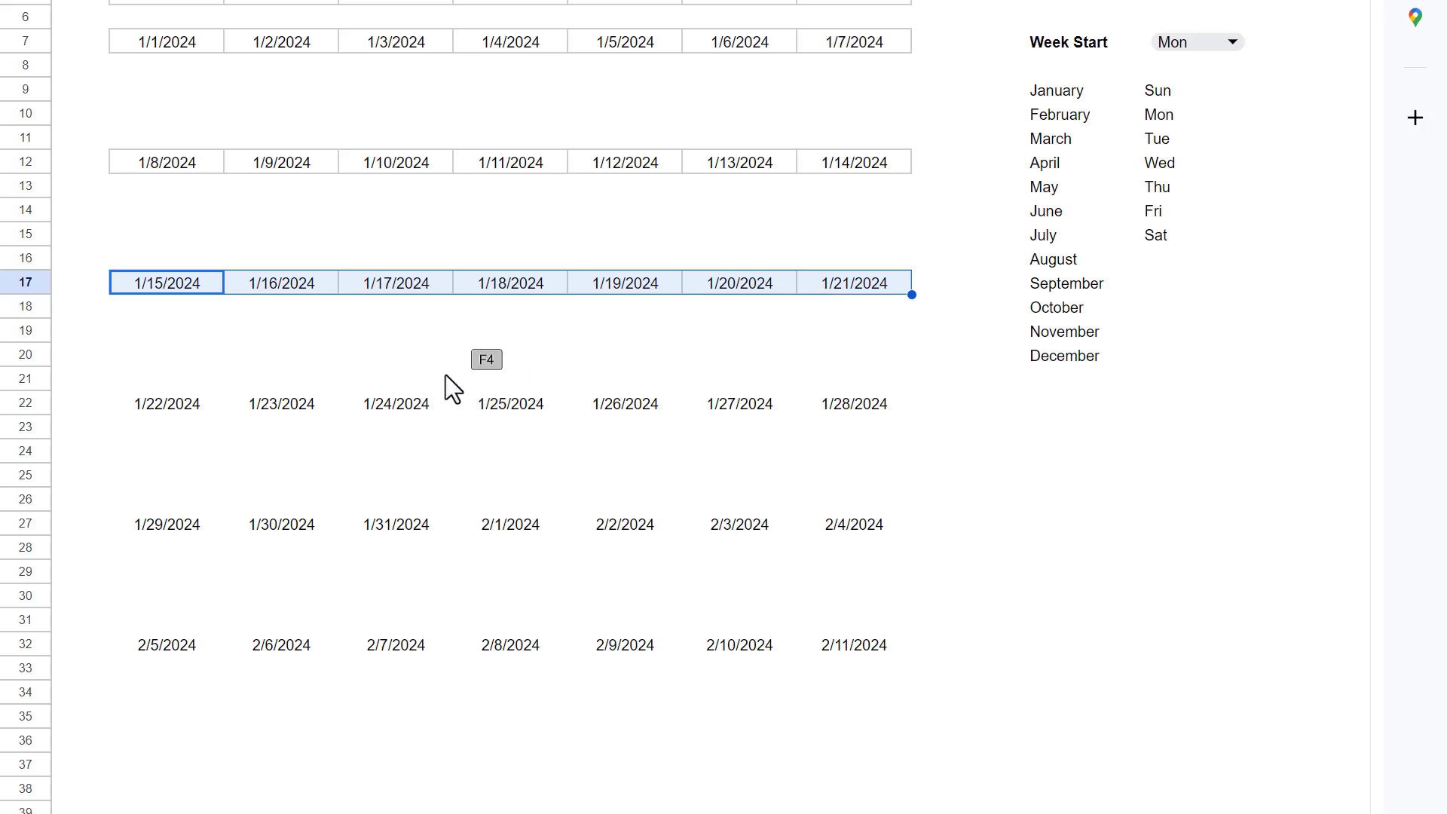
Step: Repeat the all-borders formatting on the remaining date rows B22:H22, B27:H27 and B32:H32
left_click_drag(186, 408, 835, 409)
key("F4")
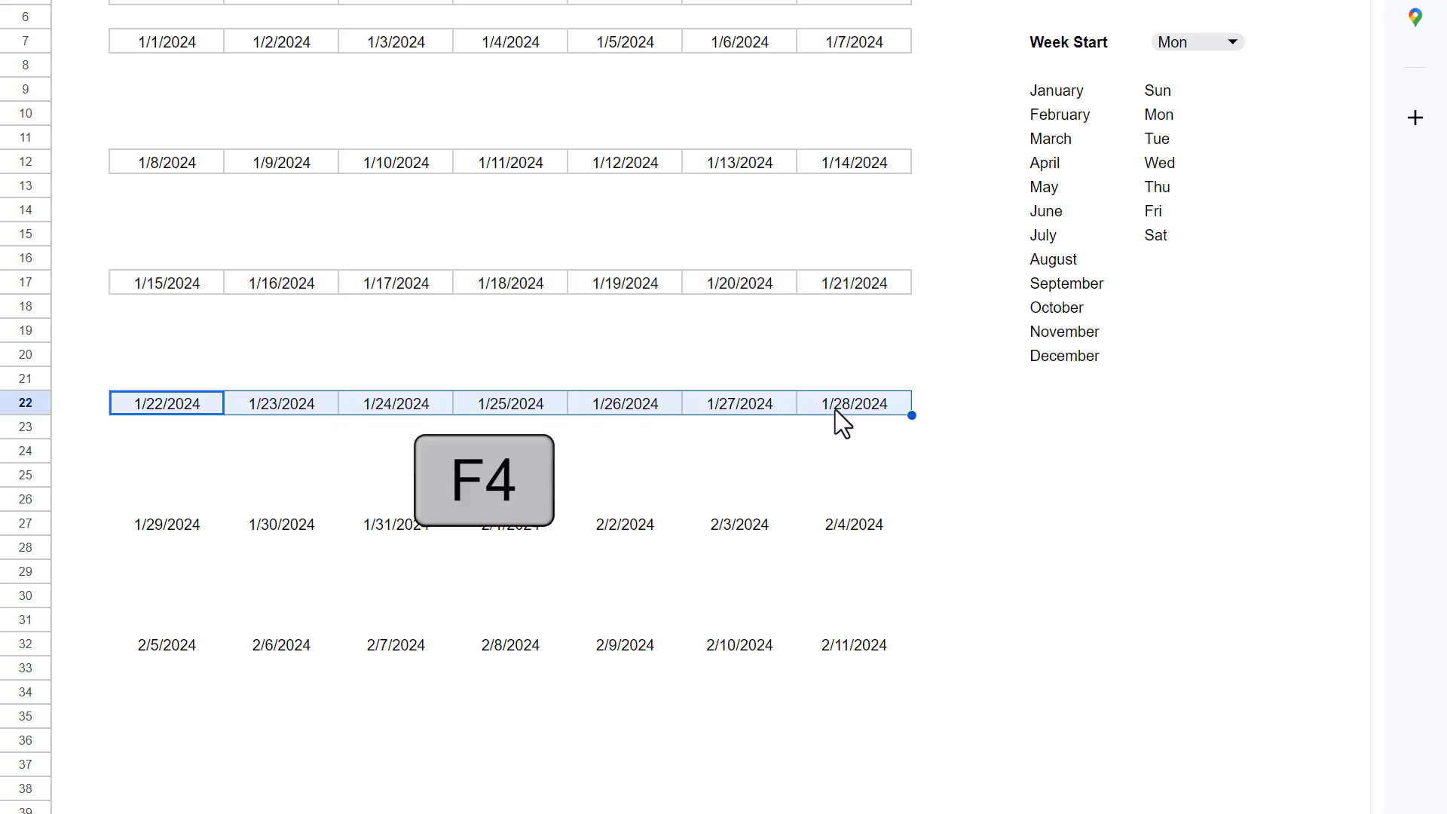
left_click(175, 526)
left_click_drag(175, 526, 843, 527)
key("F4")
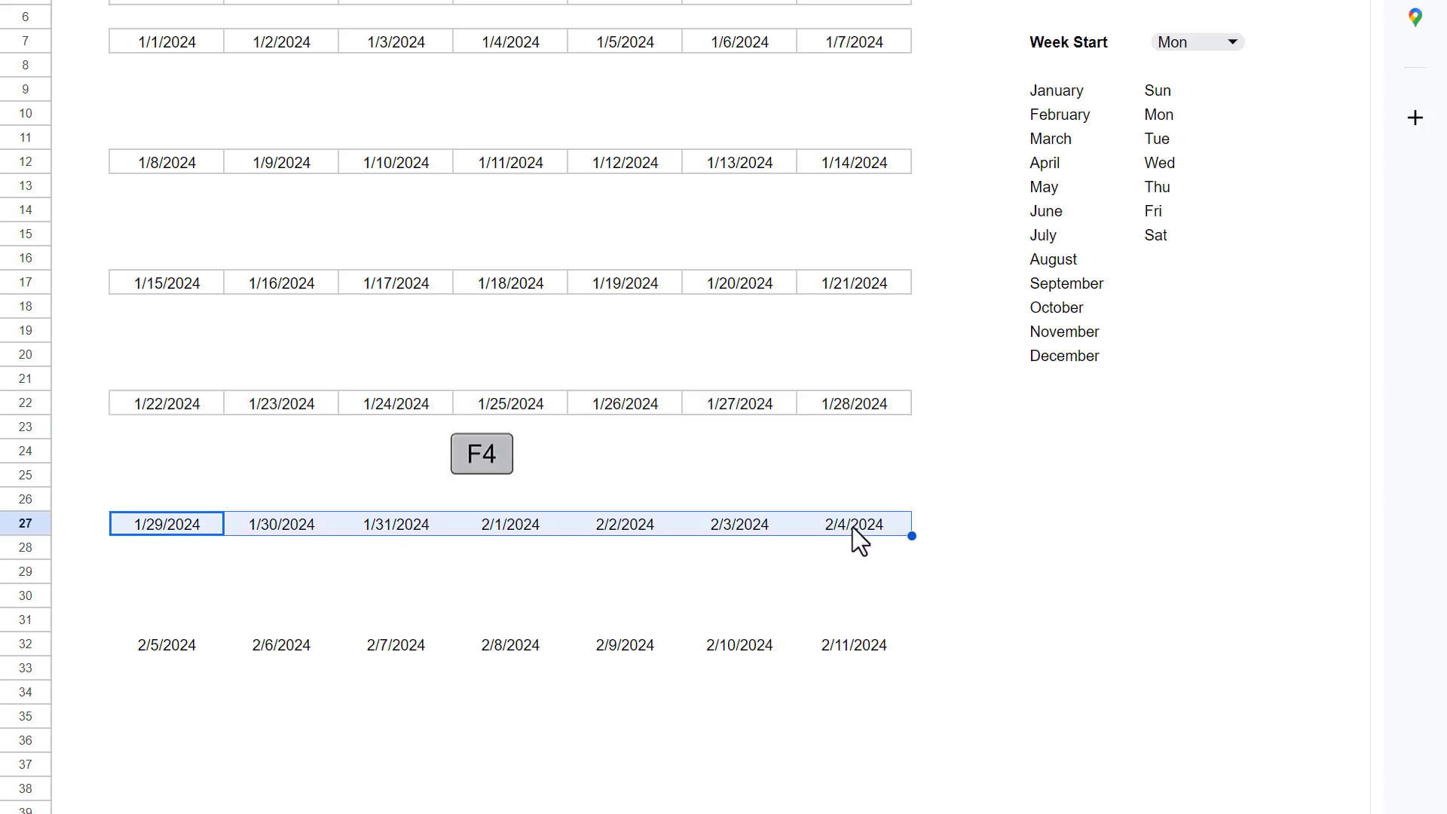
left_click_drag(187, 646, 826, 647)
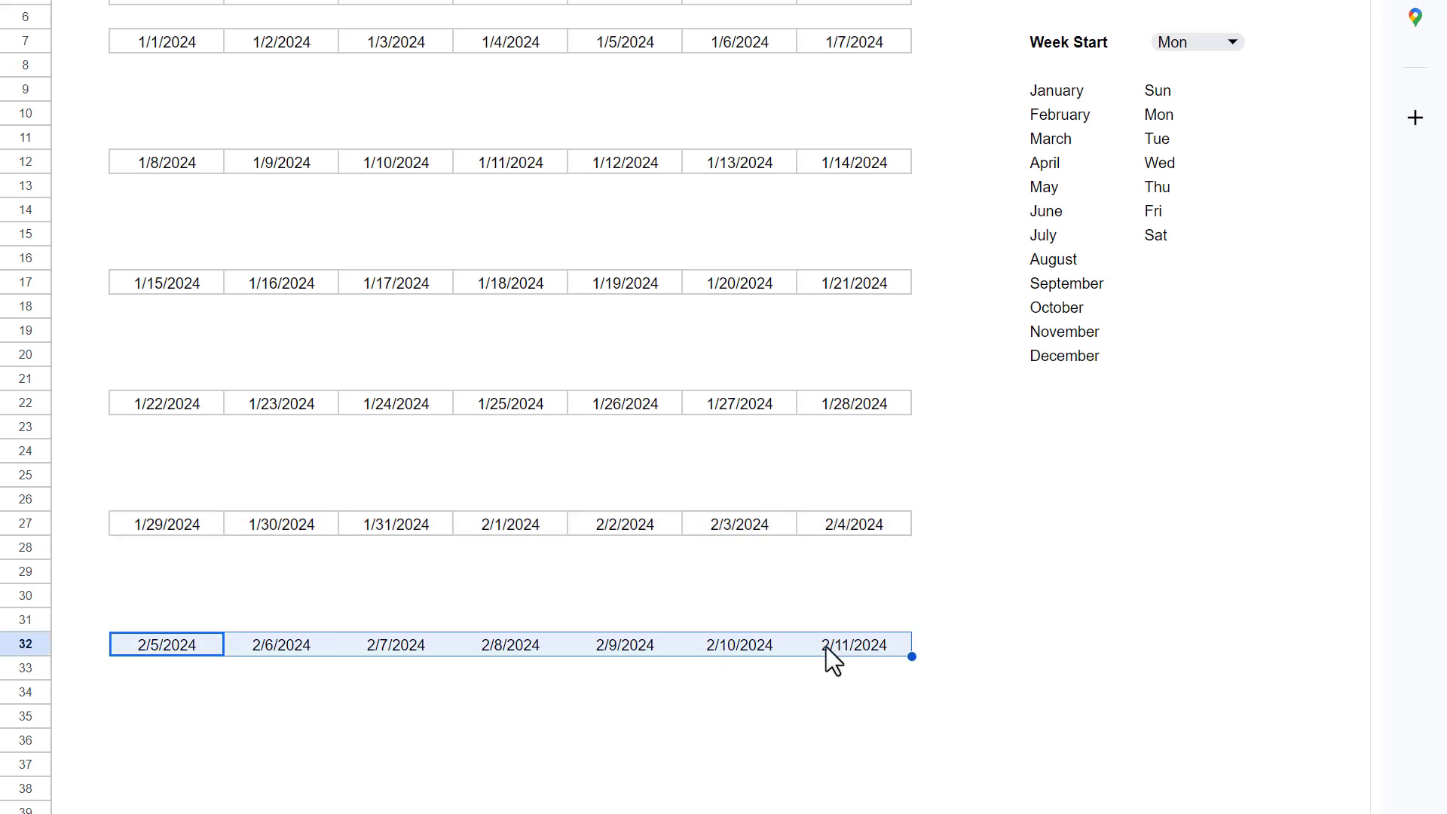
key("F4")
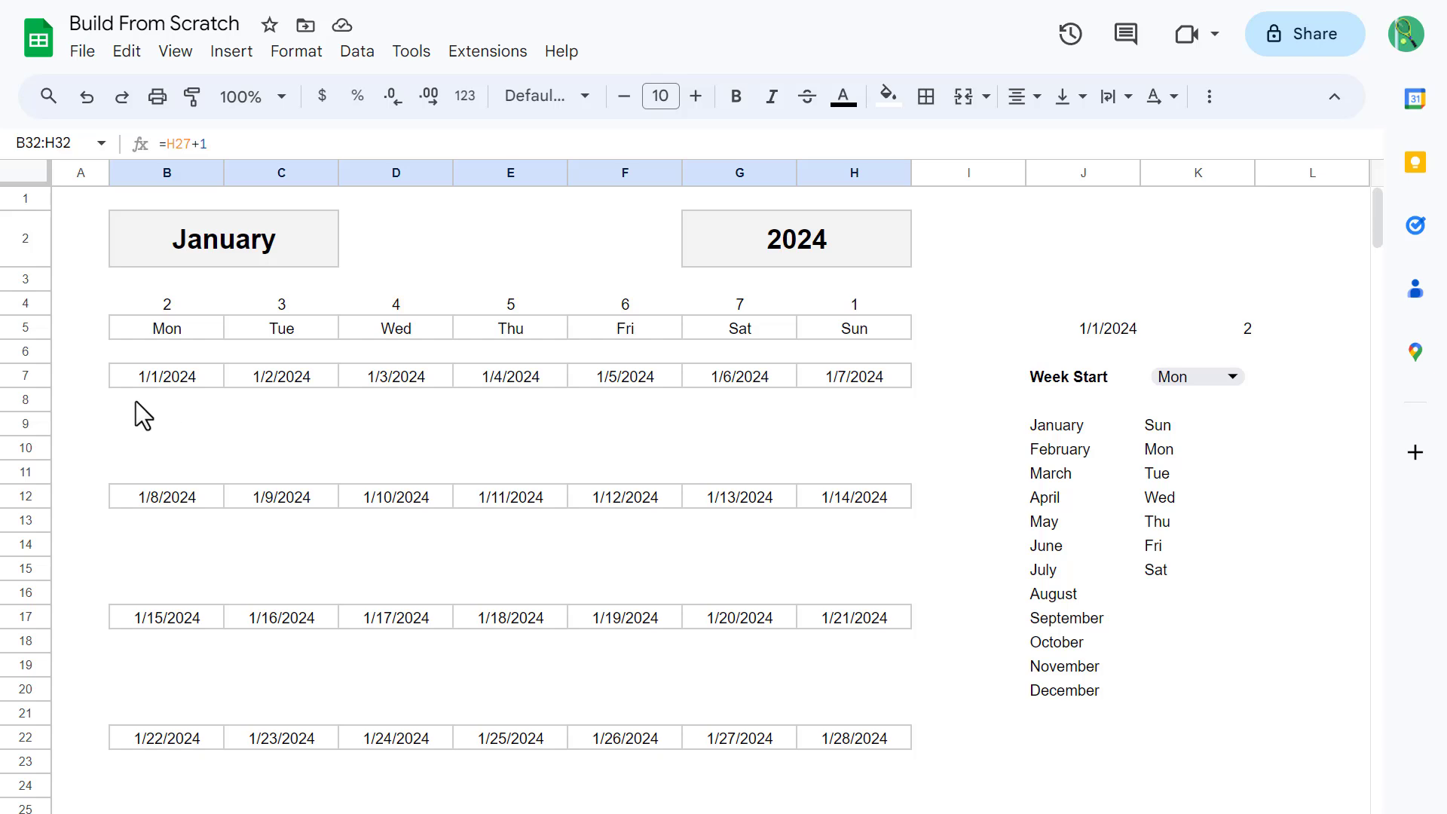
Step: Apply an outer border to the blank cells B8:B11 under the first date
left_click_drag(128, 399, 155, 486)
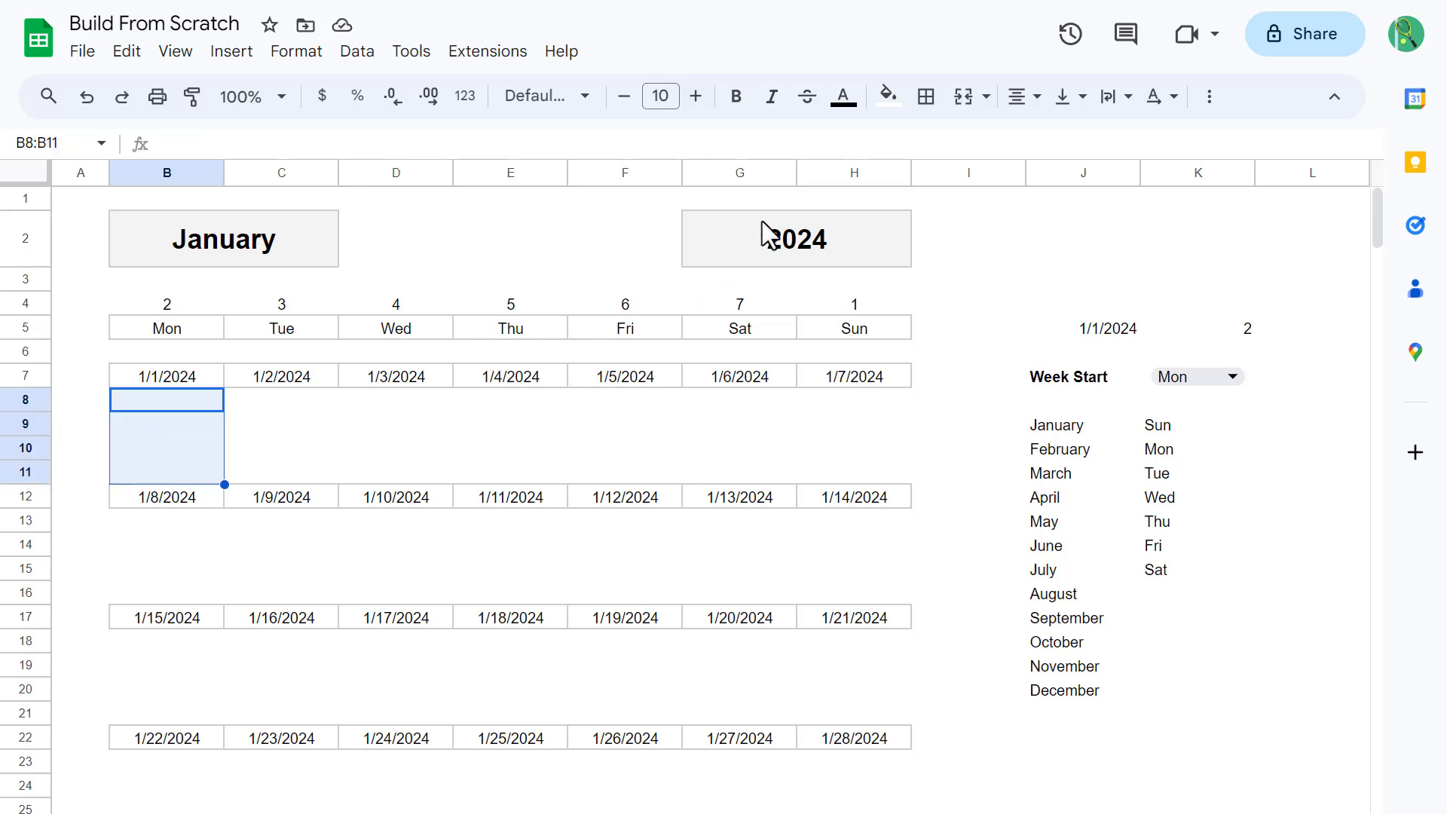
left_click(932, 103)
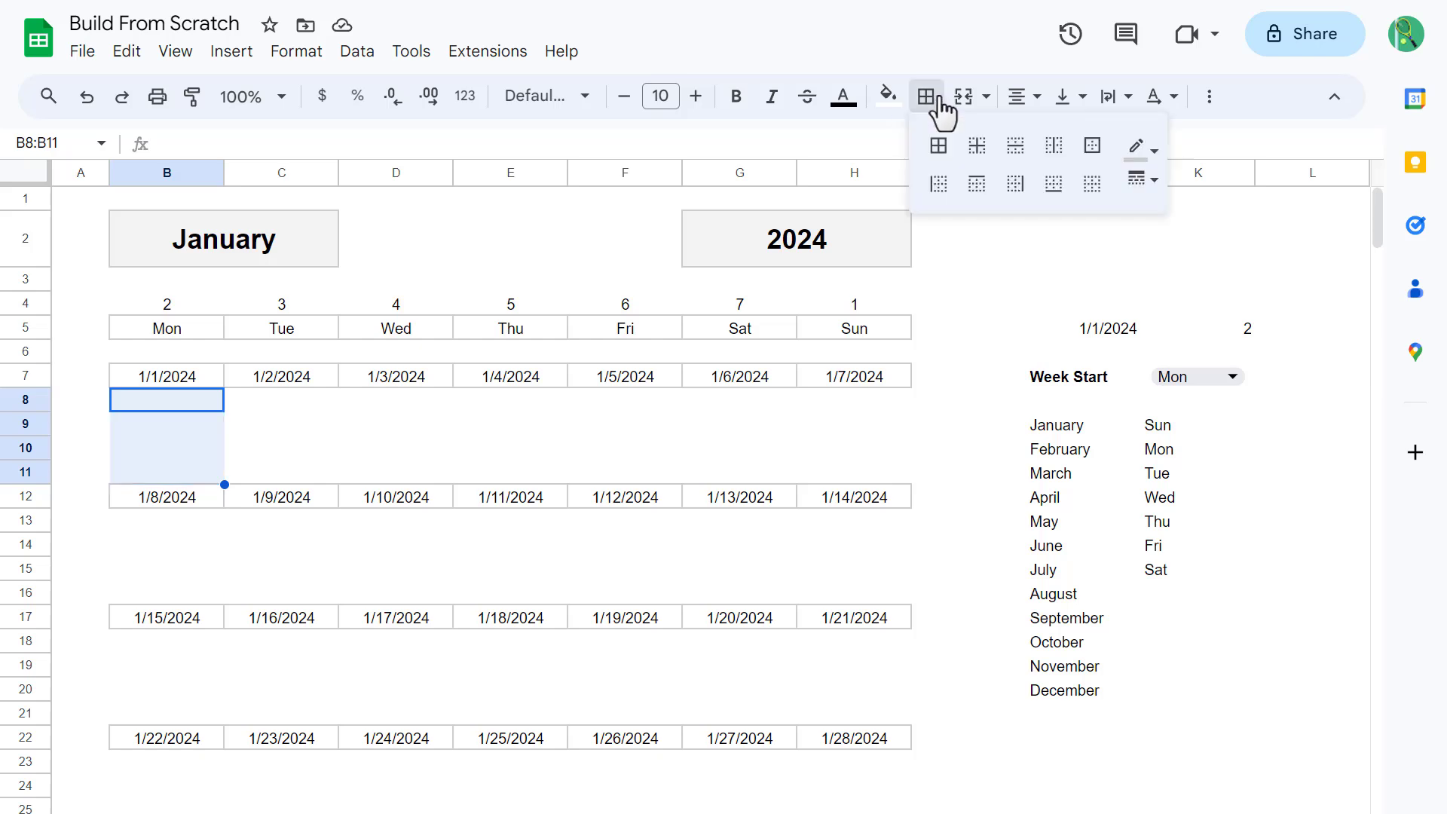
left_click(1093, 146)
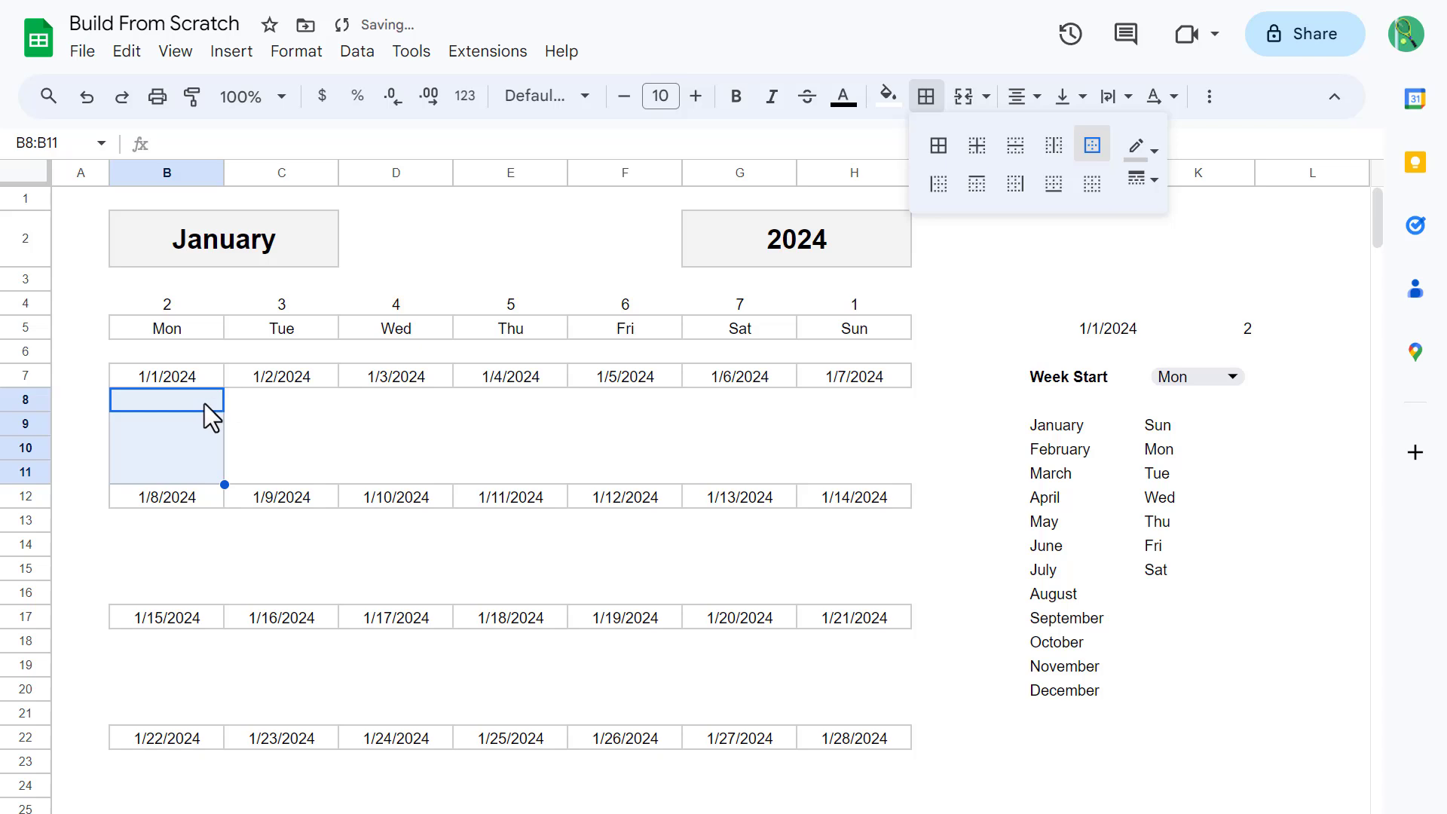
Step: Copy the bordered block B8:H11 into the blank areas under the other five date rows, starting at B13, B18, B23, B28 and B33
left_click_drag(205, 404, 860, 469)
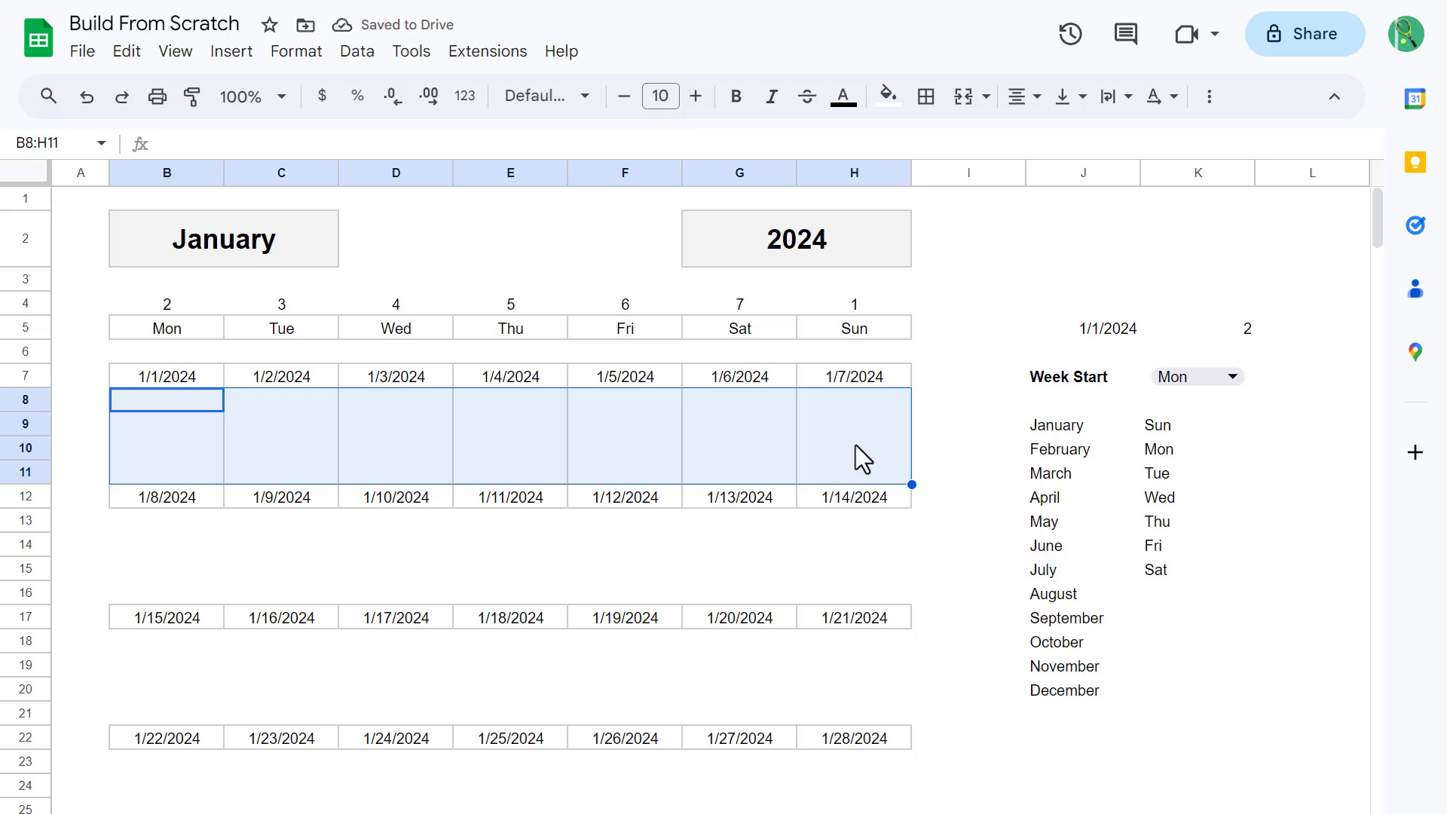
key("ctrl+c")
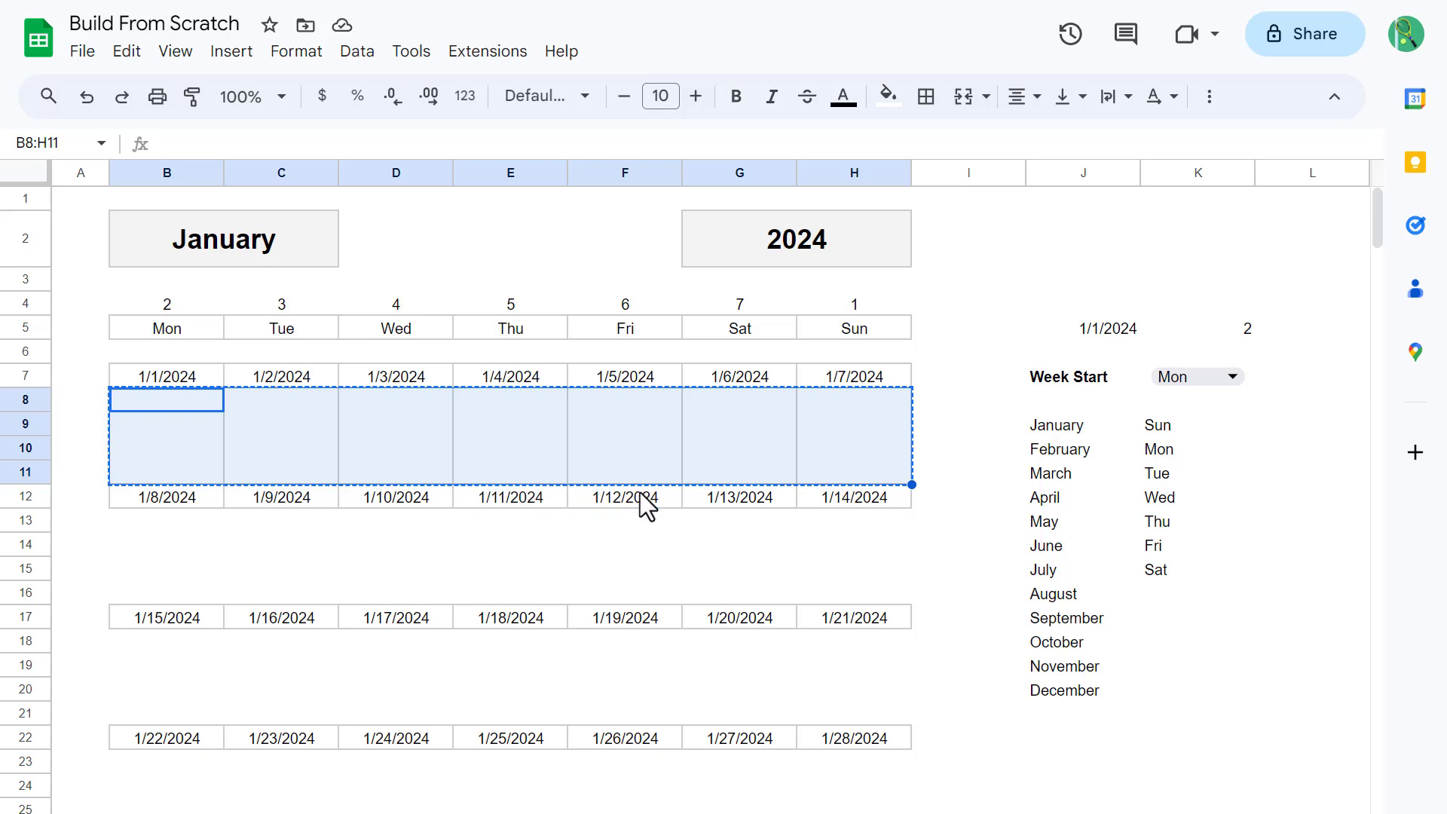
left_click(162, 522)
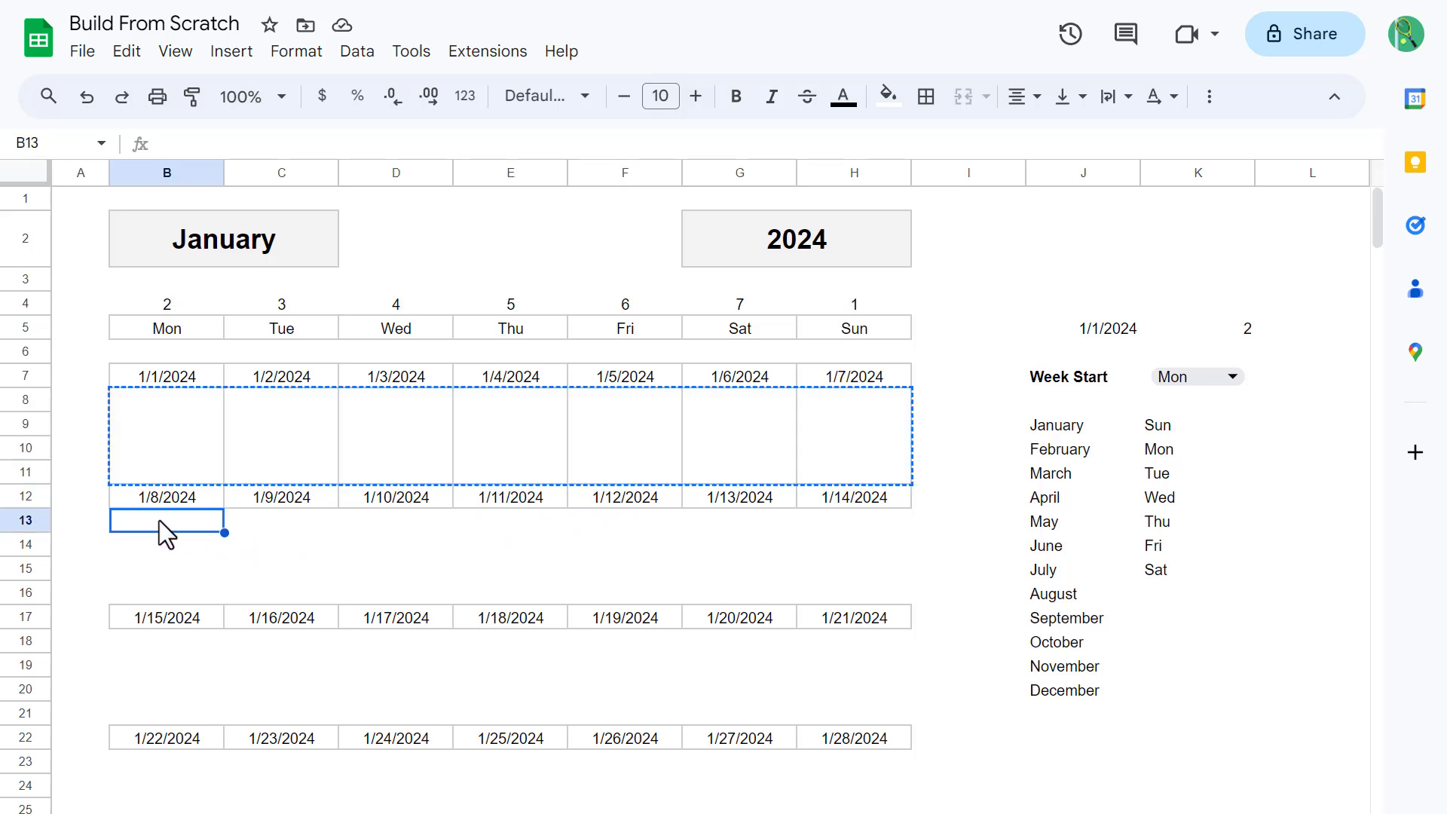
key("ctrl+v")
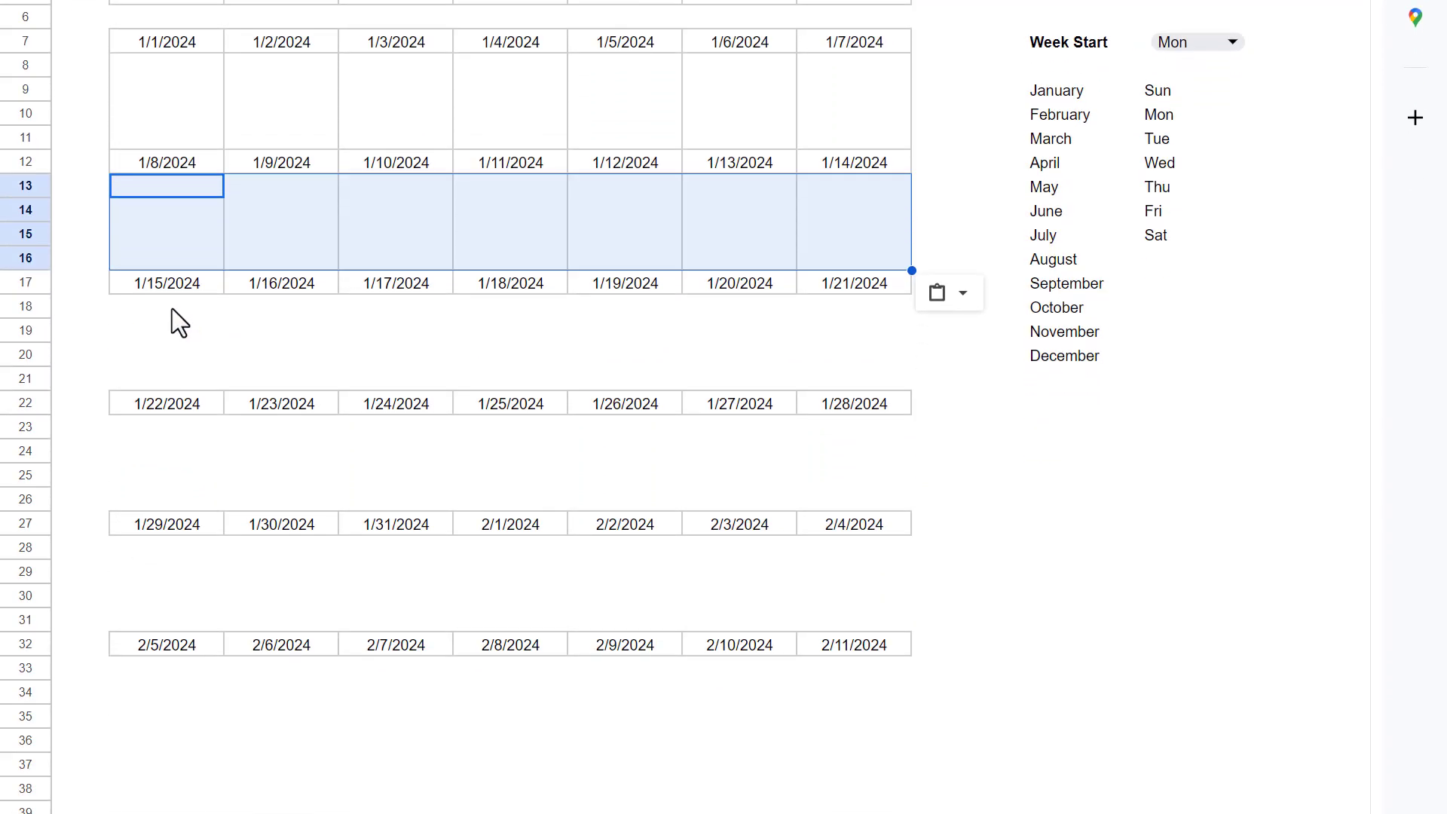
left_click(172, 644)
key("ctrl+v")
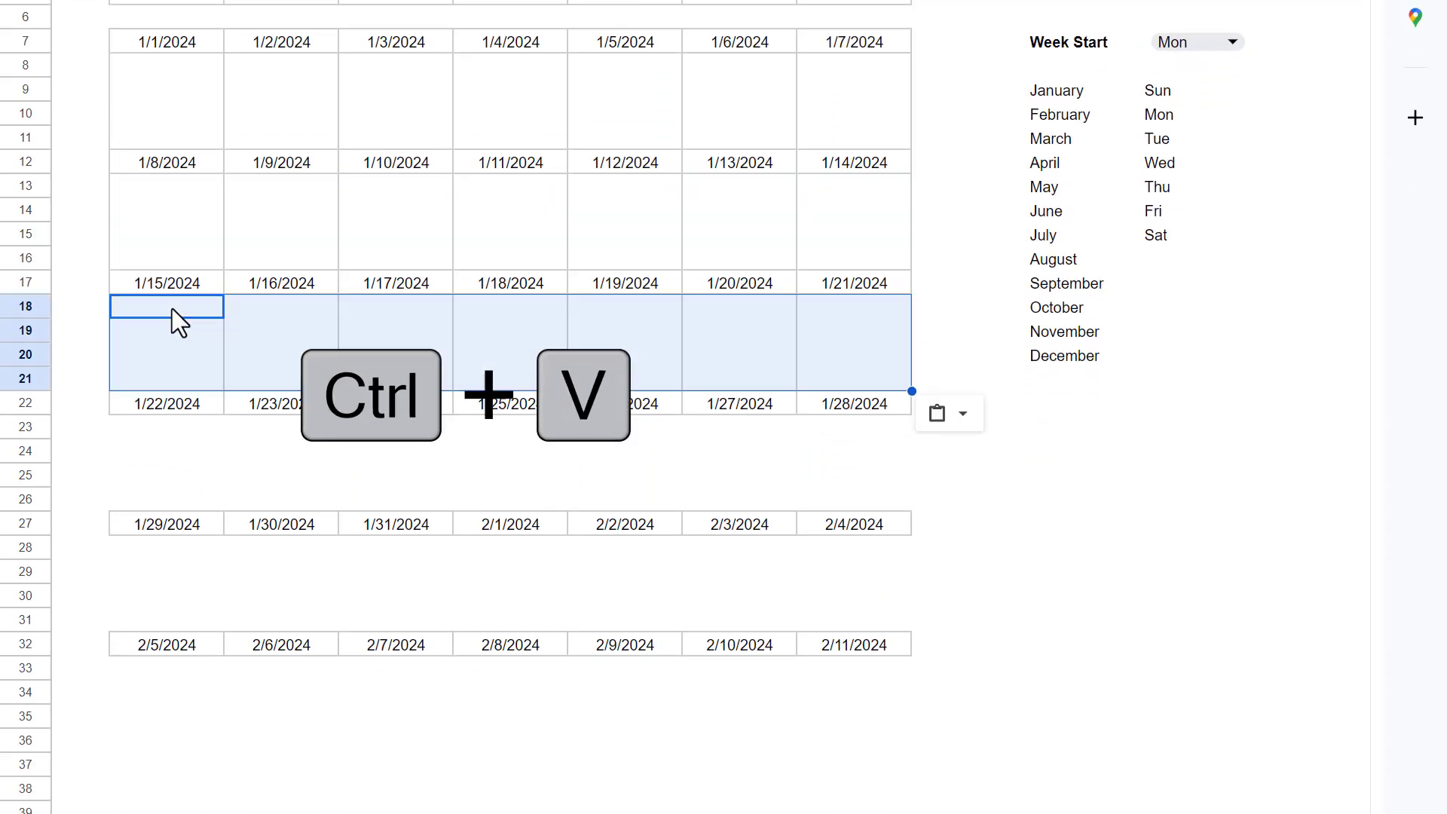
left_click(171, 424)
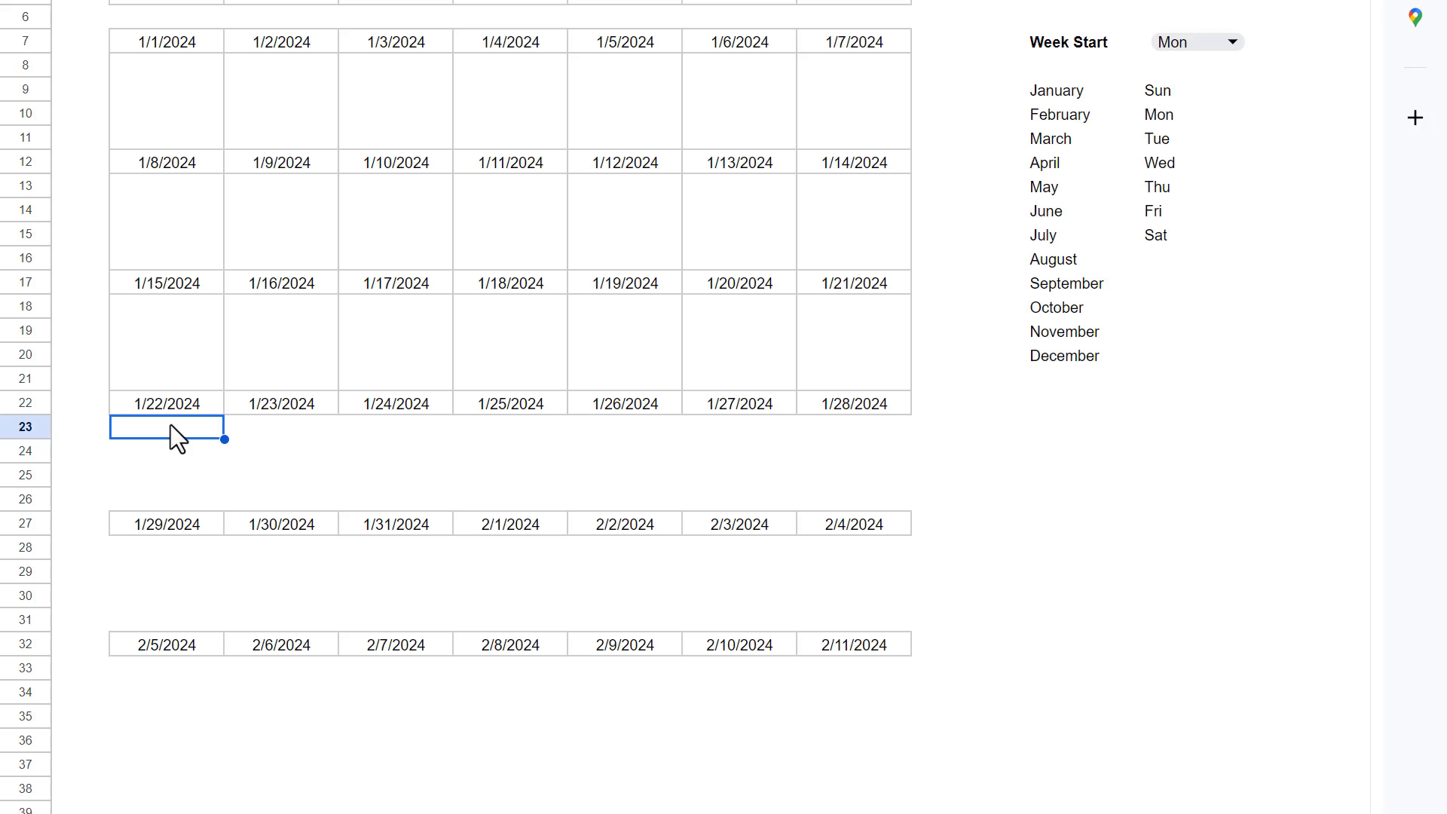
key("ctrl+v")
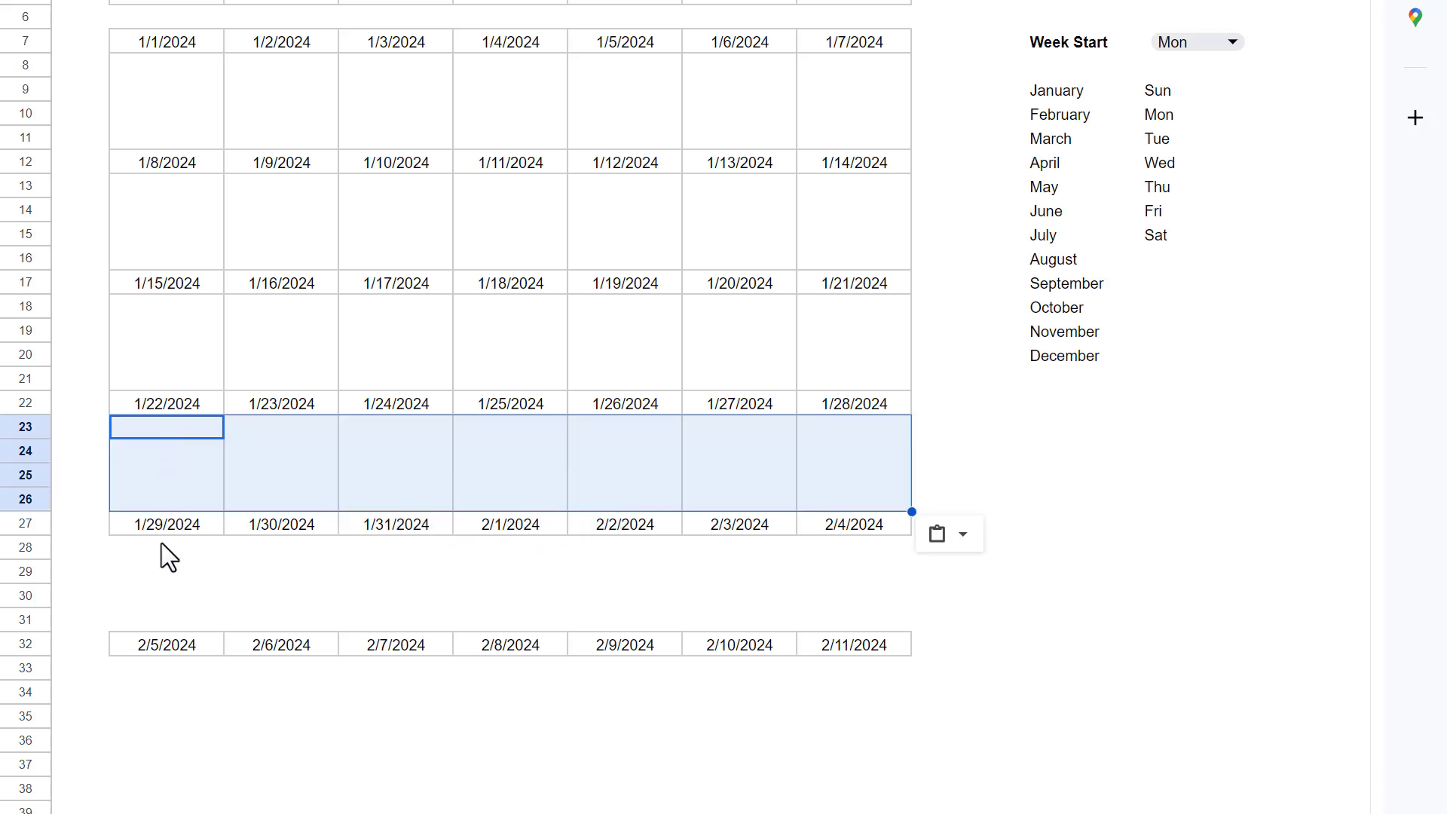
left_click(161, 544)
key("ctrl+v")
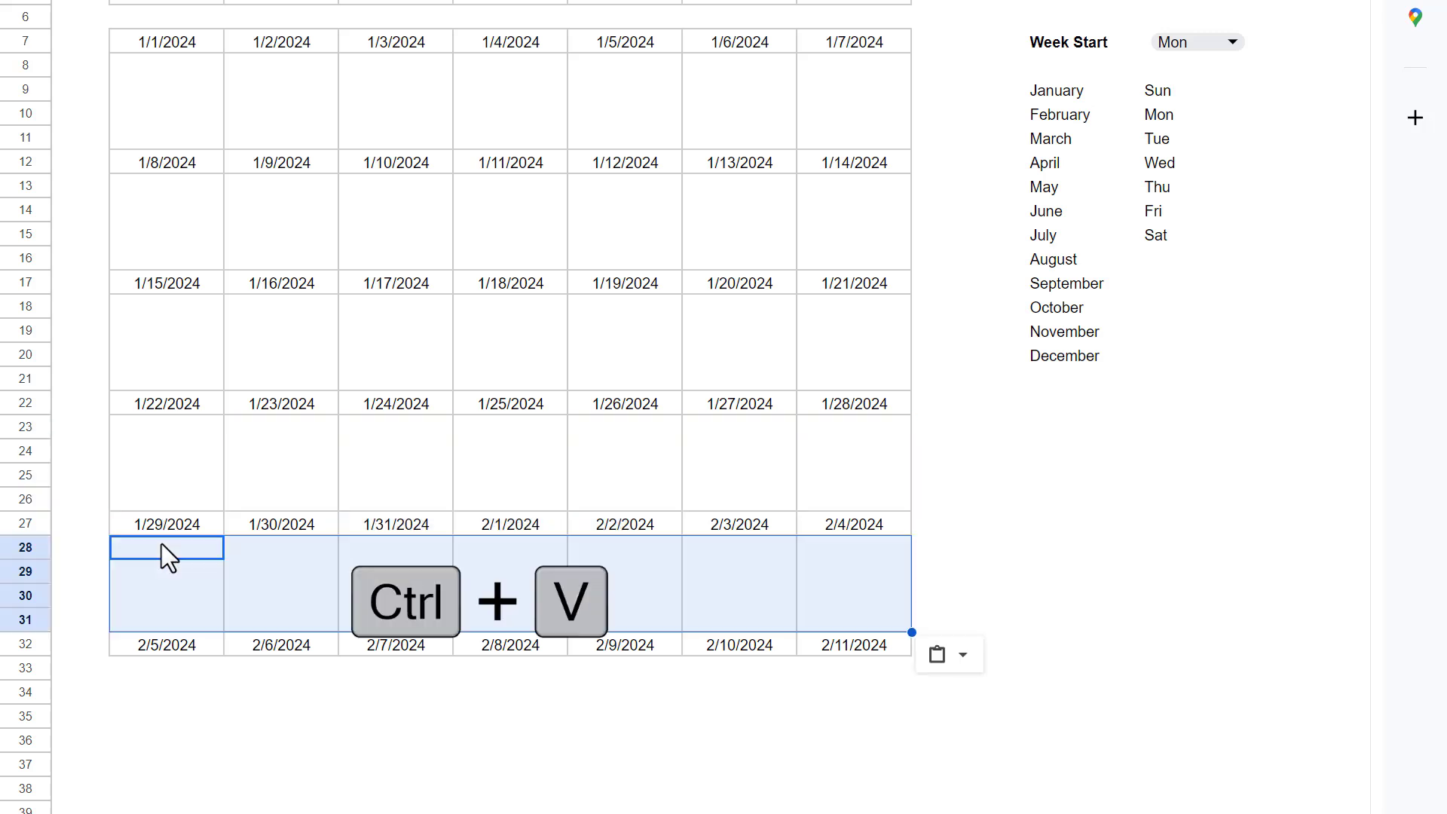
left_click(157, 669)
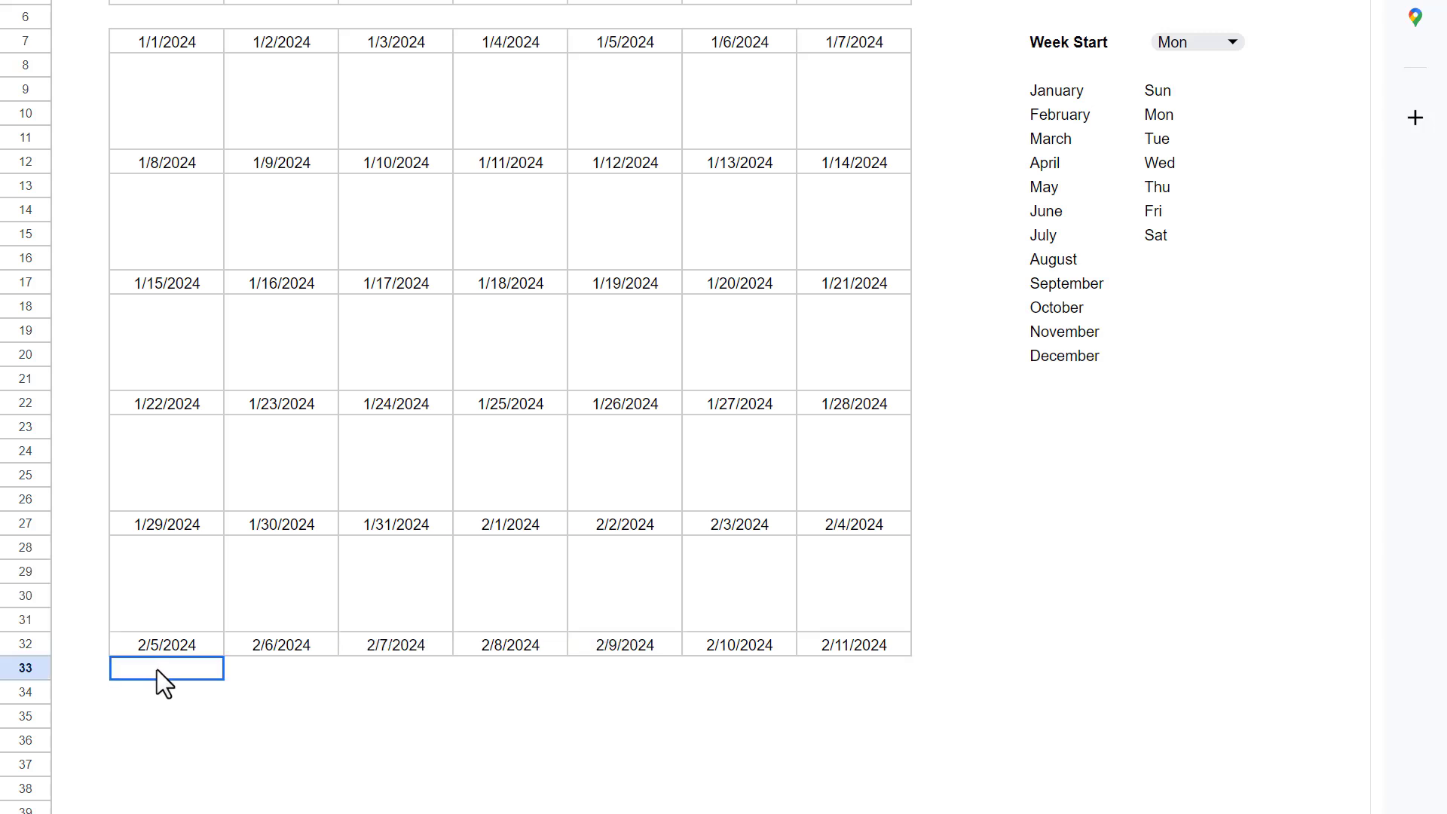
key("ctrl+v")
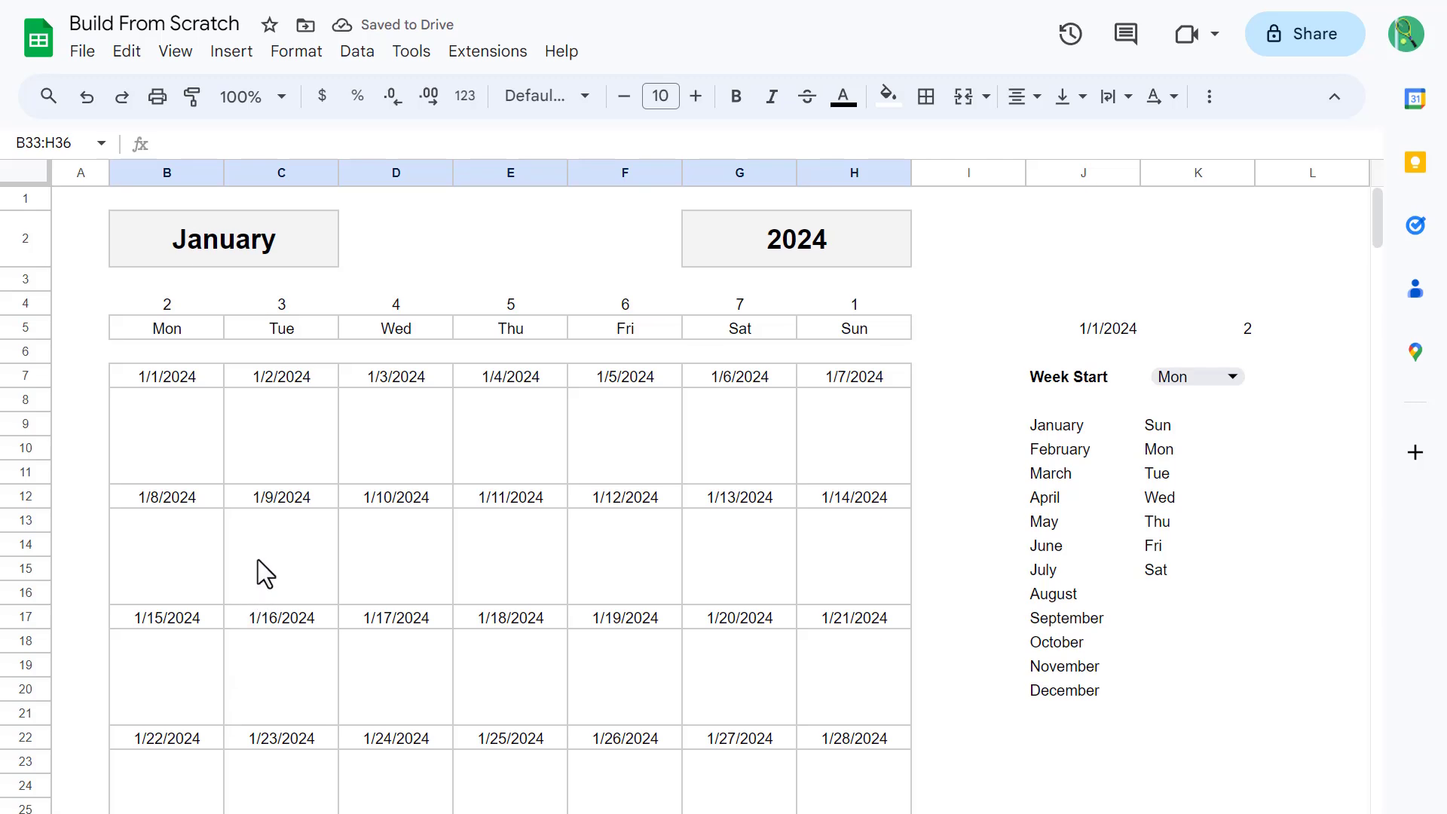
Step: Make the weekday header cells B5:H5 bold with a light green fill
left_click(205, 381)
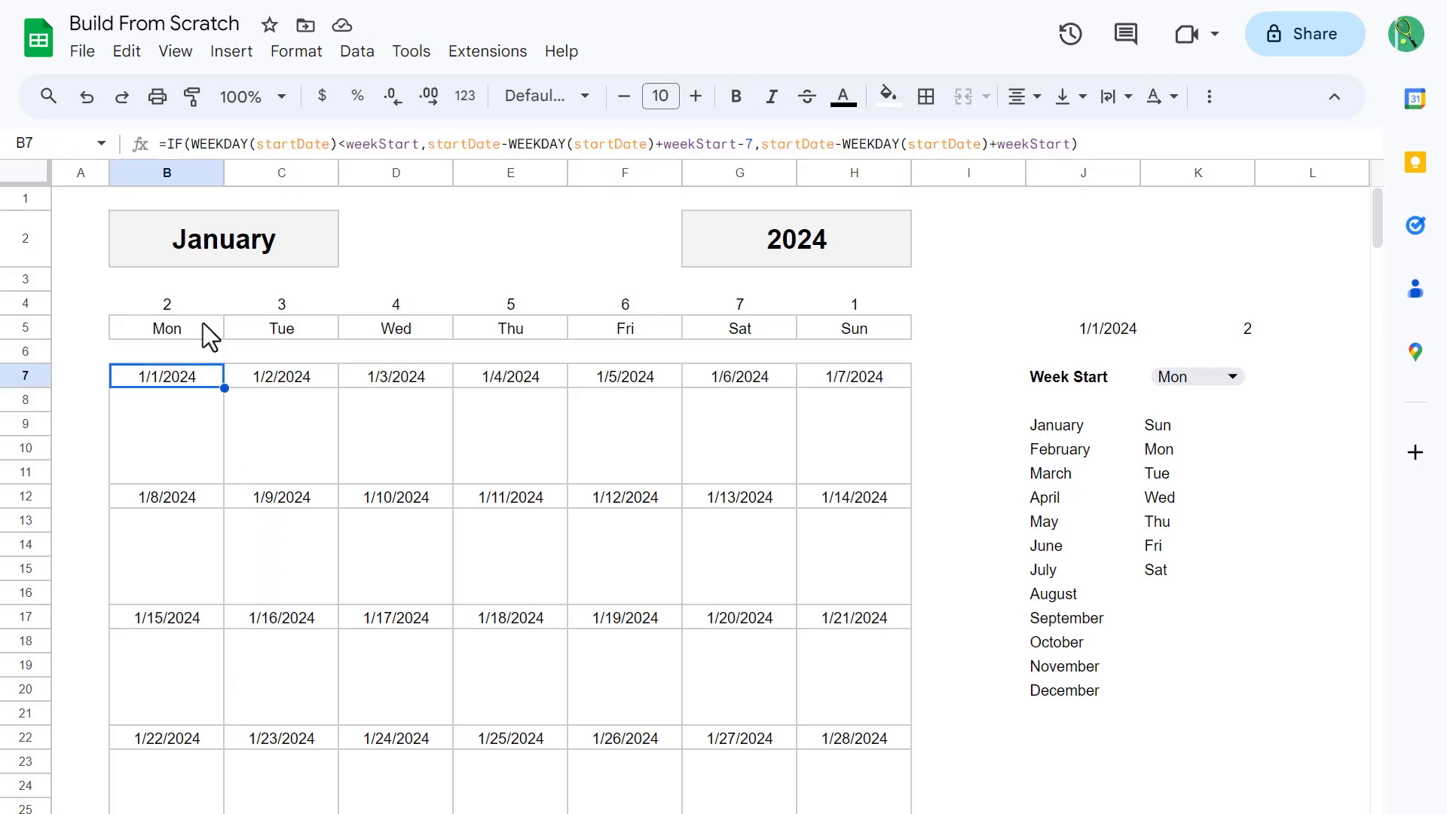
left_click_drag(202, 323, 819, 323)
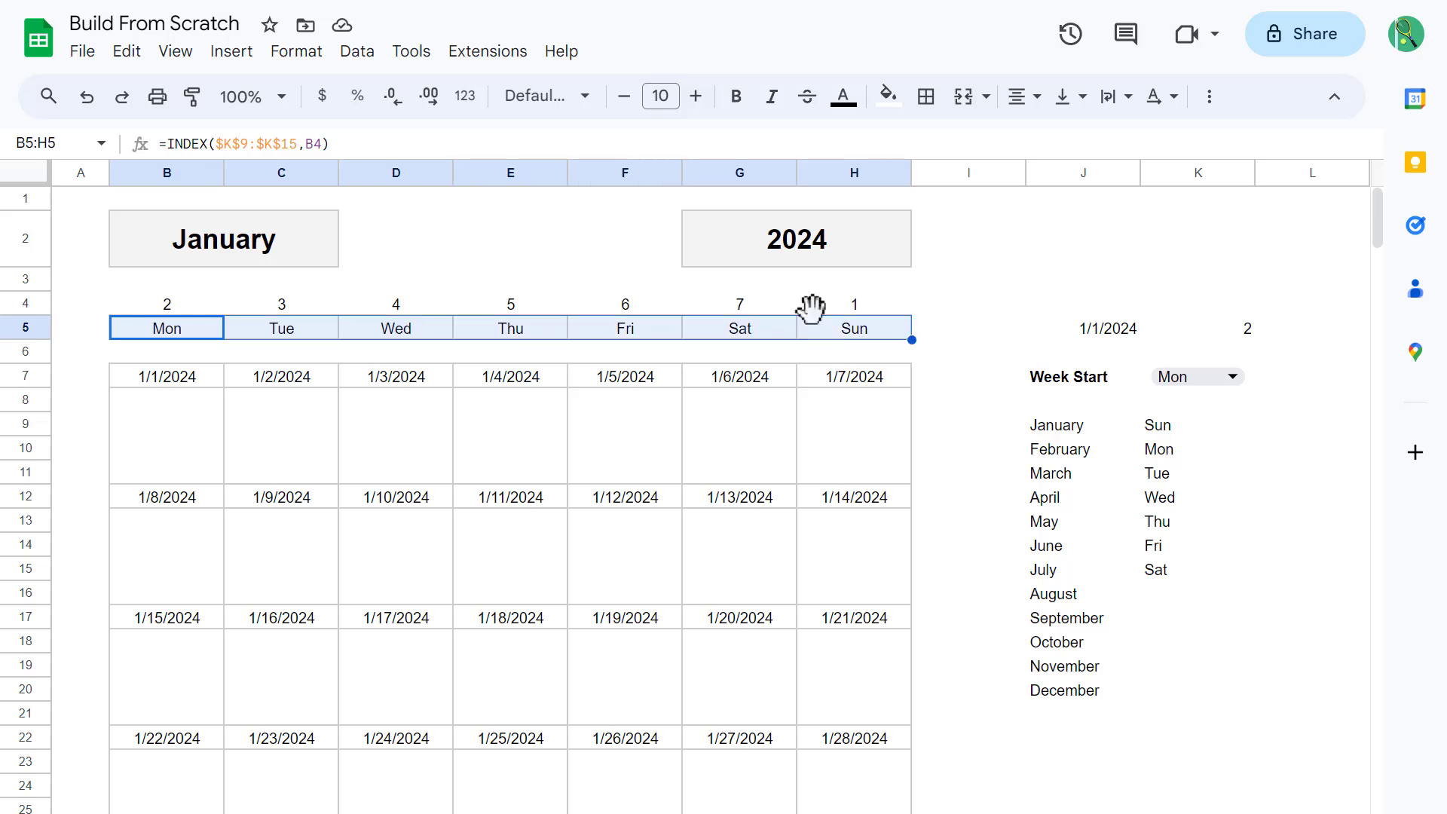
left_click(737, 96)
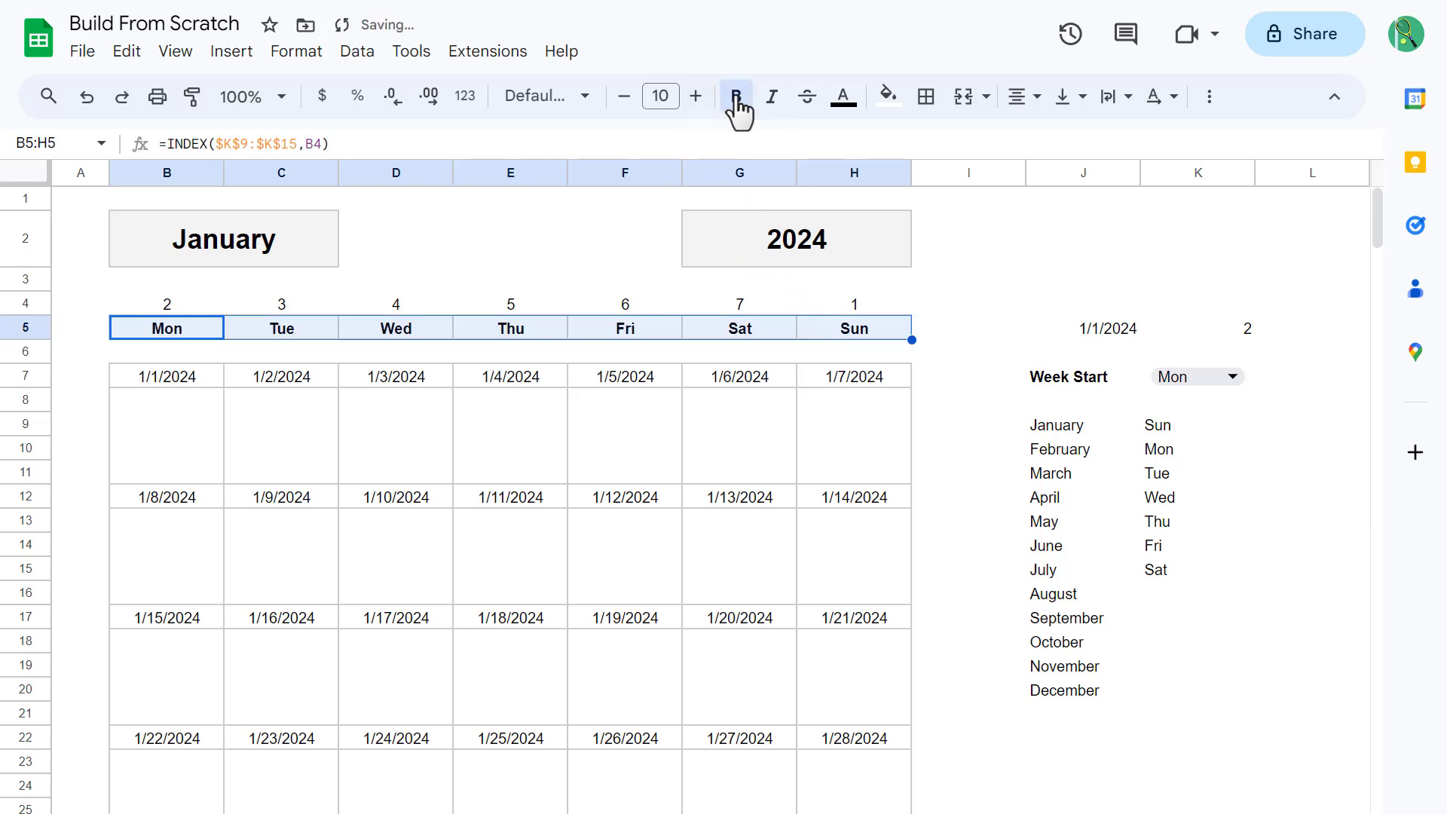
left_click(888, 96)
left_click(997, 226)
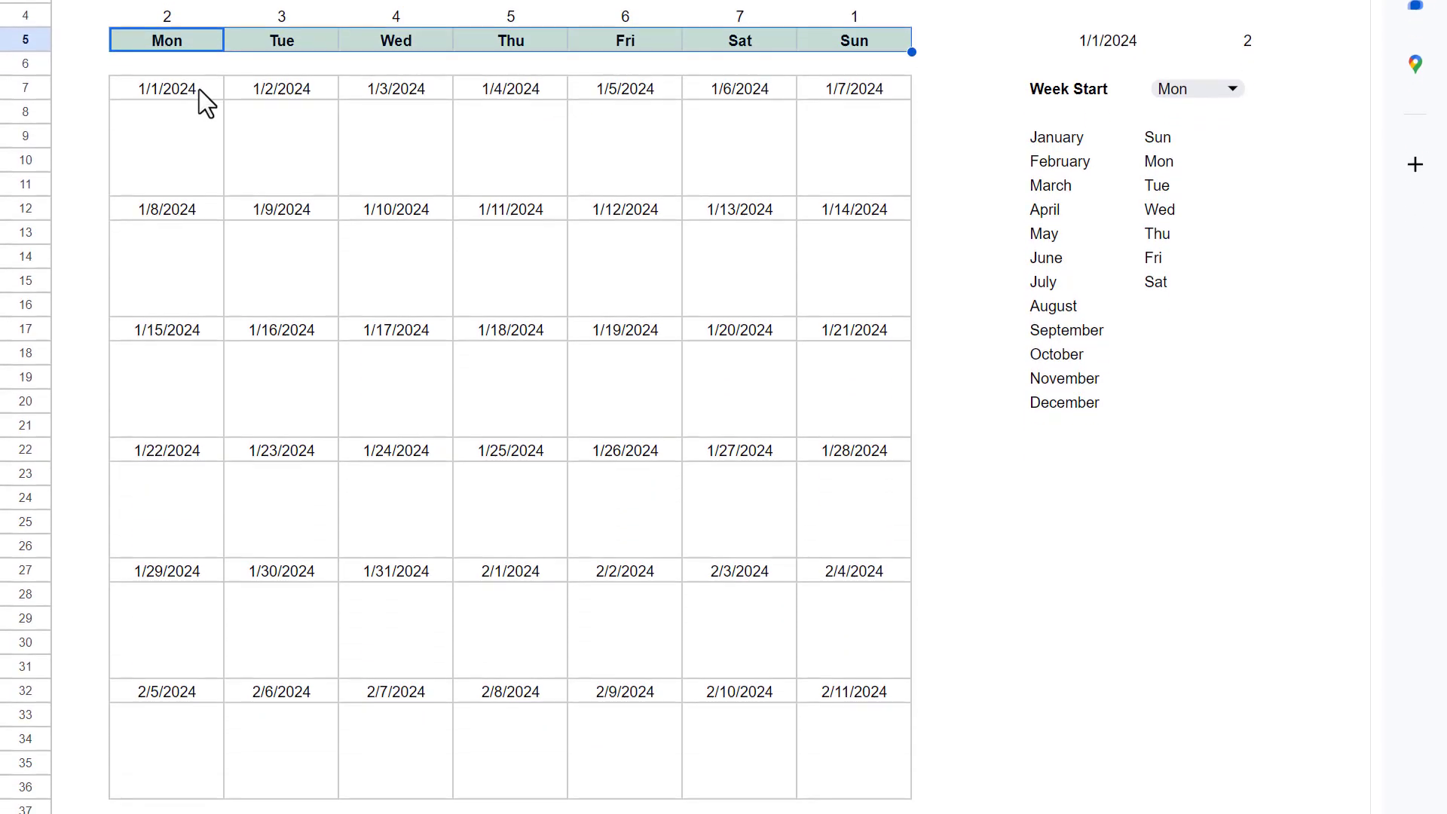
Step: Make all six date rows (7, 12, 17, 22, 27 and 32, columns B to H) bold with a light blue fill
left_click_drag(199, 89, 806, 83)
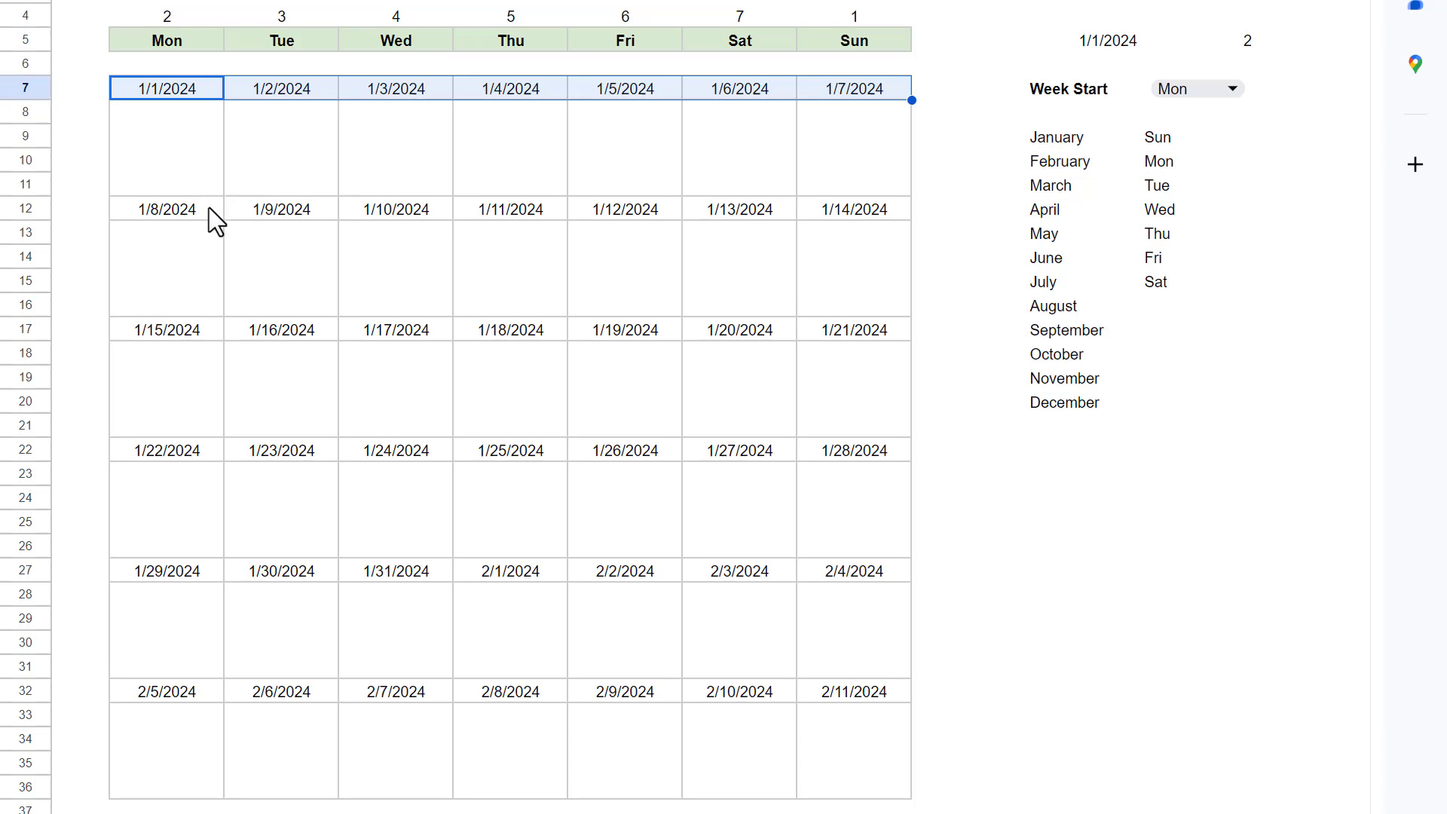
key("ctrl")
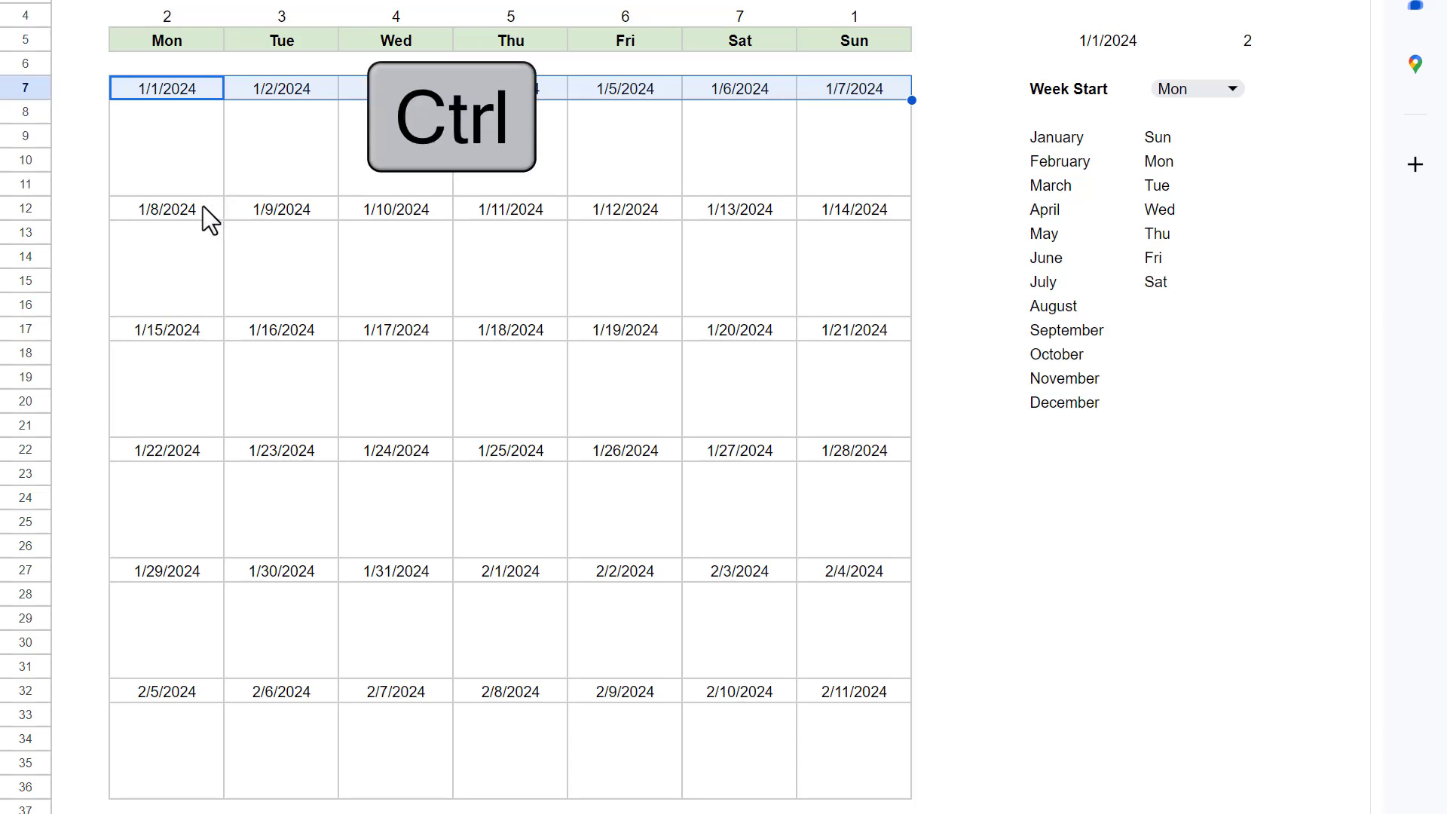
left_click_drag(202, 206, 820, 209)
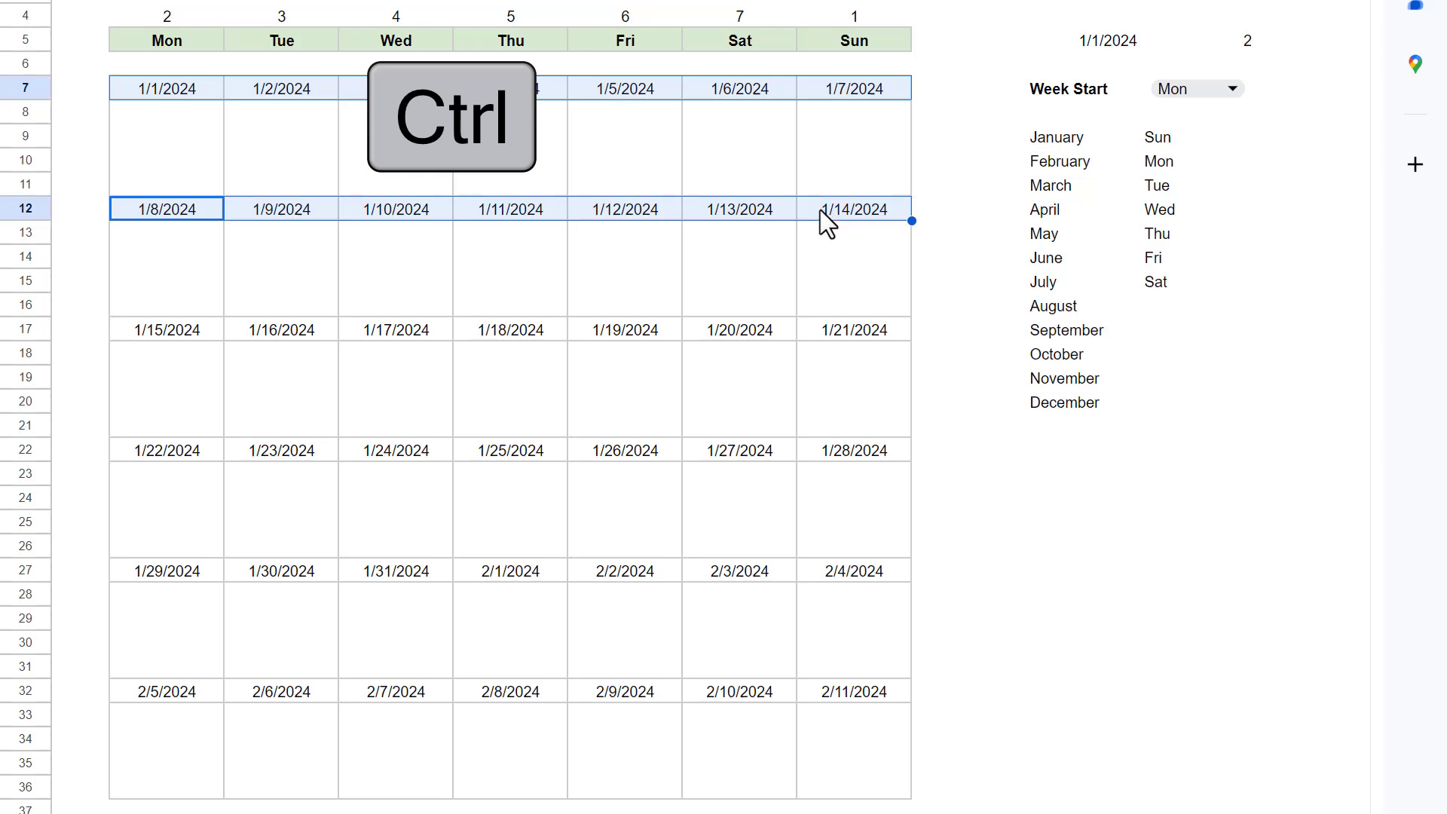
left_click_drag(206, 332, 825, 341)
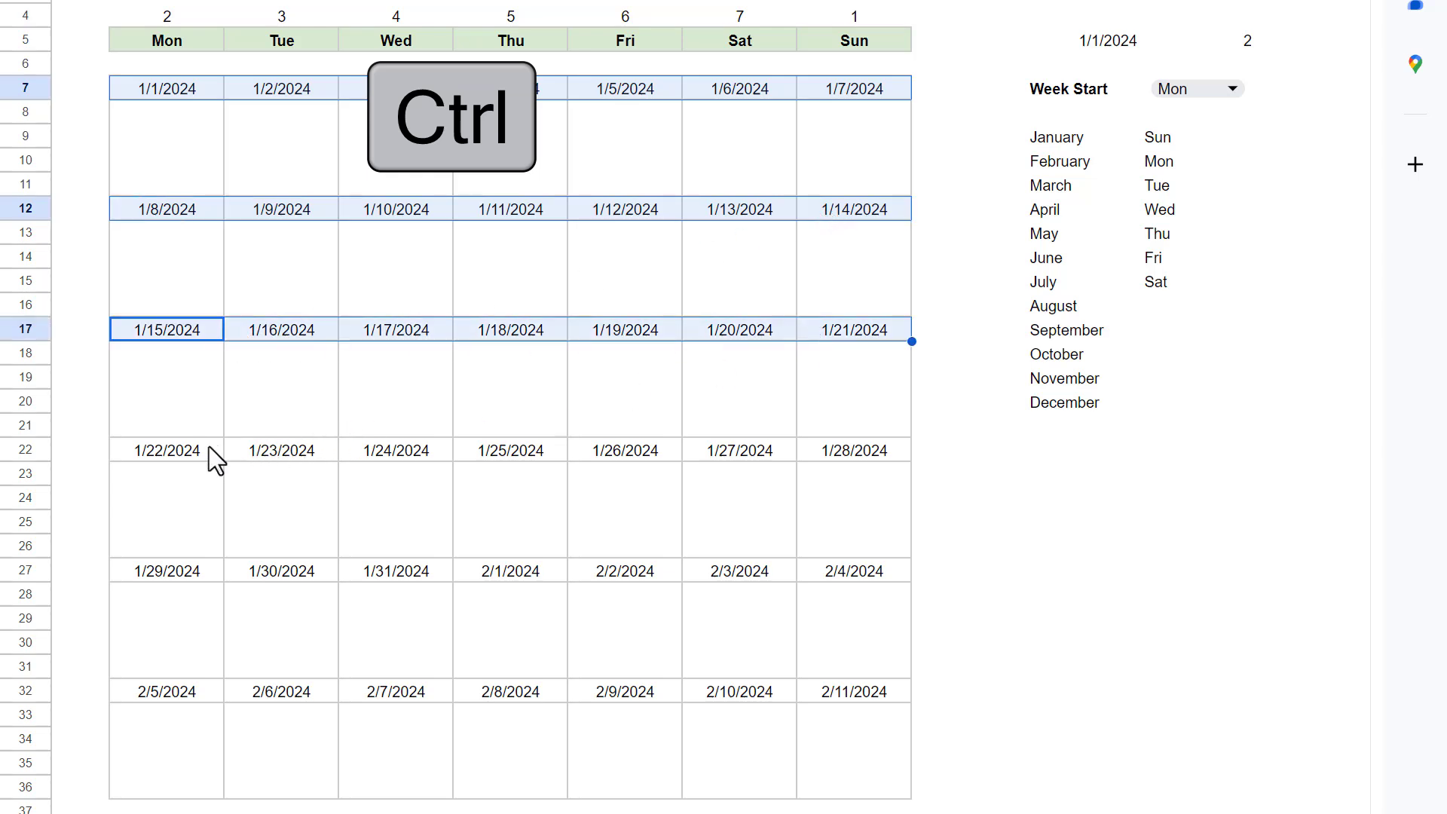
left_click_drag(209, 446, 833, 437)
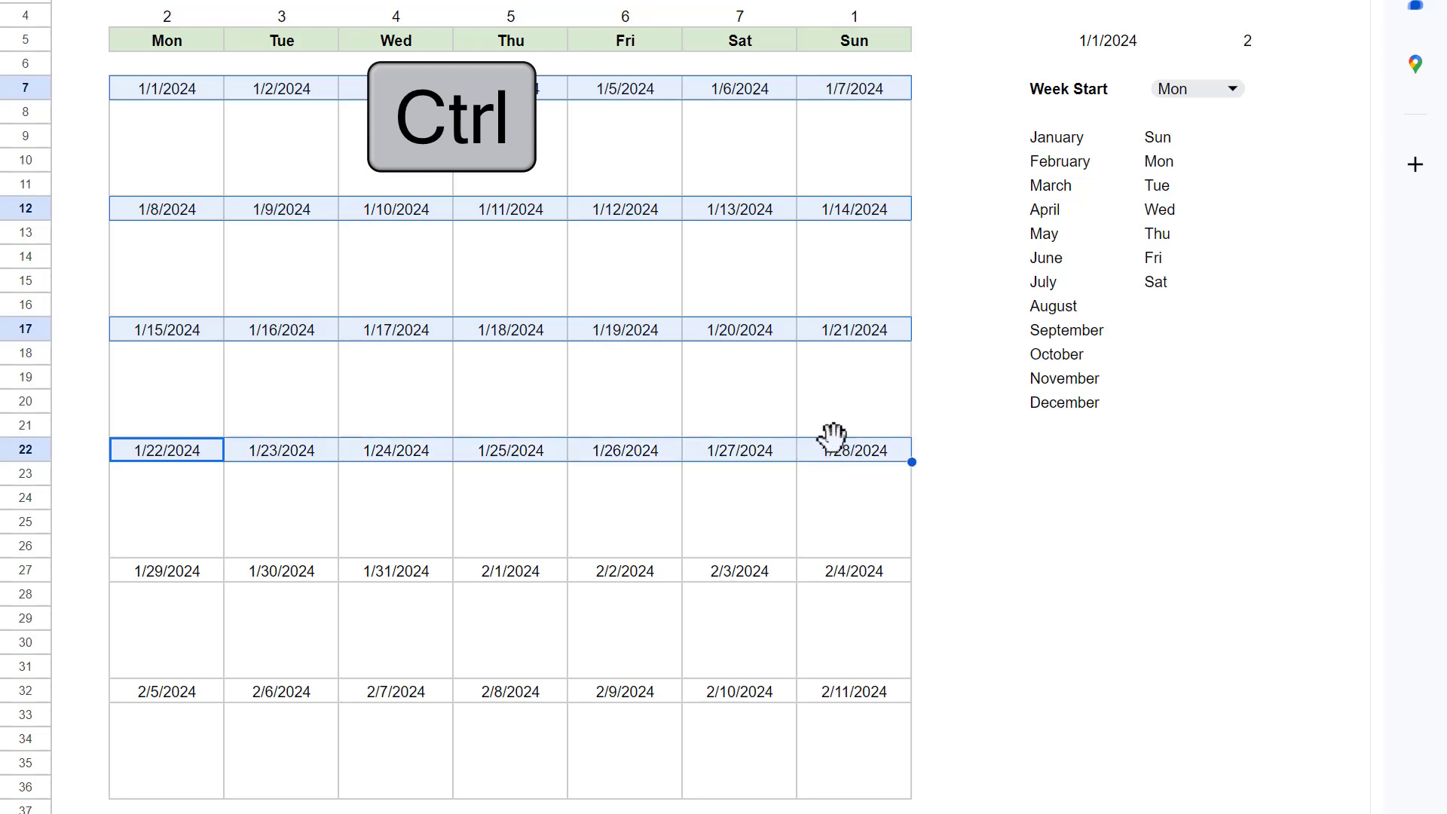
left_click_drag(205, 566, 809, 567)
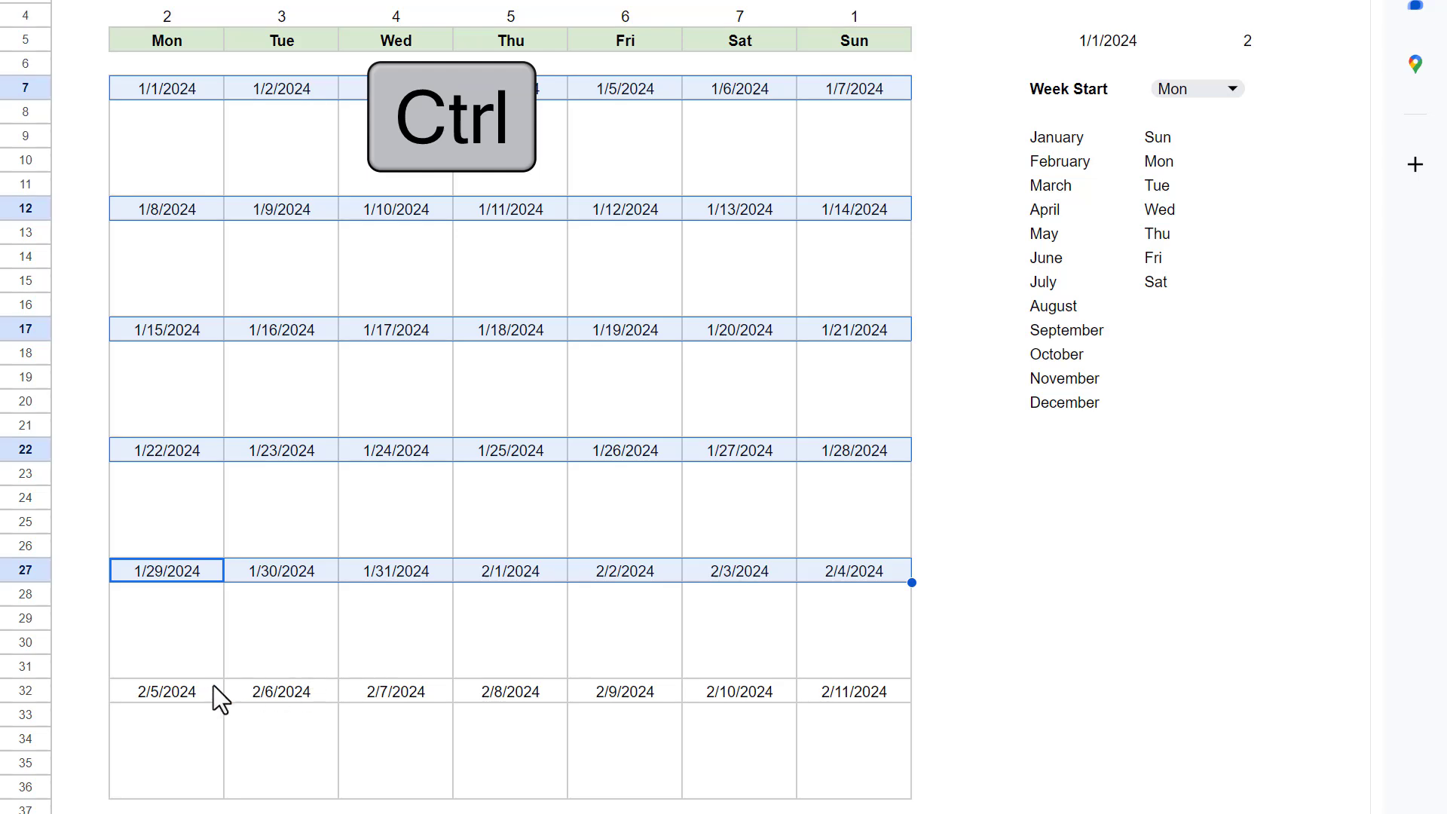
left_click_drag(214, 685, 833, 692)
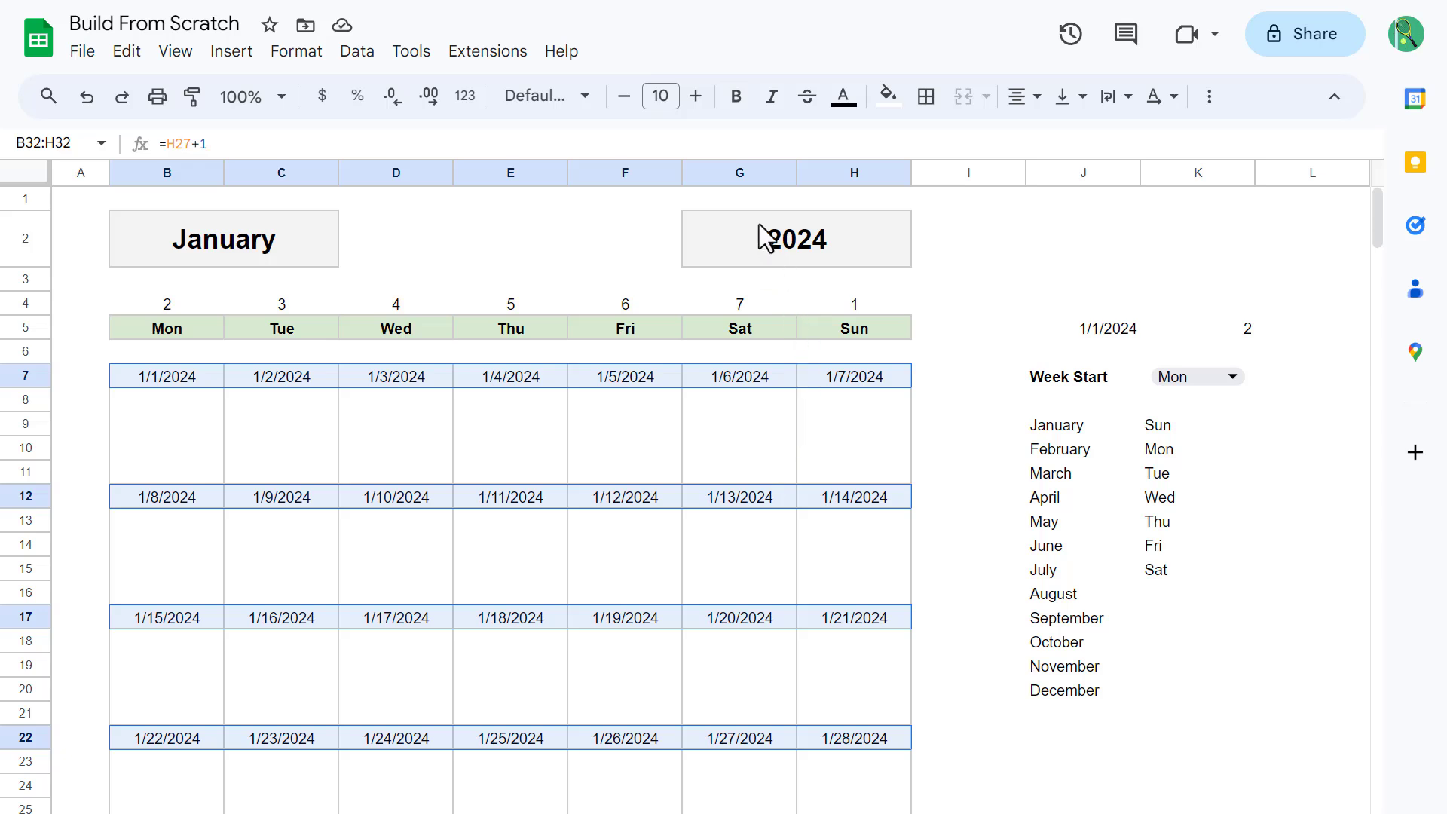
left_click(736, 96)
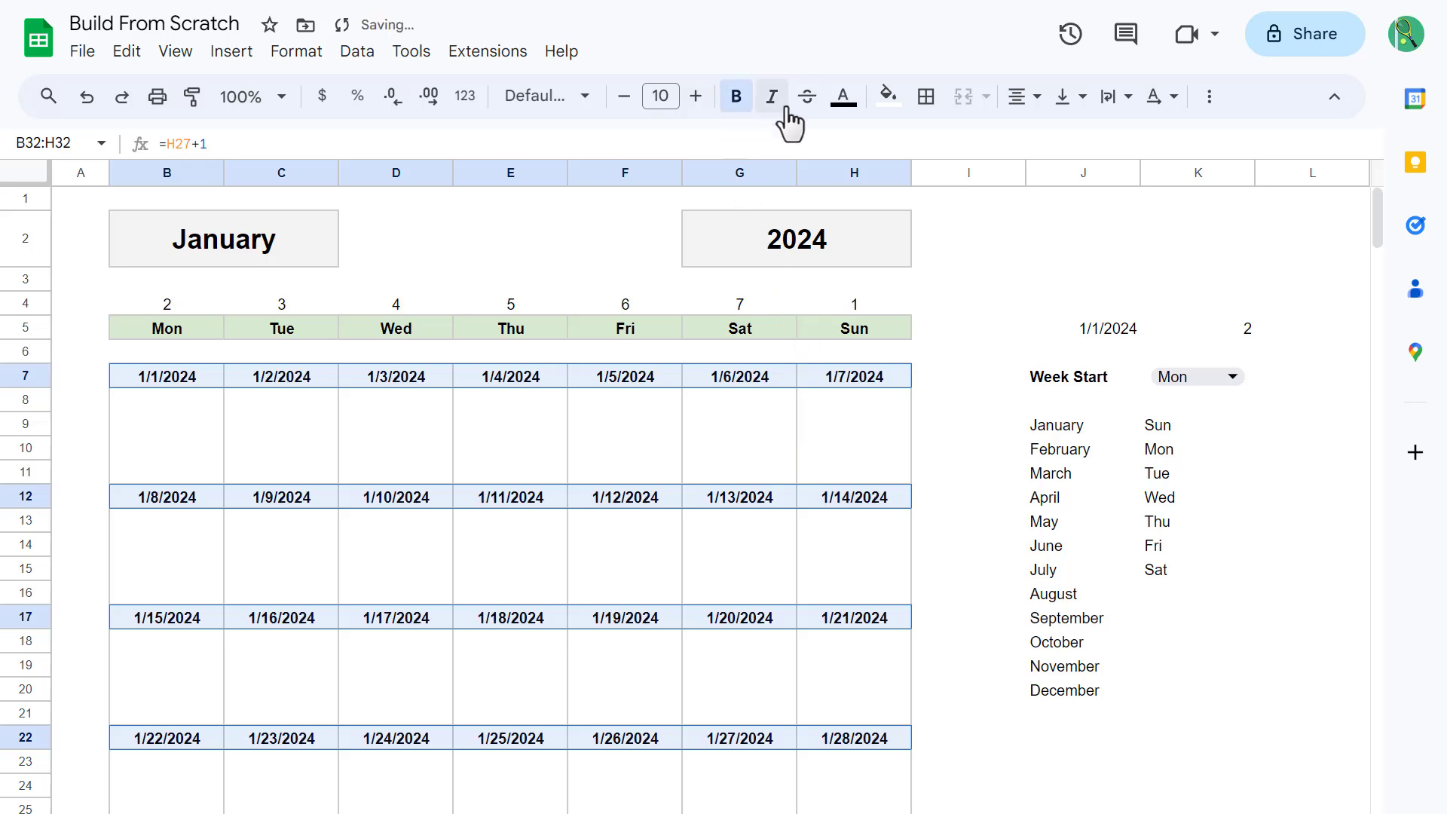
left_click(887, 99)
left_click(1066, 240)
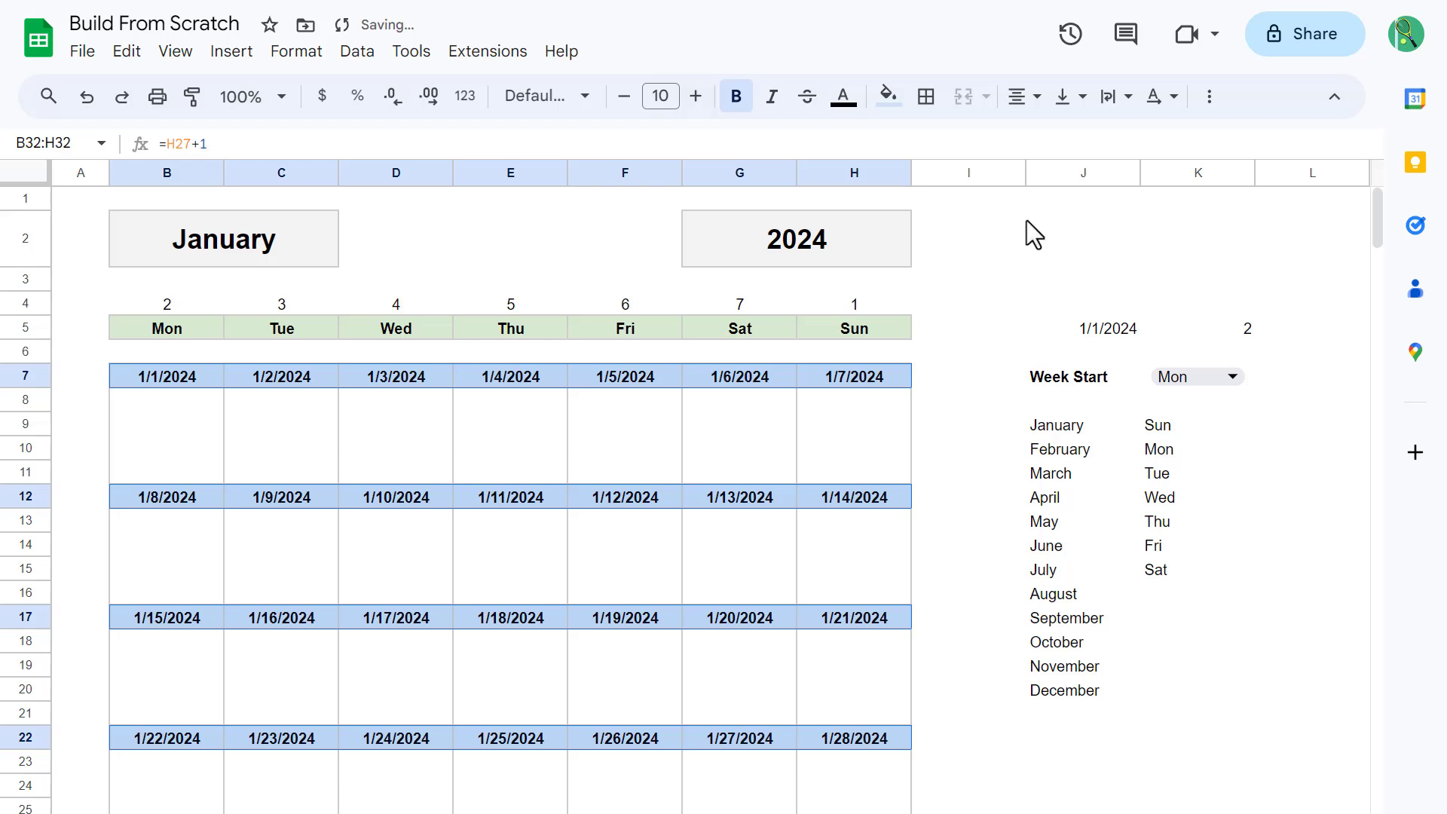
Step: Format the six date rows with the custom date format that shows abbreviated month and two-digit day, like "Aug 05"
left_click(465, 106)
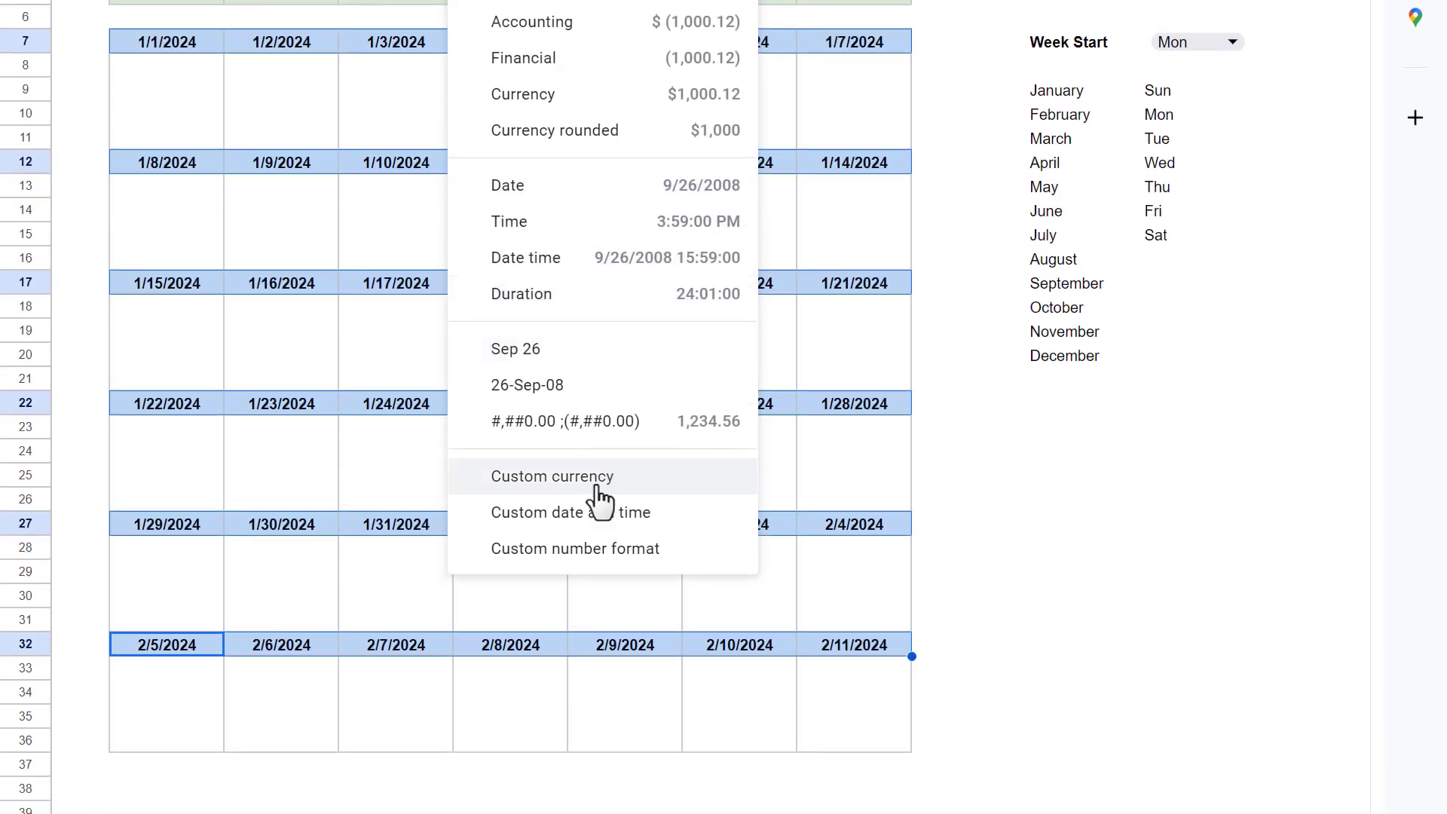
left_click(597, 517)
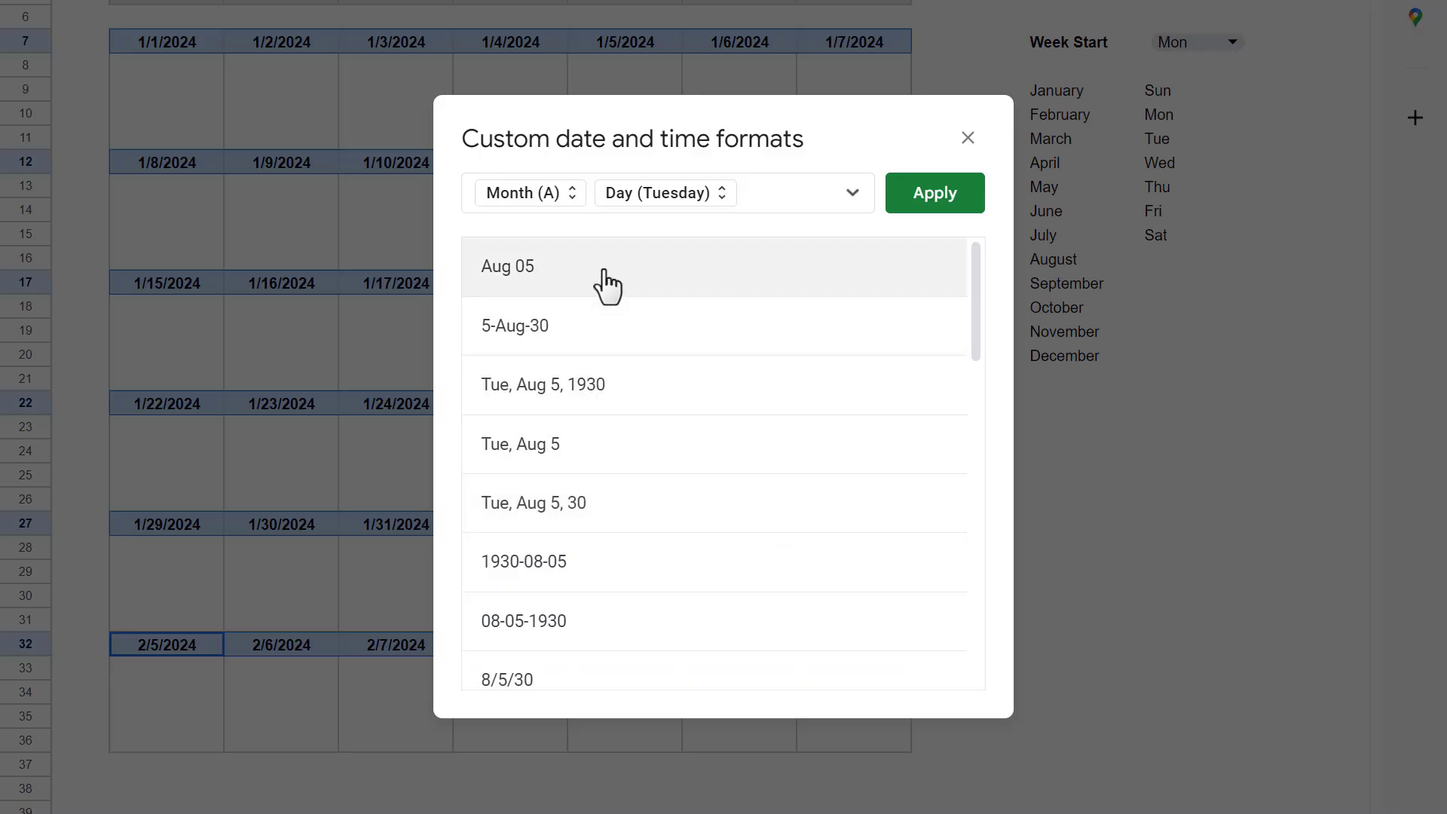
scroll(609, 343, "down", 10)
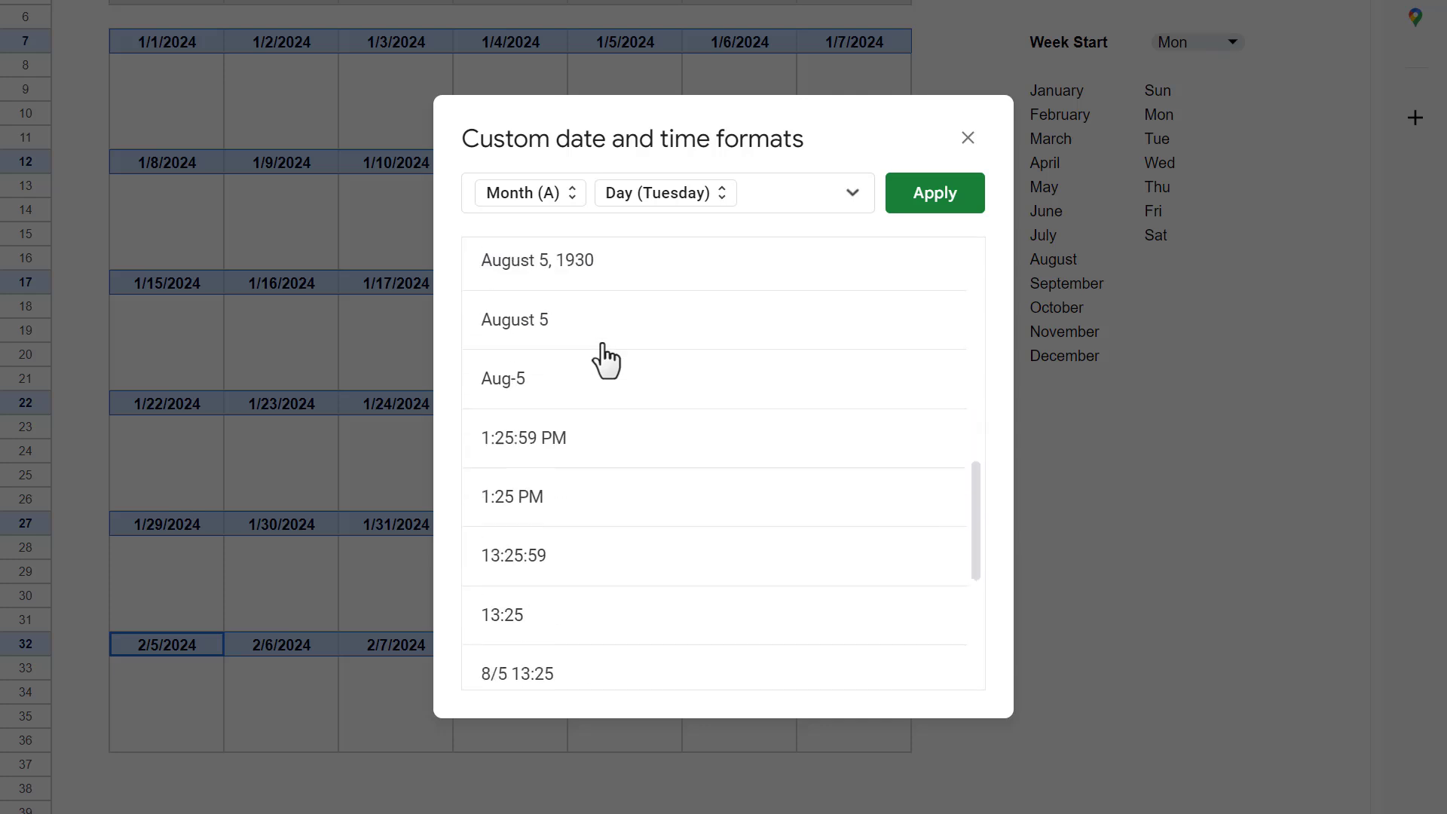
scroll(603, 360, "down", 3)
scroll(601, 369, "up", 8)
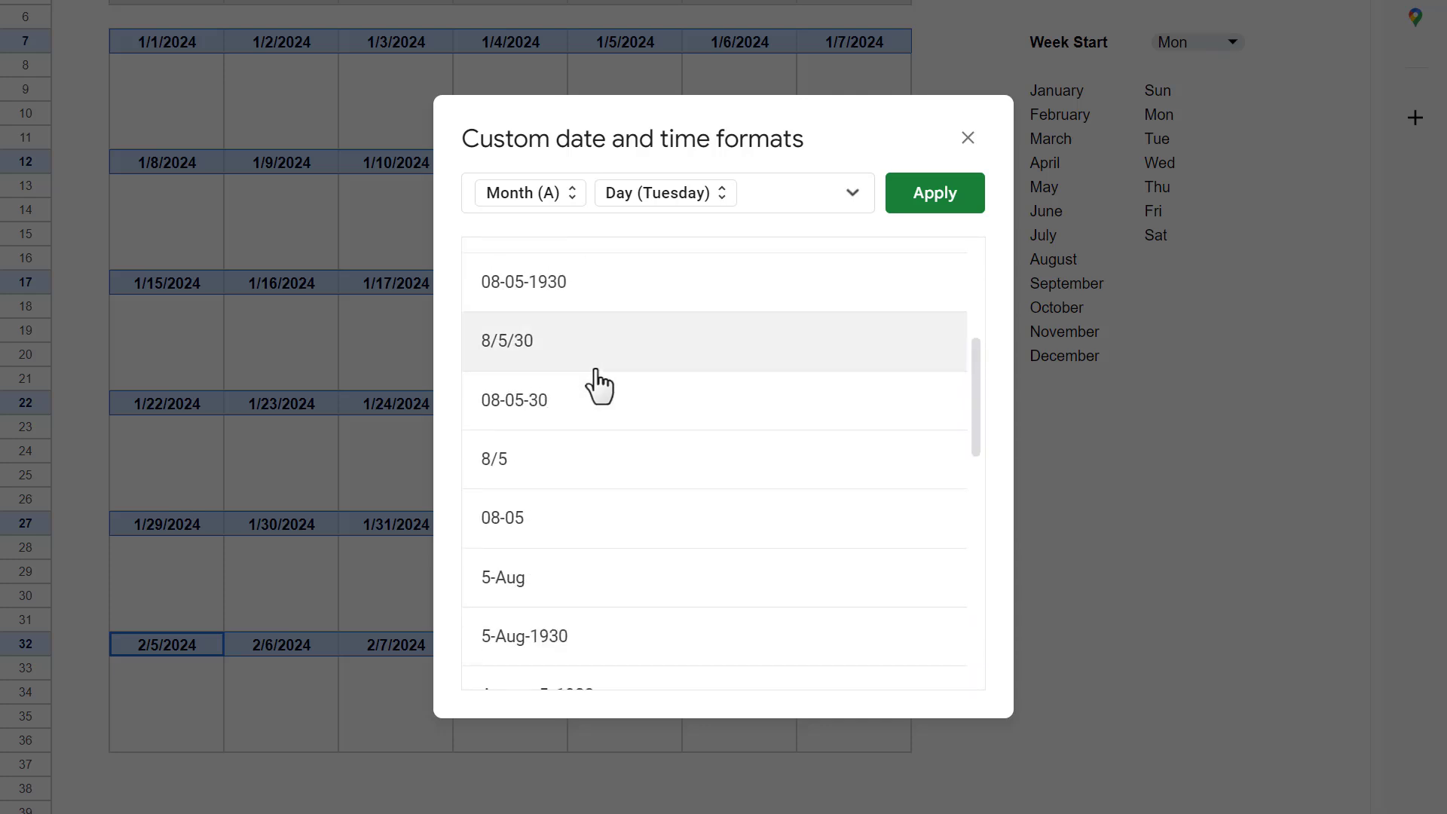
scroll(599, 386, "up", 5)
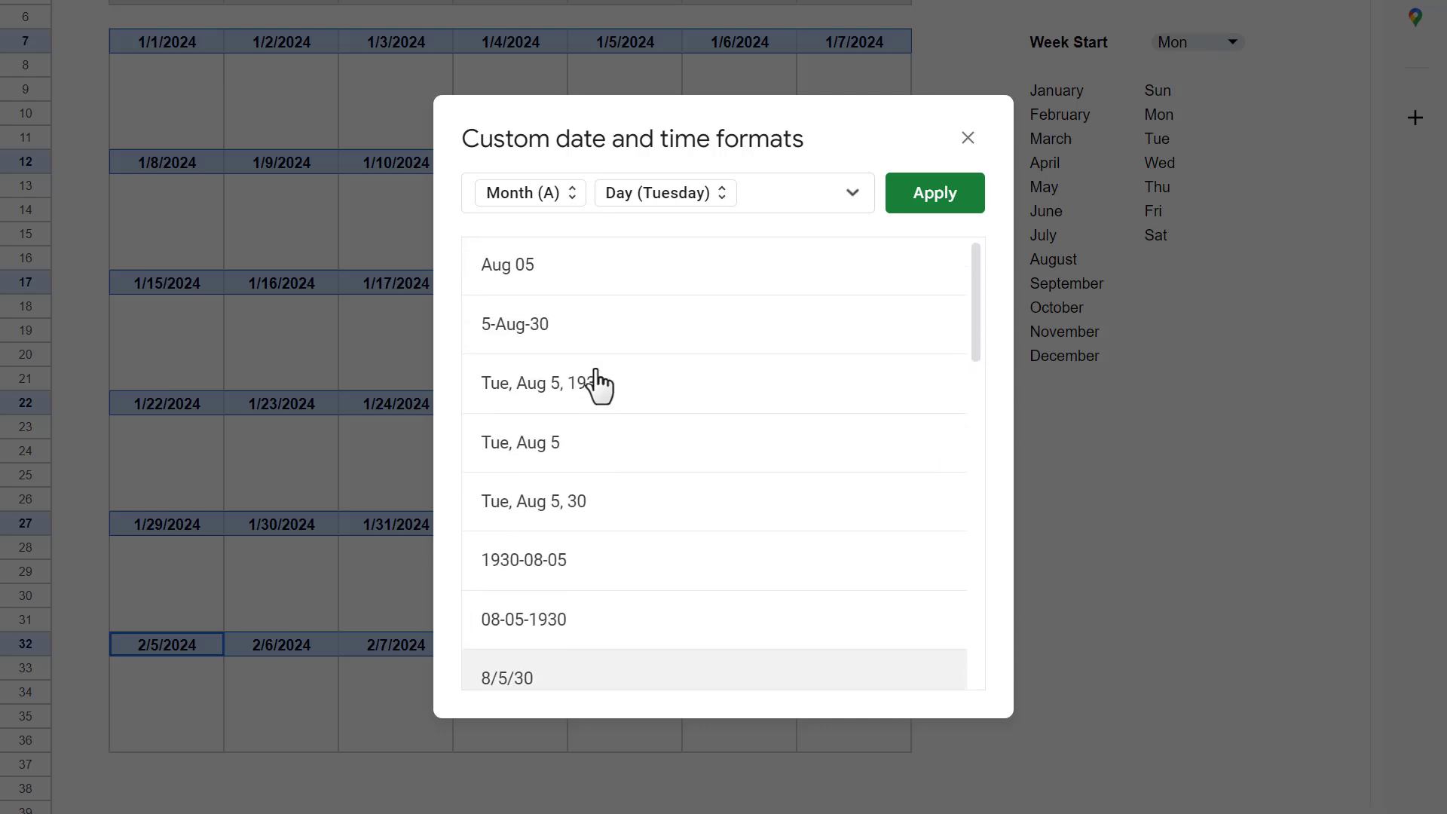
left_click(593, 282)
left_click(928, 205)
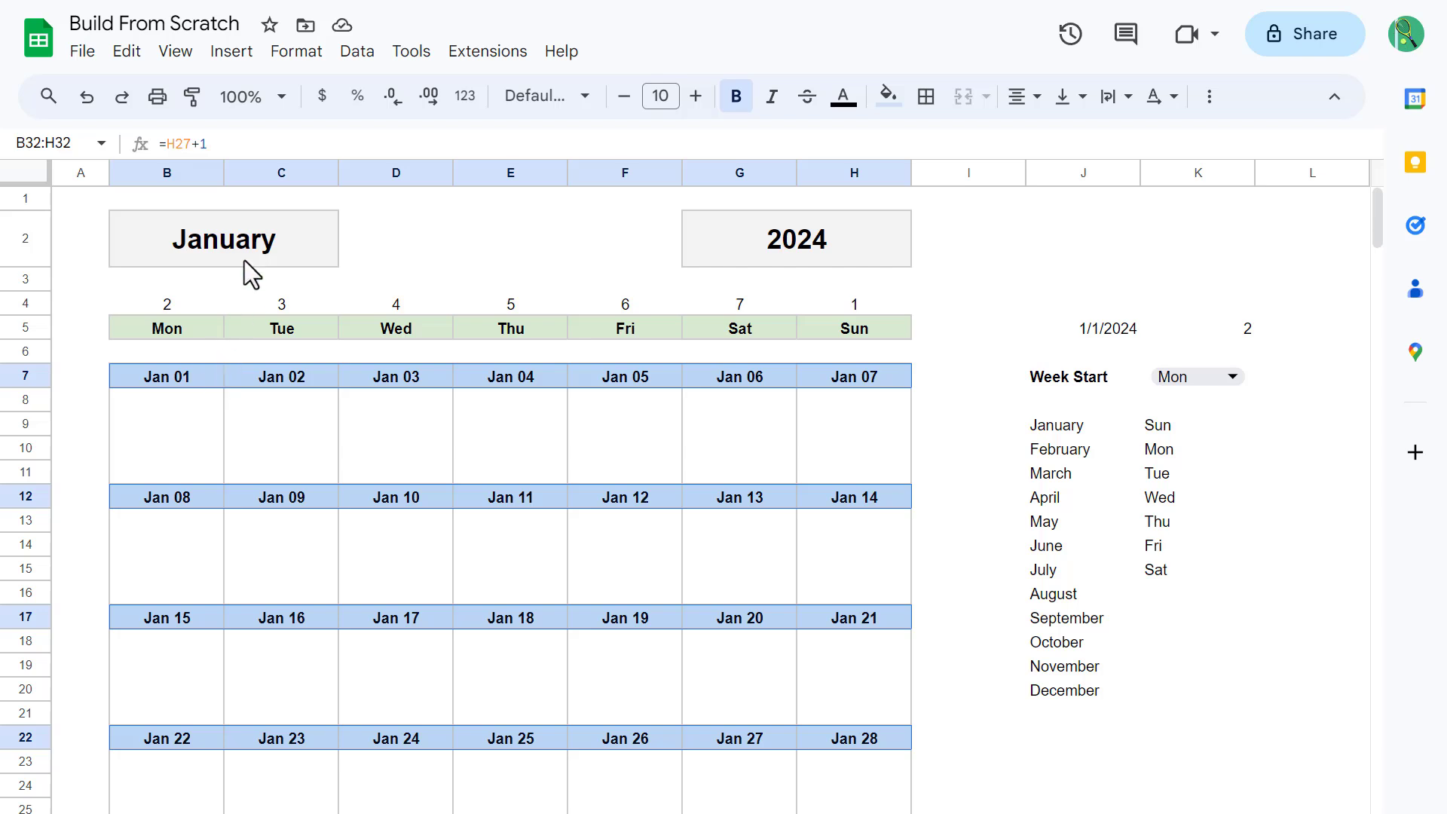
Step: Start a conditional formatting rule for the six date rows (B7:H7 through B32:H32) with a custom formula condition
left_click(306, 53)
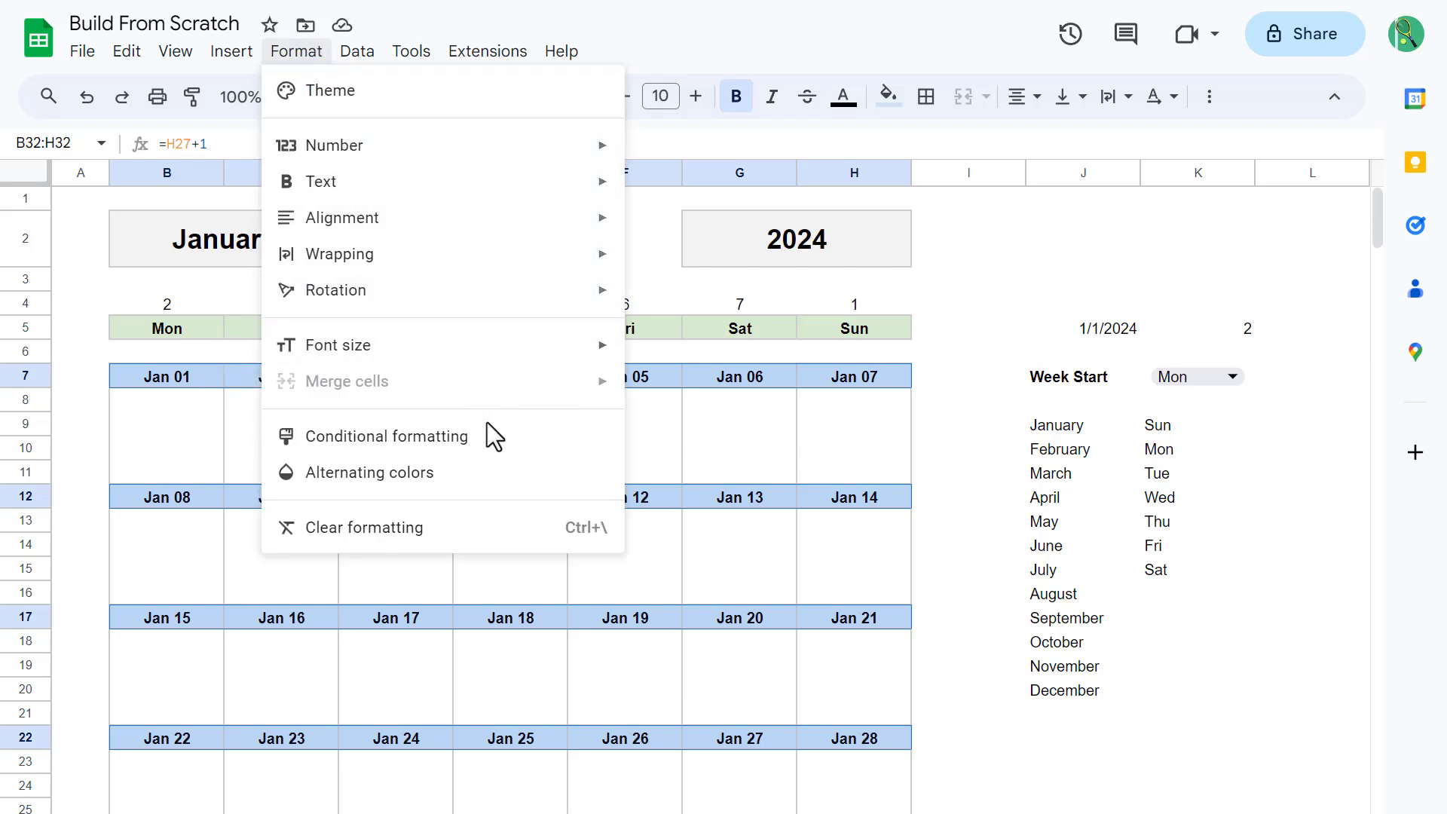
left_click(490, 446)
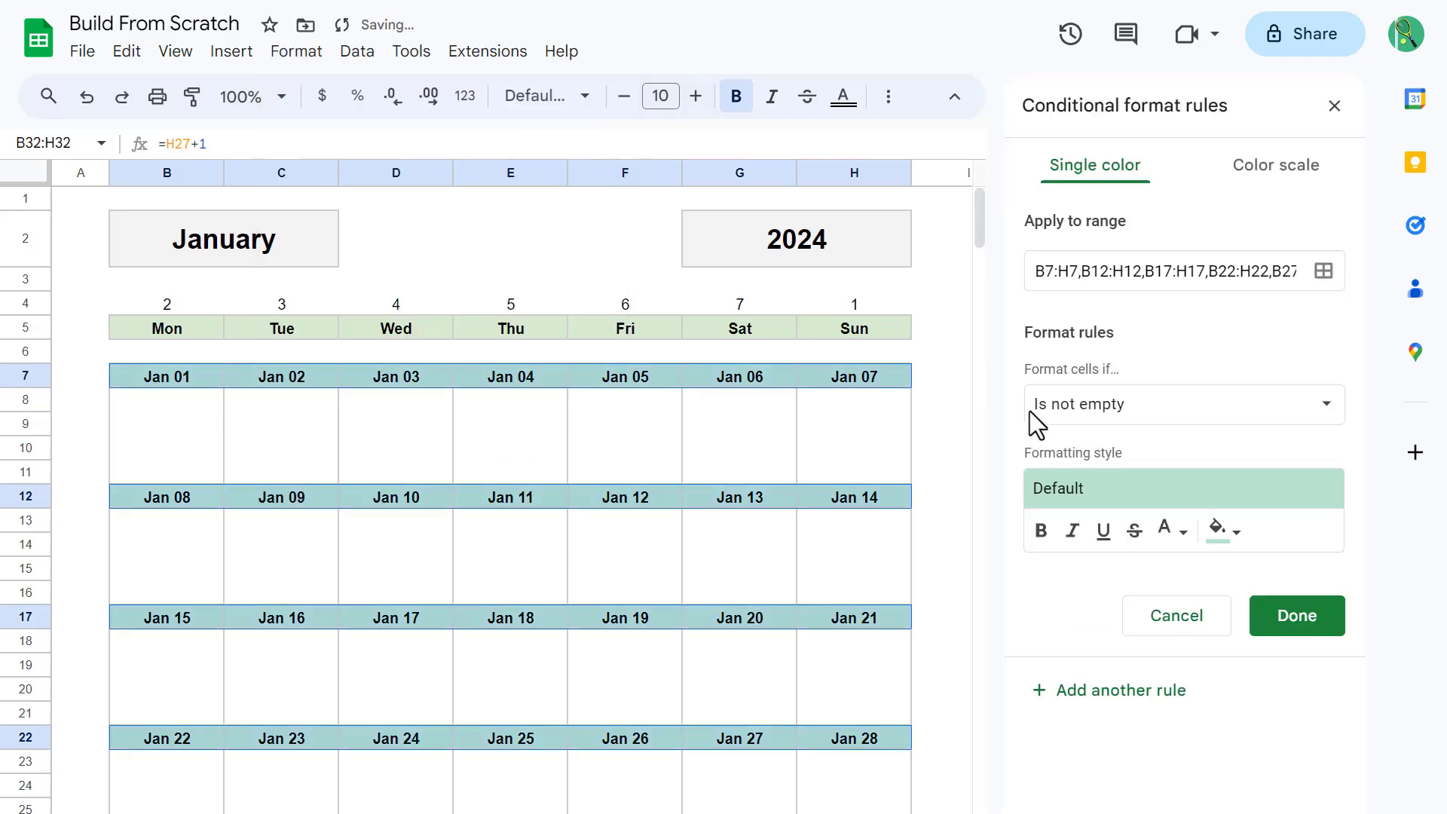
left_click(1216, 429)
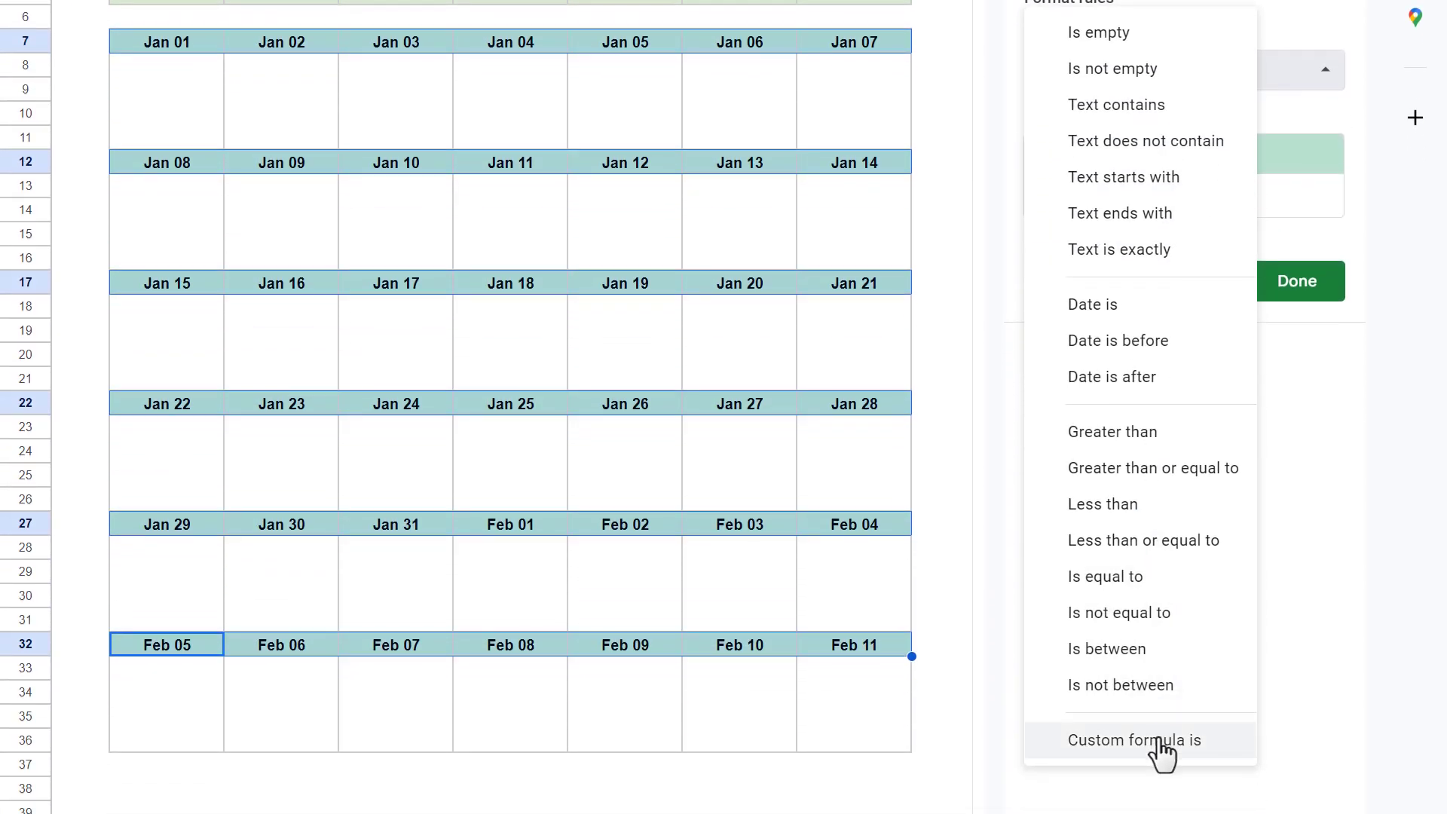
left_click(1160, 743)
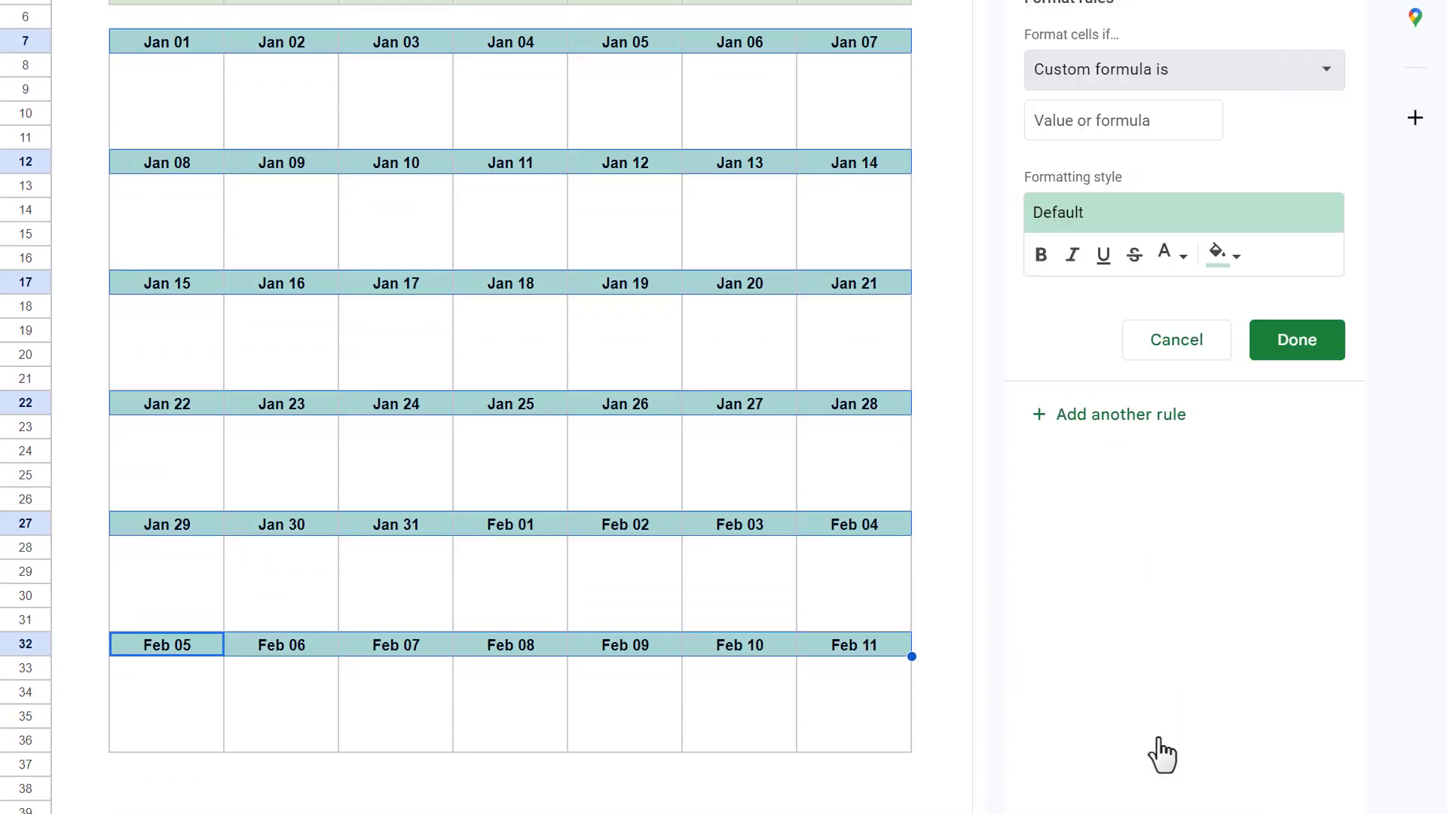
Step: Enter =MONTH(B7)<>MONTH($J$5) as the rule's custom formula
left_click(1176, 127)
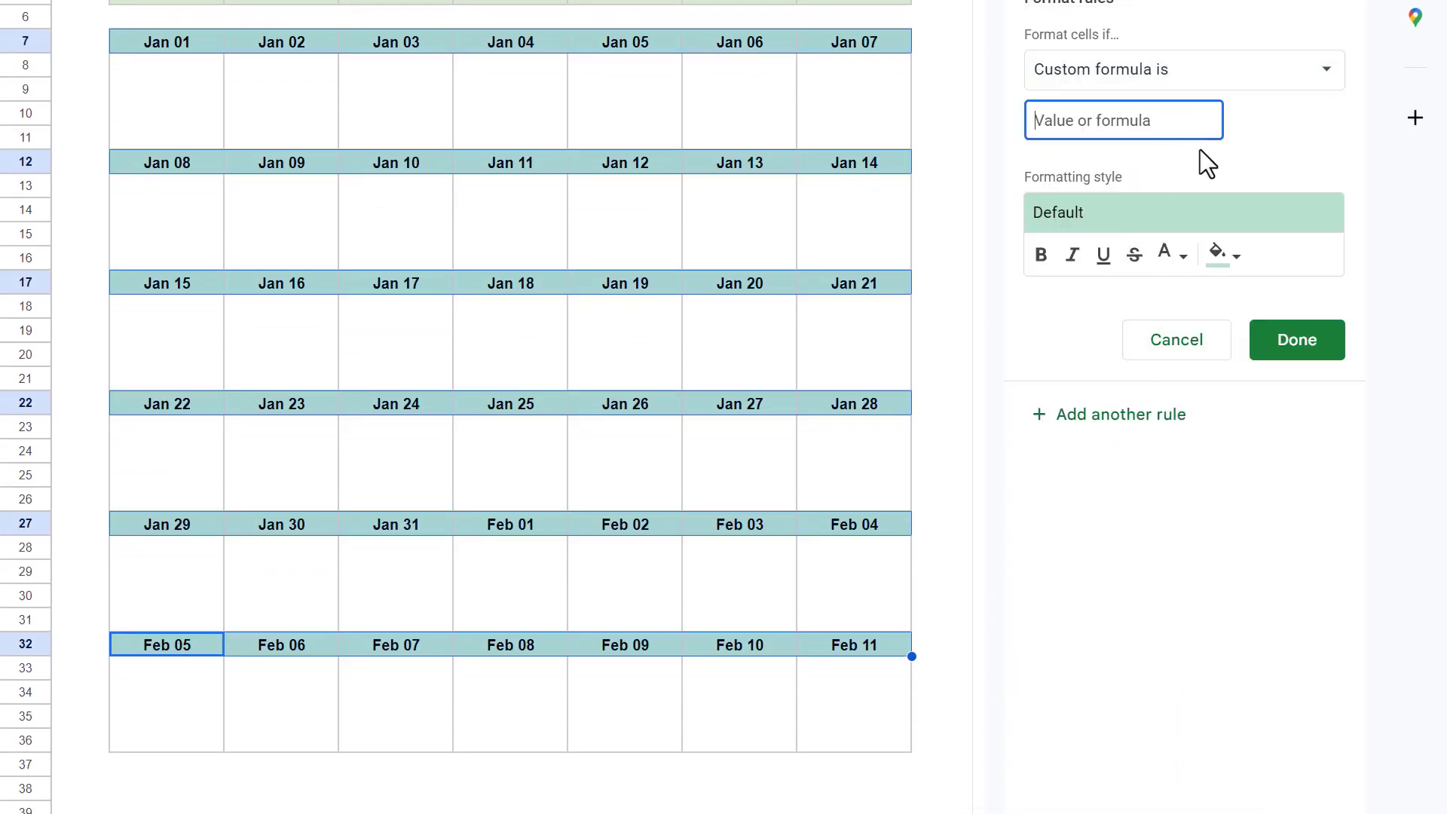
type("=")
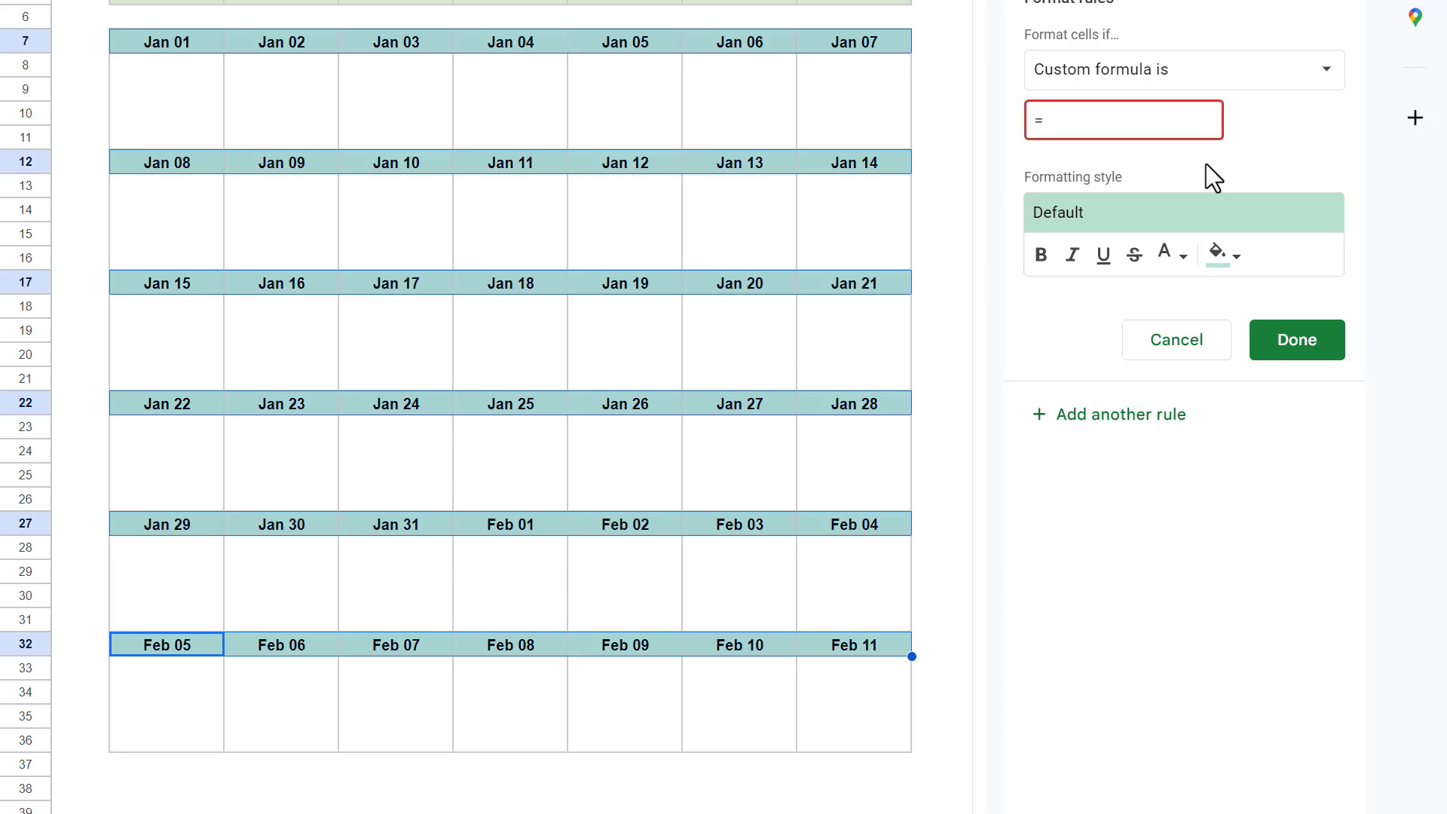
type("MONTH(B7")
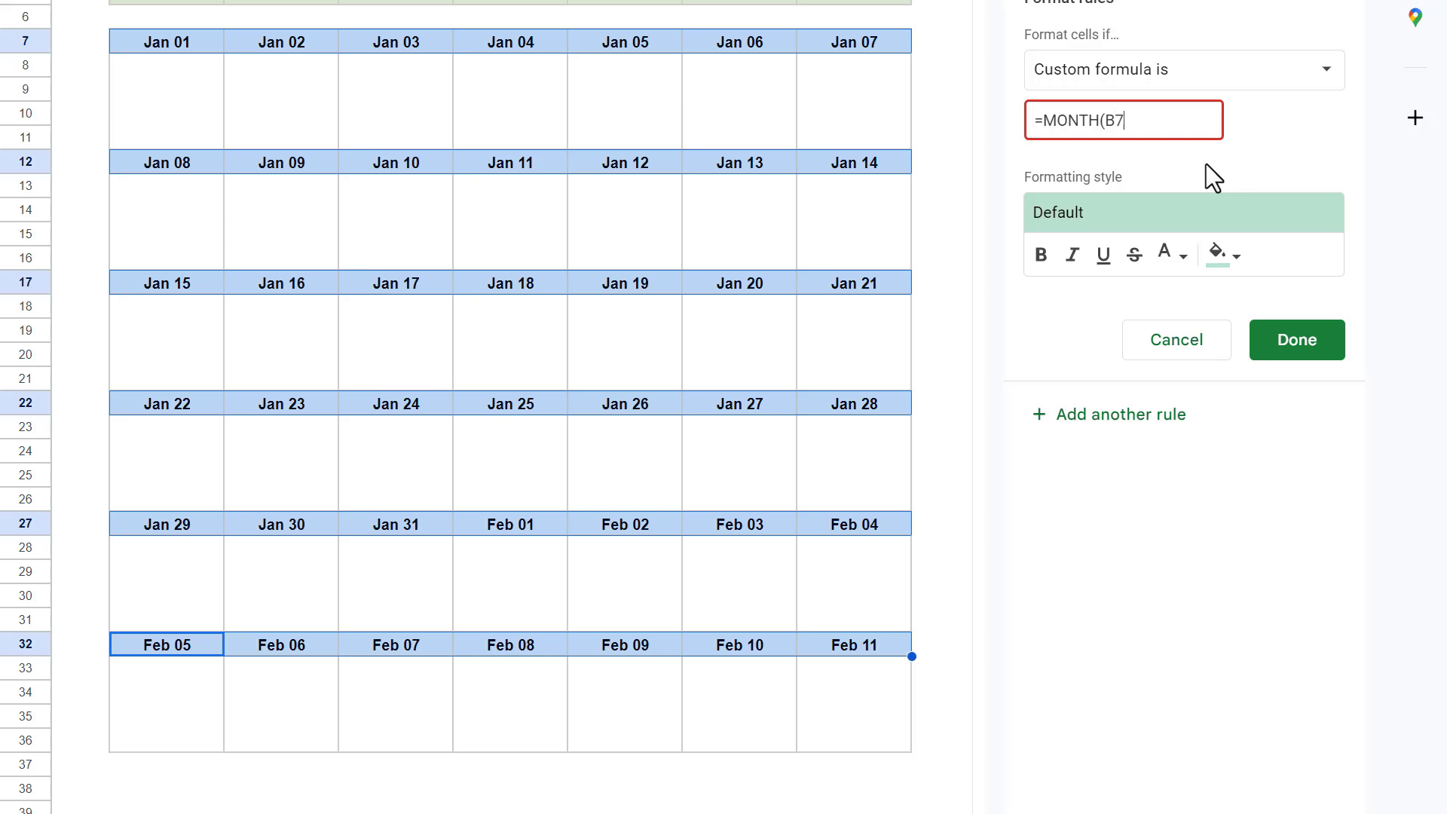
type(")")
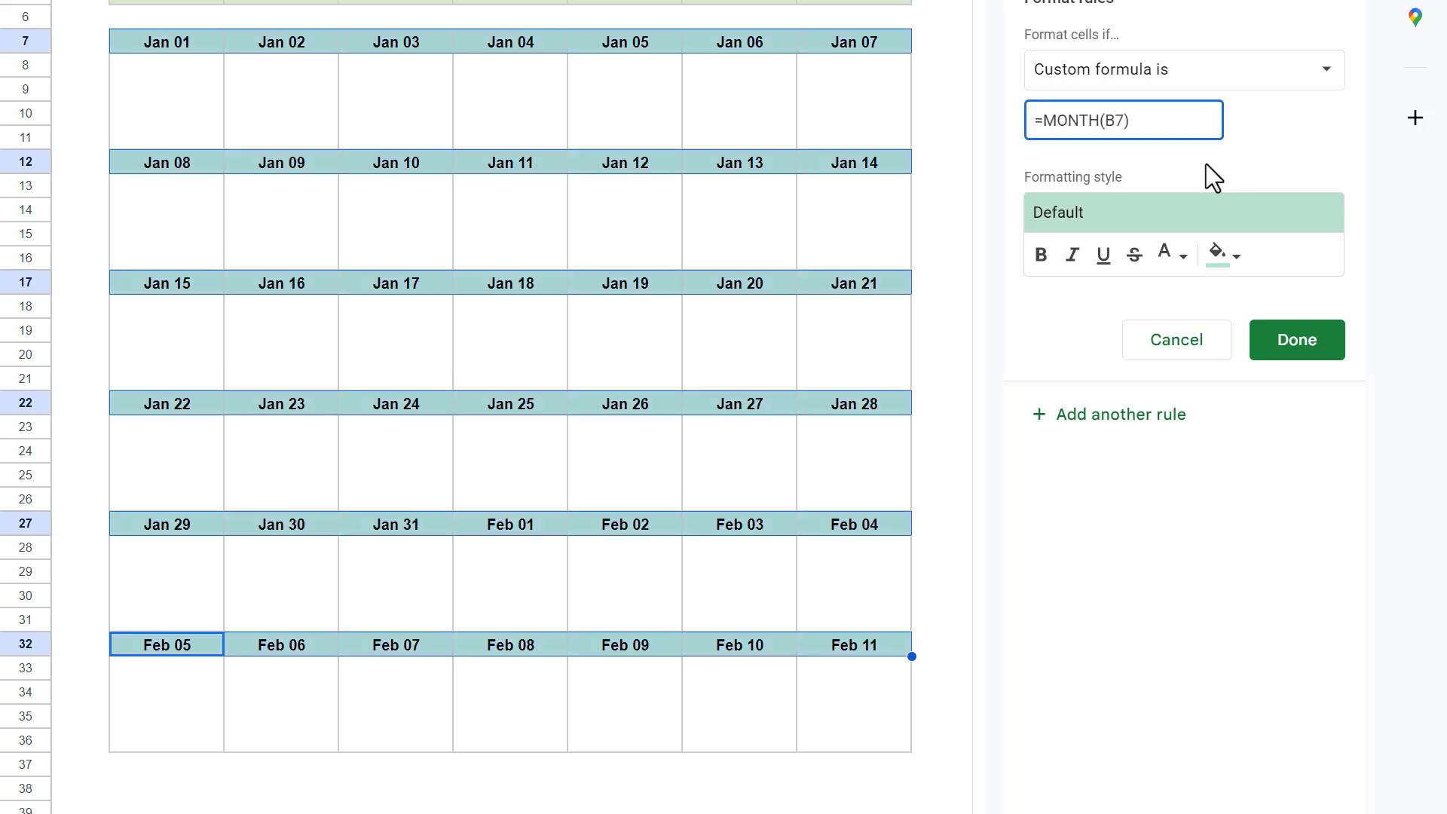
type("<>MONTH(")
scroll(1191, 167, "down", 5)
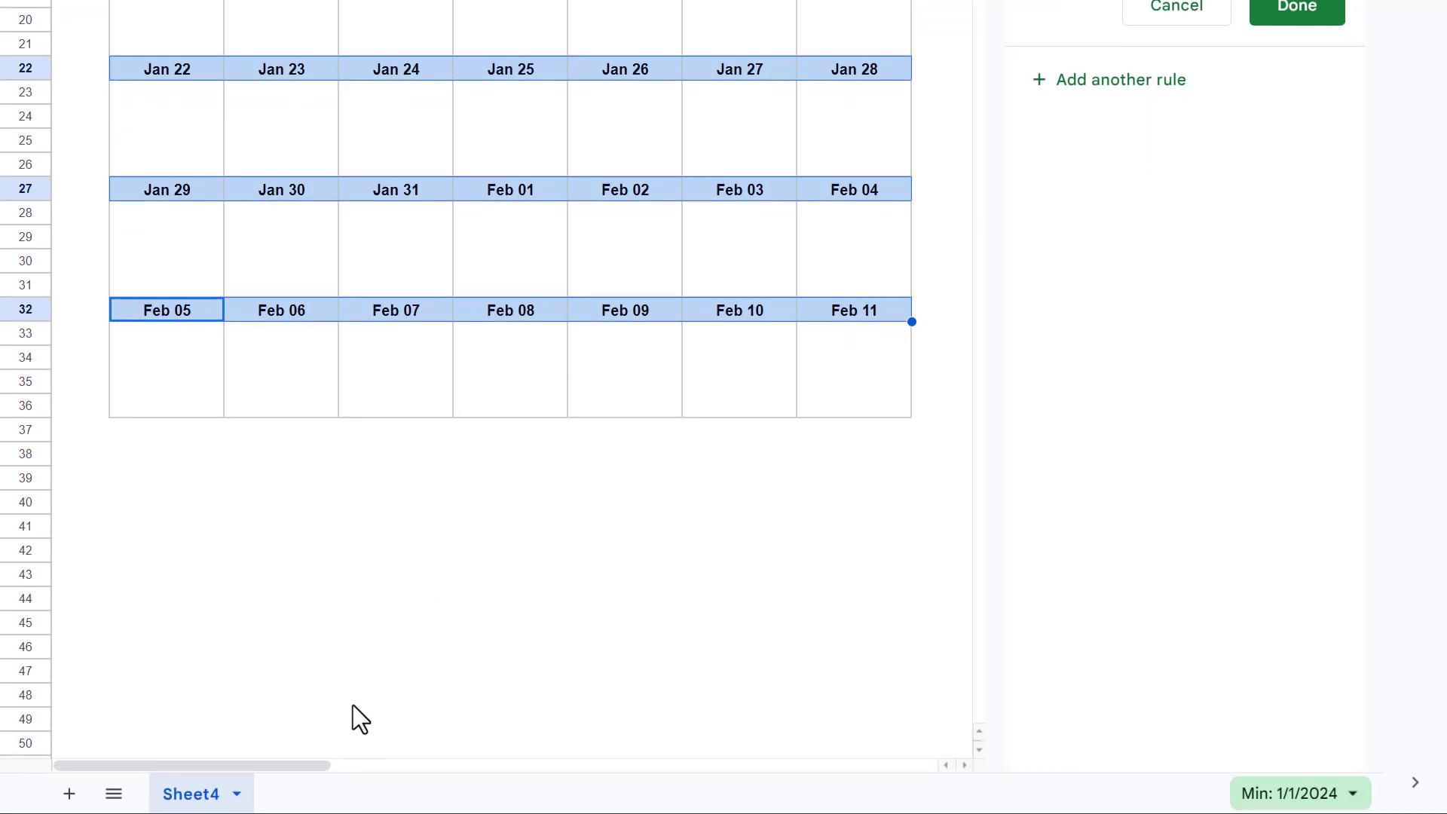
left_click_drag(307, 767, 469, 749)
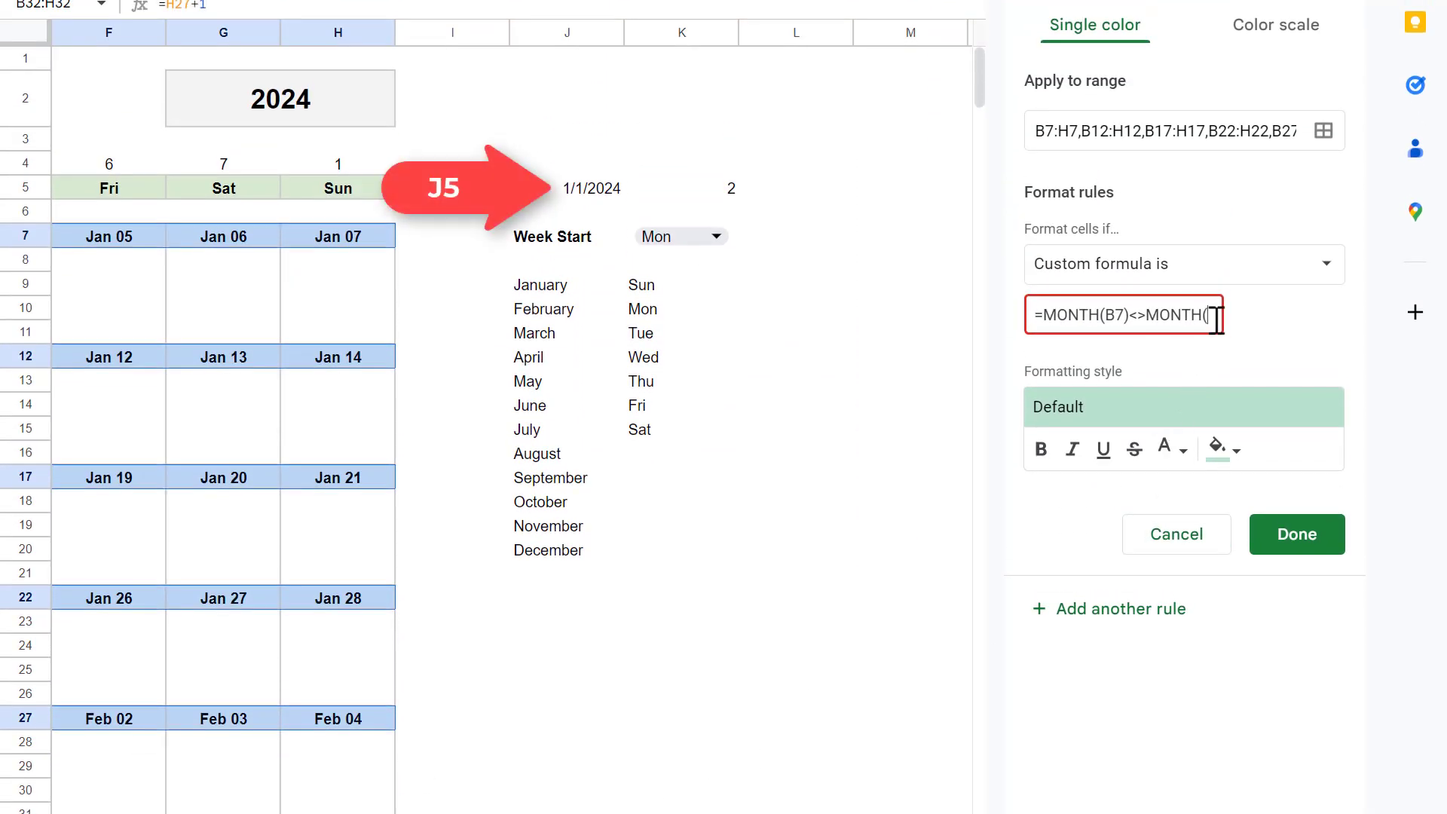
type("J5")
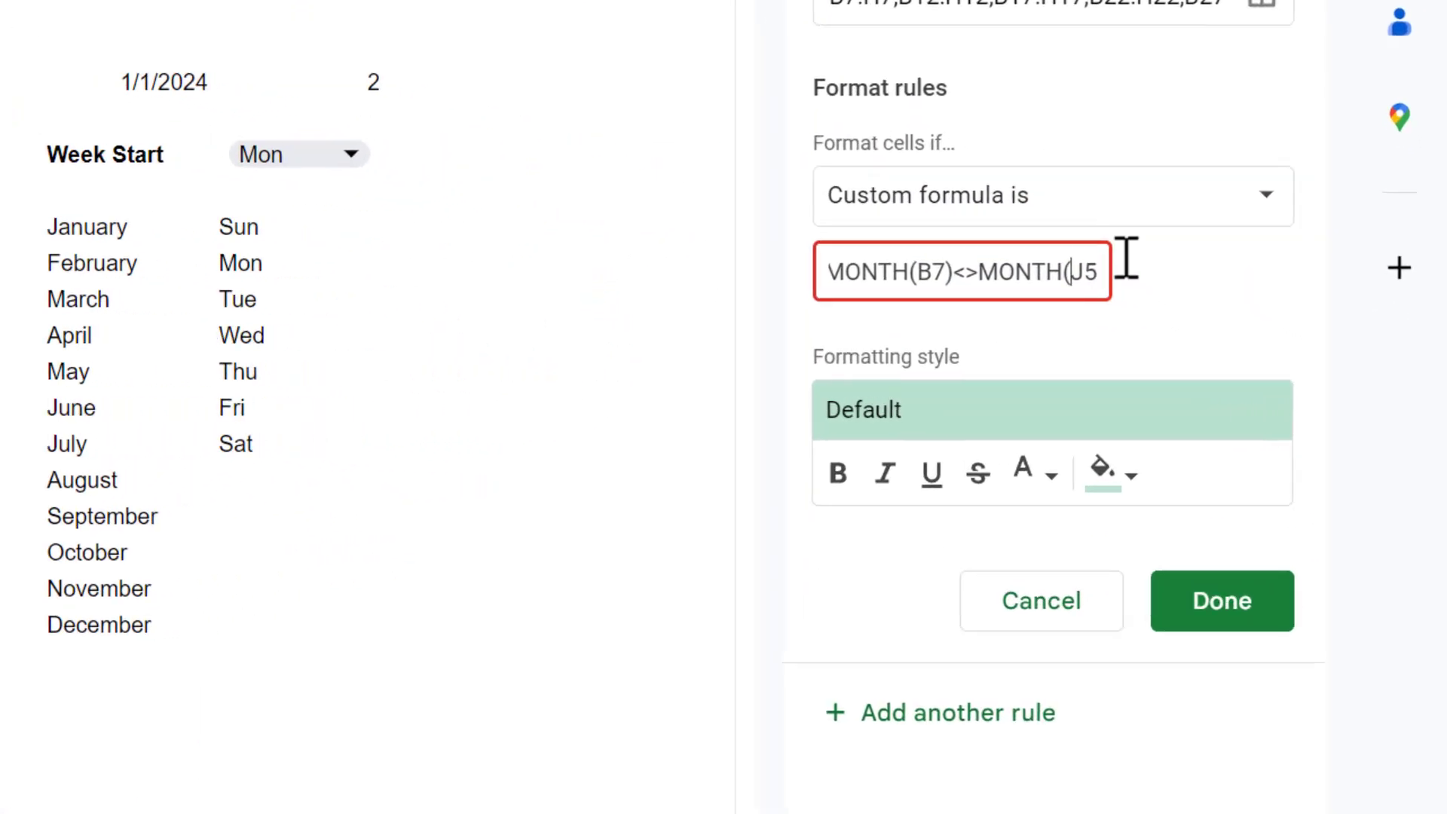
type("$")
key("Right")
type("$")
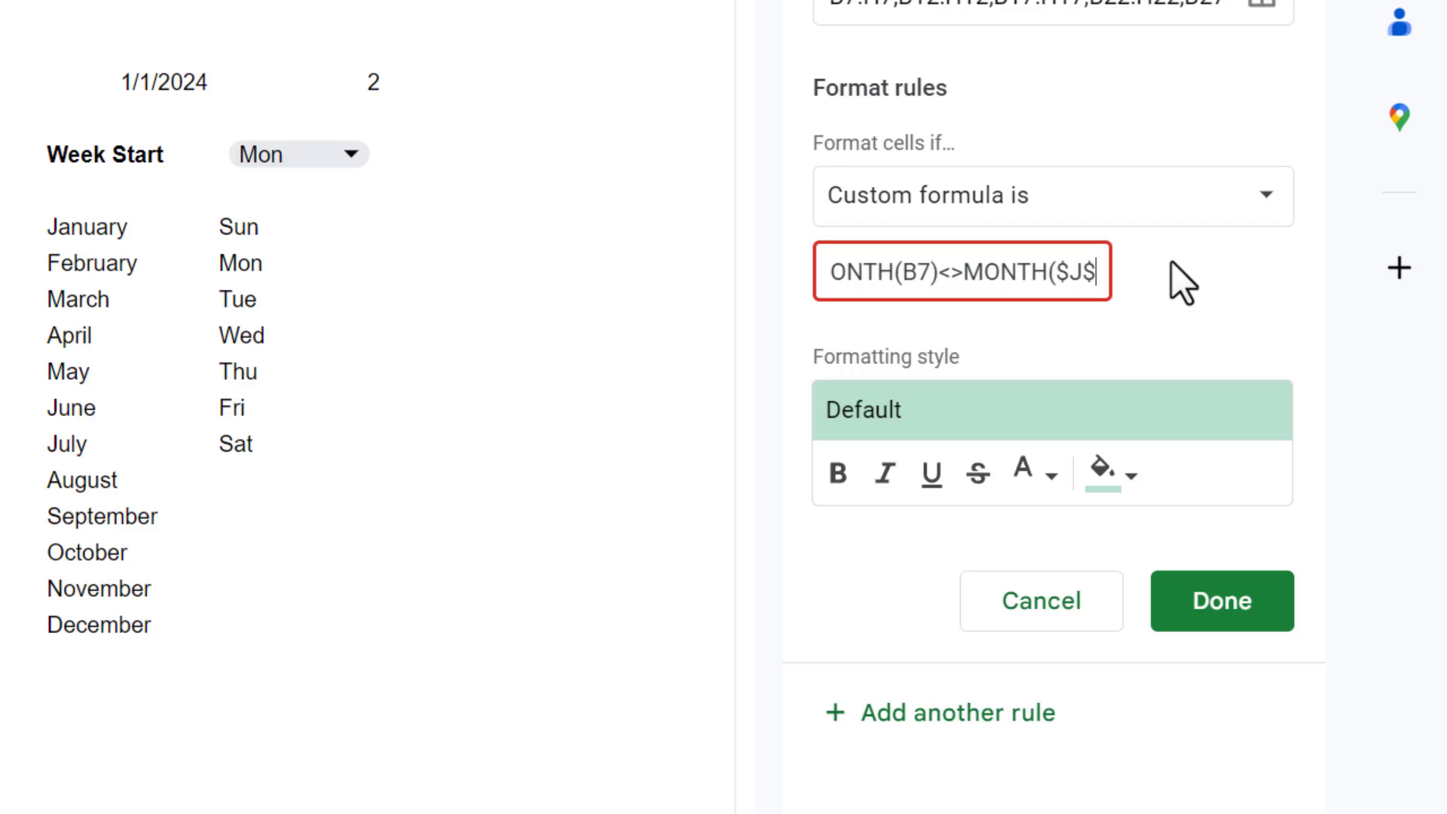
key("Right")
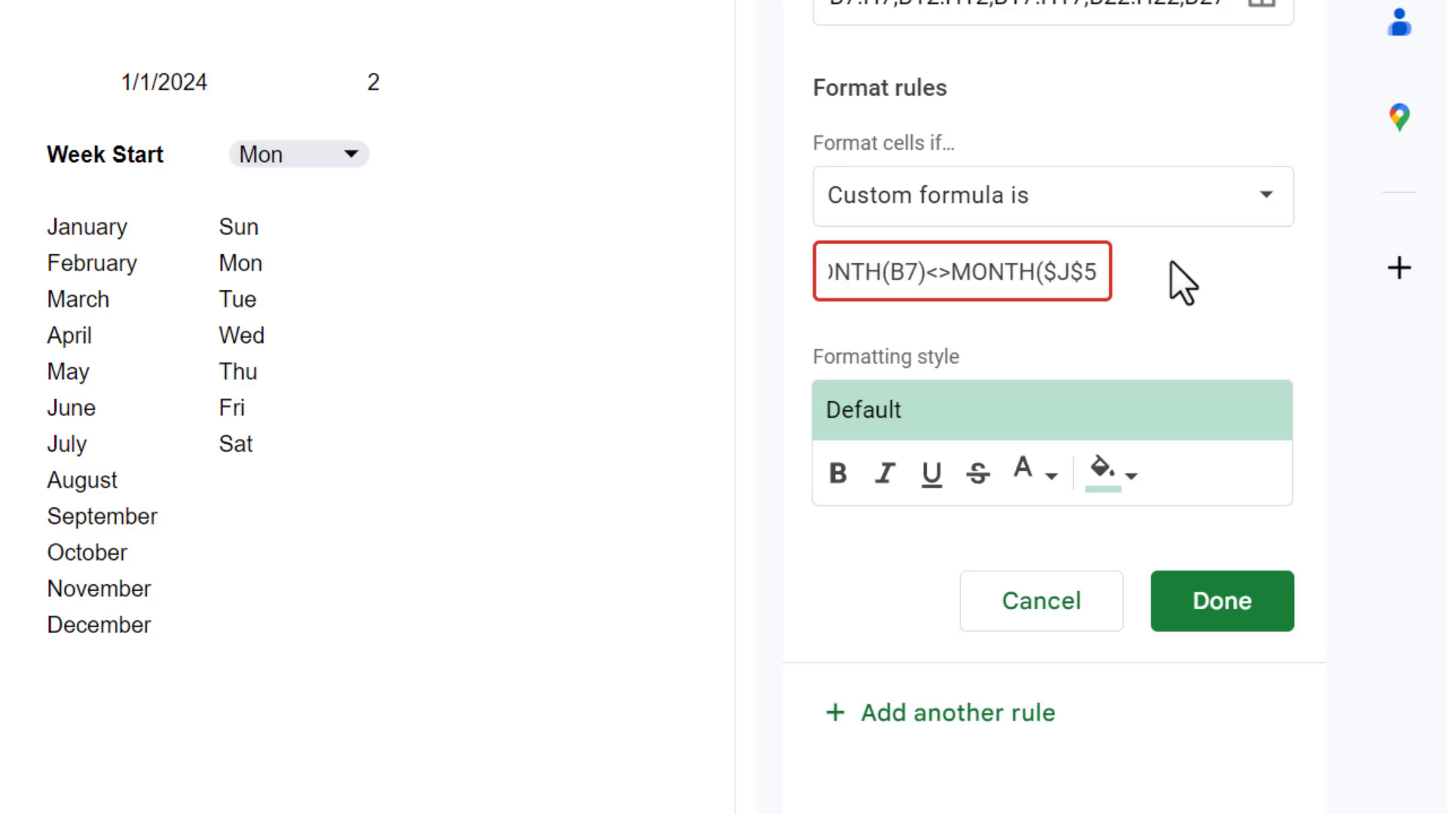
type(")")
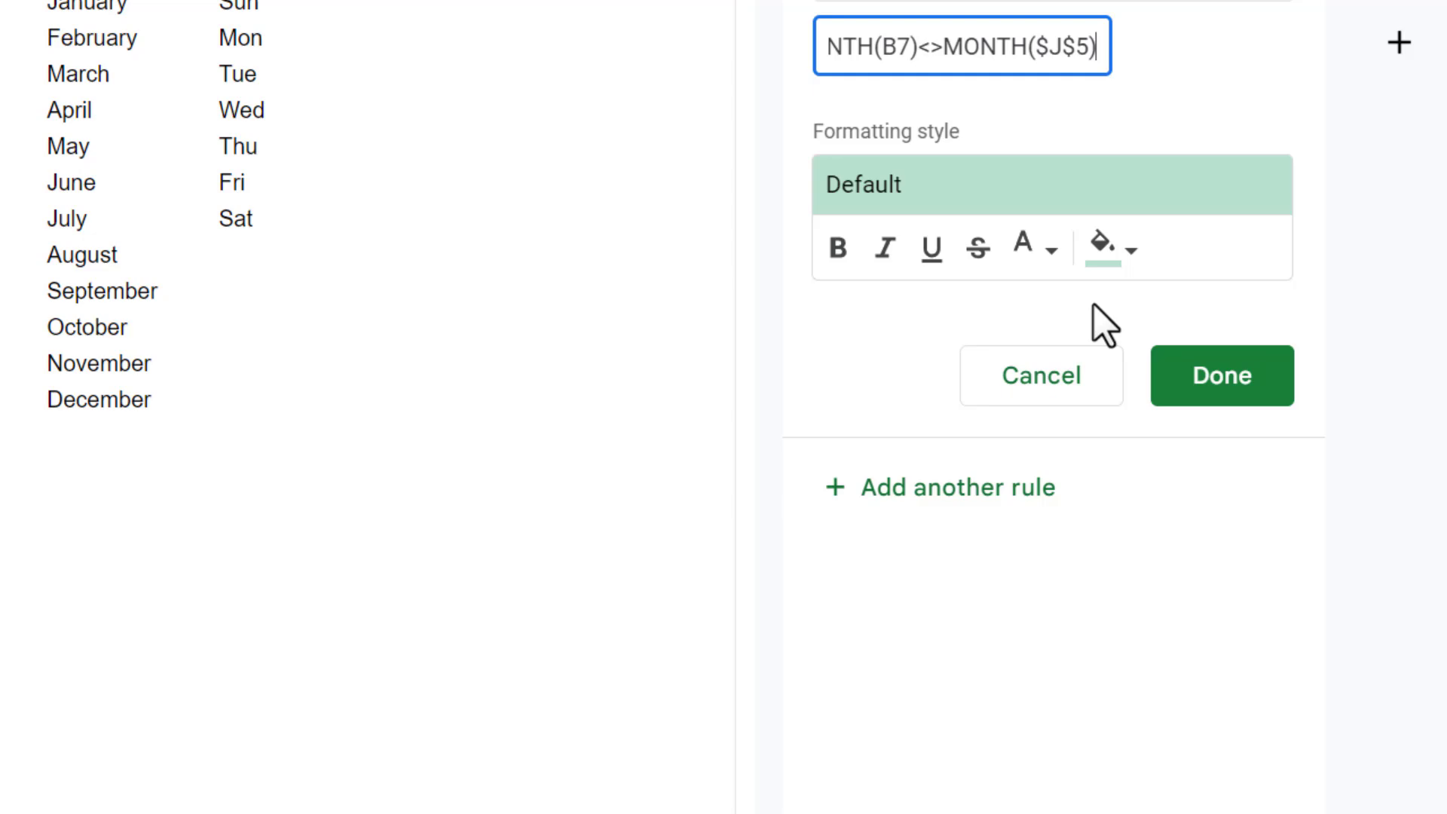
Step: Give the rule a very light gray fill and gray text, save it and close the rule editor
left_click(1104, 247)
left_click(1062, 363)
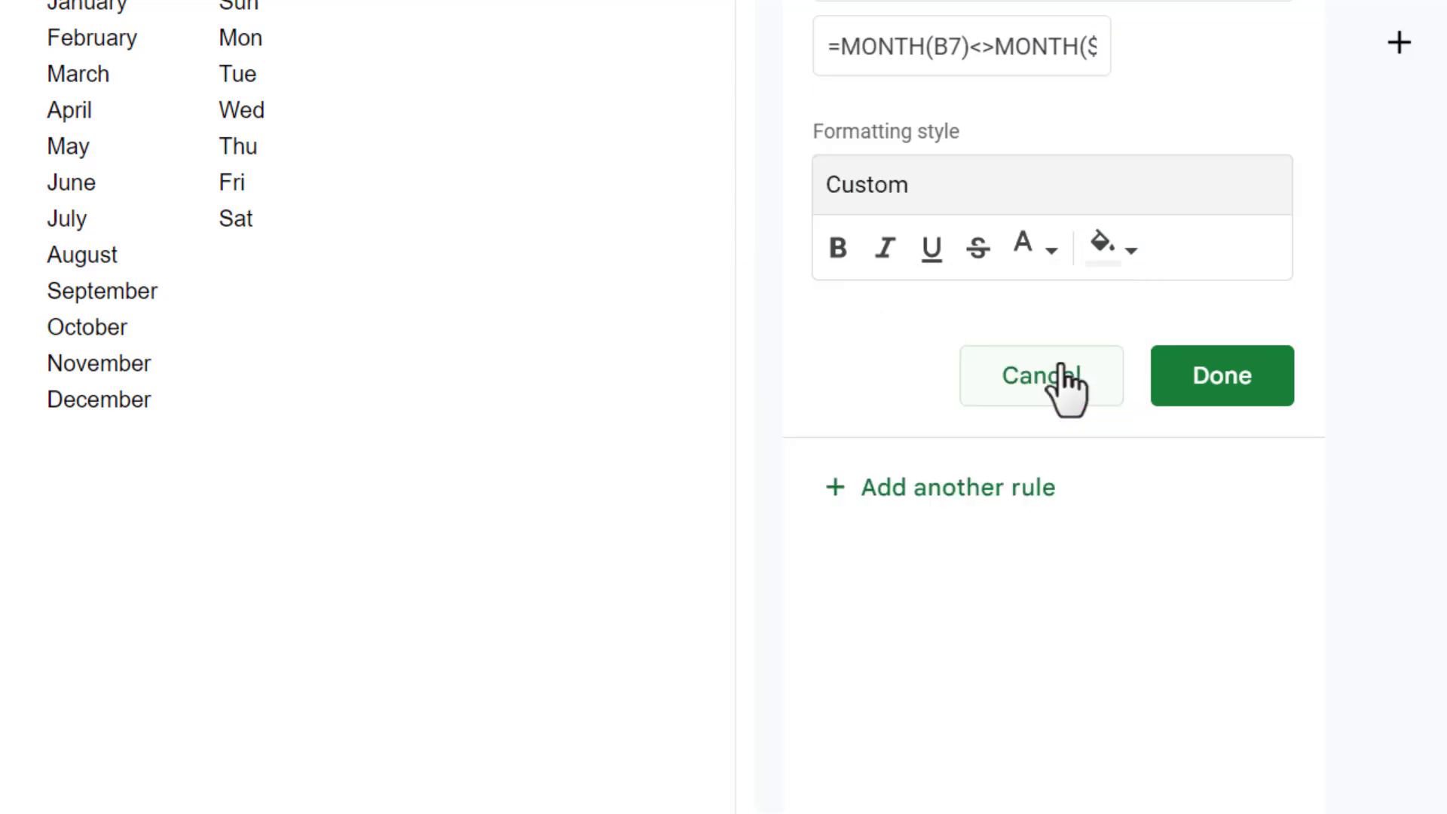
left_click(1036, 252)
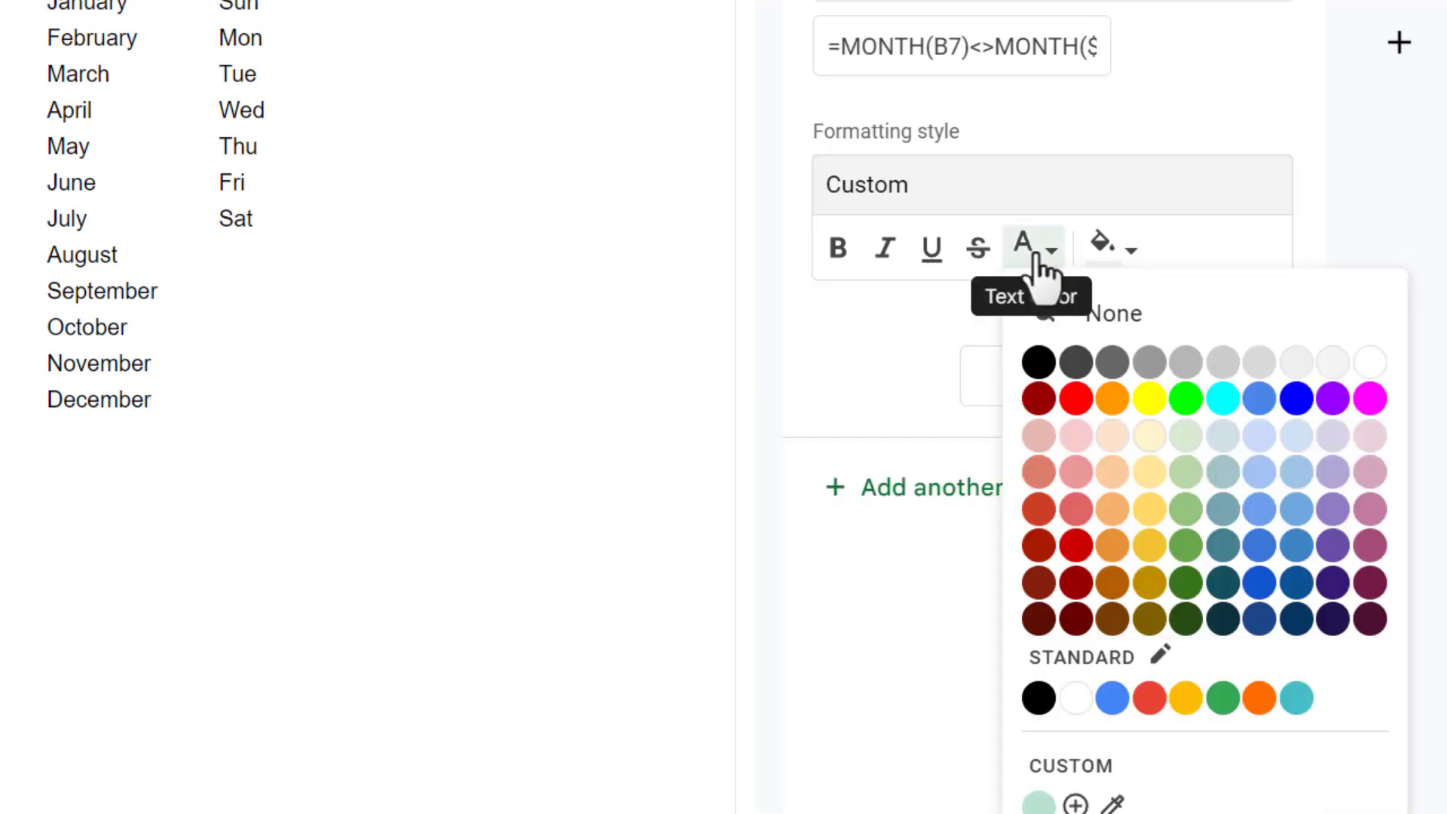
left_click(1222, 365)
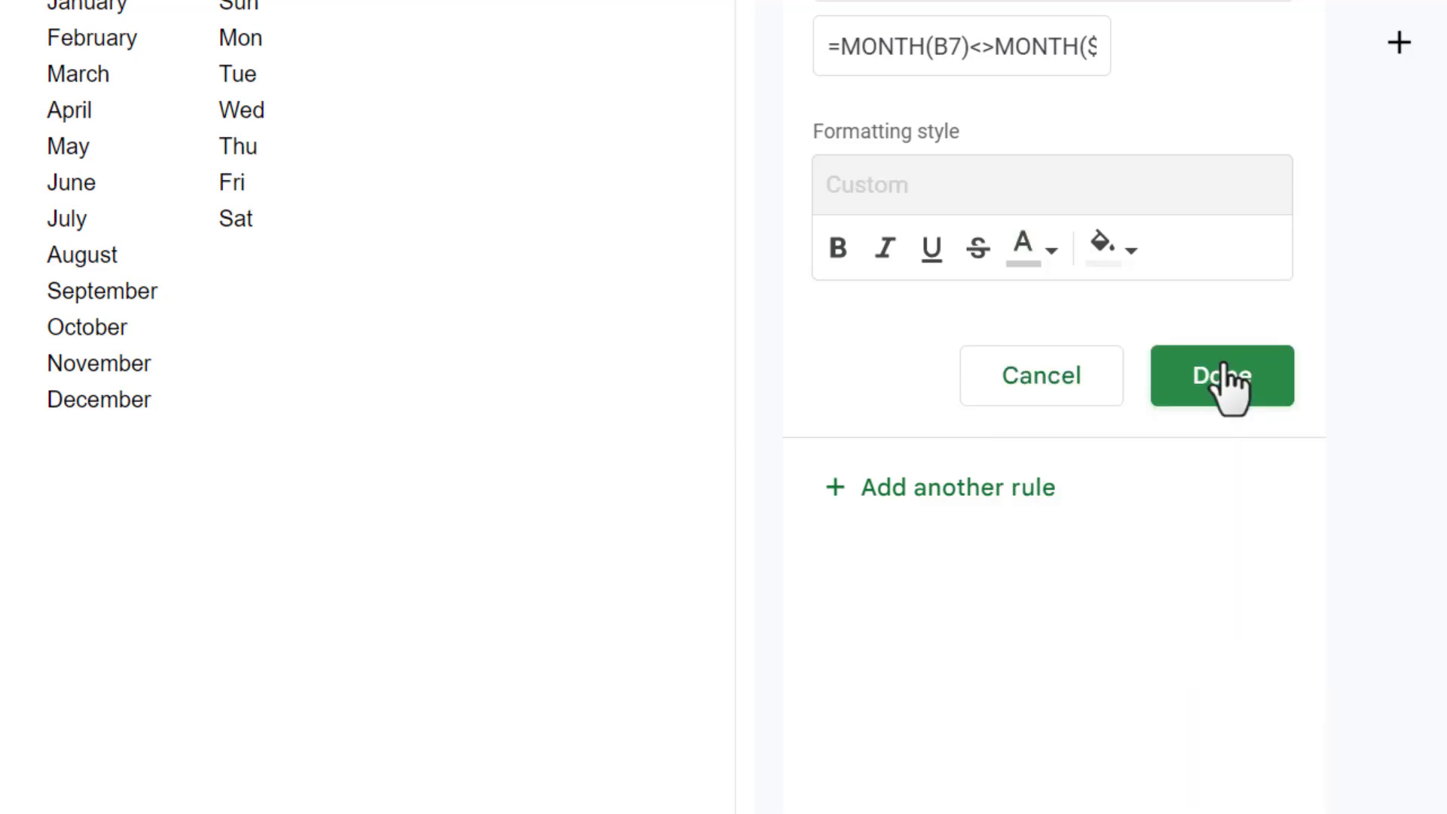
left_click(1173, 384)
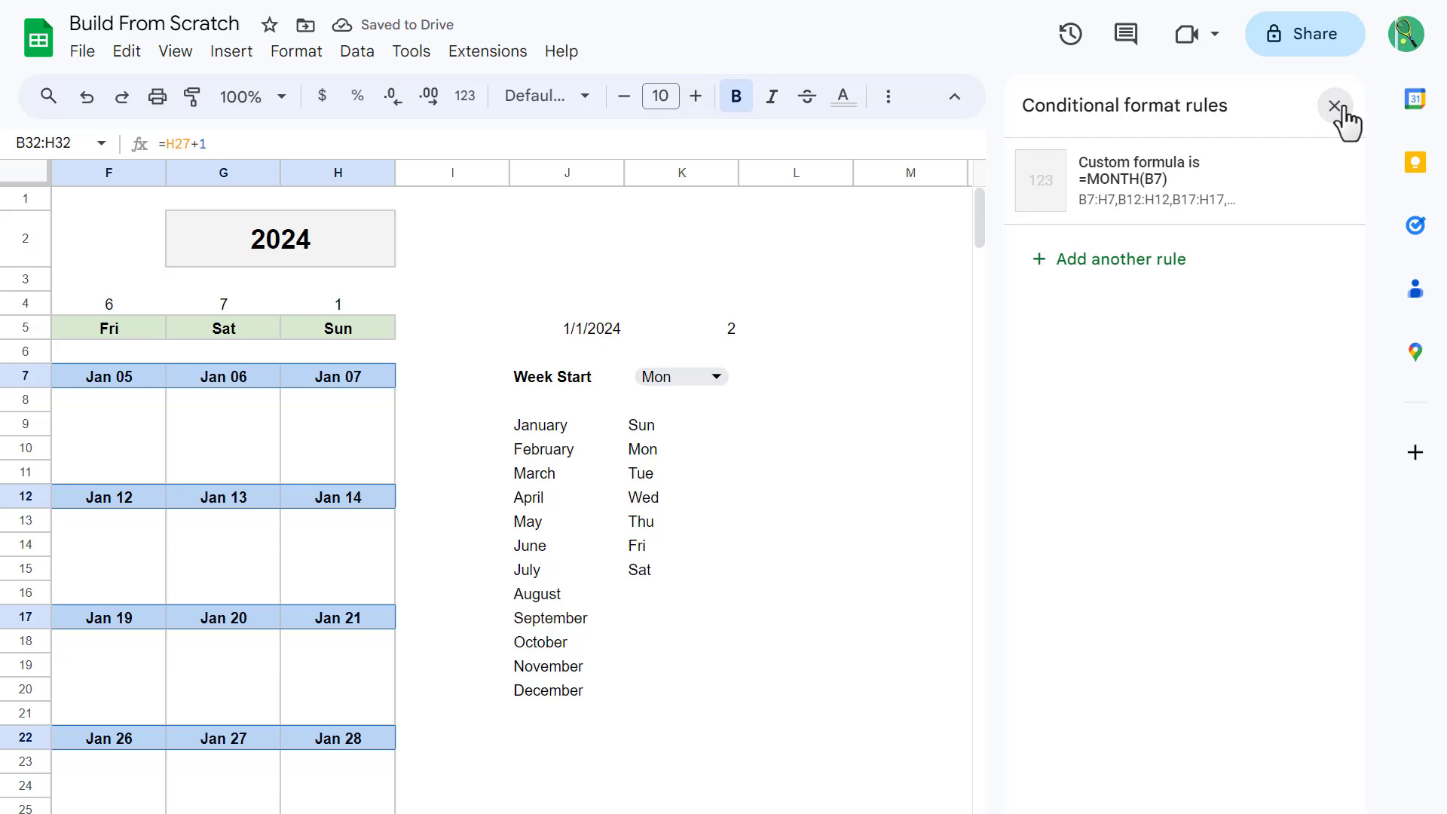
left_click(1335, 106)
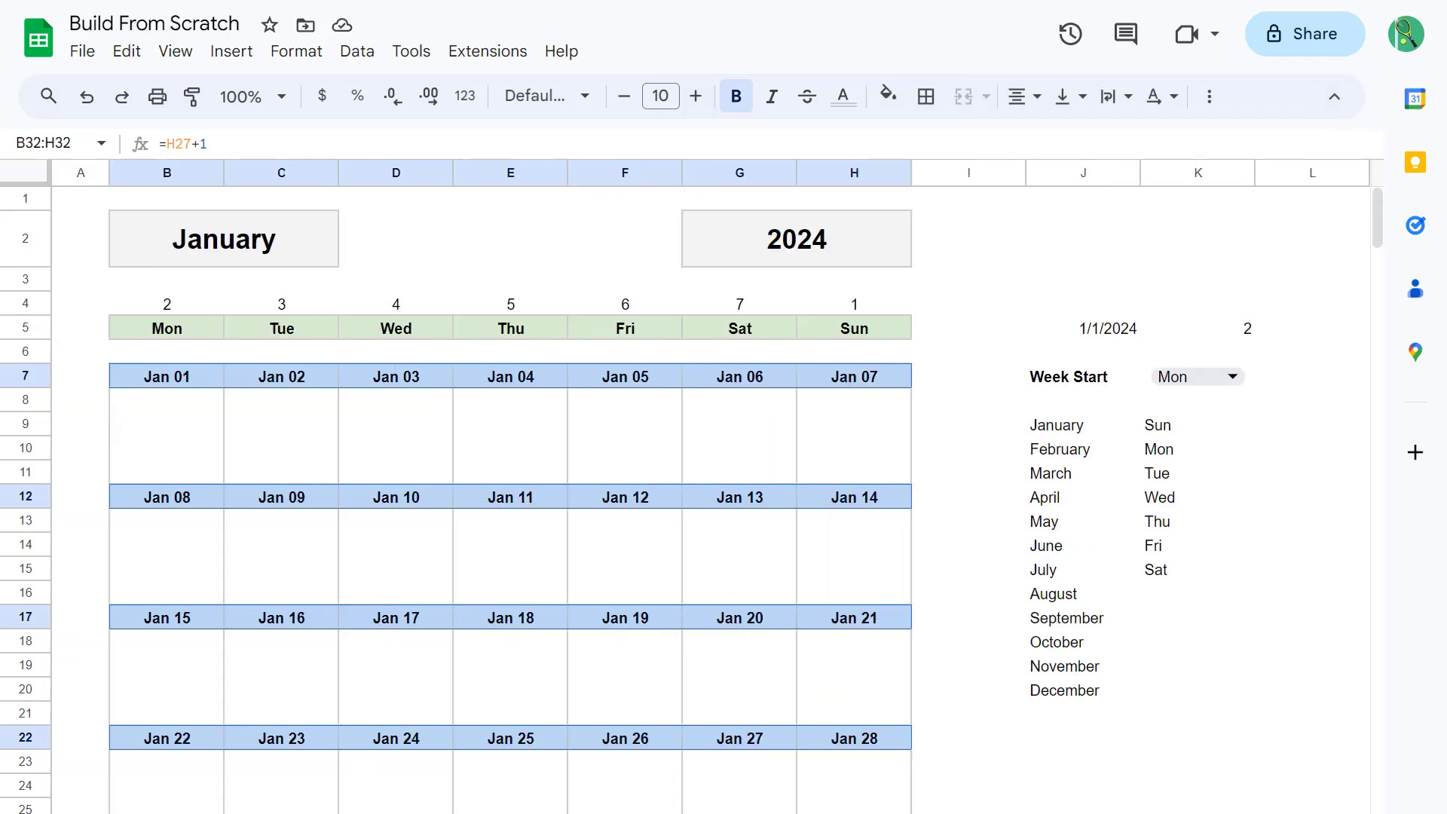
Step: Hide the helper columns J and K
left_click_drag(1082, 175, 1173, 173)
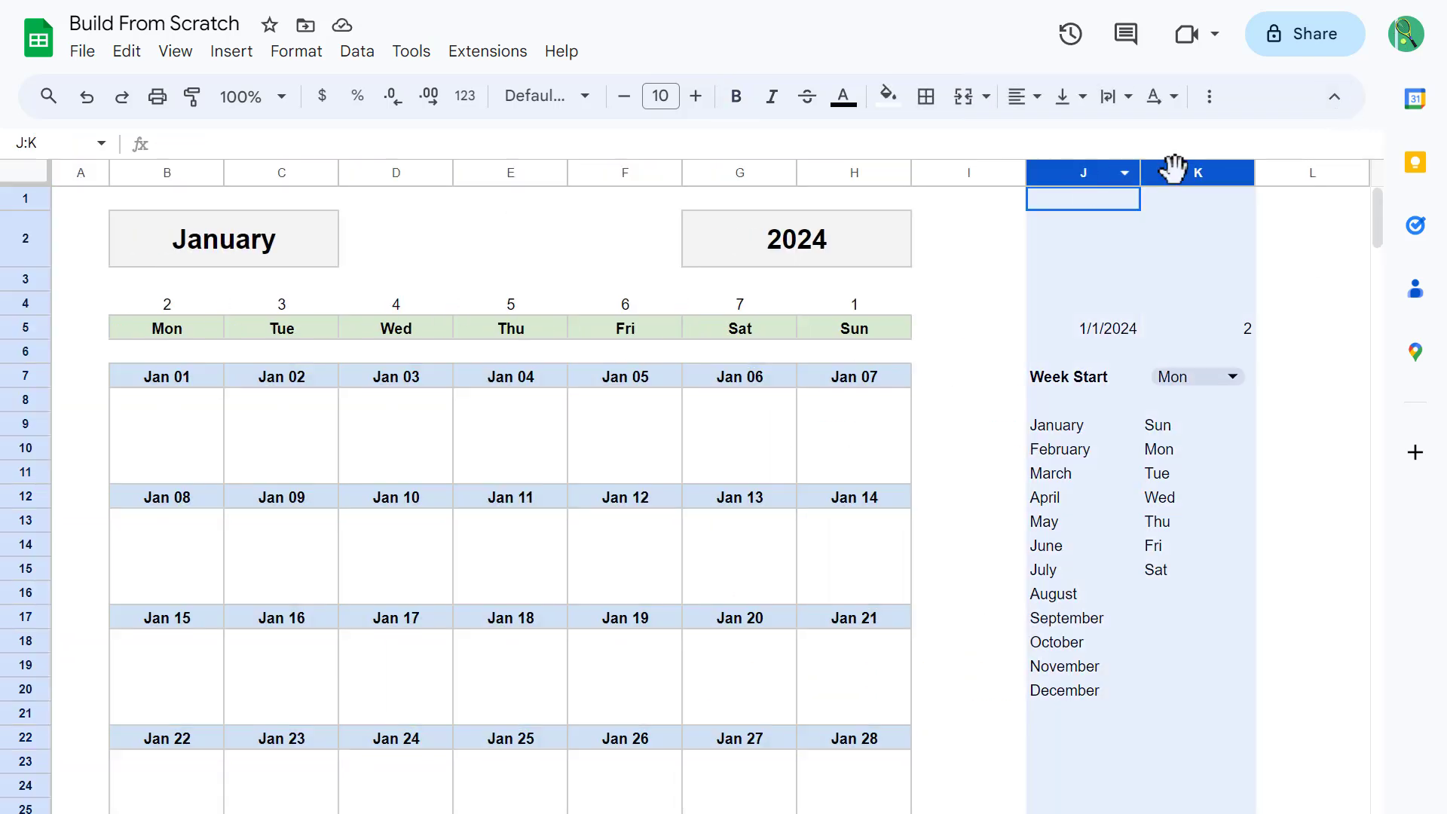
right_click(1172, 172)
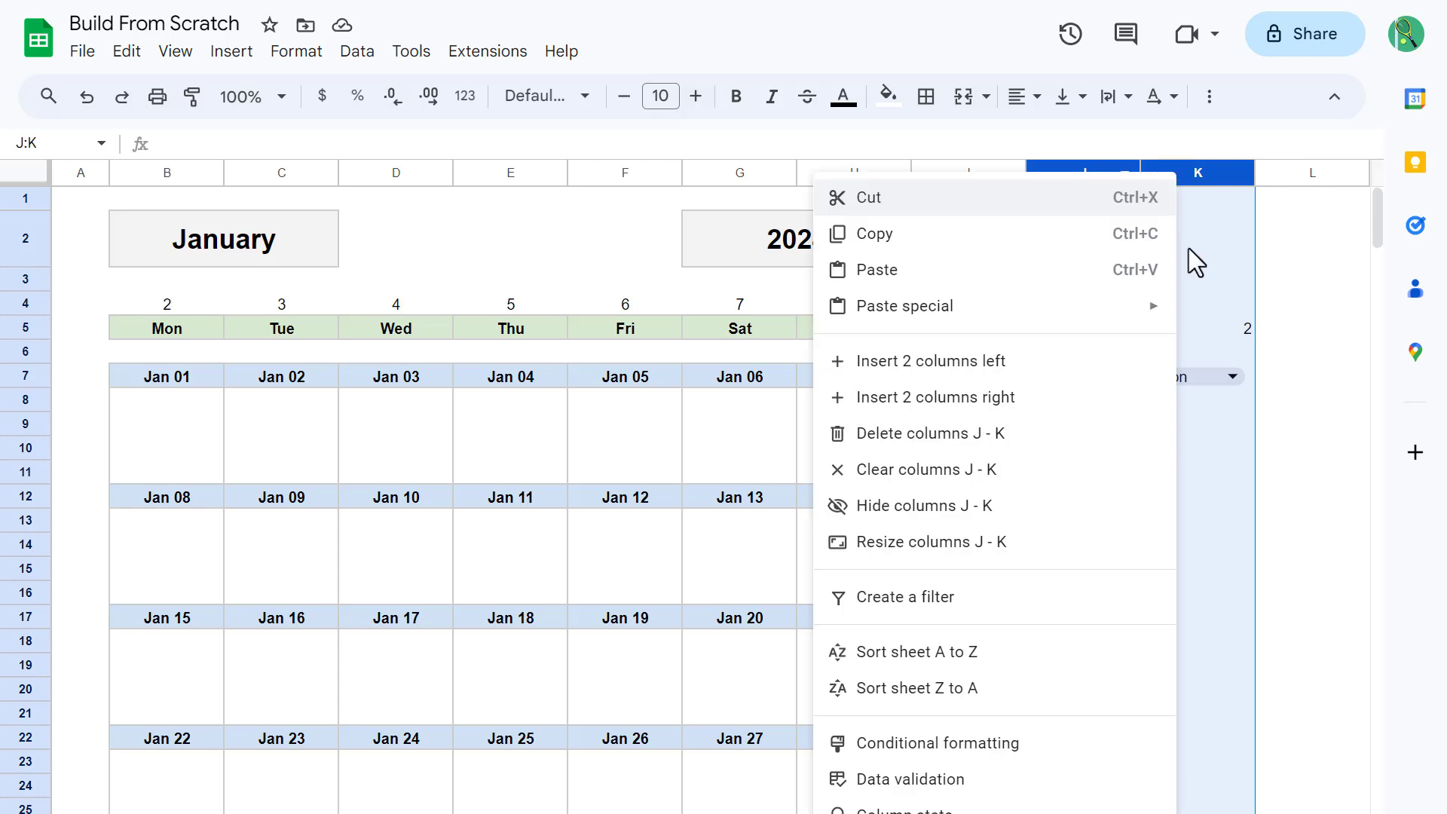
left_click(1041, 518)
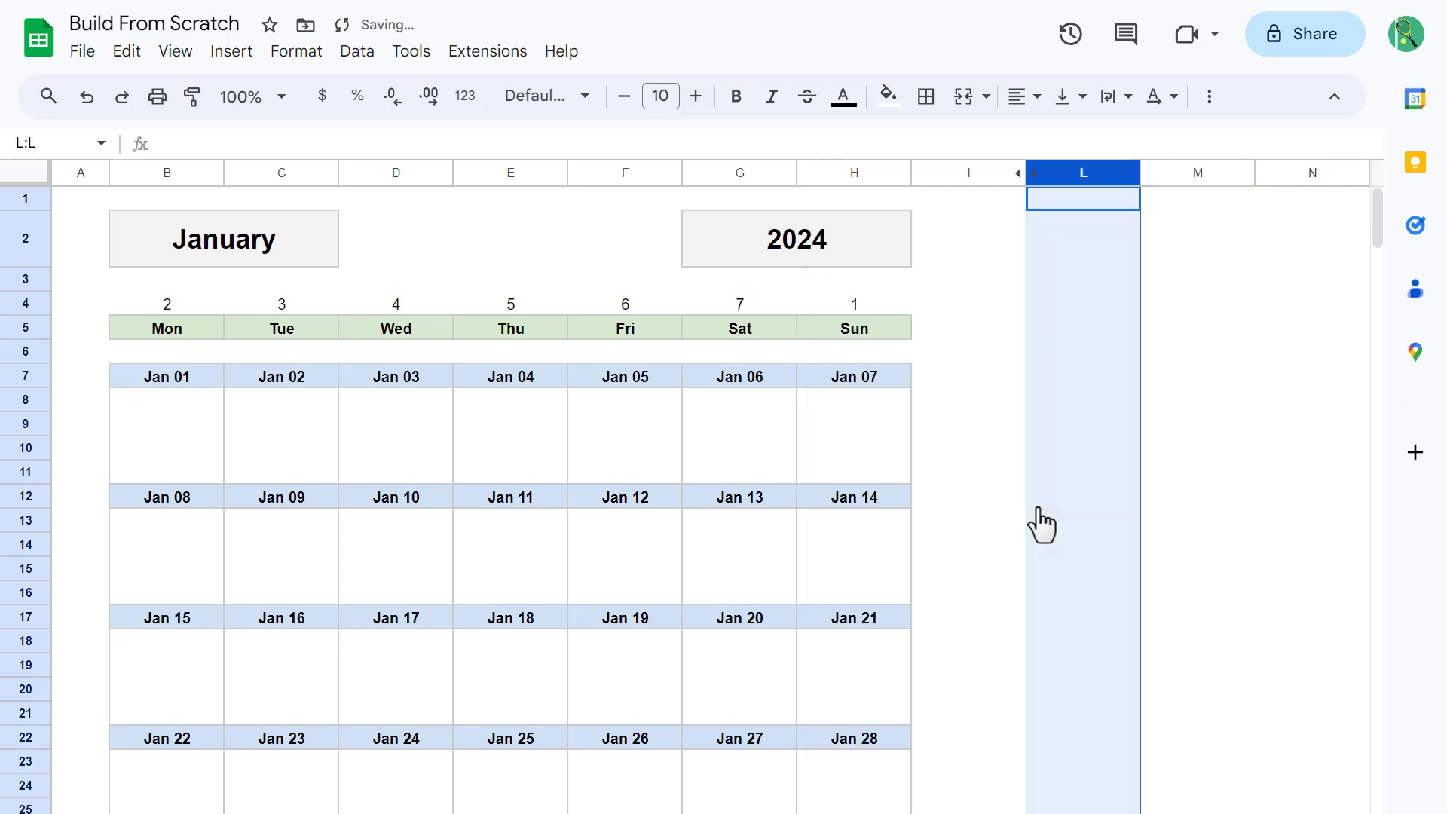
Step: Hide row 4, which holds the weekday numbers above the weekday headers
left_click(27, 302)
right_click(31, 301)
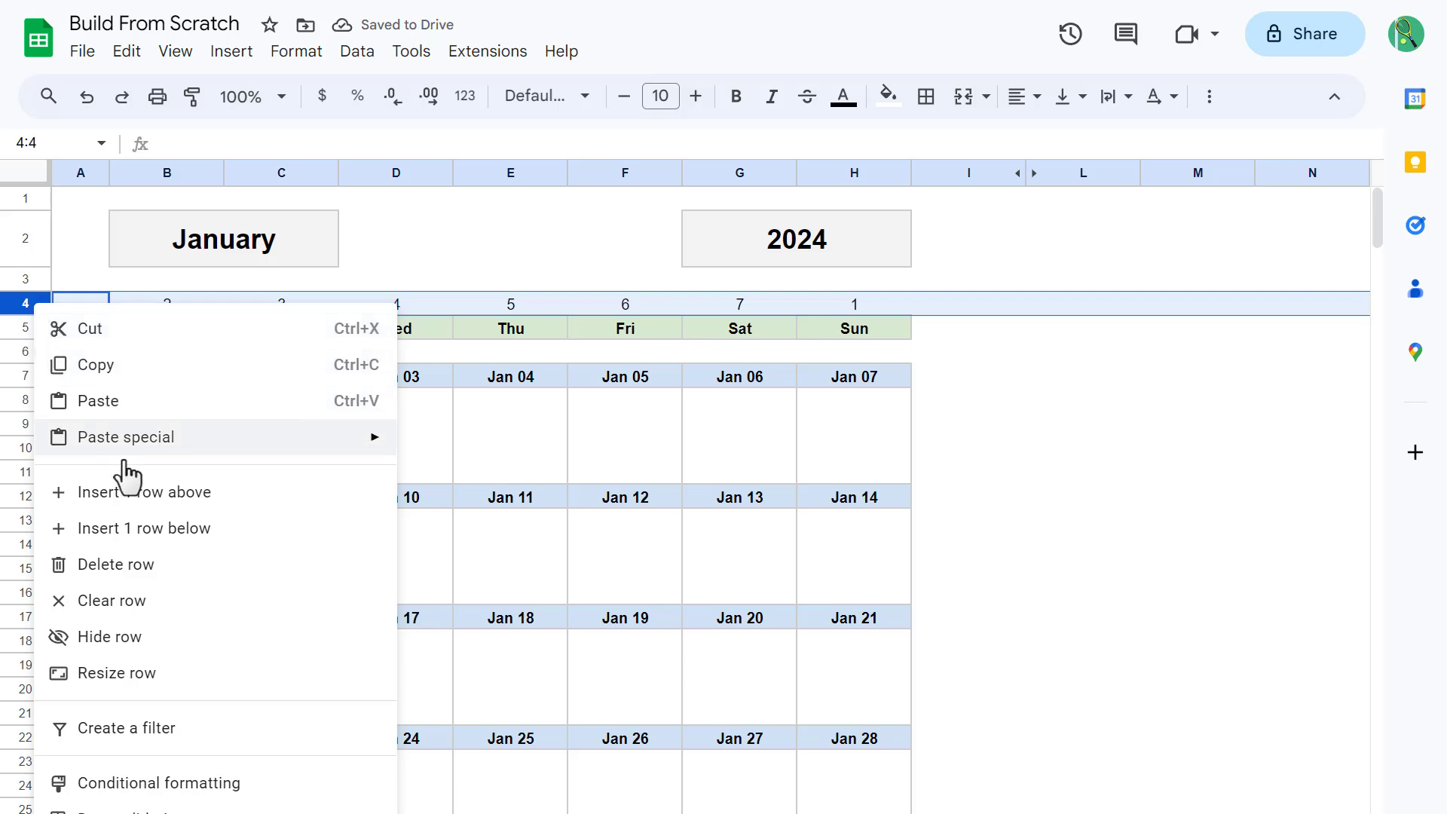
left_click(155, 652)
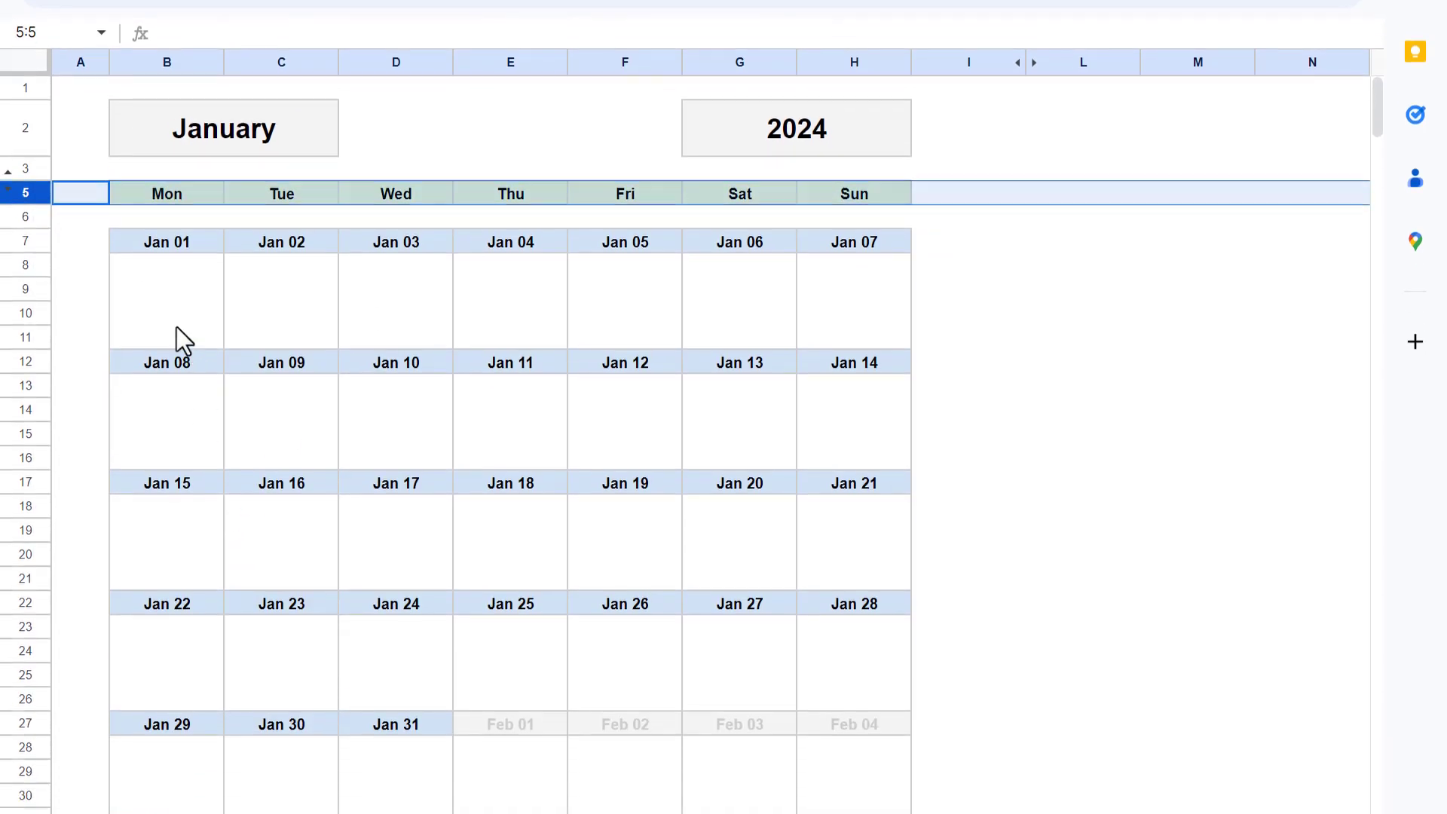
left_click(178, 377)
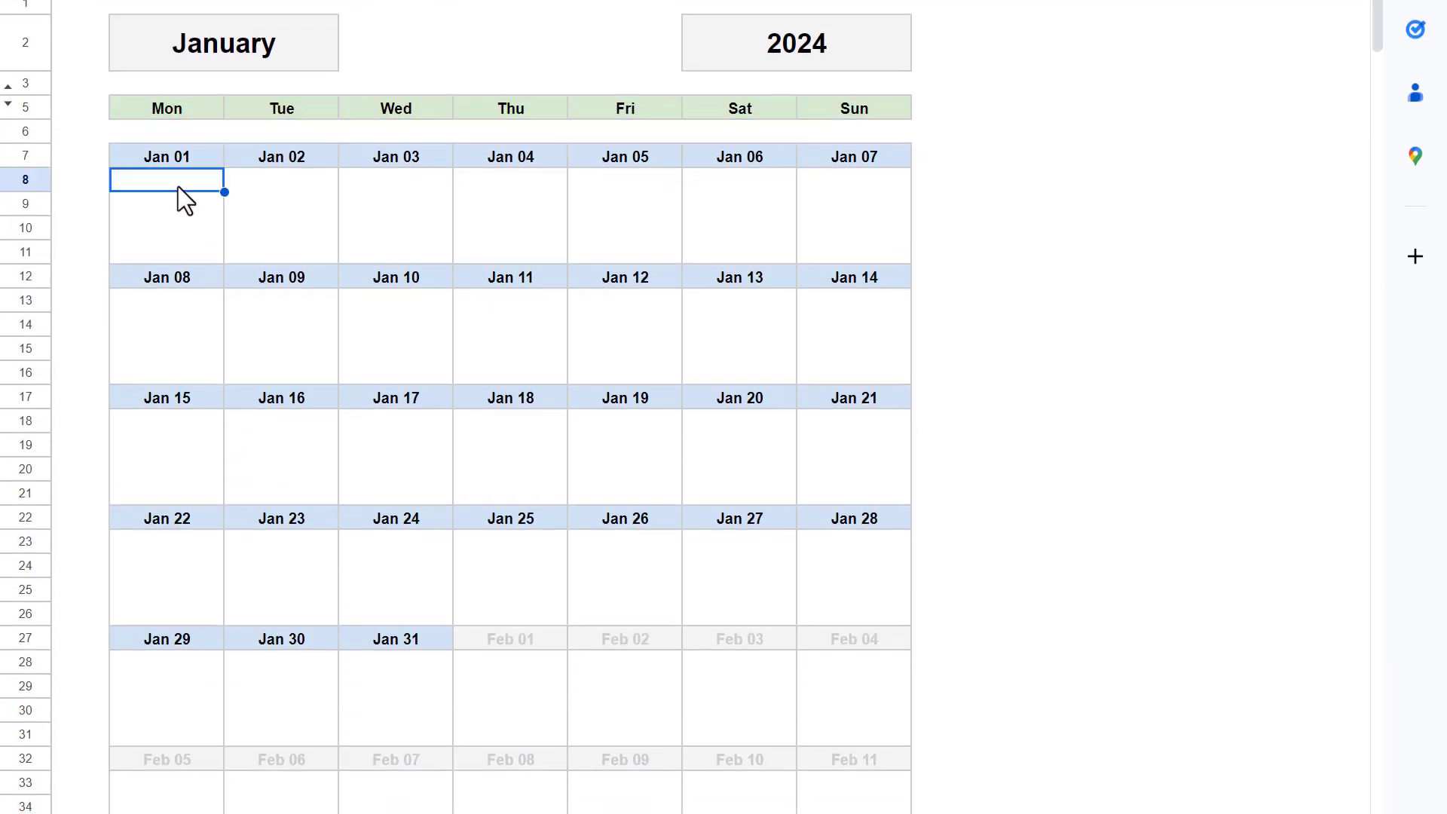
Step: Try February and October as the month in cell B2 to test the calendar
left_click(283, 60)
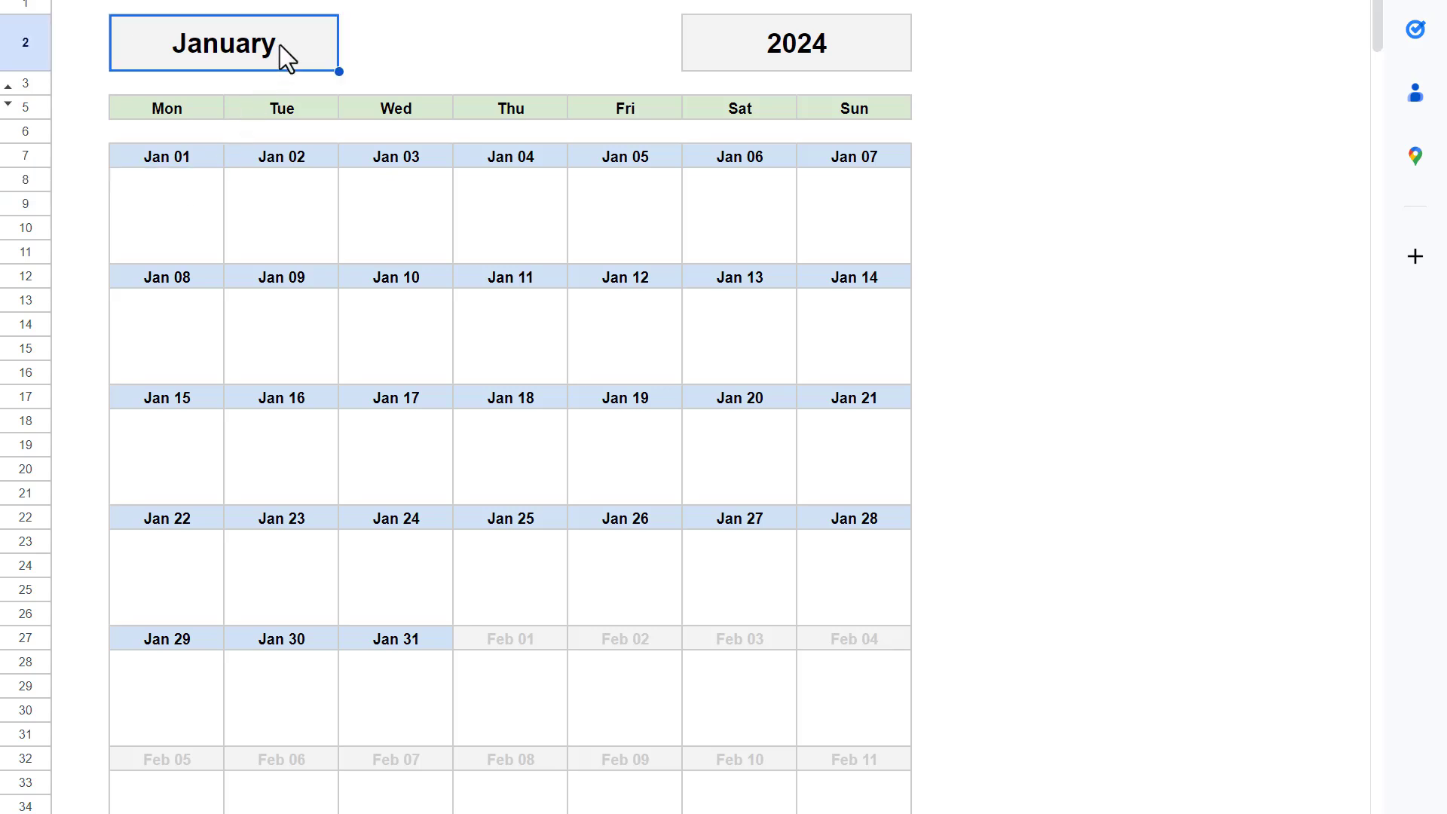
type("Feb")
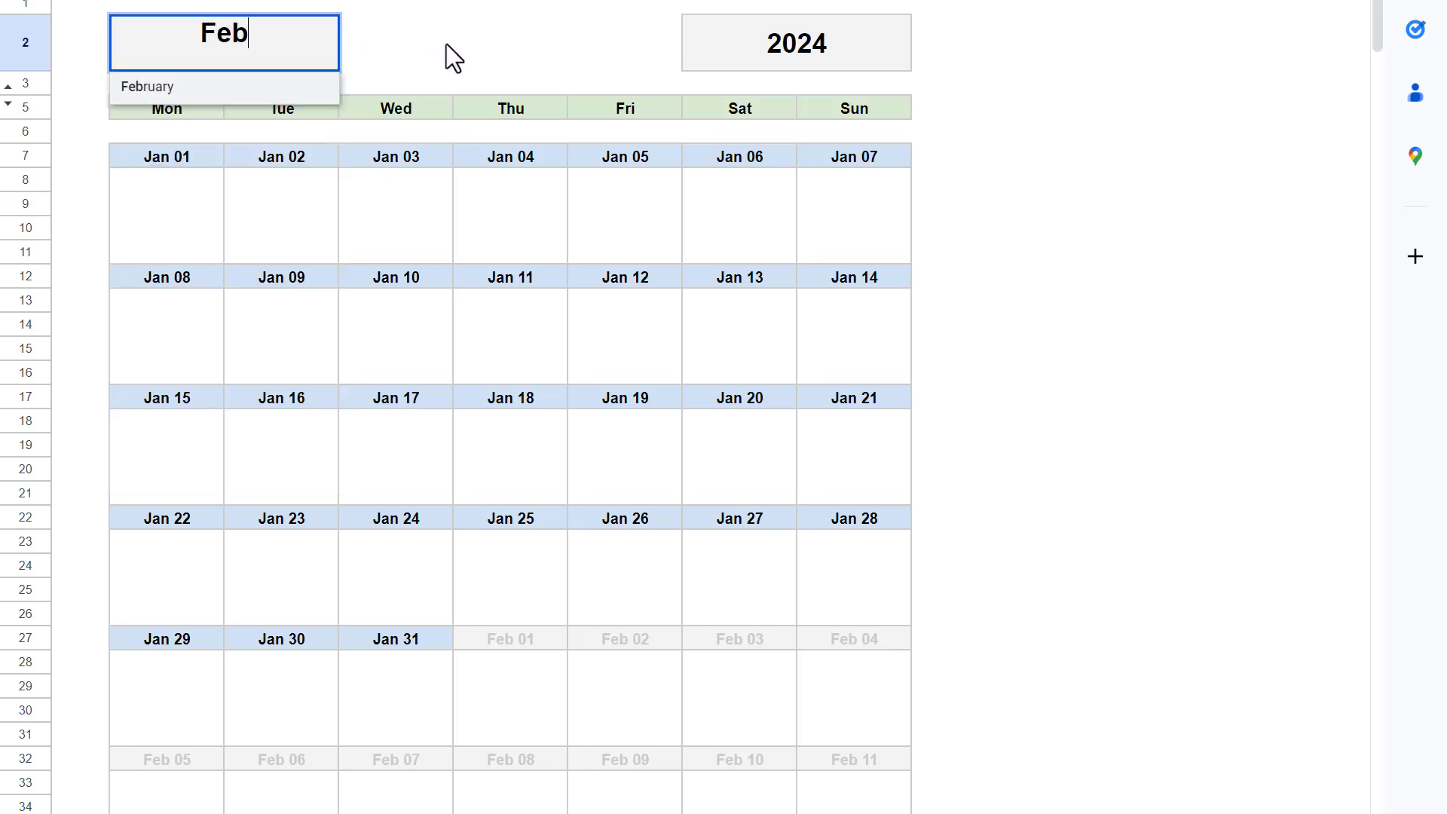
key("Return")
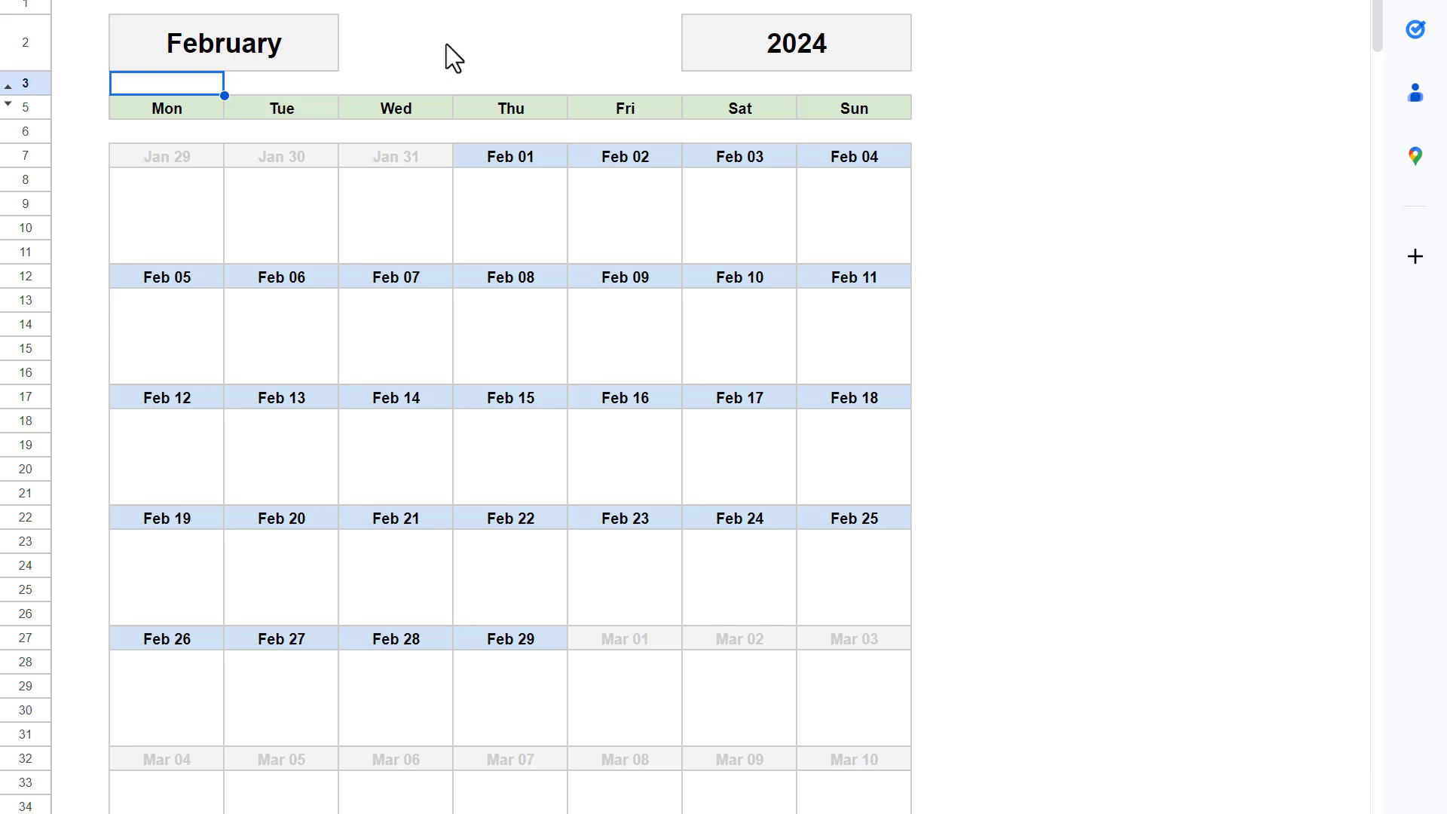
left_click(333, 35)
type("Octo")
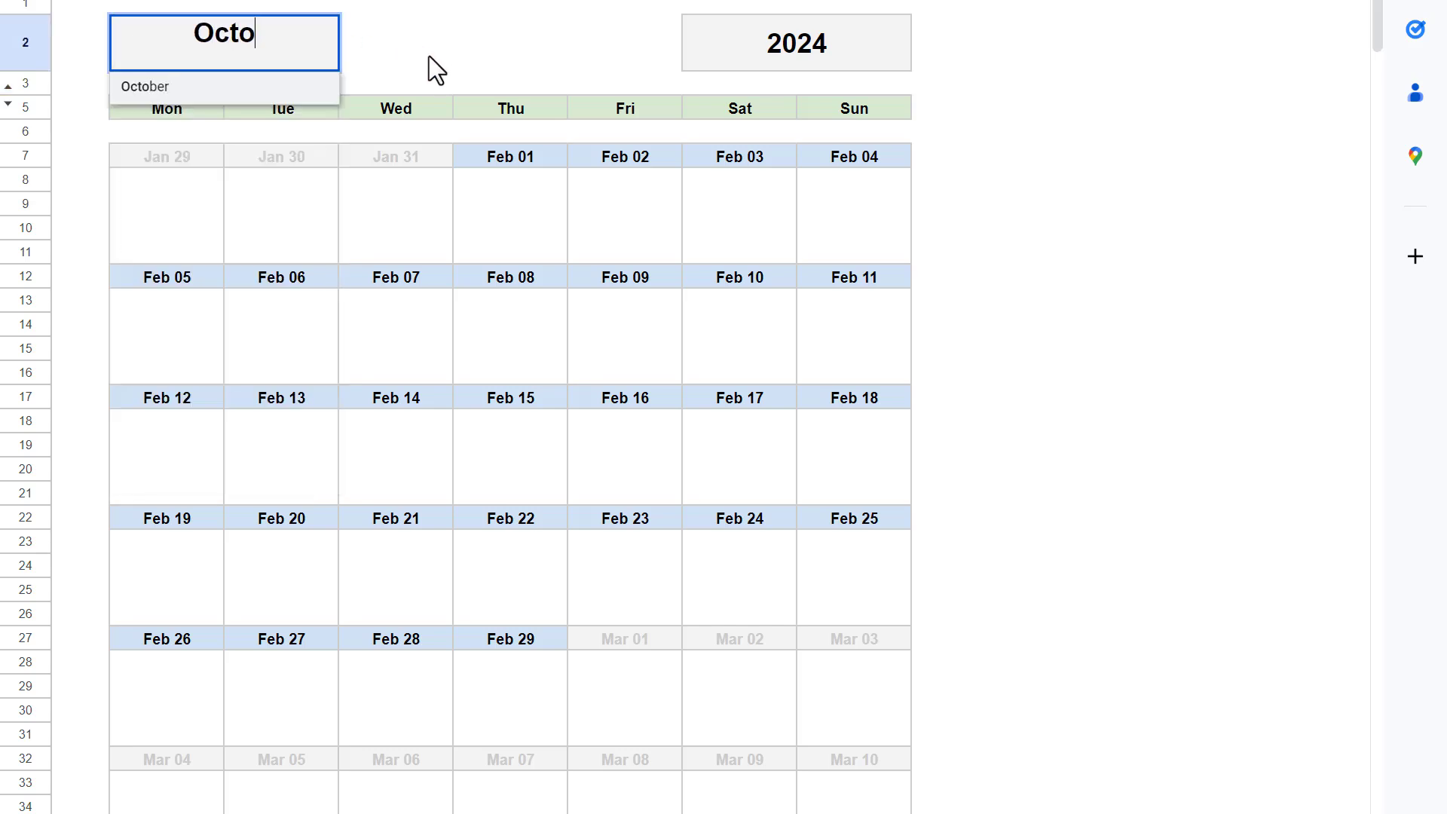
key("Return")
Step: Set the calendar's year to 1998 and its month to July
left_click(893, 43)
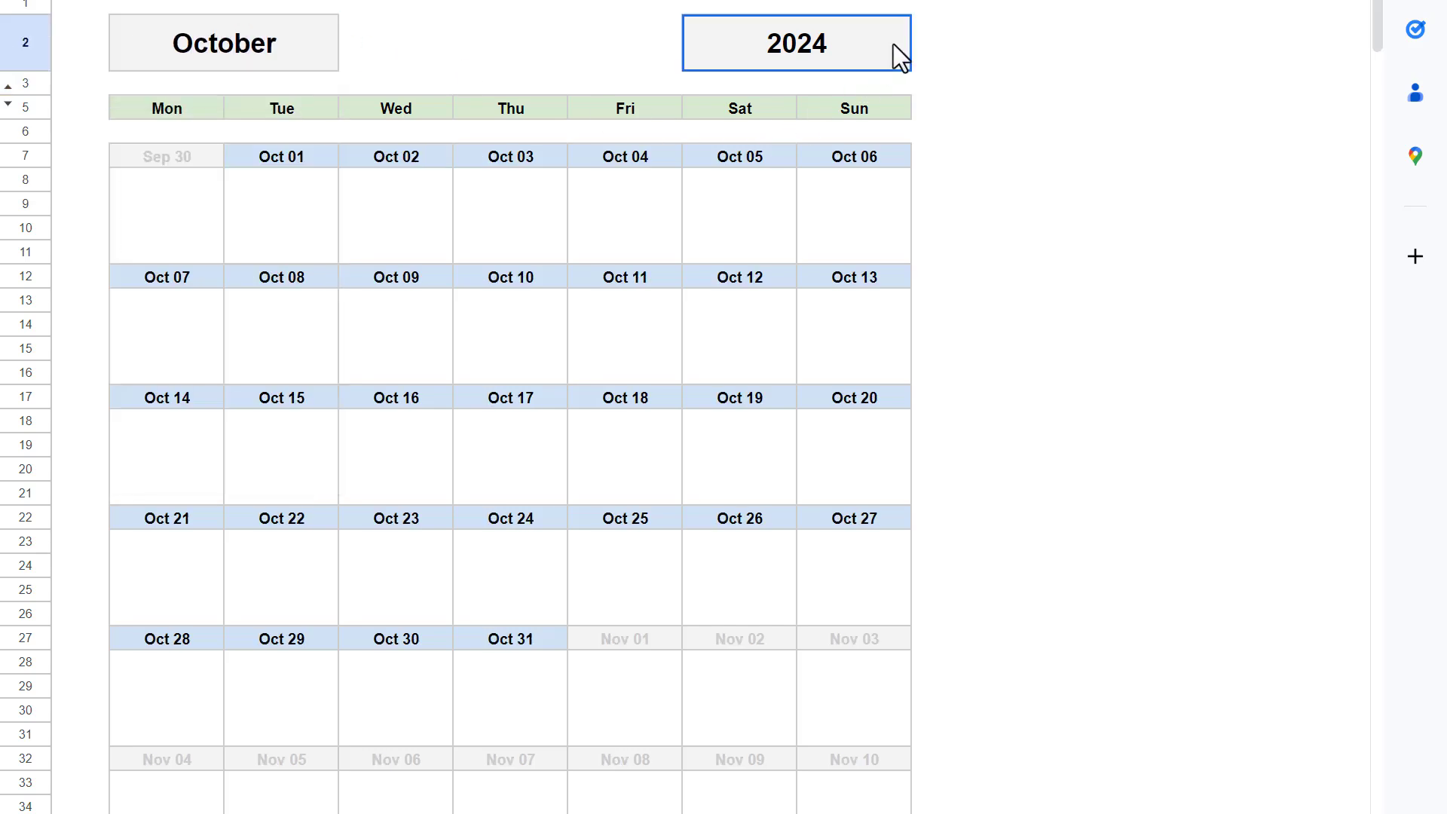
type("1998")
key("Return")
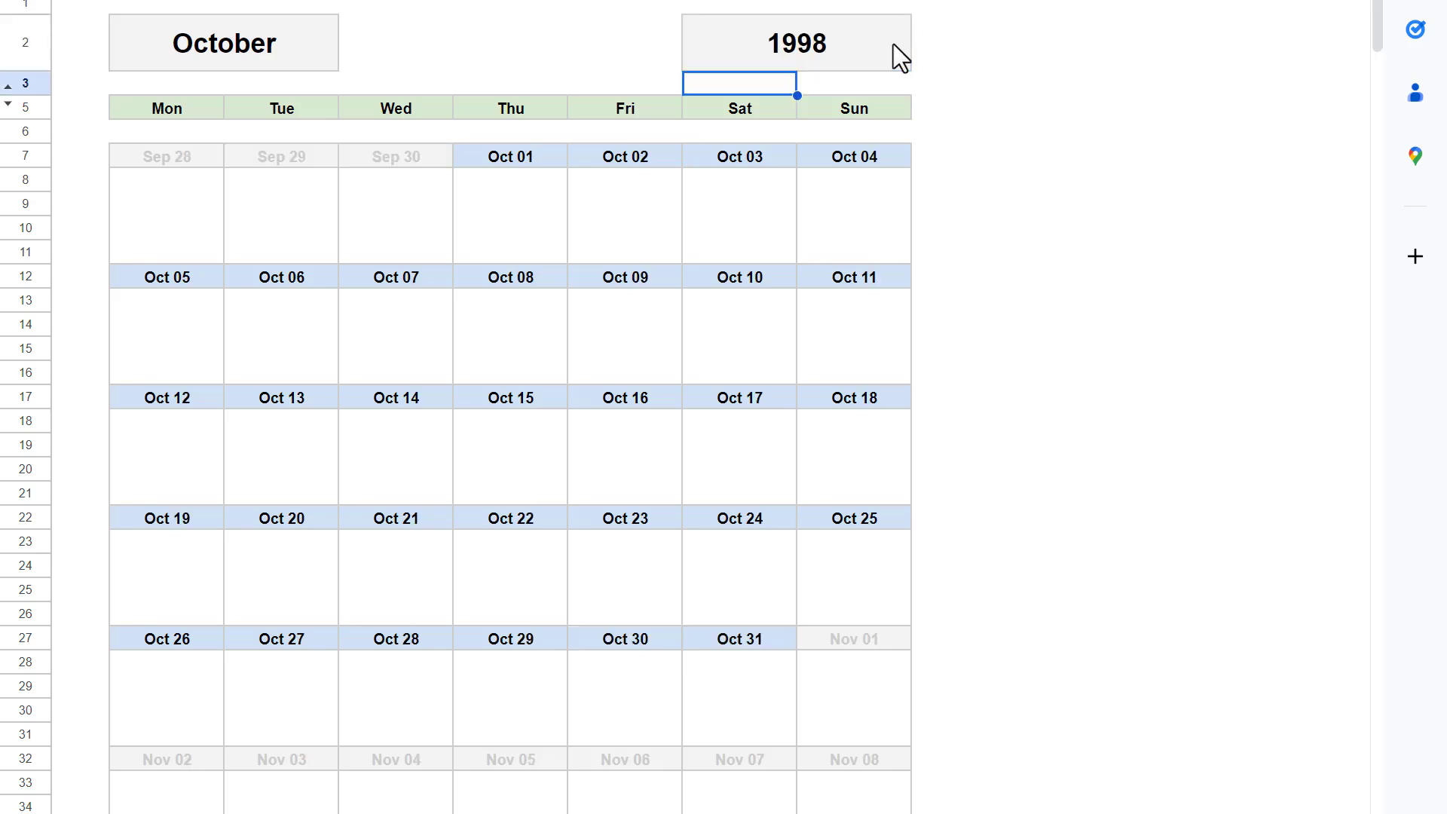
left_click(295, 47)
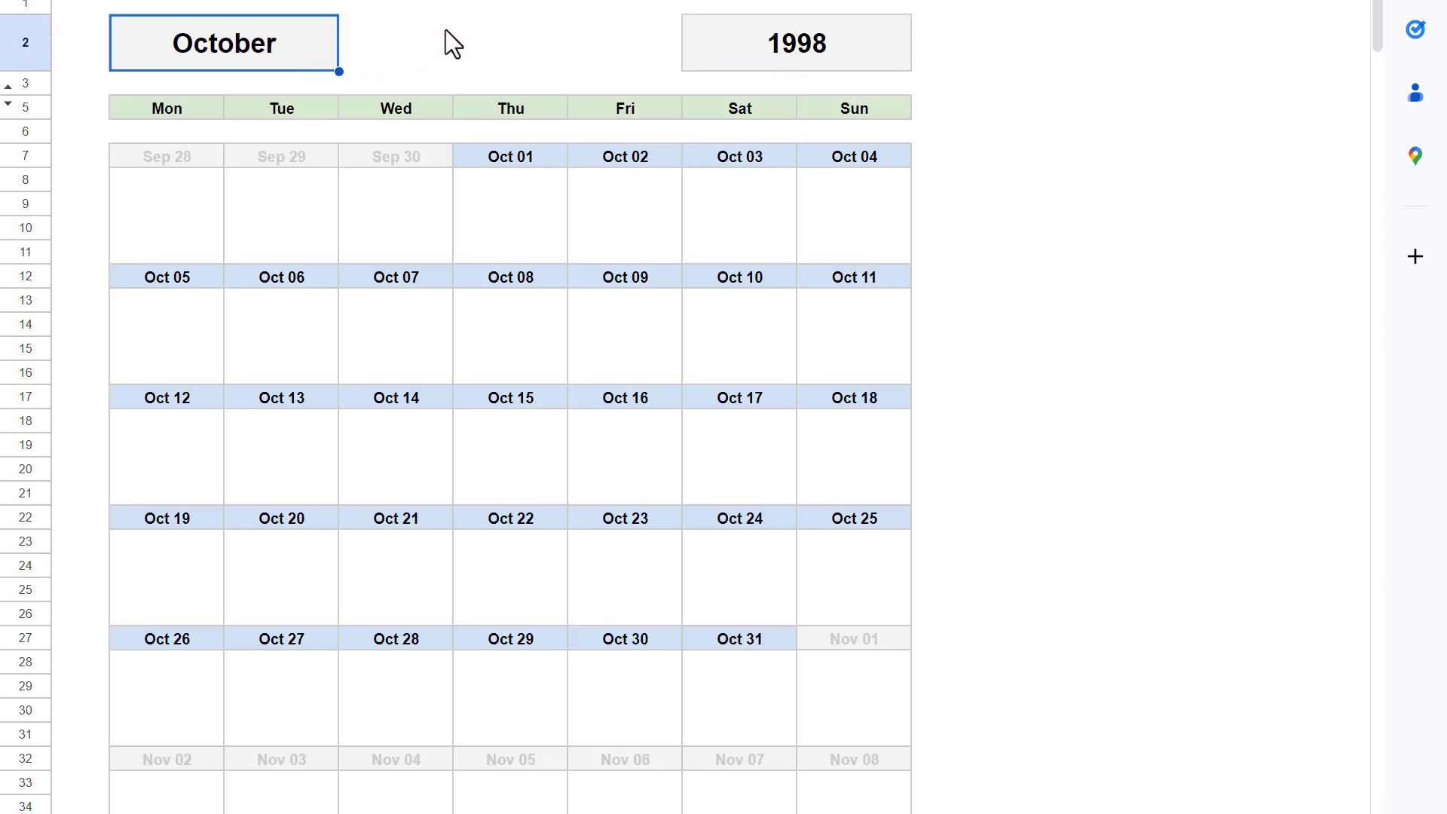
type("July")
key("Return")
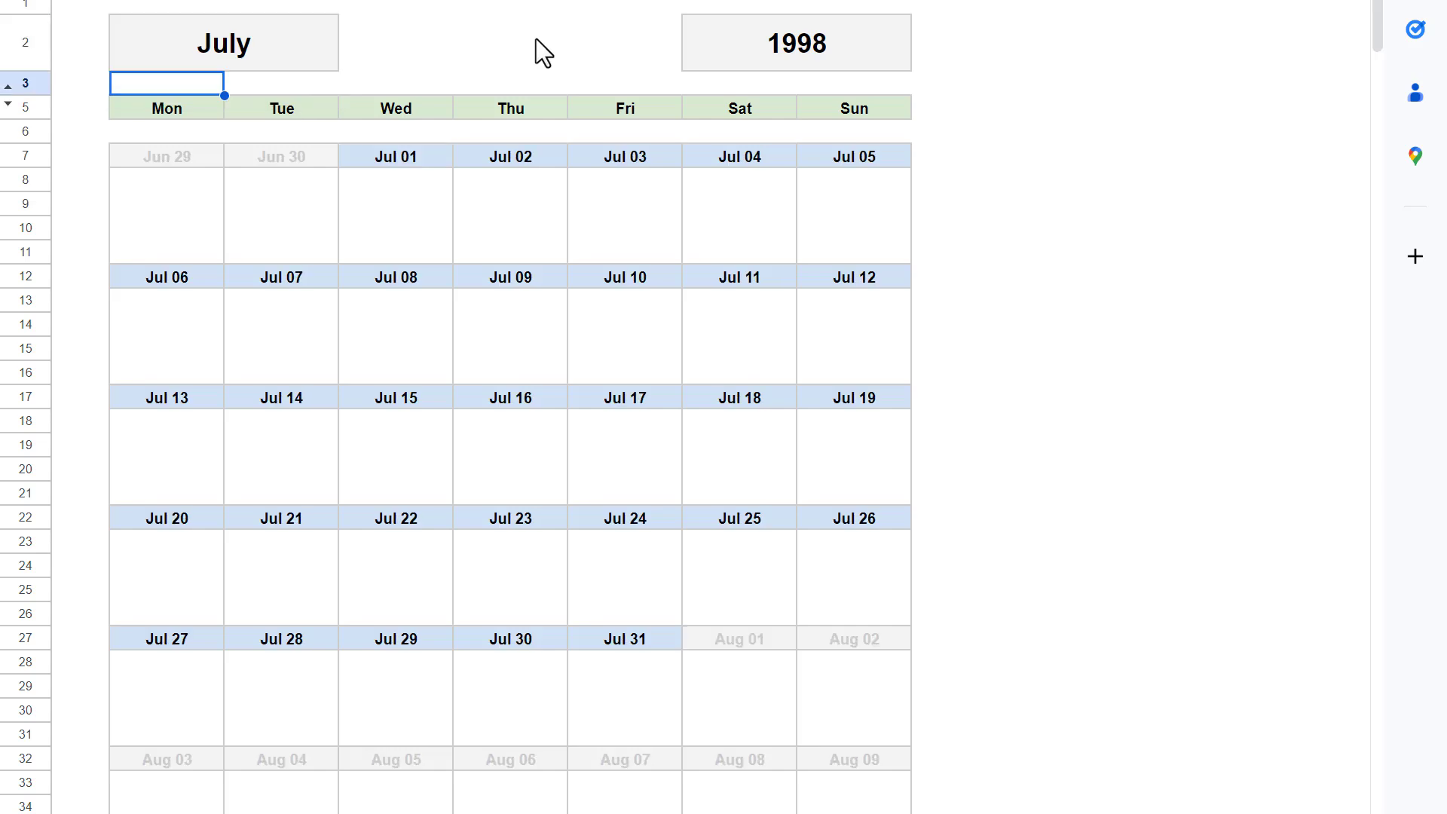